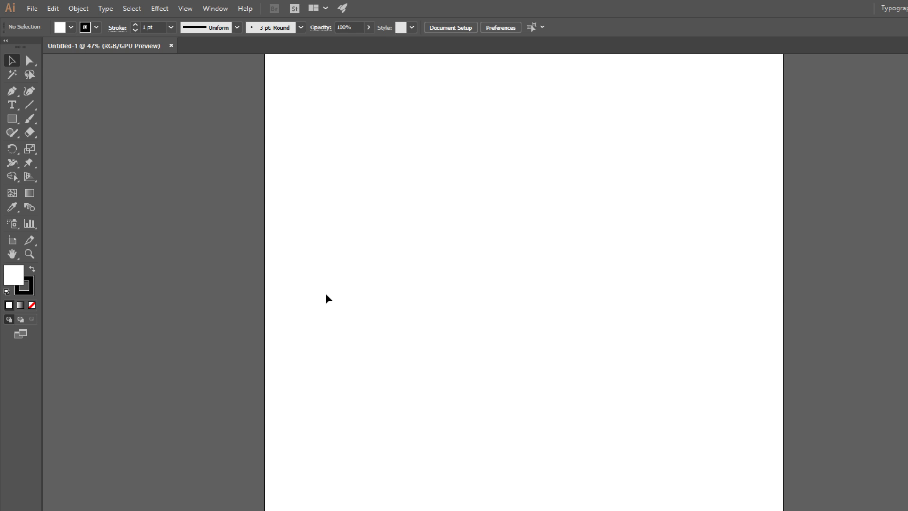
# Draw a wide rectangle about 1392 × 580 px across the artboard.
pyautogui.hotkey('ctrl', '0')
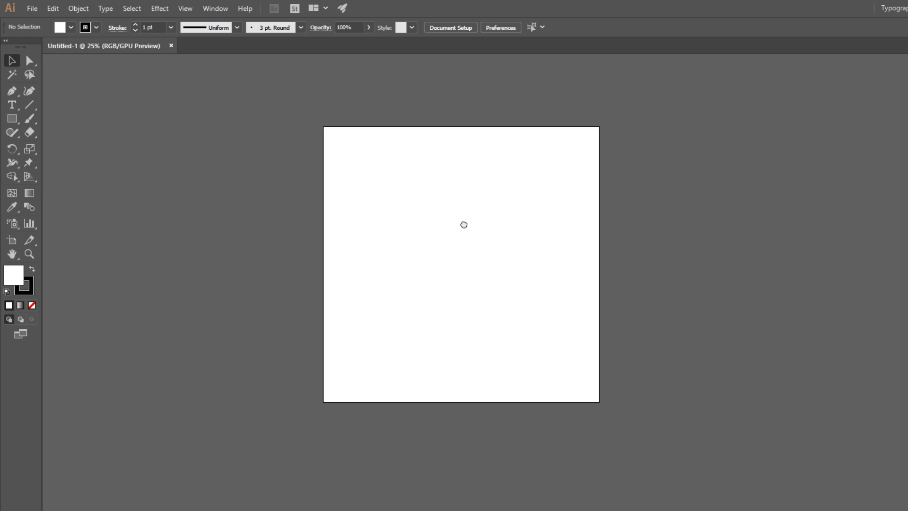
pyautogui.moveTo(464, 225); pyautogui.dragTo(473, 218)
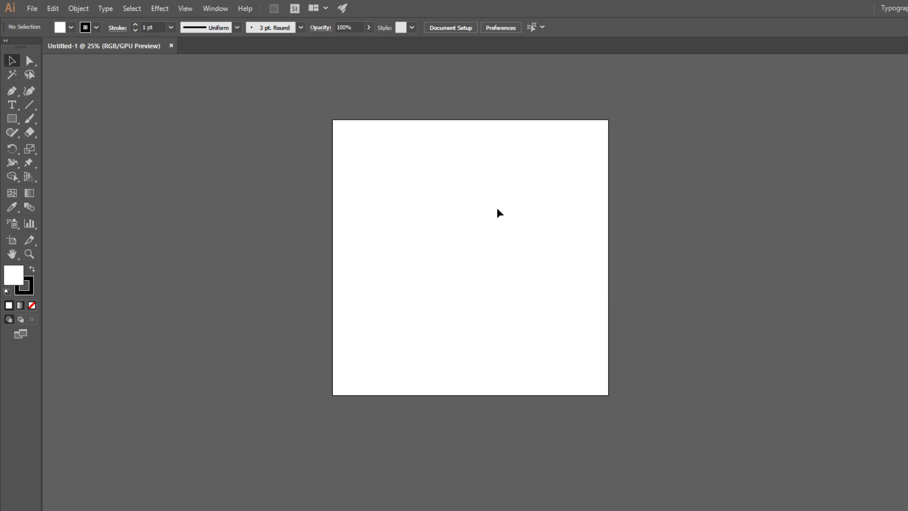
pyautogui.press('m')
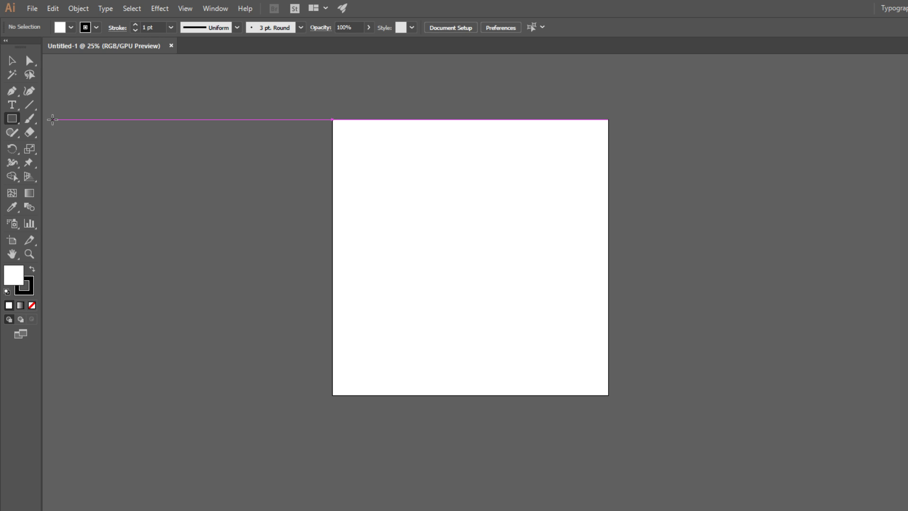
pyautogui.moveTo(320, 204); pyautogui.dragTo(520, 287)
pyautogui.press('v')
pyautogui.click(507, 310)
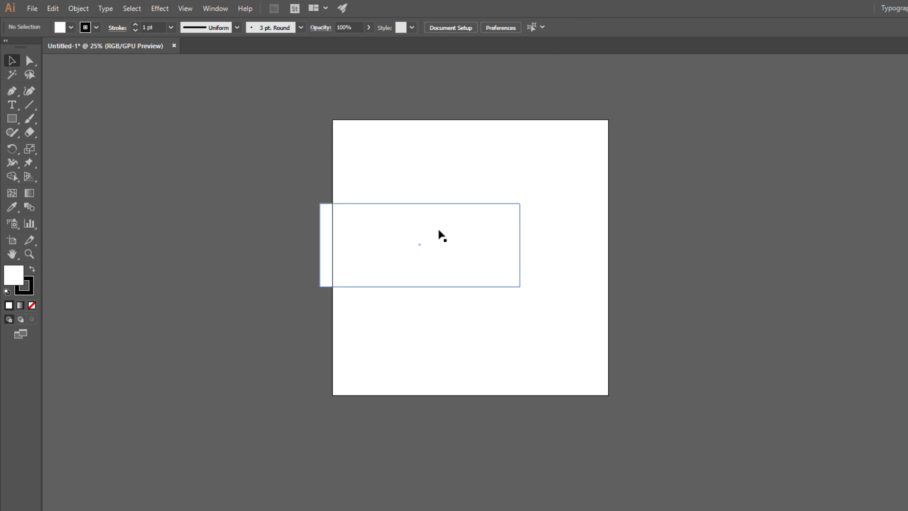
# Give the wide rectangle a black fill with no stroke, and reduce its height from the upper edge.
pyautogui.click(440, 235)
pyautogui.hotkey('shift', 'x')
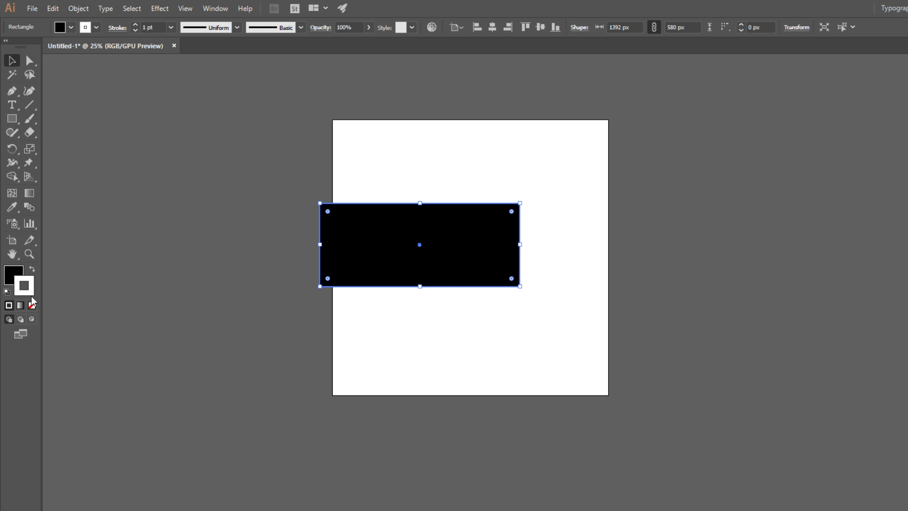
pyautogui.click(31, 306)
pyautogui.hotkey('ctrl', '=')
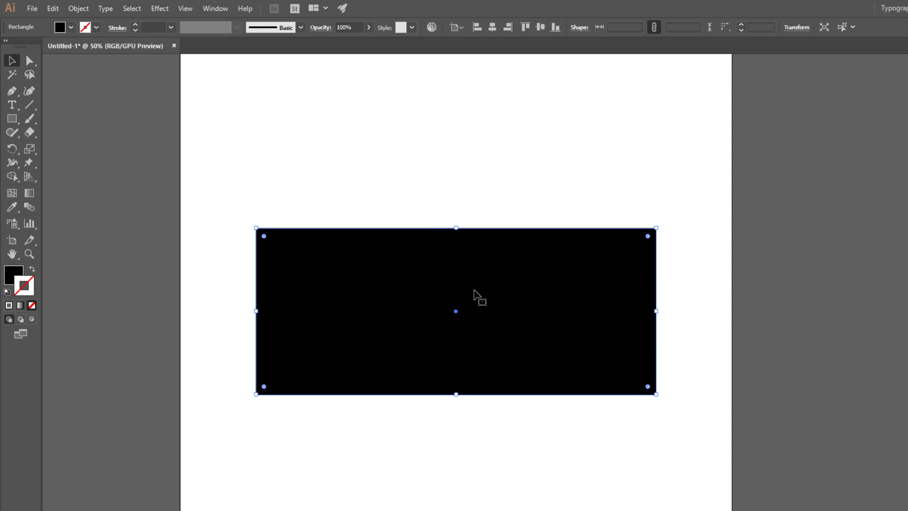
pyautogui.moveTo(456, 250); pyautogui.dragTo(458, 290)
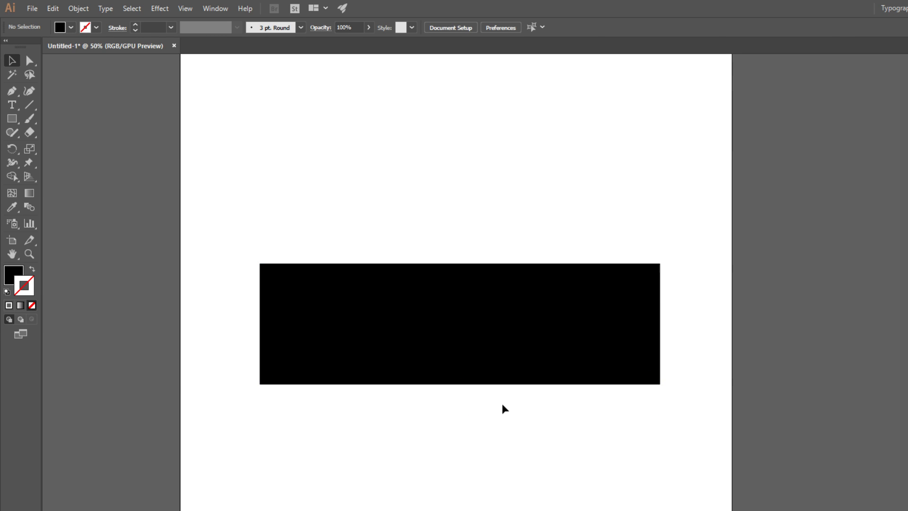
# Draw a black upright rectangle about 152 × 224 px above the wide one and place a copy beside it.
pyautogui.press('m')
pyautogui.moveTo(509, 286); pyautogui.dragTo(547, 321)
pyautogui.press('v')
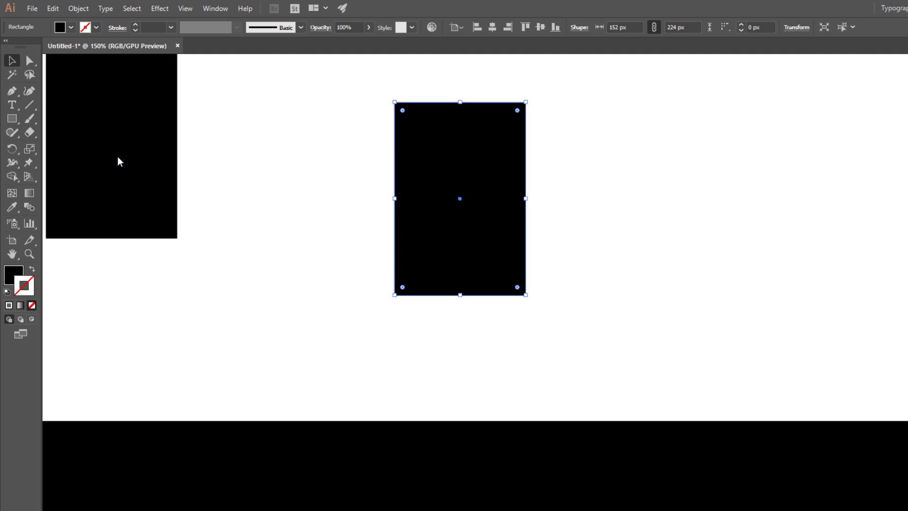
# Fill the right-hand upright rectangle with a muted brownish red.
pyautogui.press('m')
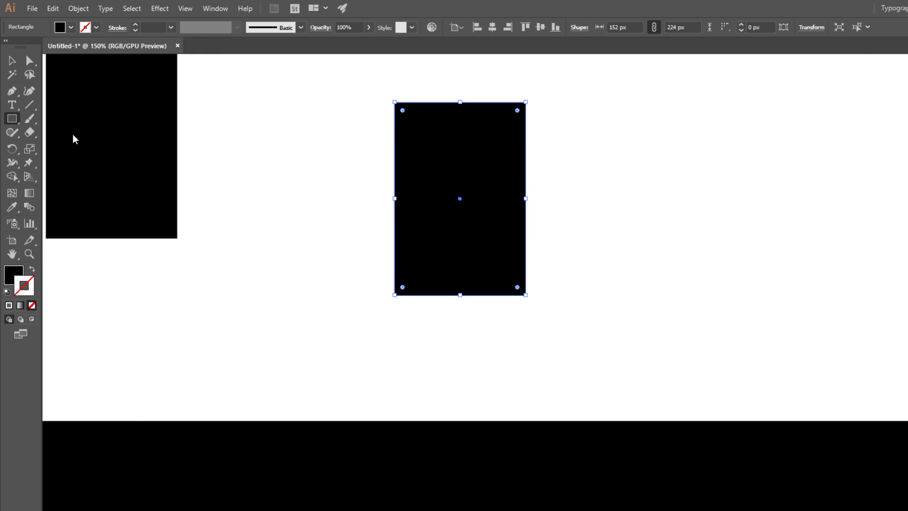
pyautogui.hotkey('ctrl', '-')
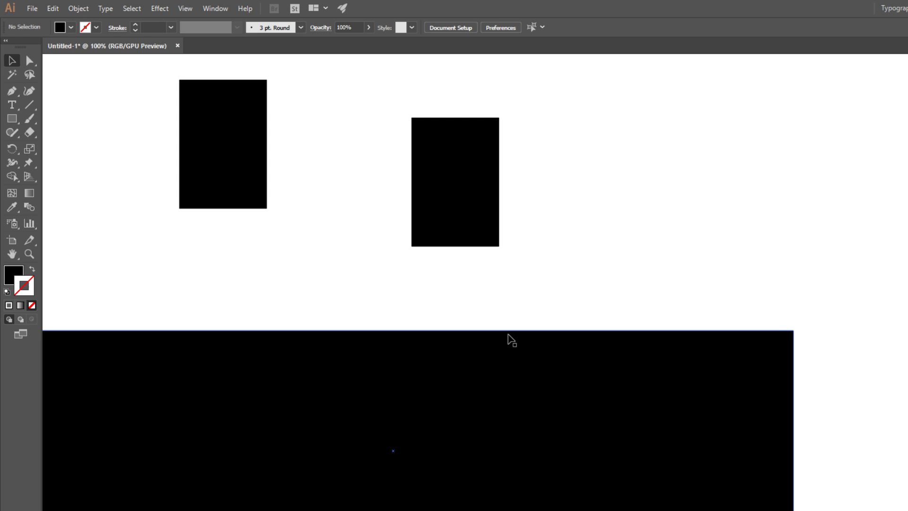
pyautogui.hotkey('ctrl', '+')
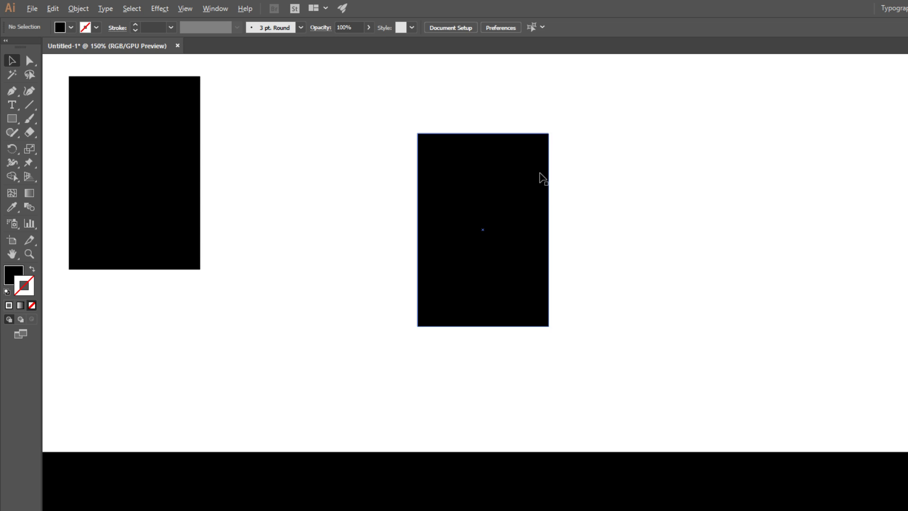
pyautogui.click(542, 178)
pyautogui.hotkey('ctrl', '+')
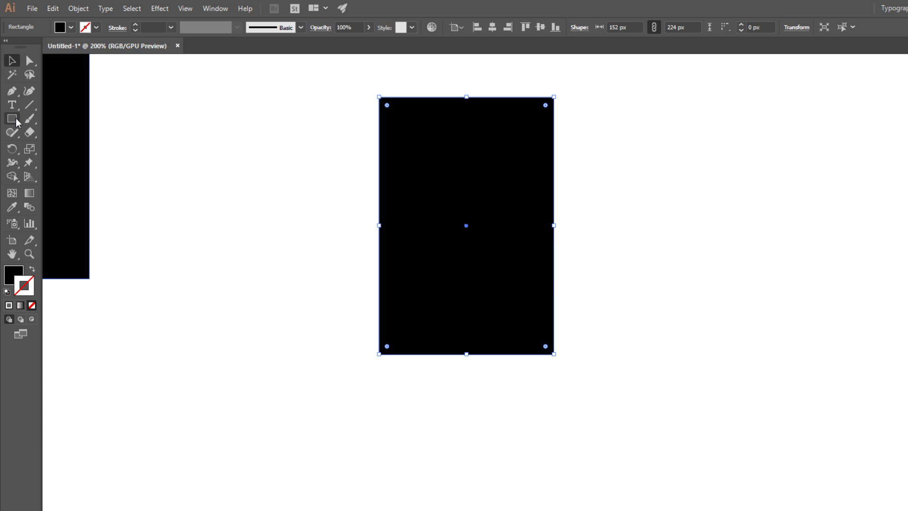
pyautogui.press('x')
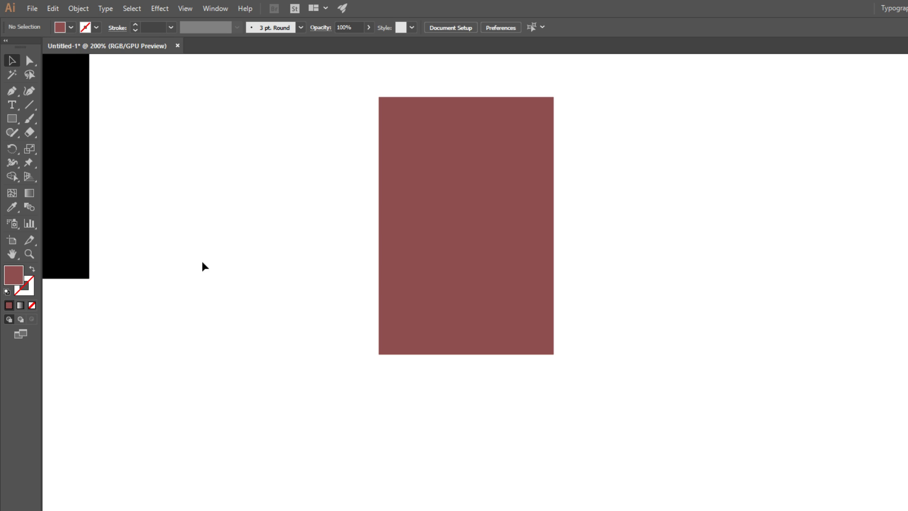
# Draw a thin dark red vertical bar about 7 × 315 px over the muted red panel and duplicate it into four bars across.
pyautogui.press('m')
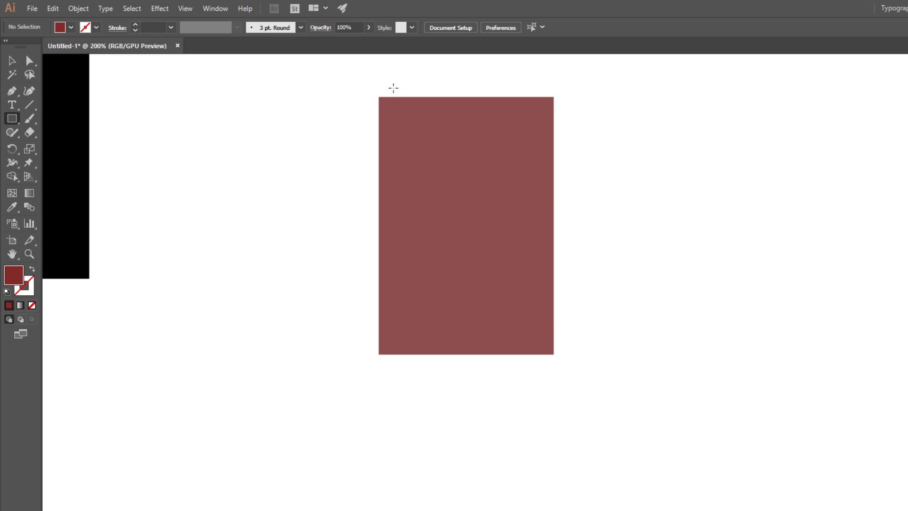
pyautogui.moveTo(393, 85); pyautogui.dragTo(405, 446)
pyautogui.press('v')
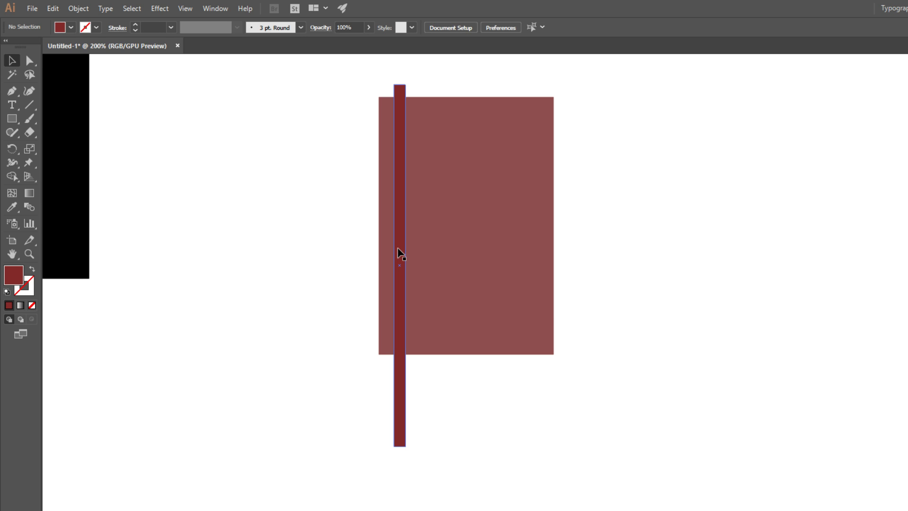
pyautogui.click(478, 392)
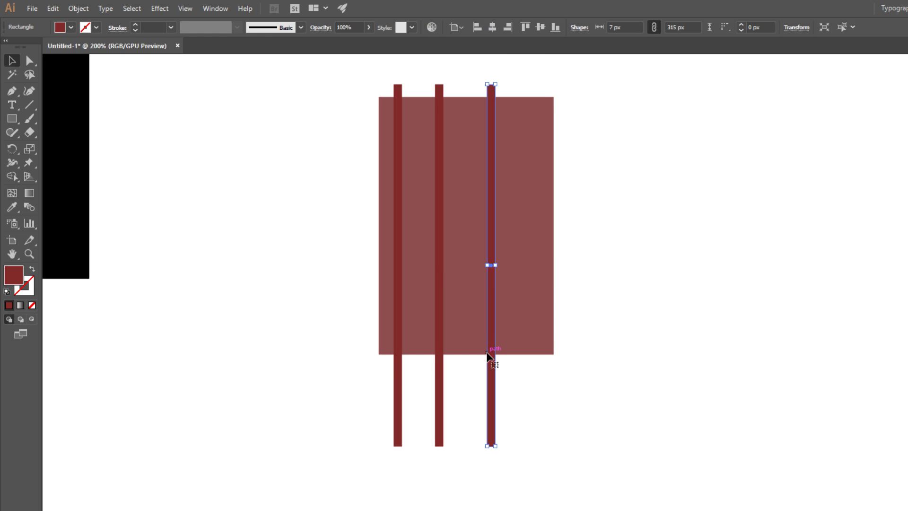
pyautogui.moveTo(492, 355); pyautogui.dragTo(535, 356)
pyautogui.click(636, 374)
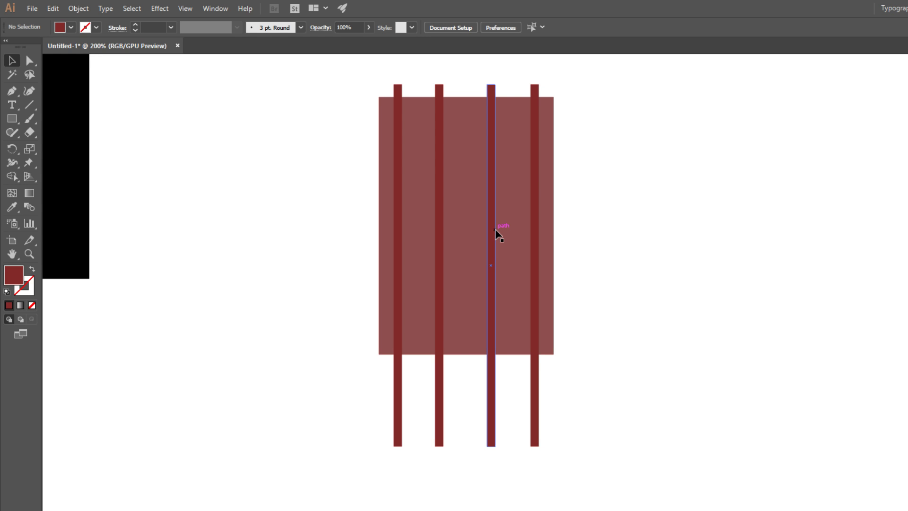
# Move one vertical bar off the panel, then space the remaining three evenly and centre them on it.
pyautogui.moveTo(541, 284); pyautogui.dragTo(550, 291)
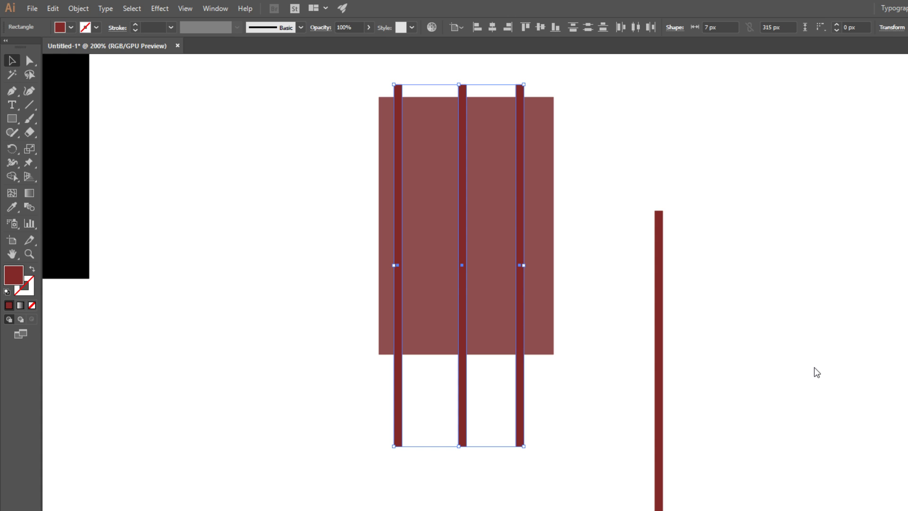
pyautogui.click(847, 369)
pyautogui.moveTo(563, 408); pyautogui.dragTo(332, 404)
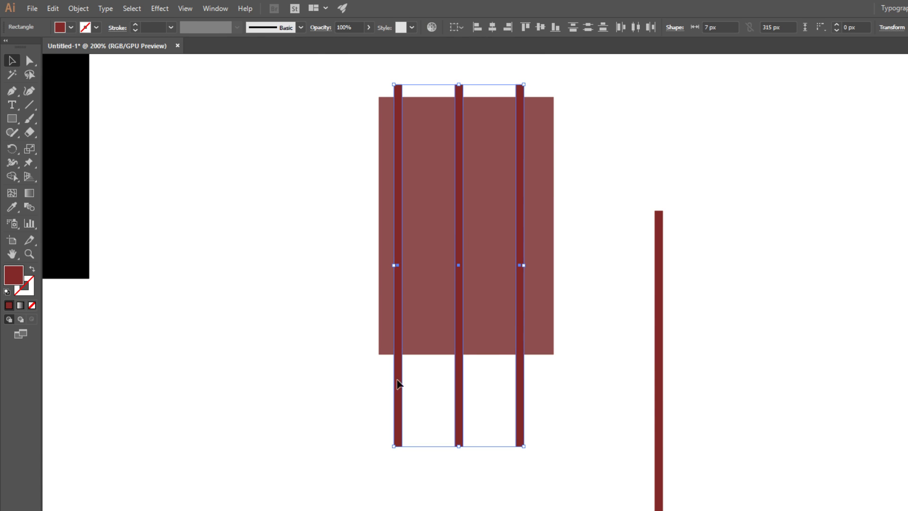
pyautogui.moveTo(555, 377); pyautogui.dragTo(389, 244)
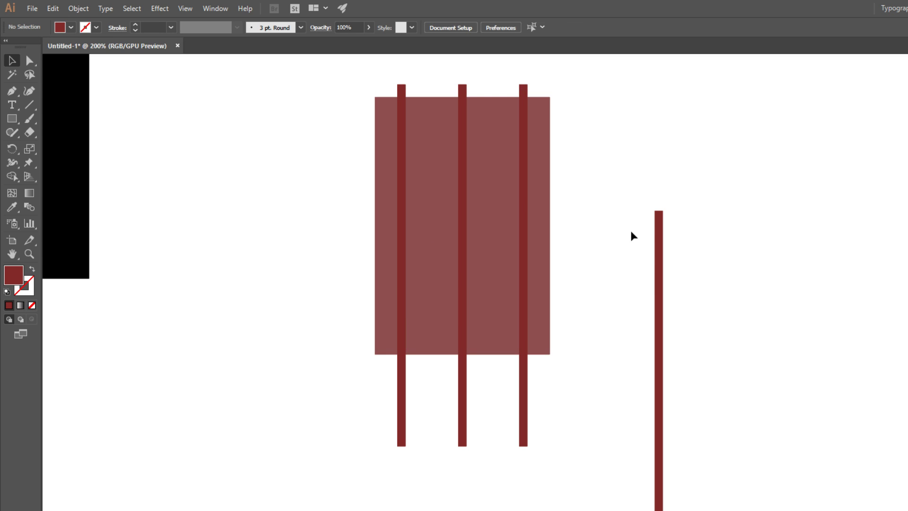
pyautogui.moveTo(632, 196); pyautogui.dragTo(635, 208)
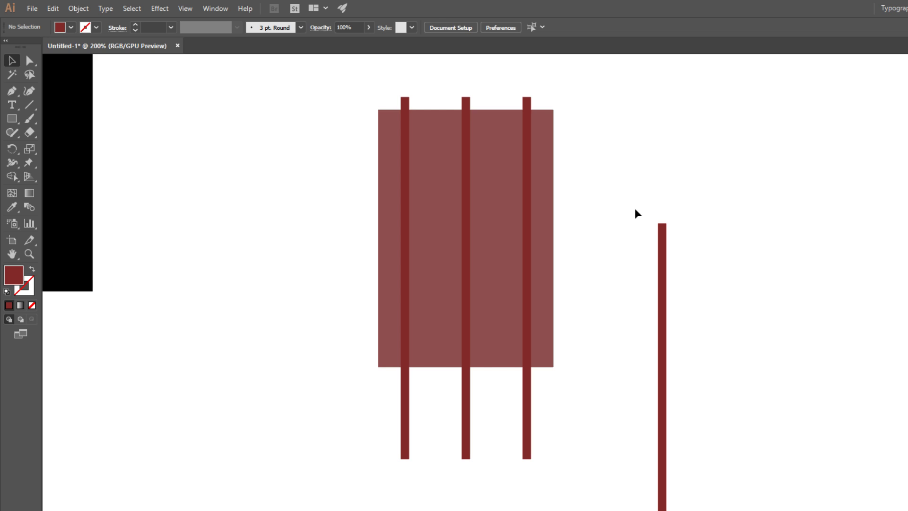
# Draw a dark red horizontal bar about 202 × 24 px across the panel's middle, then make it slimmer.
pyautogui.press('m')
pyautogui.moveTo(345, 219); pyautogui.dragTo(536, 243)
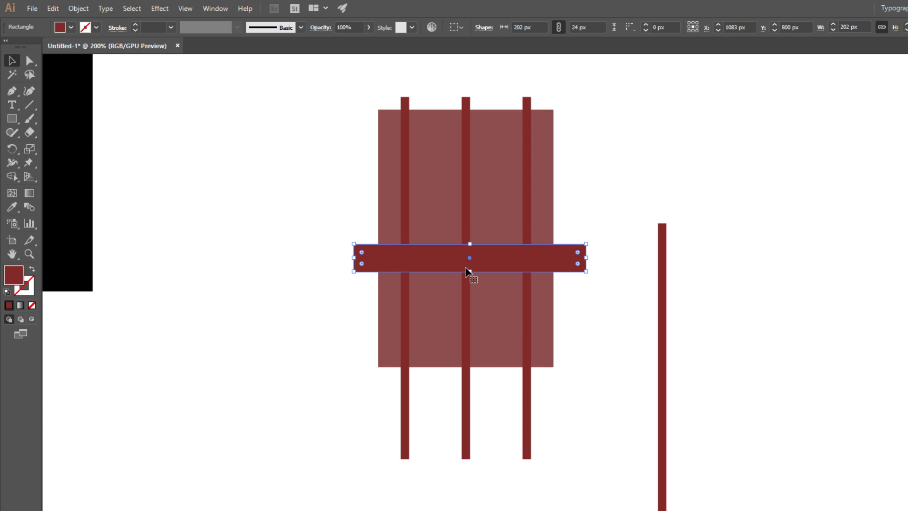
pyautogui.moveTo(467, 271); pyautogui.dragTo(479, 258)
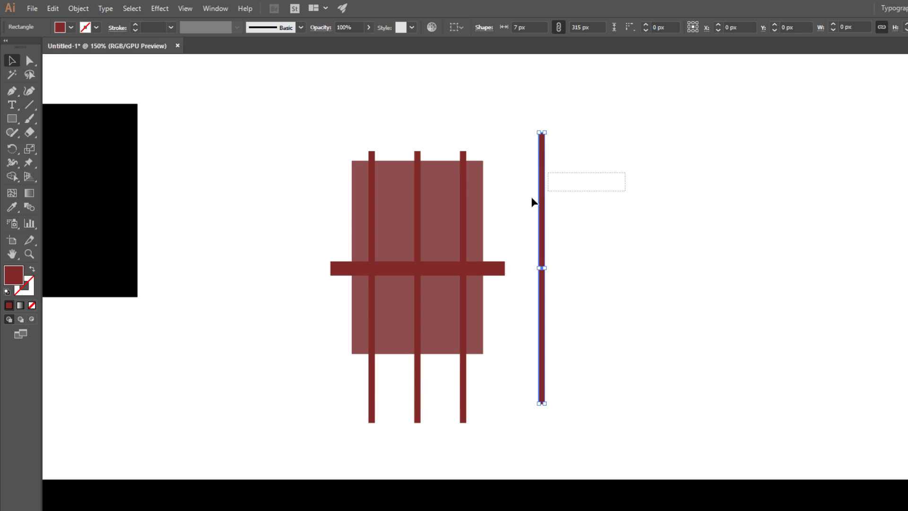
# Rotate the spare thin bar to horizontal, place it across the panel's upper half, and copy it to the lower half.
pyautogui.moveTo(547, 129); pyautogui.dragTo(647, 319)
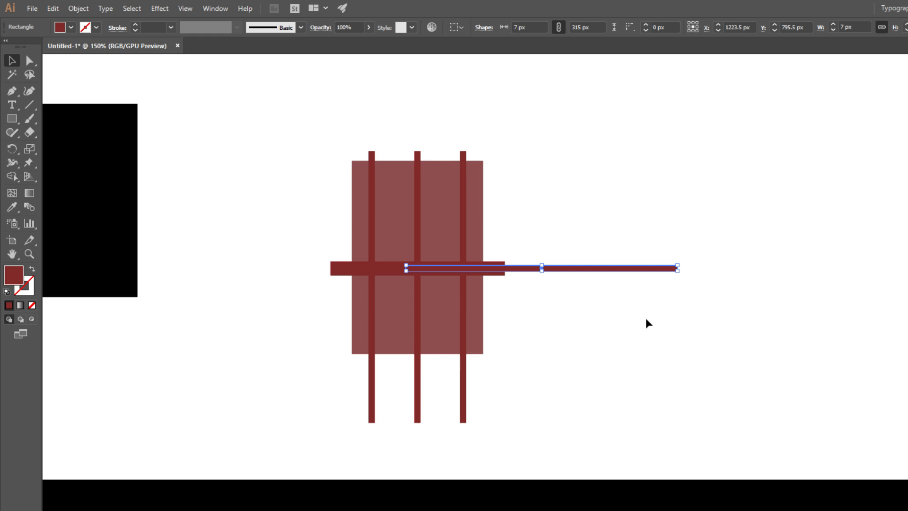
pyautogui.moveTo(544, 268); pyautogui.dragTo(427, 221)
pyautogui.moveTo(525, 217); pyautogui.dragTo(525, 321)
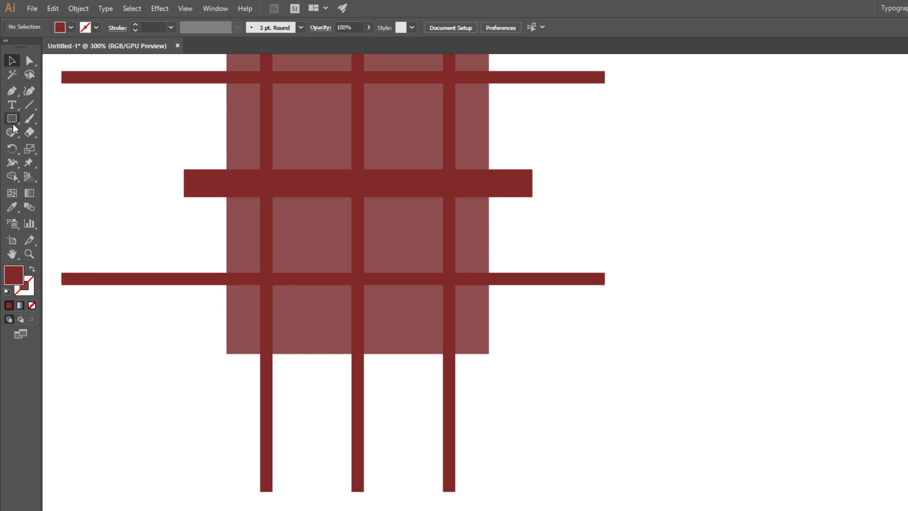
# Draw cutting rectangles over the bar ends outside the panel and trim all bars to the panel's outline.
pyautogui.click(13, 122)
pyautogui.moveTo(234, 354); pyautogui.dragTo(525, 446)
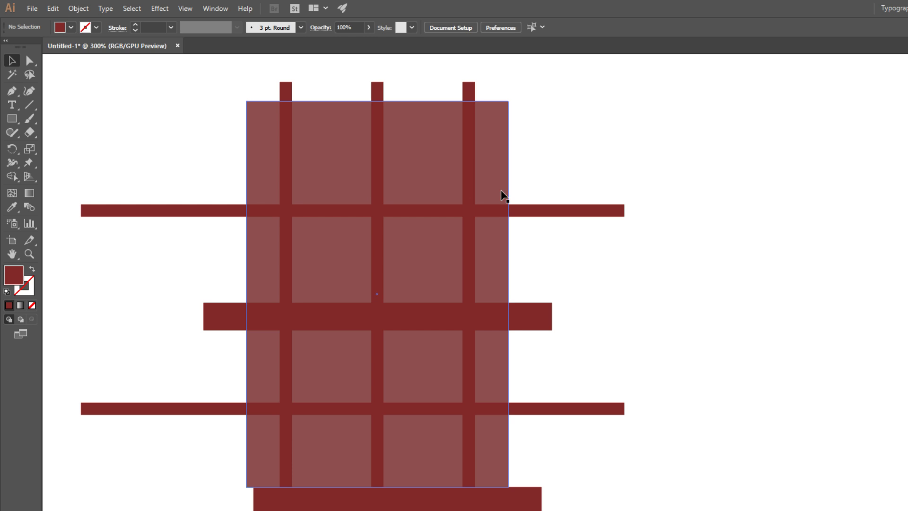
pyautogui.moveTo(462, 507); pyautogui.dragTo(470, 110)
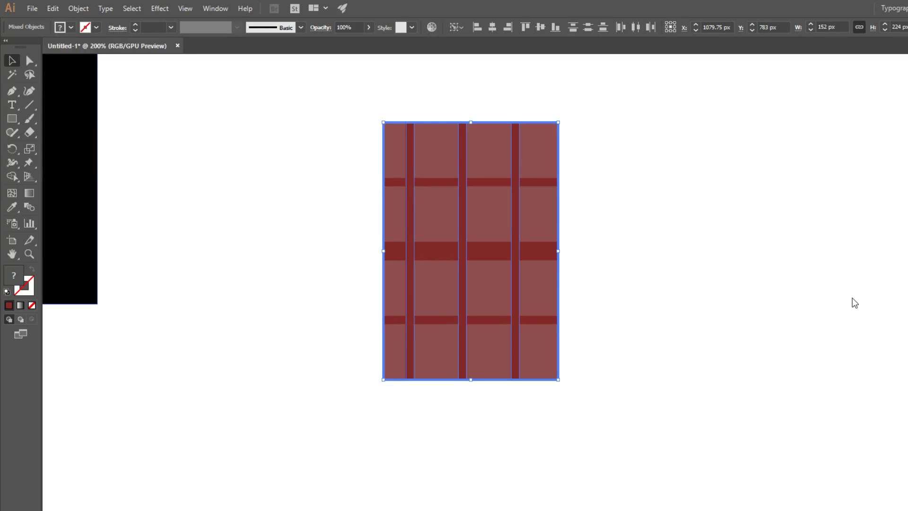
pyautogui.click(675, 389)
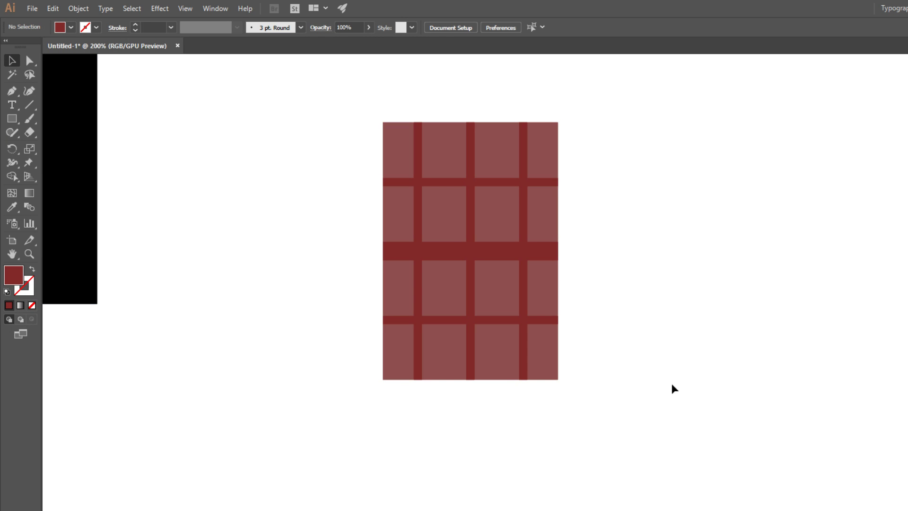
# Move the panel's vertical bars closer together and distribute them evenly, undoing the alignment that stacks them.
pyautogui.click(524, 211)
pyautogui.click(615, 280)
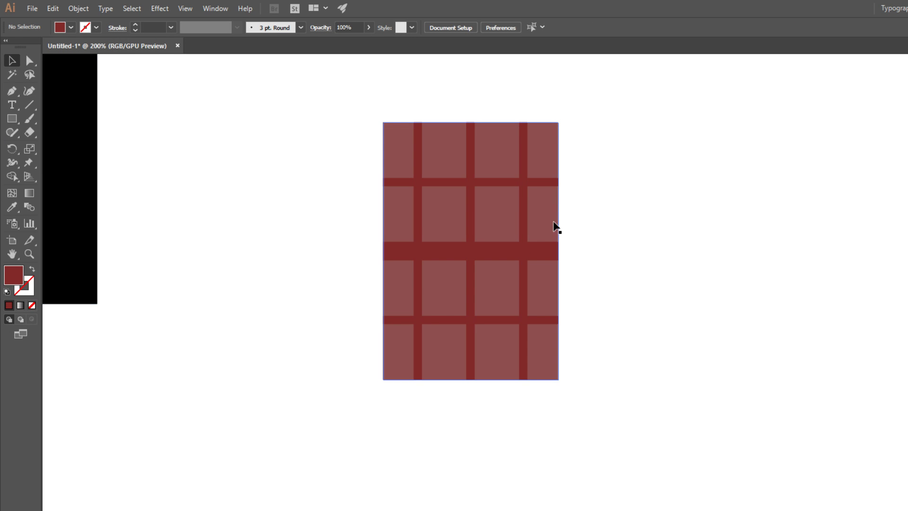
pyautogui.click(528, 212)
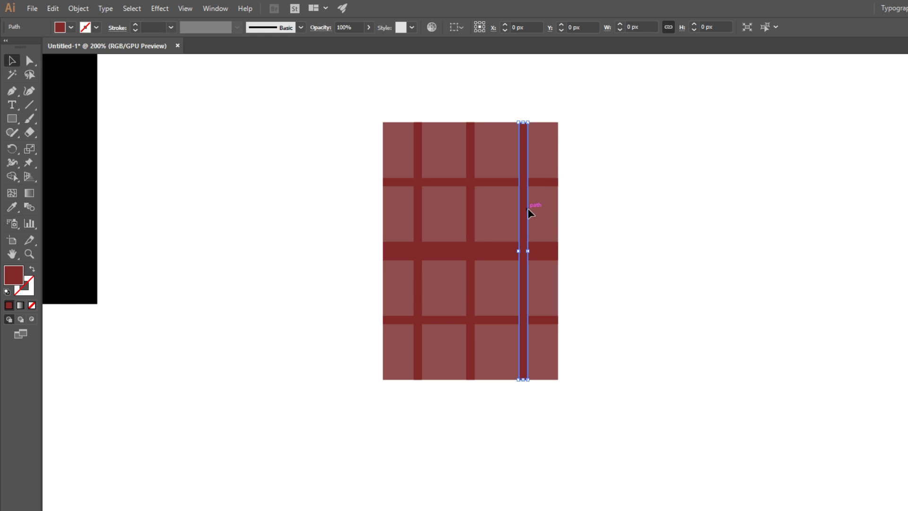
pyautogui.keyDown('shift'); pyautogui.click(418, 211); pyautogui.keyUp('shift')
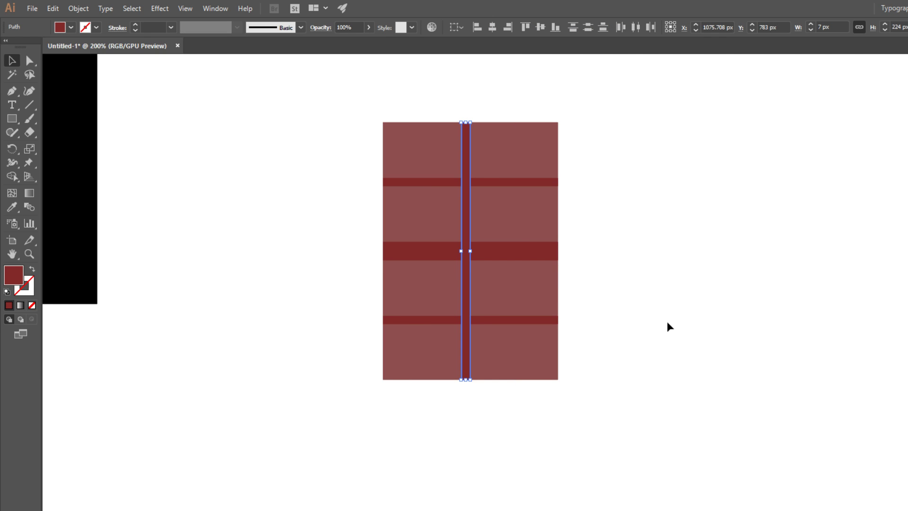
pyautogui.hotkey('ctrl', 'z')
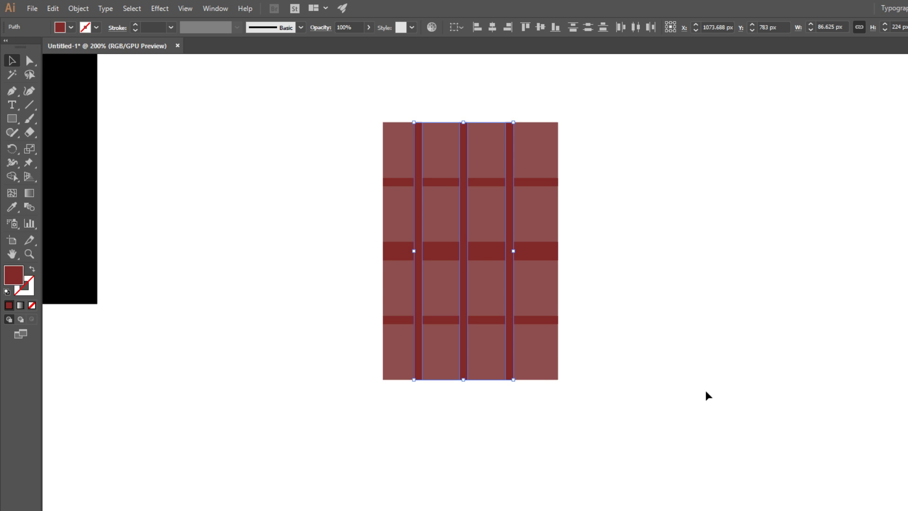
pyautogui.keyDown('shift'); pyautogui.click(416, 292); pyautogui.keyUp('shift')
pyautogui.click(519, 277)
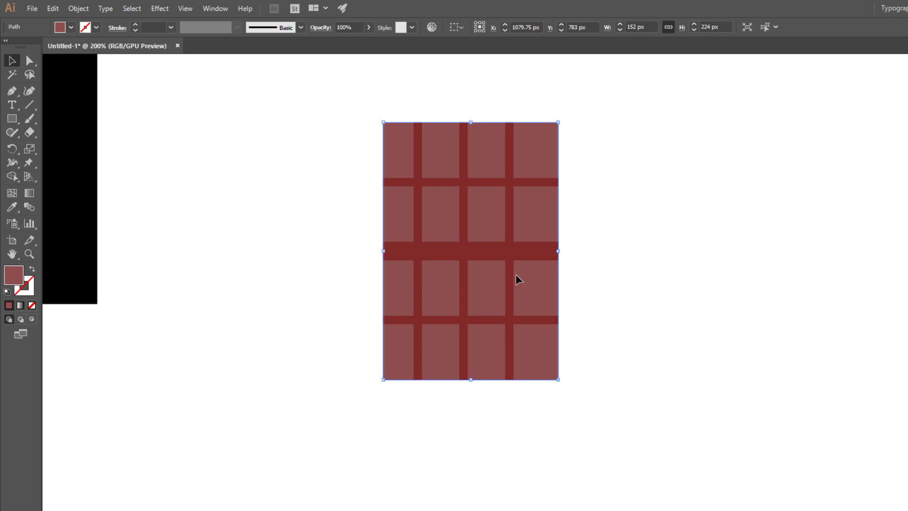
# Centre the three vertical bars on the muted red panel and select all of the panel's pieces.
pyautogui.hotkey('ctrl', 'a')
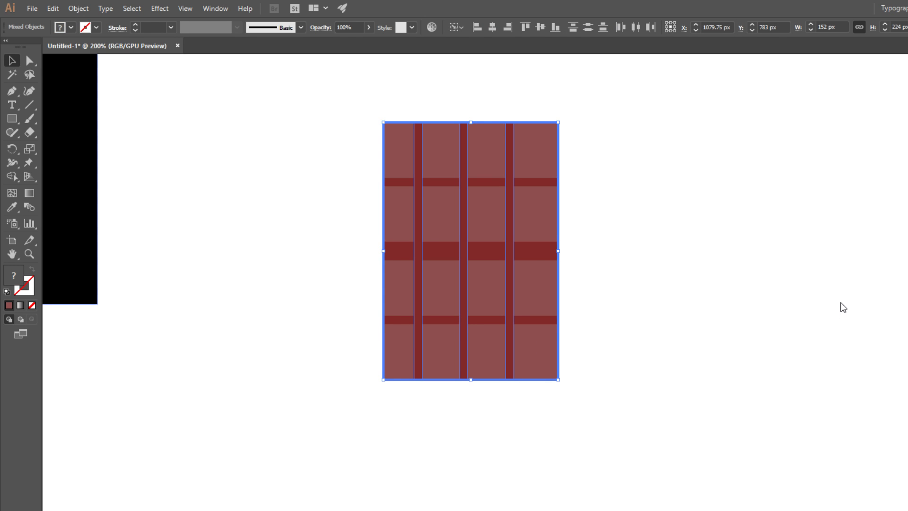
pyautogui.click(659, 392)
pyautogui.scroll(-3, 692, 418)
pyautogui.moveTo(692, 417); pyautogui.dragTo(513, 236)
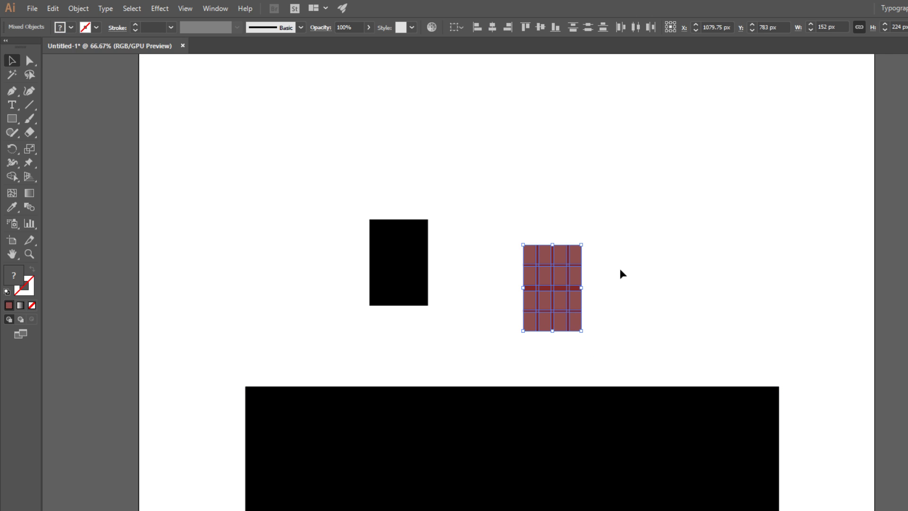
# Place the muted red panel and a copy of it side by side near the right end of the wide black rectangle.
pyautogui.moveTo(567, 310); pyautogui.dragTo(600, 381)
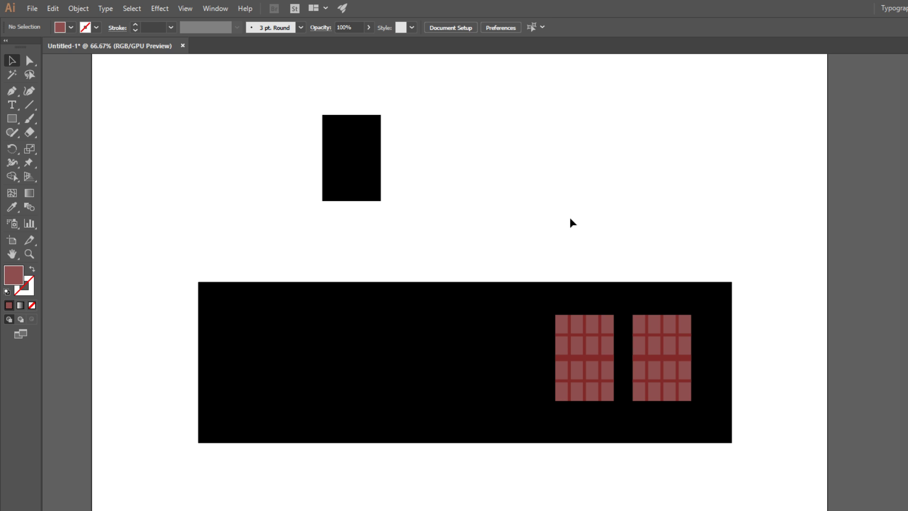
# Create a very dark red 182 × 254 px rectangle from the small black rectangle and centre it behind the left panel as a frame.
pyautogui.moveTo(362, 180); pyautogui.dragTo(520, 212)
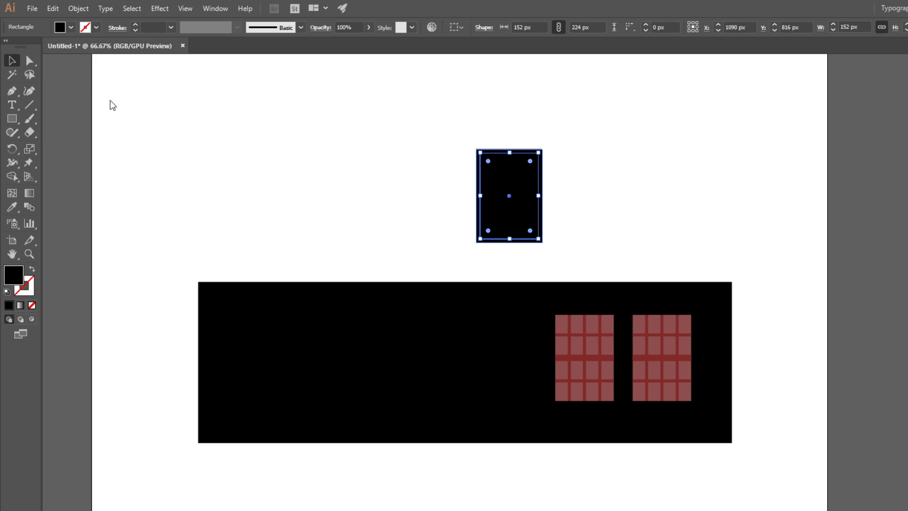
pyautogui.press('Return')
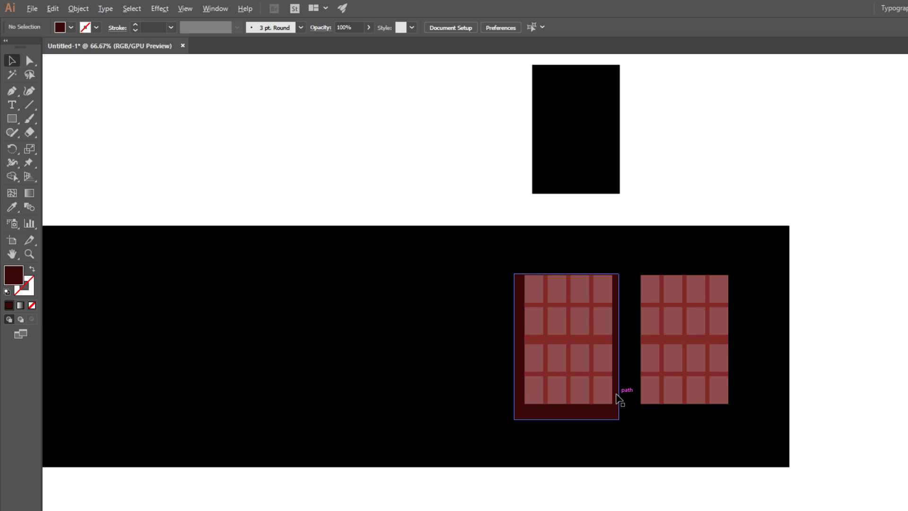
pyautogui.scroll(2, 616, 397)
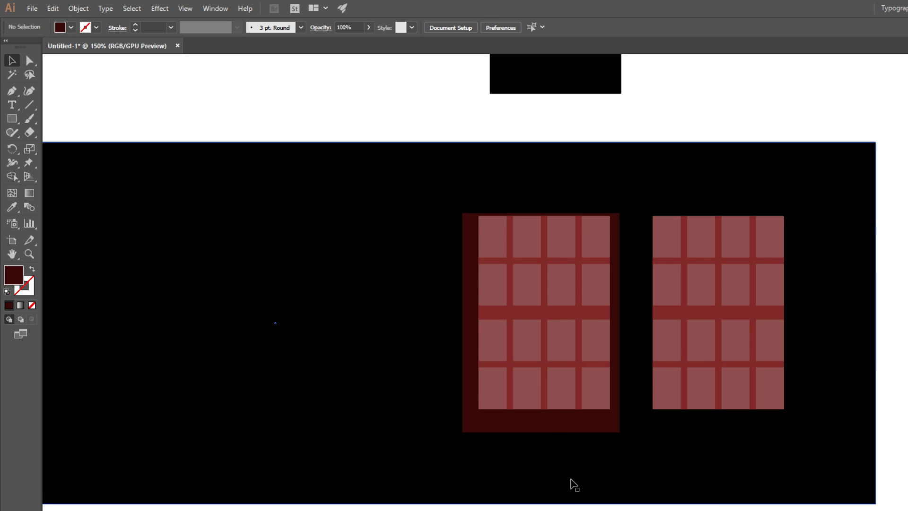
pyautogui.click(544, 340)
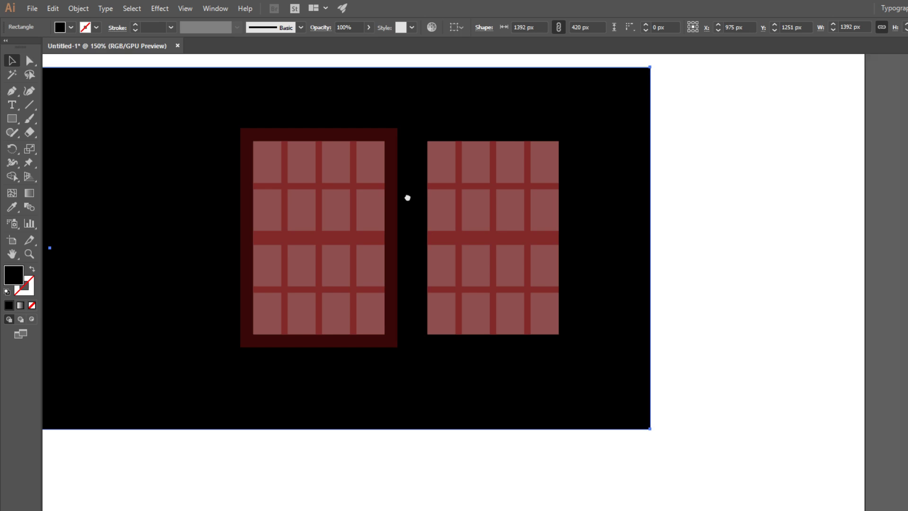
pyautogui.moveTo(408, 198); pyautogui.dragTo(377, 193)
# Copy the dark red frame behind the right panel and nudge it right until it is centred around the grid.
pyautogui.moveTo(358, 221); pyautogui.dragTo(530, 221)
pyautogui.hotkey('ctrl', 'shift', 'a')
pyautogui.click(486, 234)
pyautogui.keyDown('shift'); pyautogui.click(387, 196); pyautogui.keyUp('shift')
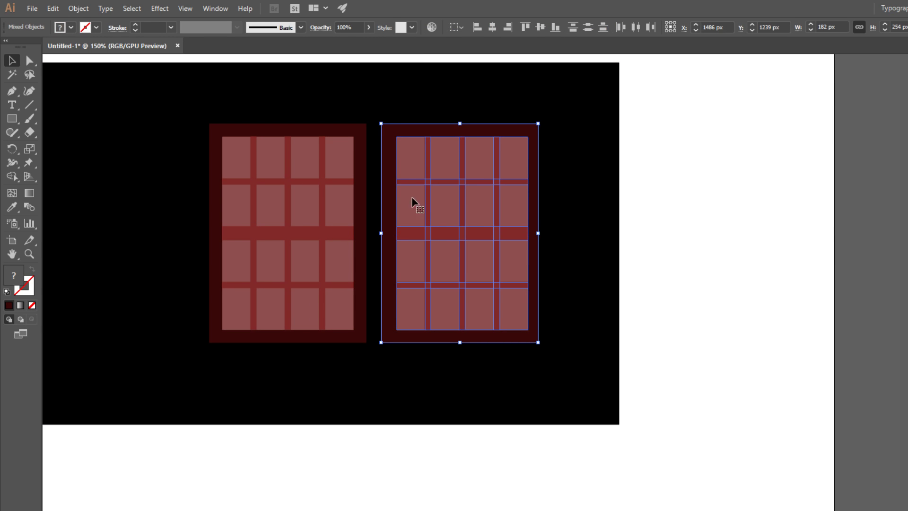
pyautogui.click(409, 198)
pyautogui.press('Right')
pyautogui.press('Right')
pyautogui.press('Right')
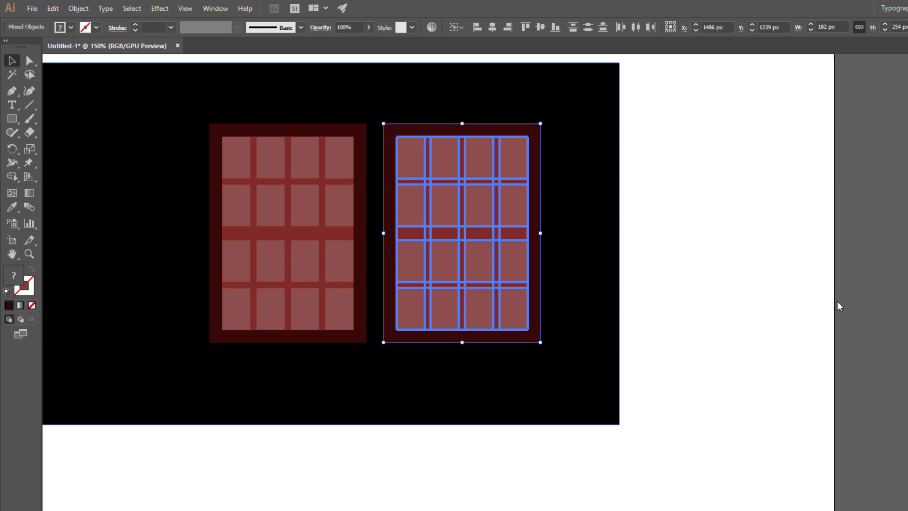
# Move the left framed panel slightly further left to widen the gap between the two panels.
pyautogui.click(838, 301)
pyautogui.scroll(-3, 837, 303)
pyautogui.moveTo(750, 353); pyautogui.dragTo(751, 367)
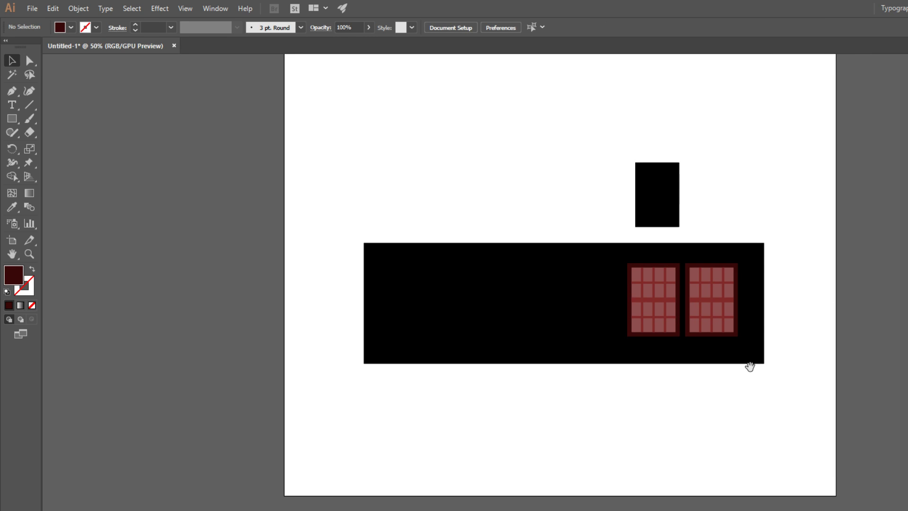
pyautogui.scroll(2, 695, 280)
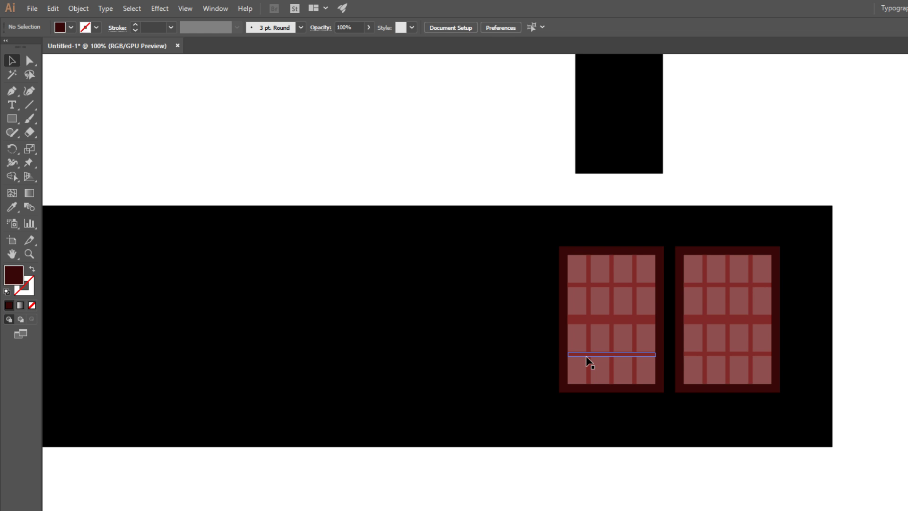
pyautogui.scroll(-2, 525, 357)
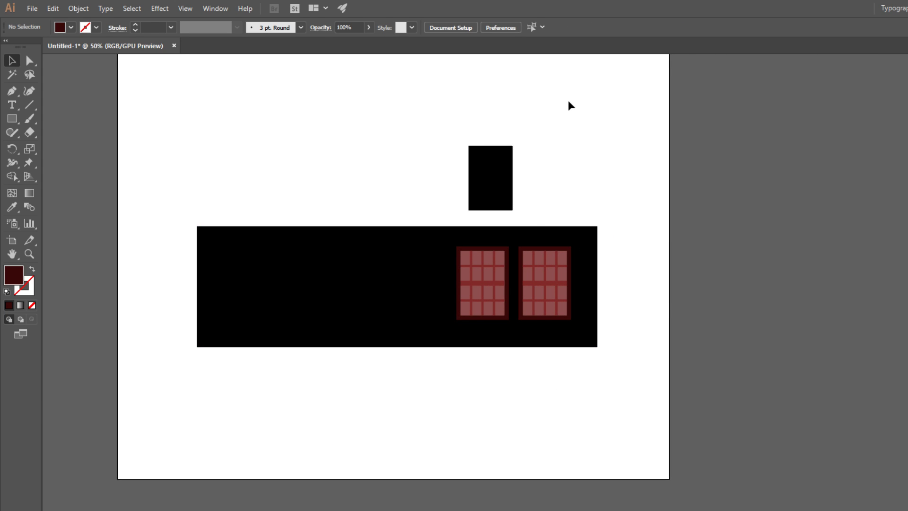
# Realign the left panel's grid inside its dark red frame and group the grid with the frame.
pyautogui.moveTo(490, 270); pyautogui.dragTo(483, 271)
pyautogui.click(527, 401)
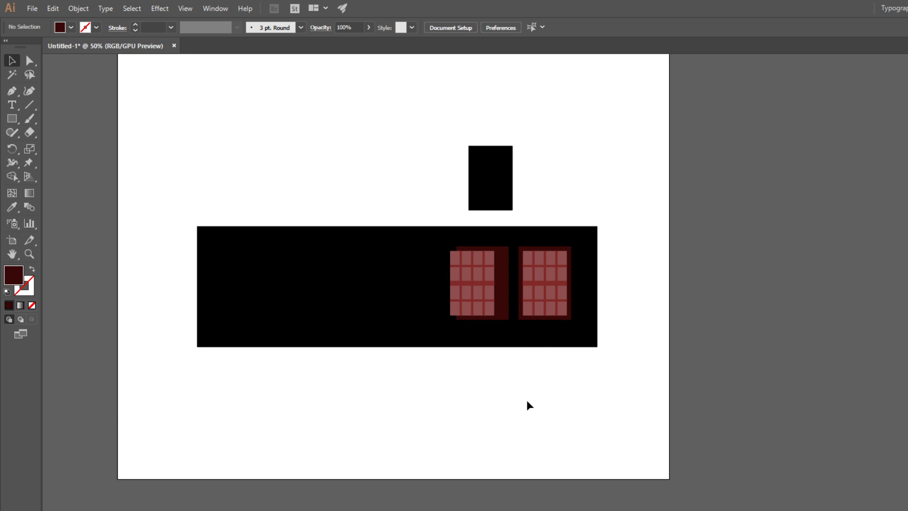
pyautogui.moveTo(494, 314); pyautogui.dragTo(504, 316)
pyautogui.scroll(3, 504, 315)
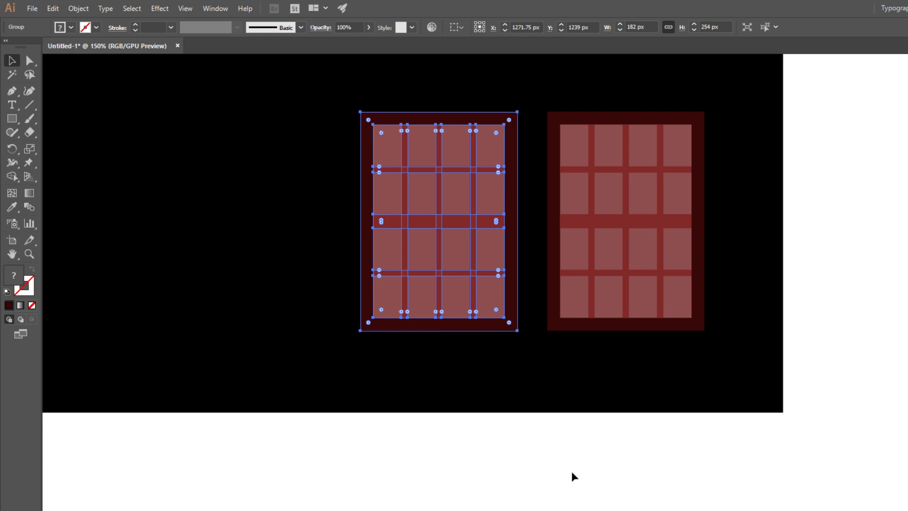
pyautogui.click(571, 471)
pyautogui.scroll(-3, 572, 471)
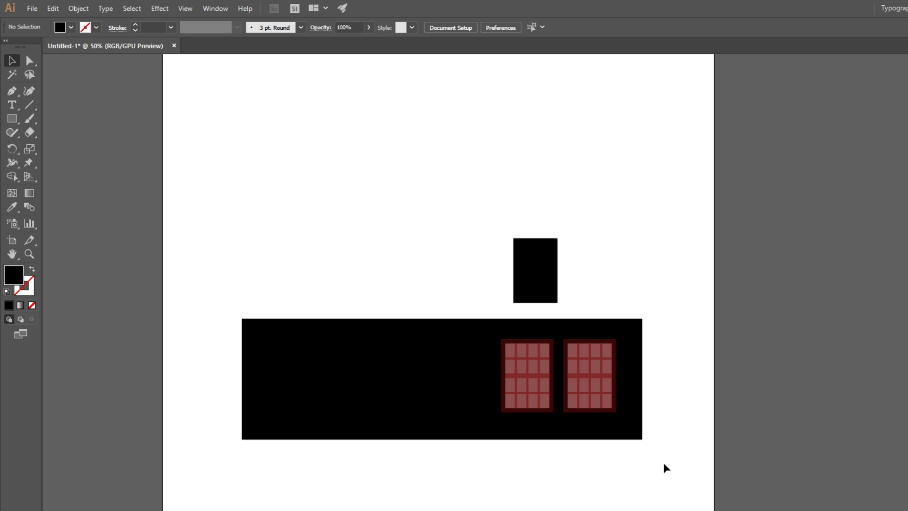
# Draw a black circle above the left part of the wide rectangle and size it to about 174 px across.
pyautogui.press('m')
pyautogui.press('l')
pyautogui.moveTo(261, 156); pyautogui.dragTo(402, 234)
pyautogui.press('v')
pyautogui.scroll(2, 321, 201)
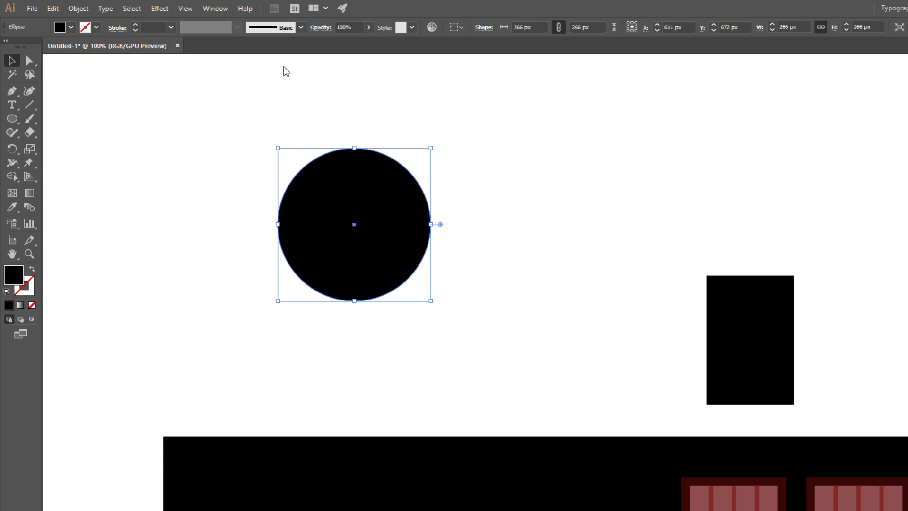
pyautogui.moveTo(402, 185); pyautogui.dragTo(602, 184)
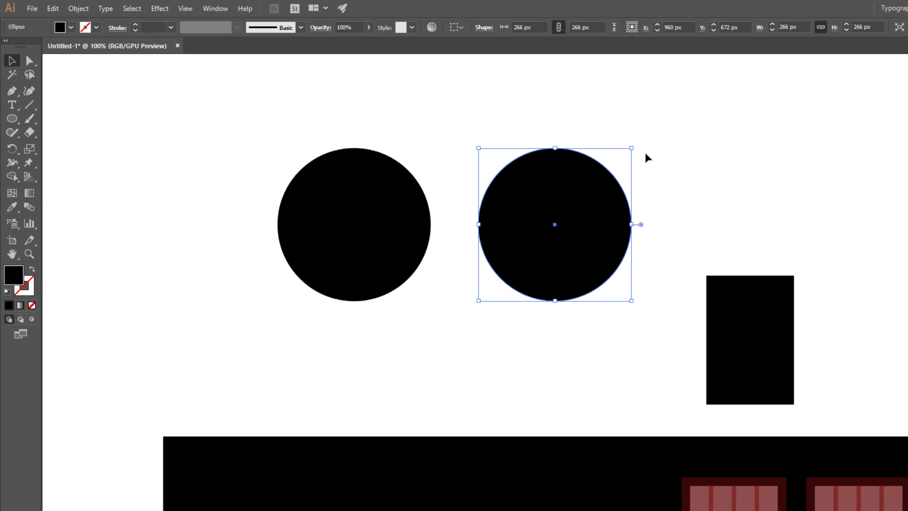
pyautogui.hotkey('ctrl', 'z')
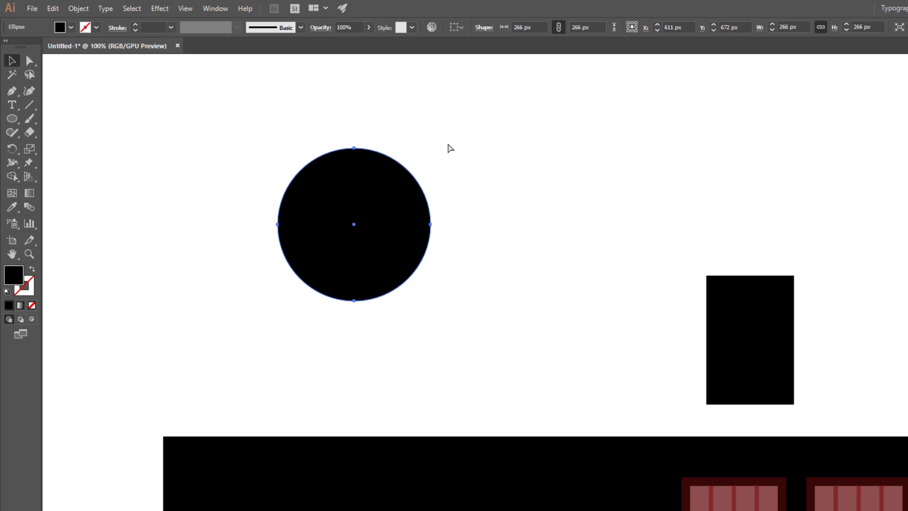
pyautogui.hotkey('ctrl', 'z')
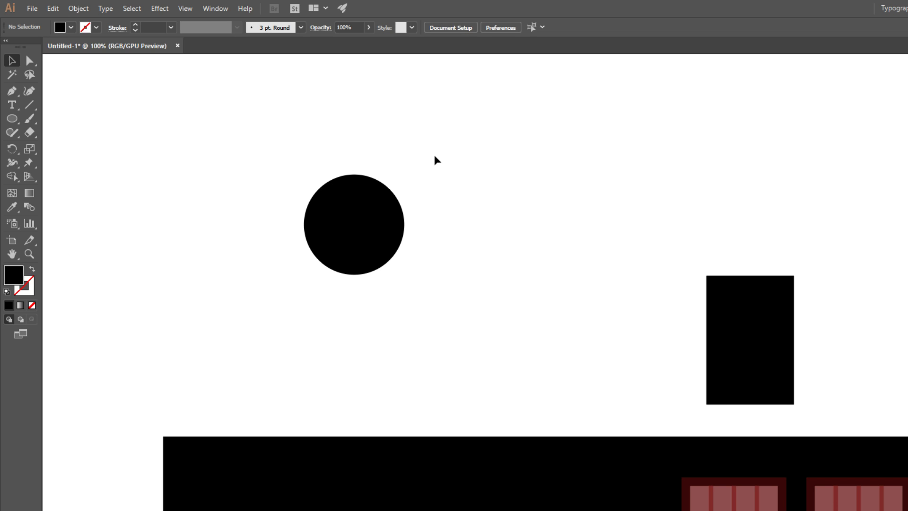
# Fill the circle dark brown and add a concentric tan circle about 150 px across inside it.
pyautogui.click(379, 220)
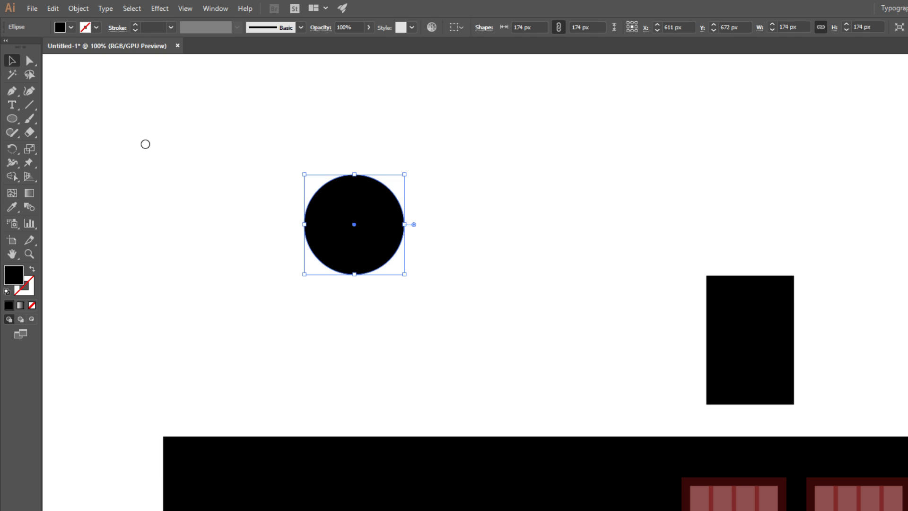
pyautogui.click(476, 134)
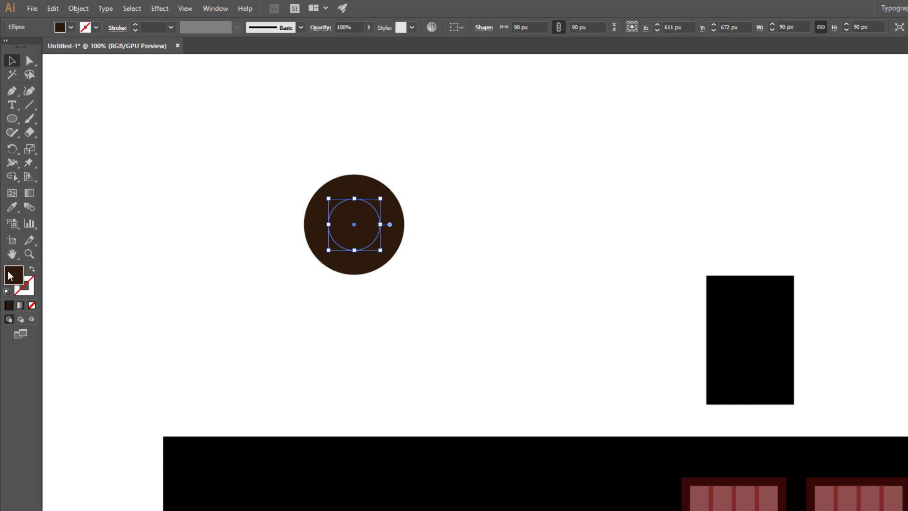
pyautogui.doubleClick(9, 273)
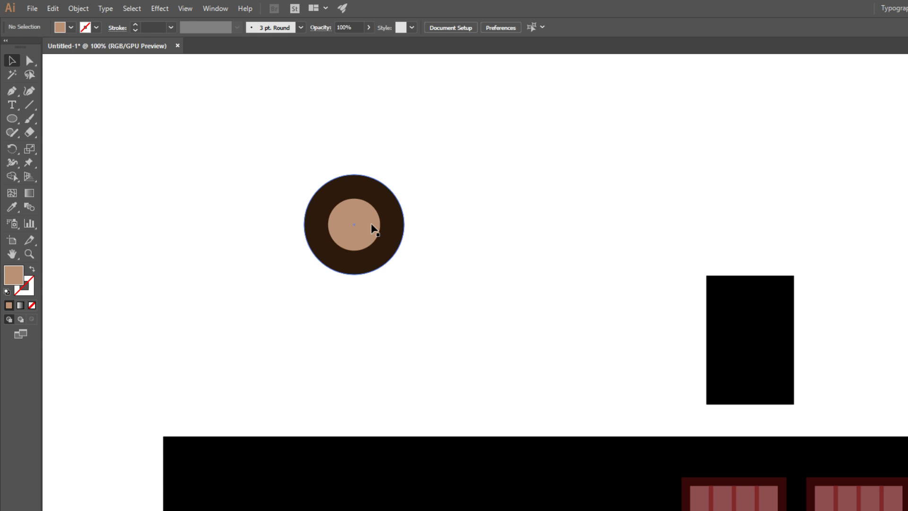
pyautogui.moveTo(448, 143); pyautogui.dragTo(521, 103)
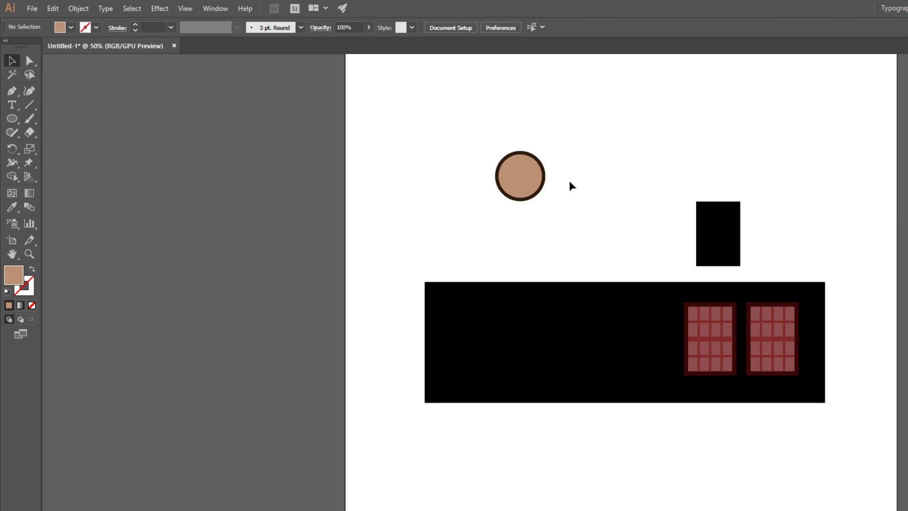
pyautogui.moveTo(570, 181); pyautogui.dragTo(515, 205)
pyautogui.scroll(2, 492, 194)
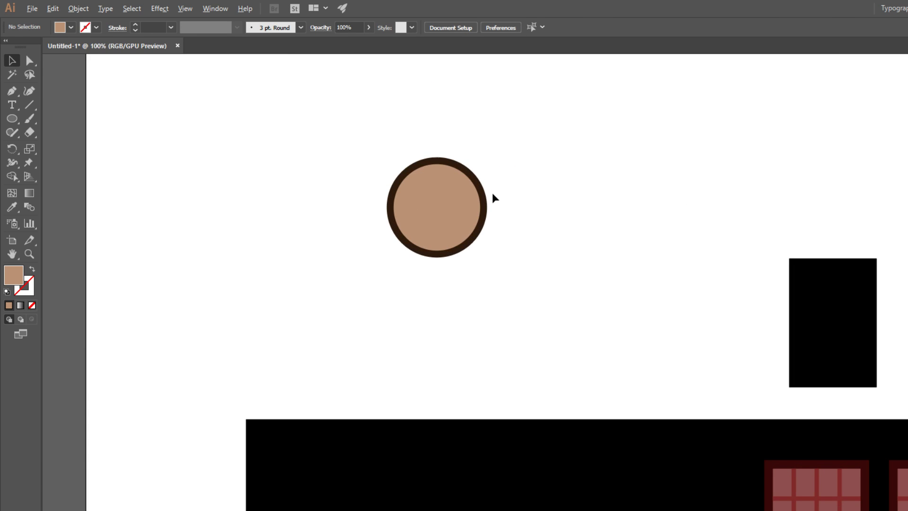
pyautogui.scroll(3, 493, 195)
# Add a copy of the tan circle scaled to about 48 px around the same centre and fill it with a lighter tan.
pyautogui.click(265, 223)
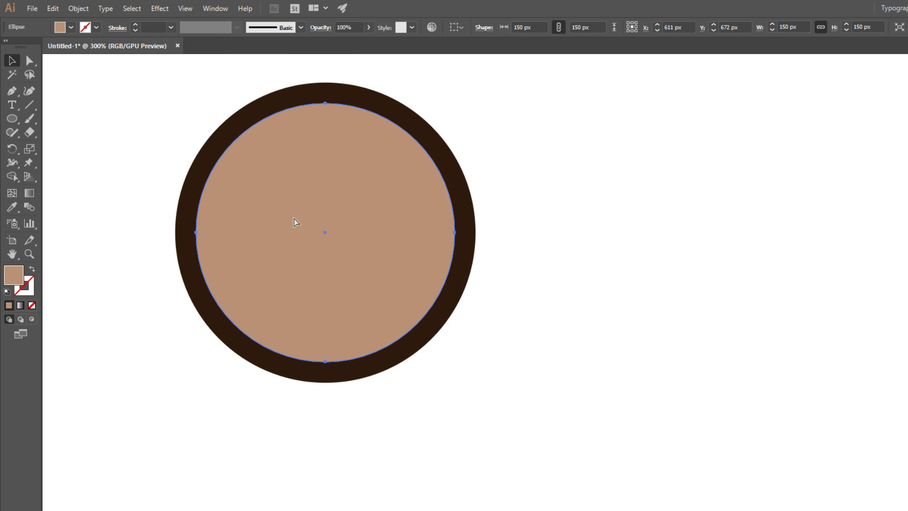
pyautogui.moveTo(455, 103); pyautogui.dragTo(400, 193)
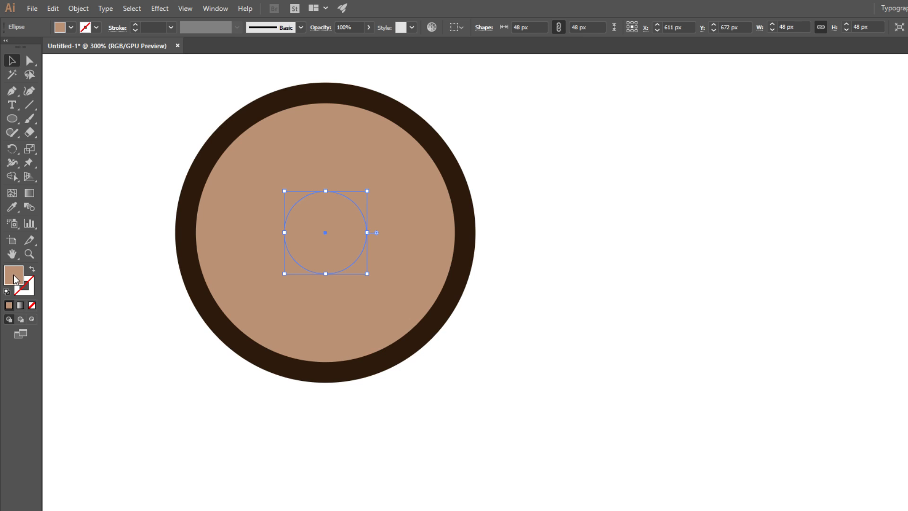
pyautogui.click(58, 70)
pyautogui.click(285, 48)
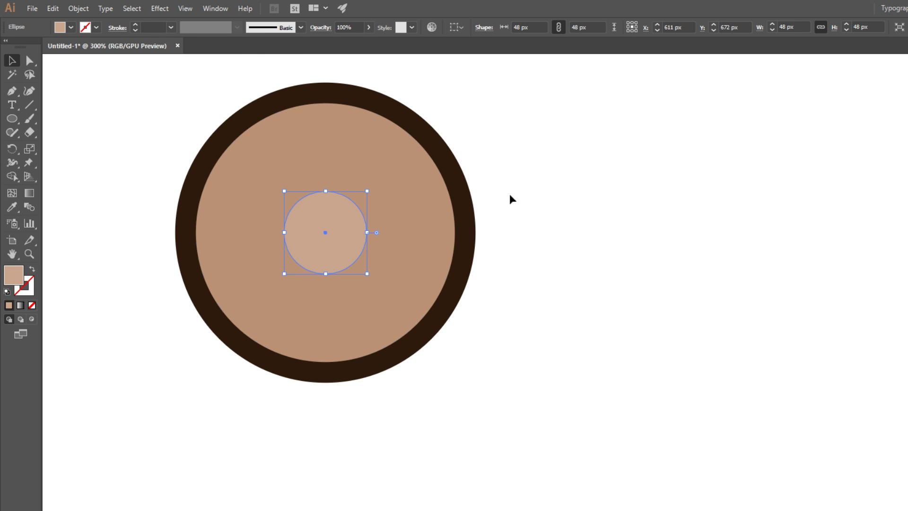
pyautogui.click(511, 195)
pyautogui.scroll(-5, 556, 227)
pyautogui.scroll(3, 528, 272)
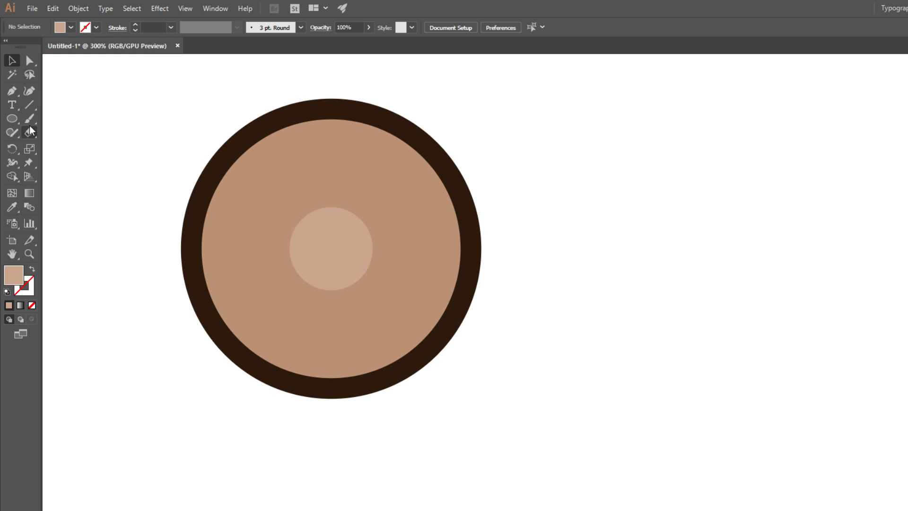
# Draw another light tan circle about 59 px across, overlapping the small centre circle.
pyautogui.press('l')
pyautogui.moveTo(289, 207); pyautogui.dragTo(390, 303)
pyautogui.press('v')
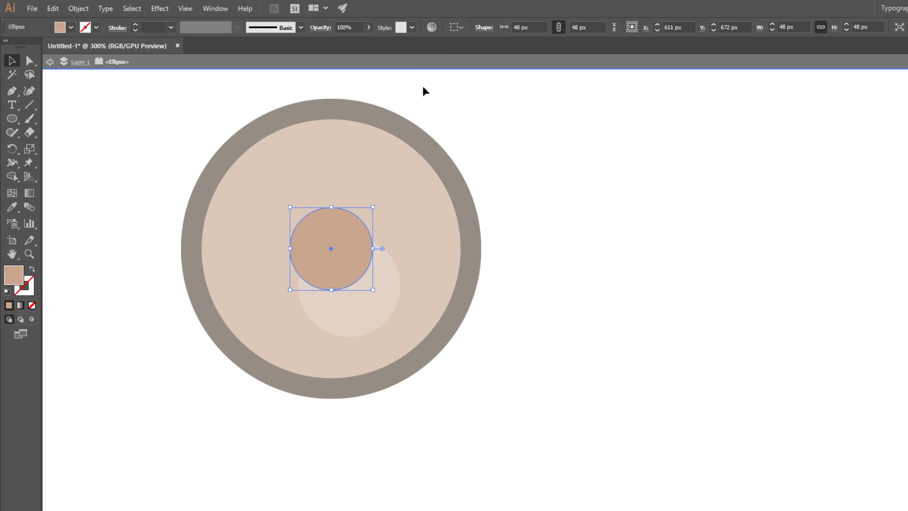
pyautogui.doubleClick(433, 358)
pyautogui.click(318, 230)
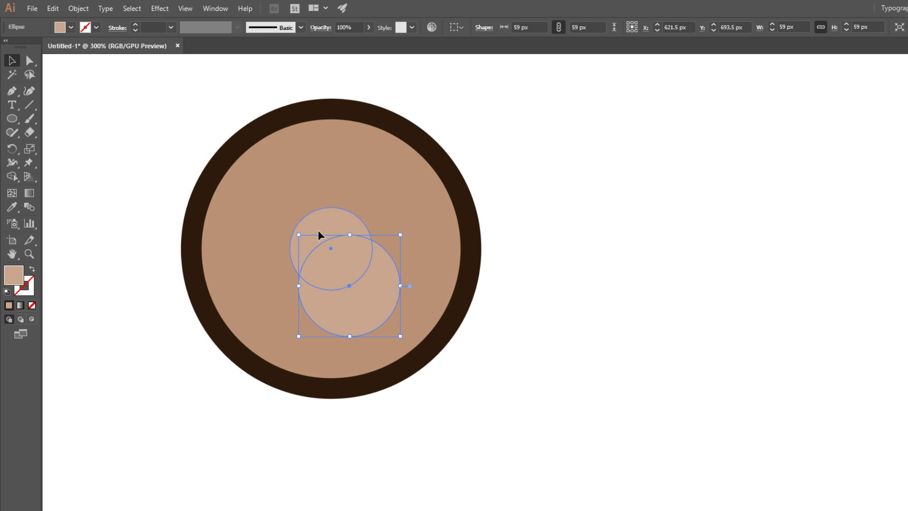
pyautogui.doubleClick(318, 230)
pyautogui.press('Escape')
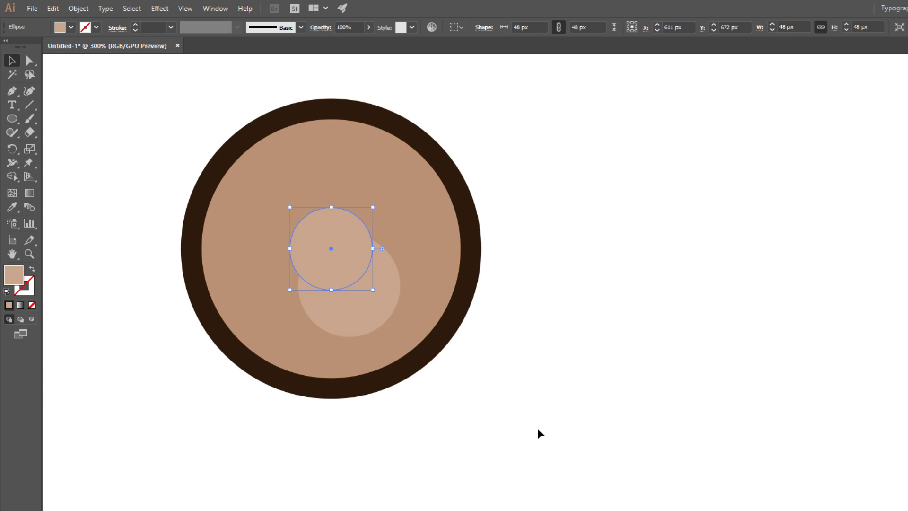
# Centre the 59 px circle horizontally and vertically on the small light tan circle.
pyautogui.keyDown('shift'); pyautogui.click(366, 308); pyautogui.keyUp('shift')
pyautogui.click(333, 246)
pyautogui.click(493, 27)
pyautogui.click(542, 27)
pyautogui.click(571, 274)
# Swap the 59 px circle's fill and stroke to make it an unfilled ring with a 1 pt light tan outline.
pyautogui.click(371, 231)
pyautogui.click(32, 269)
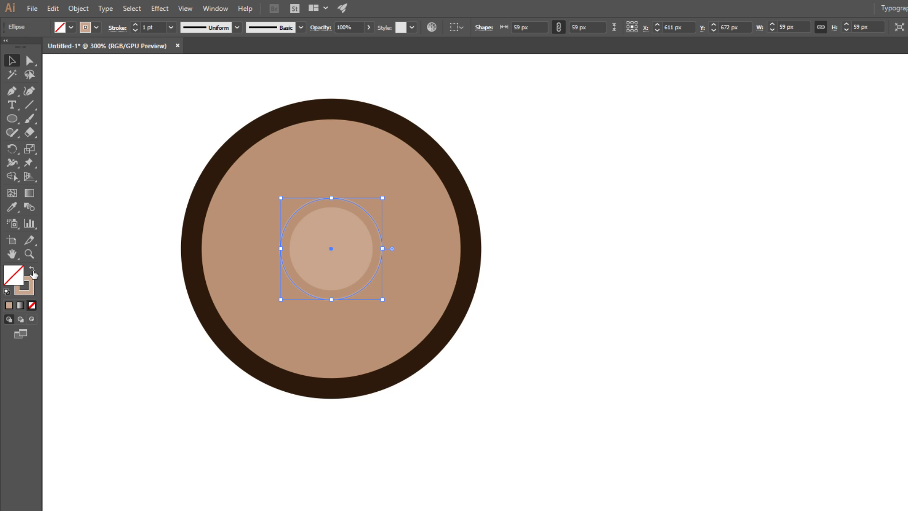
pyautogui.click(461, 450)
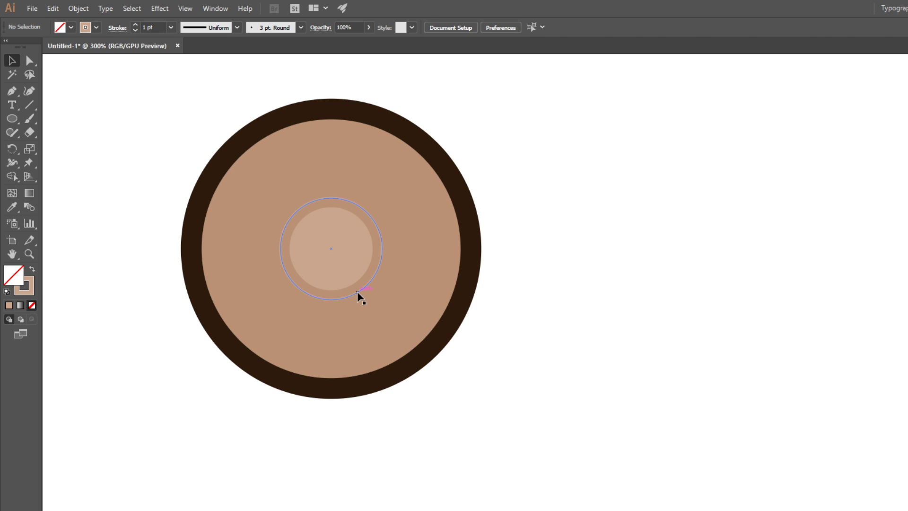
pyautogui.click(360, 298)
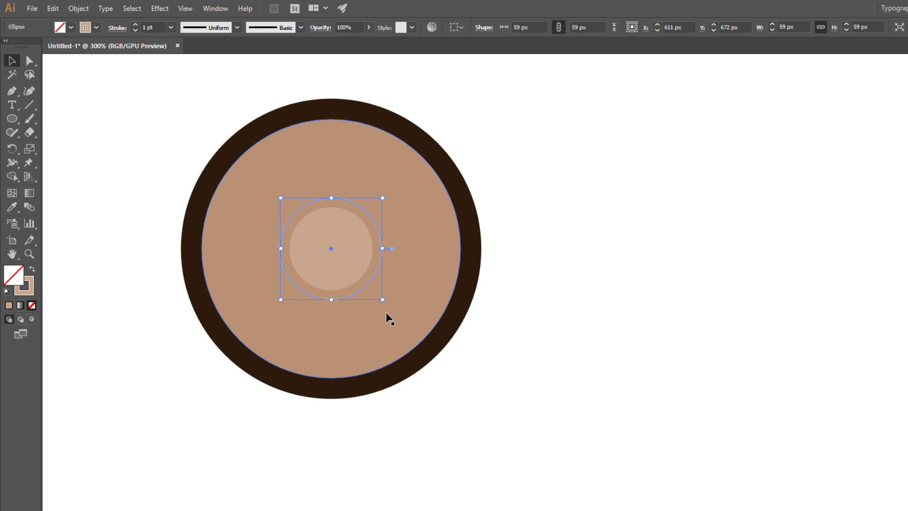
pyautogui.moveTo(382, 198); pyautogui.dragTo(396, 189)
pyautogui.hotkey('ctrl', 'z')
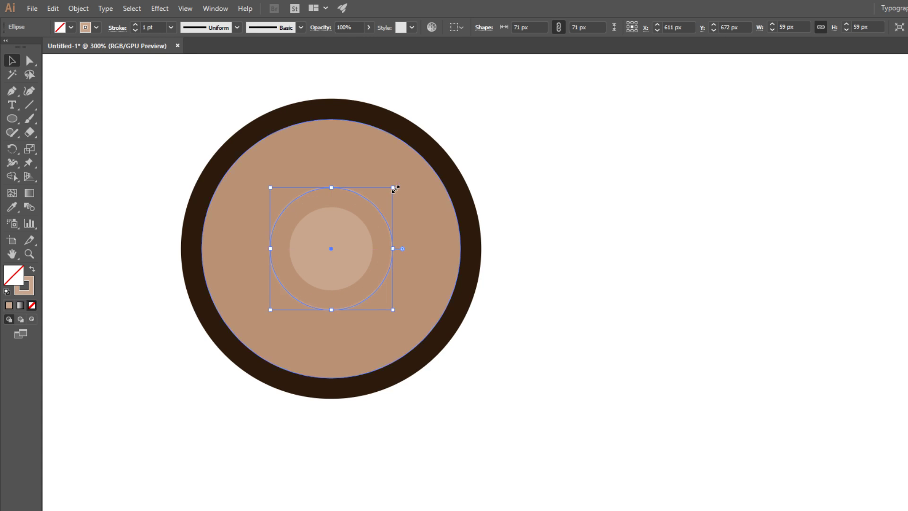
pyautogui.hotkey('ctrl', 'z')
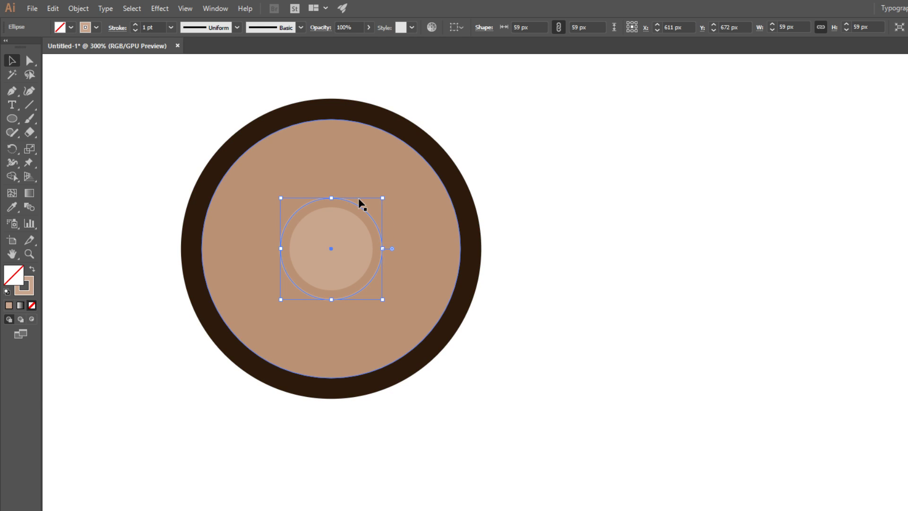
pyautogui.moveTo(383, 198)
pyautogui.mouseDown()
pyautogui.moveTo(421, 190)
pyautogui.moveTo(397, 190)
pyautogui.mouseUp()
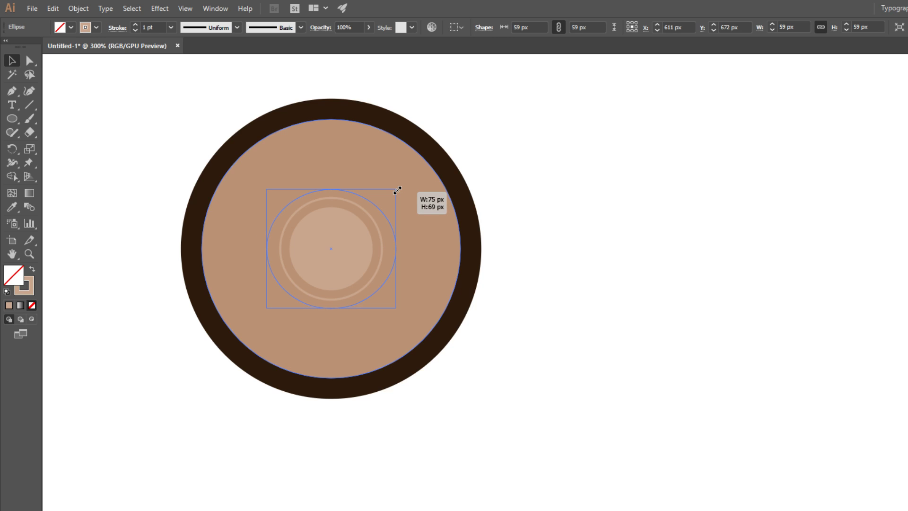
pyautogui.moveTo(397, 190); pyautogui.dragTo(396, 187)
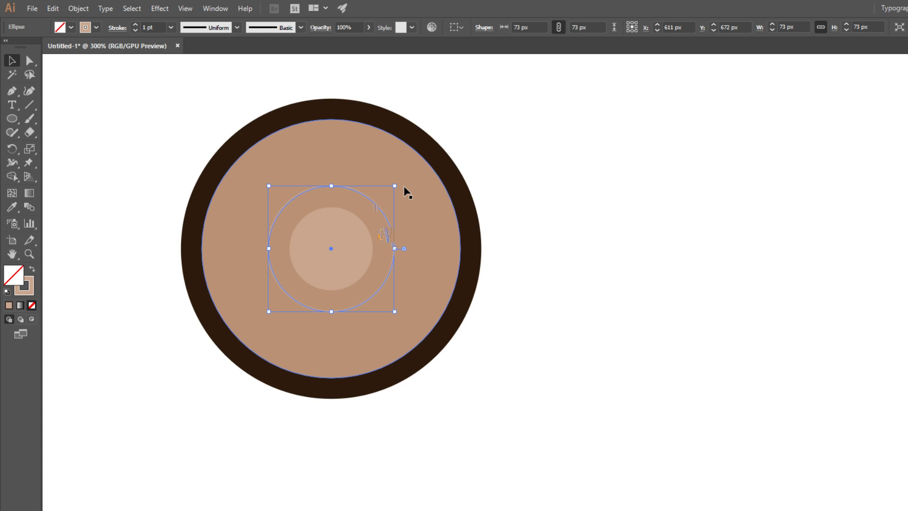
pyautogui.hotkey('ctrl', 'z')
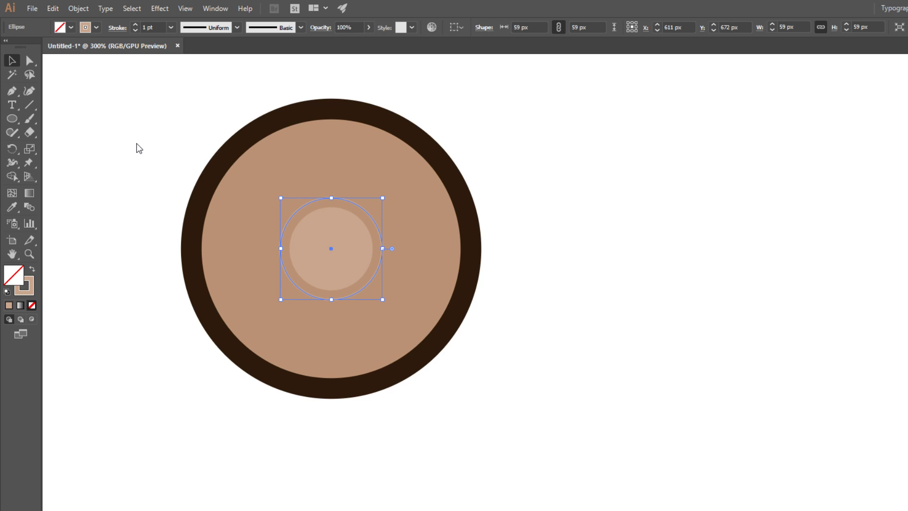
# Try filling the tan disc with concentric rings by repeating an enlarged copy of the 59 px ring out to 146.811 px.
pyautogui.hotkey('ctrl', 'd')
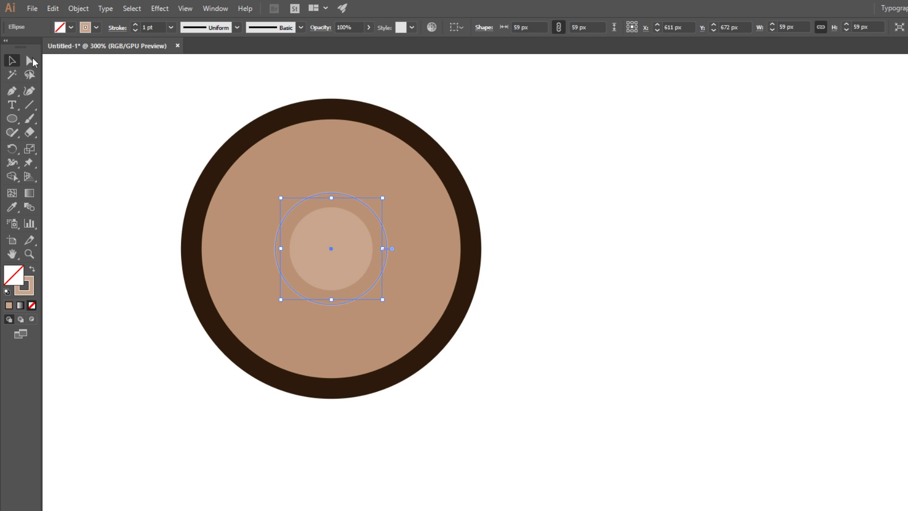
pyautogui.click(434, 340)
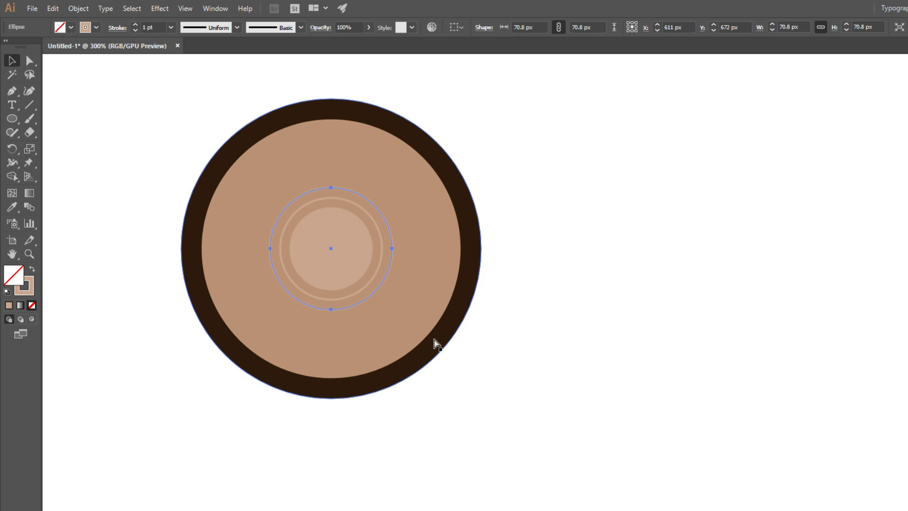
pyautogui.hotkey('ctrl', 'd')
pyautogui.hotkey('ctrl', 'd')
pyautogui.hotkey('ctrl', 'd')
pyautogui.hotkey('ctrl', 'd')
pyautogui.click(528, 348)
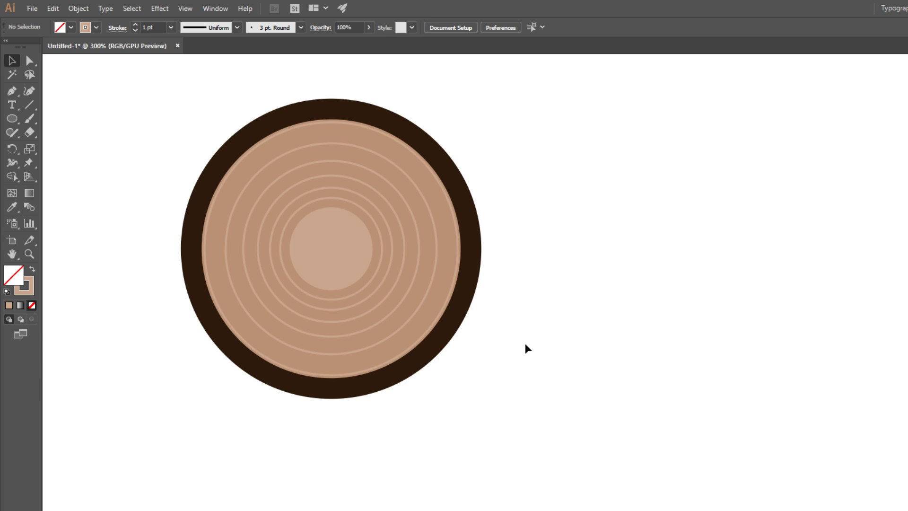
pyautogui.click(457, 254)
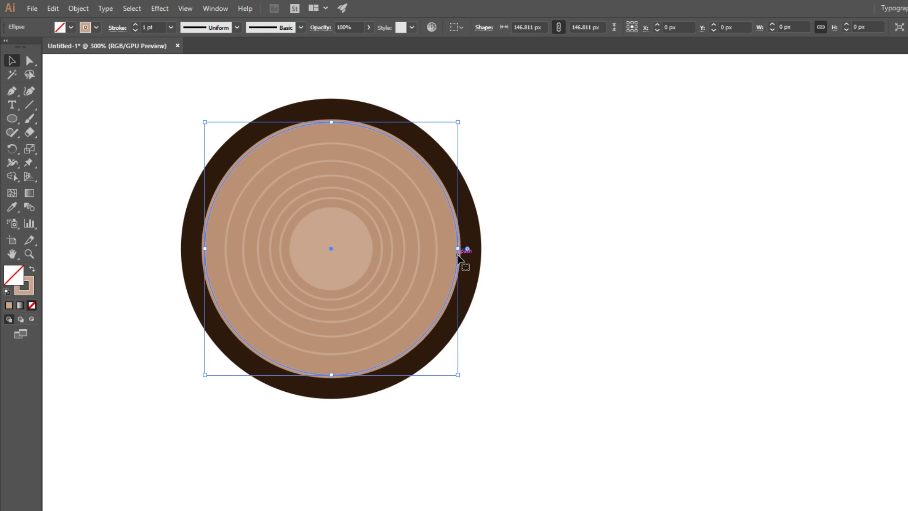
# Add a 70.8 px scaled copy of the 59 px ring around the same centre.
pyautogui.hotkey('ctrl', '1')
pyautogui.click(492, 287)
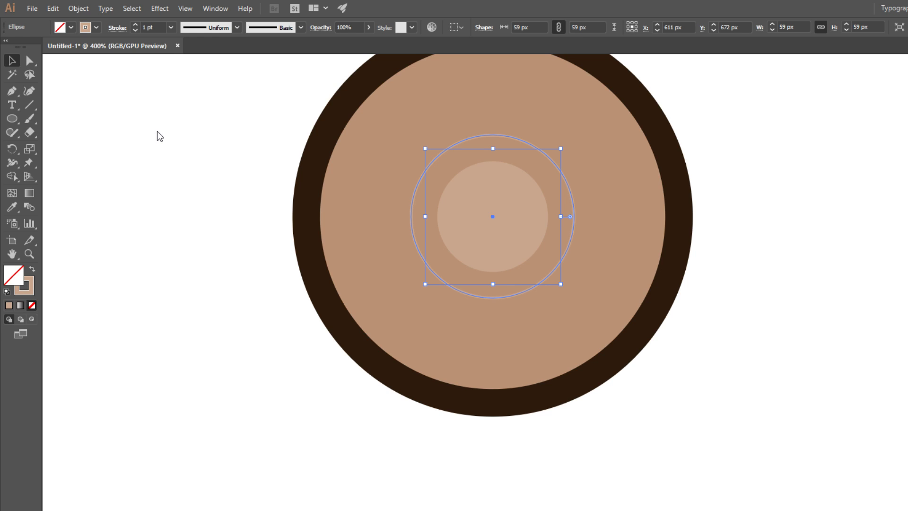
pyautogui.click(438, 298)
# Repeat the scaled copy out to a 146.811 px ring and undo every copy larger than 70.8 px.
pyautogui.hotkey('ctrl', 'd')
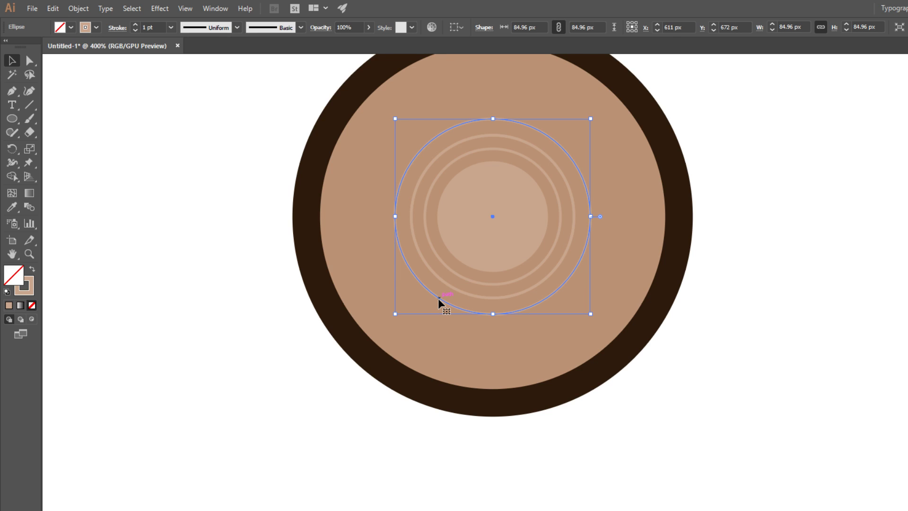
pyautogui.hotkey('ctrl', 'shift', 'z')
pyautogui.hotkey('ctrl', 'shift', 'z')
pyautogui.hotkey('ctrl', 'shift', 'z')
pyautogui.hotkey('ctrl', 'shift', 'z')
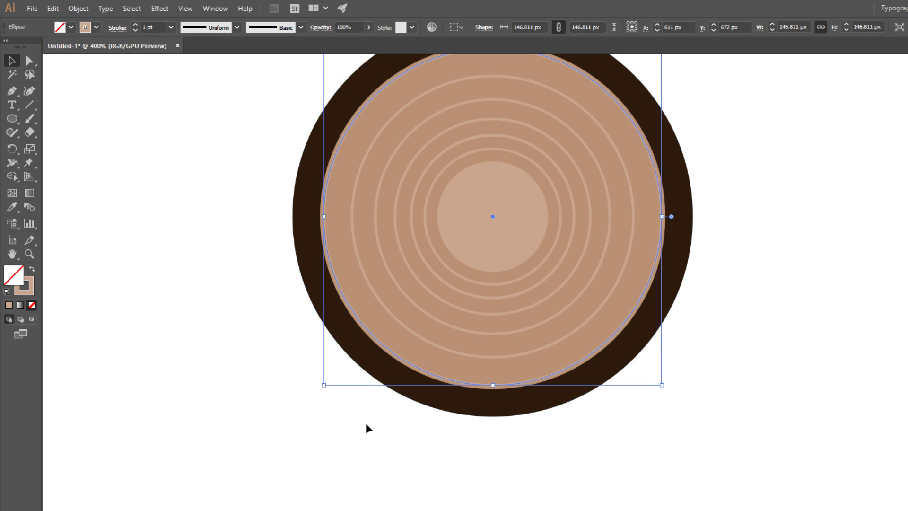
pyautogui.hotkey('ctrl', 'z')
pyautogui.hotkey('ctrl', 'z')
pyautogui.hotkey('ctrl', 'z')
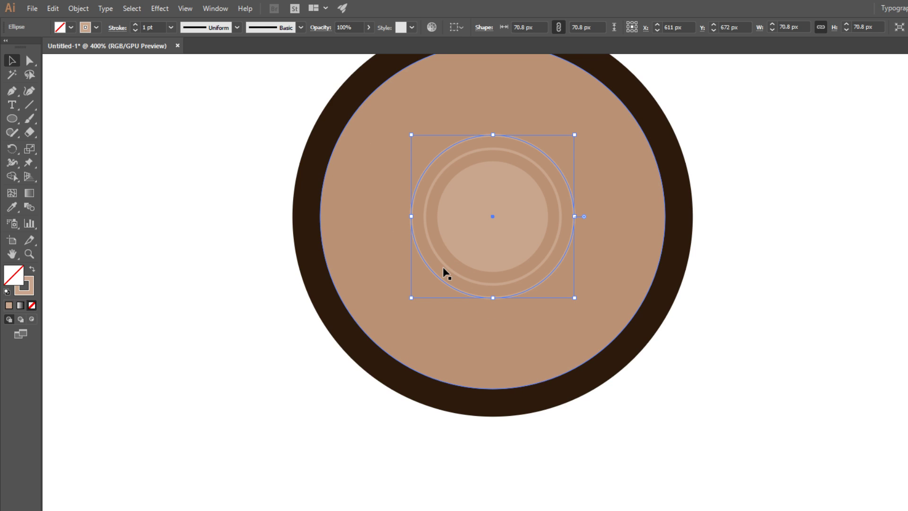
# Add two more scaled copies of the 59 px ring, evenly spaced outward and ending at 94.4 px.
pyautogui.hotkey('ctrl', 'z')
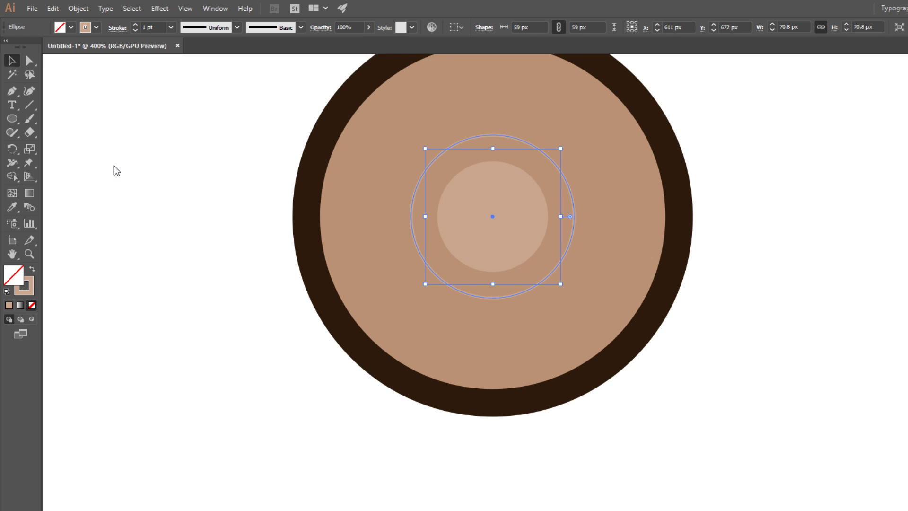
pyautogui.press('Return')
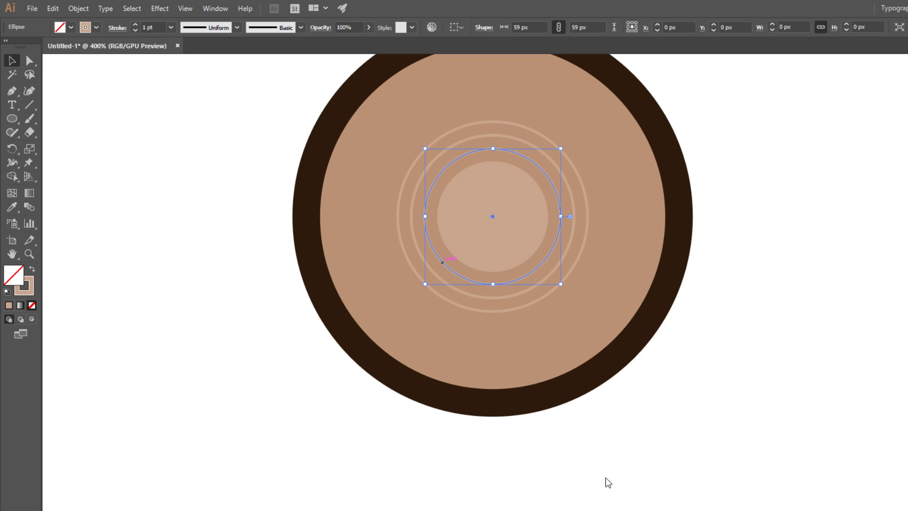
pyautogui.hotkey('alt', 'o')
pyautogui.press('p')
pyautogui.press('o')
pyautogui.click(372, 258)
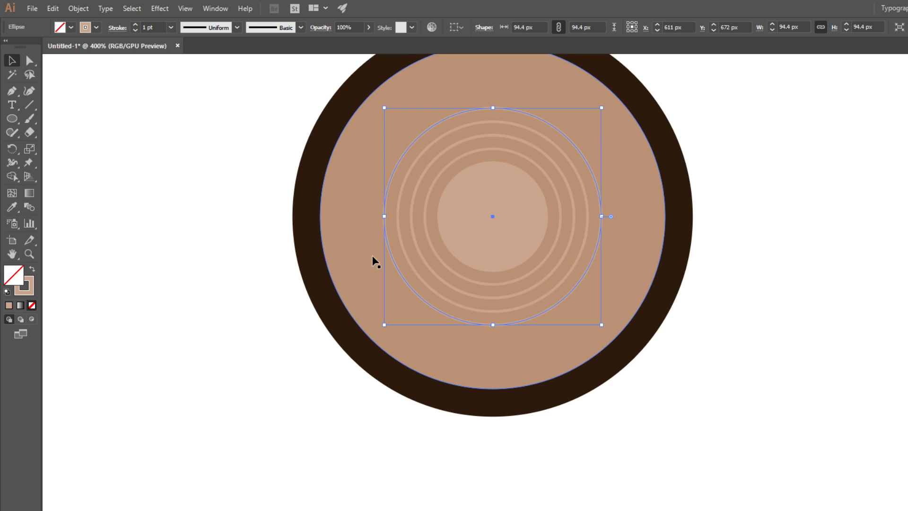
pyautogui.click(445, 264)
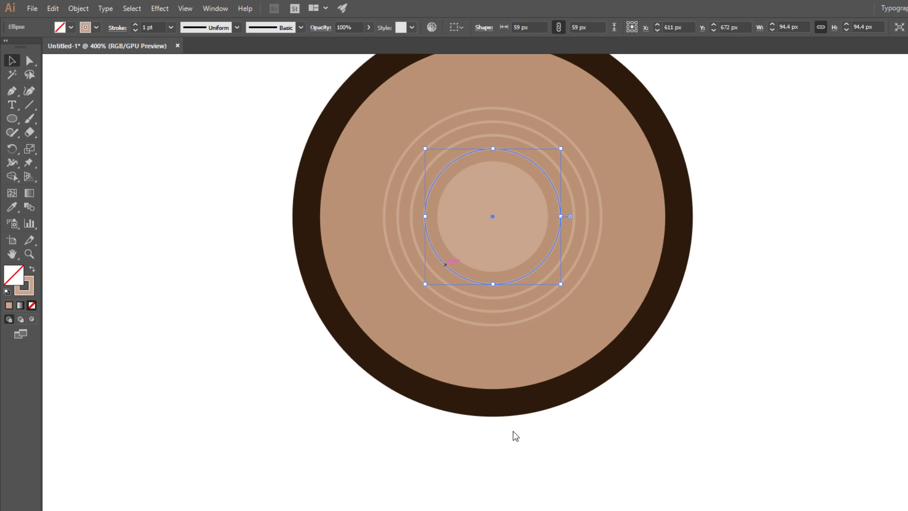
pyautogui.click(516, 436)
pyautogui.hotkey('ctrl', 'd')
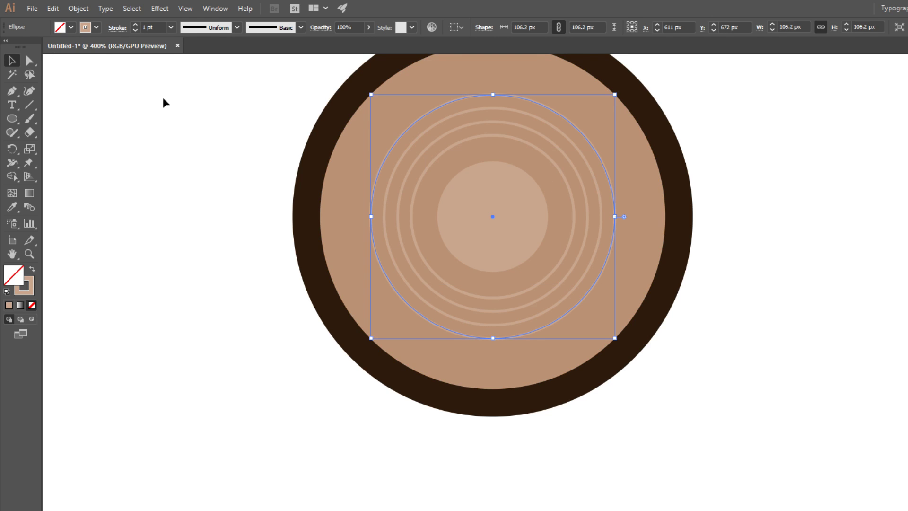
pyautogui.click(292, 393)
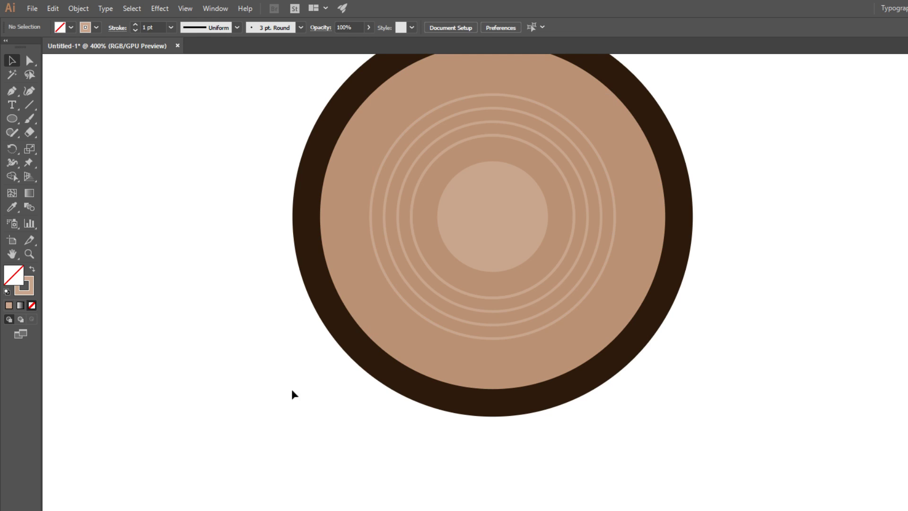
pyautogui.click(408, 299)
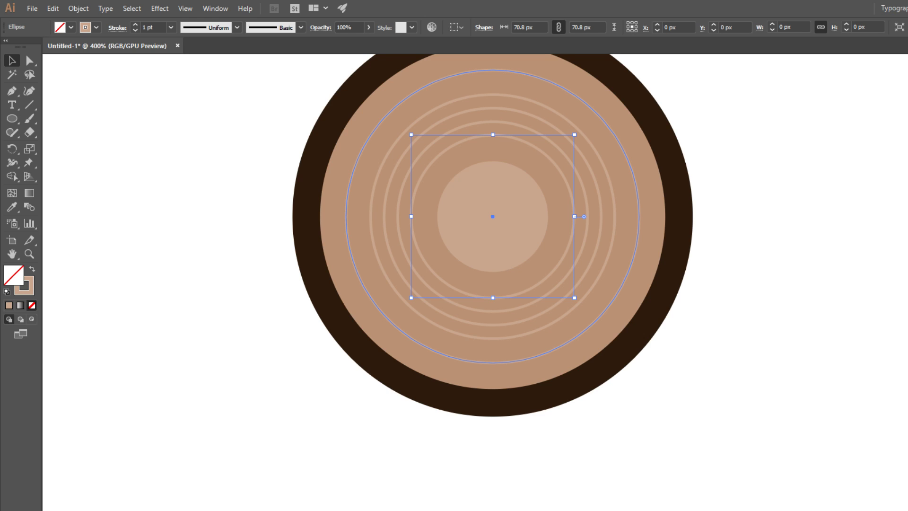
pyautogui.press('Return')
pyautogui.click(419, 498)
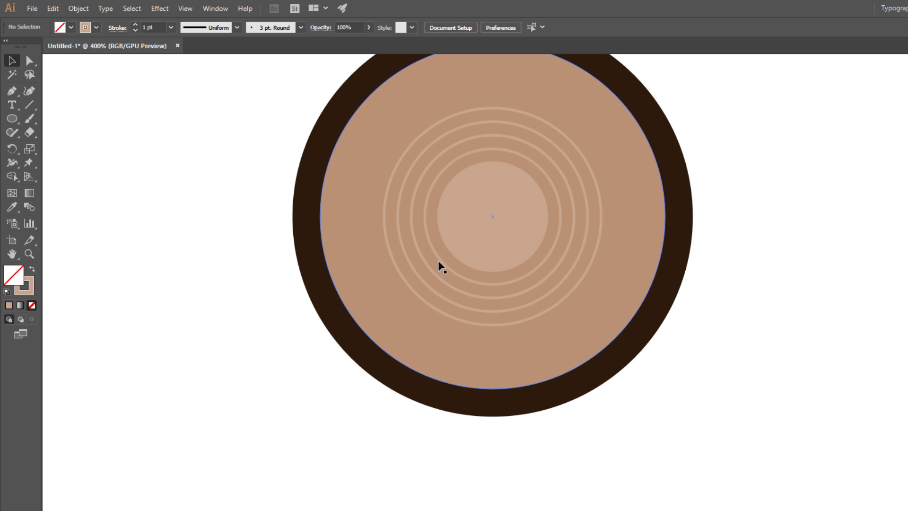
pyautogui.doubleClick(416, 292)
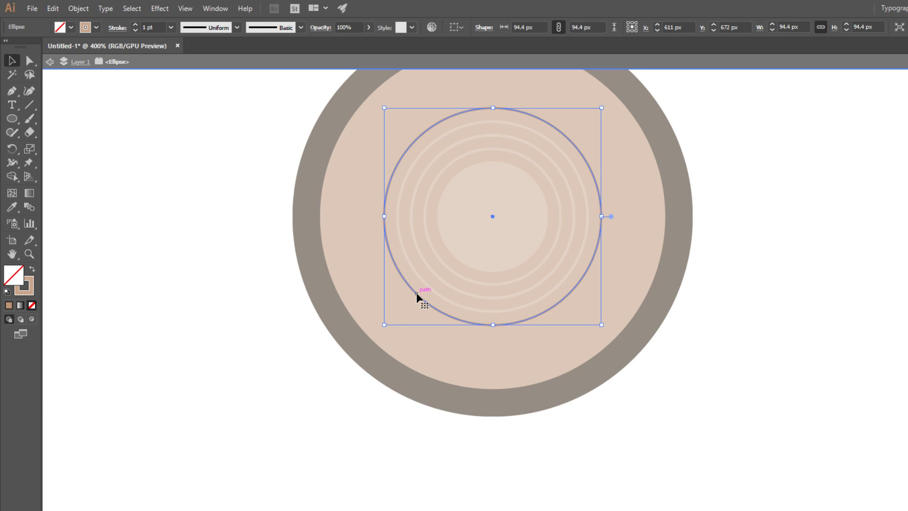
pyautogui.click(359, 433)
pyautogui.doubleClick(381, 400)
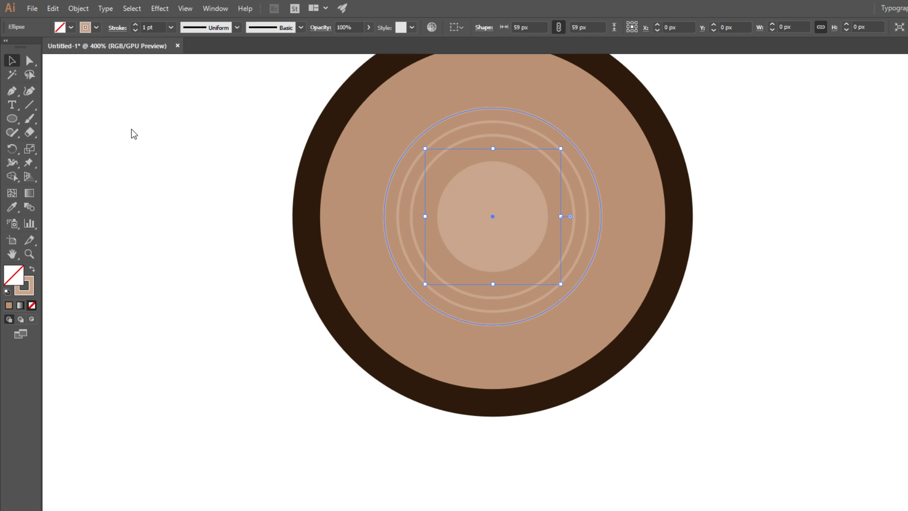
# Add four more scaled copies of the 59 px ring, evenly spaced outward until they nearly reach the dark rim.
pyautogui.hotkey('ctrl', 'd')
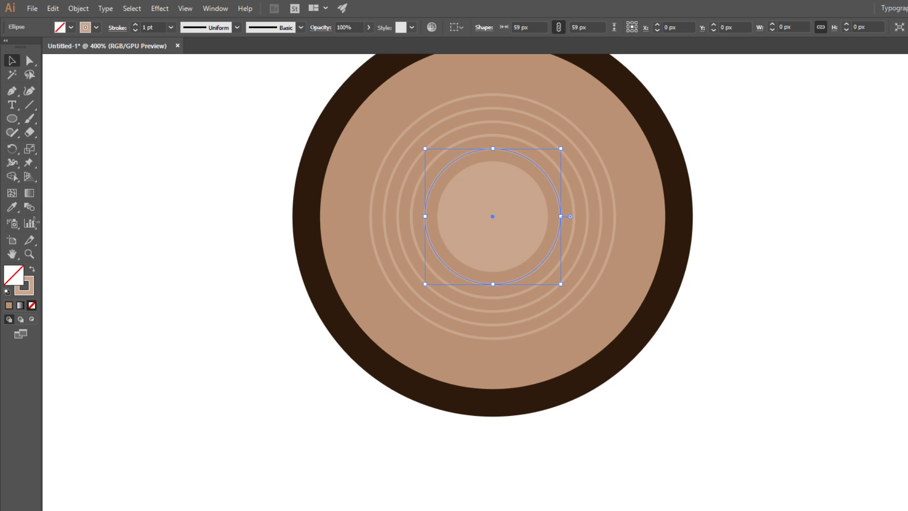
pyautogui.press('Up')
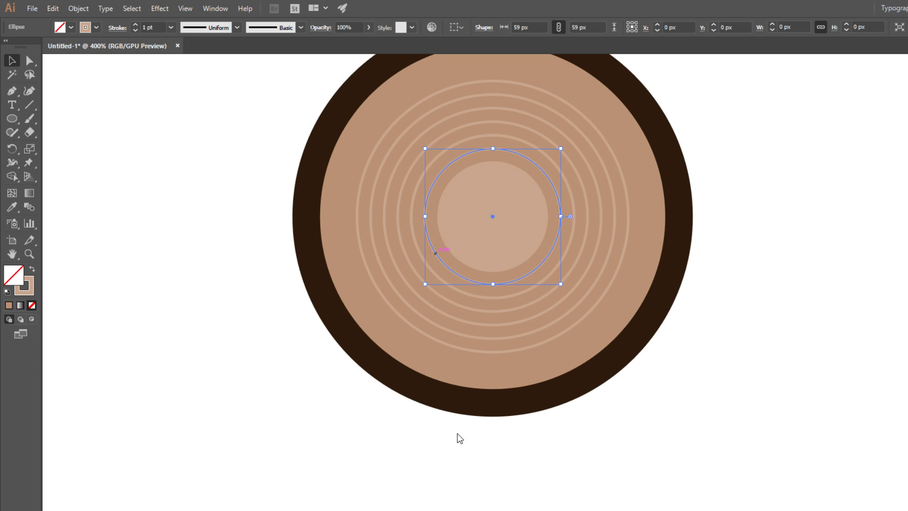
pyautogui.click(458, 433)
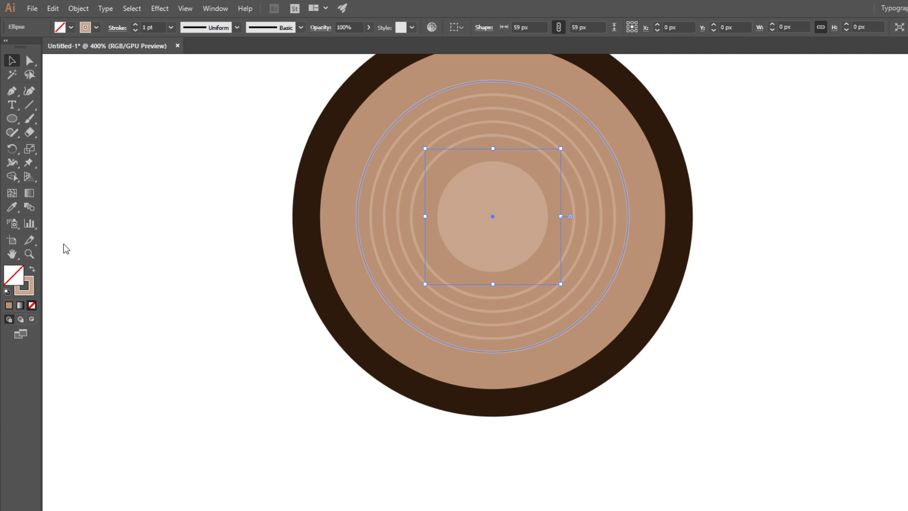
pyautogui.hotkey('ctrl', 'd')
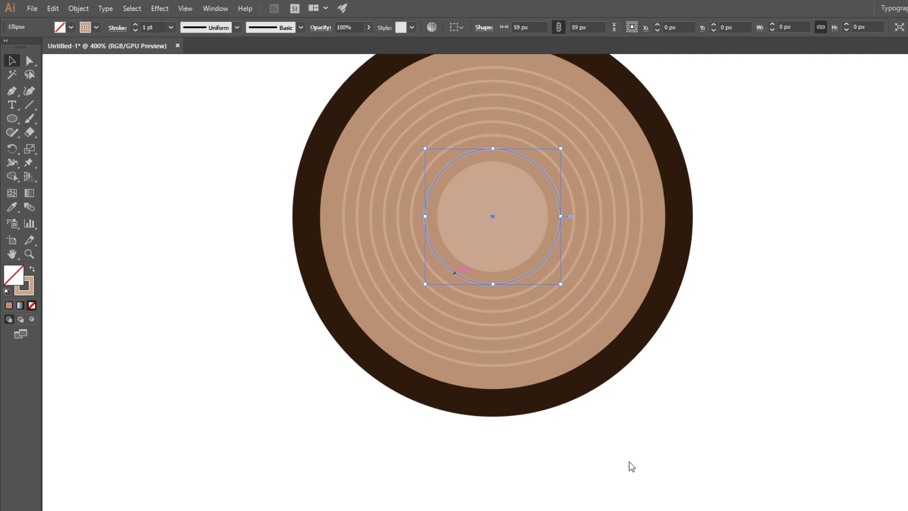
pyautogui.click(628, 494)
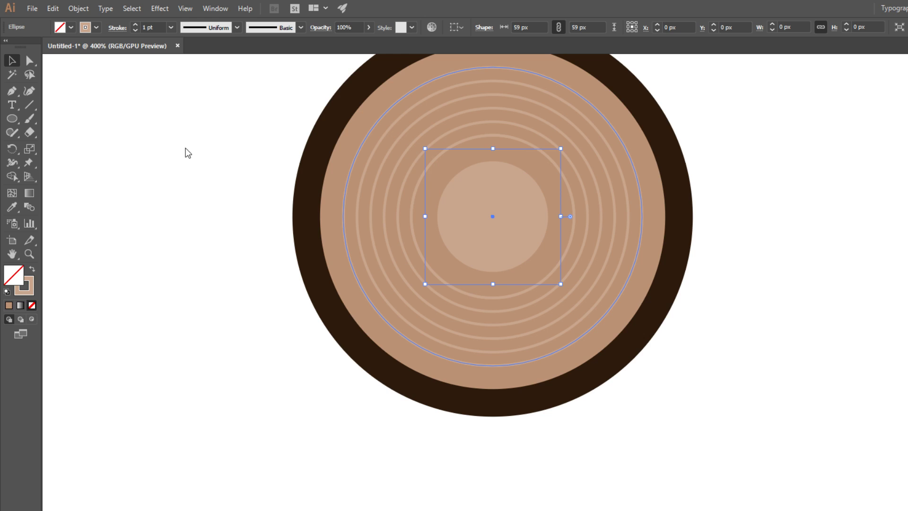
pyautogui.click(251, 334)
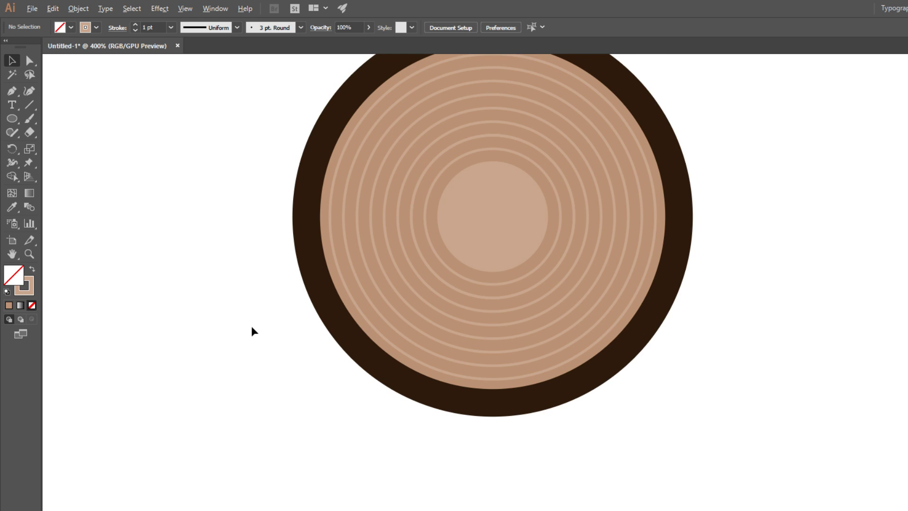
# Select all the concentric rings on the tan disc and set their stroke weight to 3 pt.
pyautogui.hotkey('ctrl', '-')
pyautogui.hotkey('ctrl', '-')
pyautogui.hotkey('ctrl', '-')
pyautogui.hotkey('ctrl', '-')
pyautogui.hotkey('ctrl', '-')
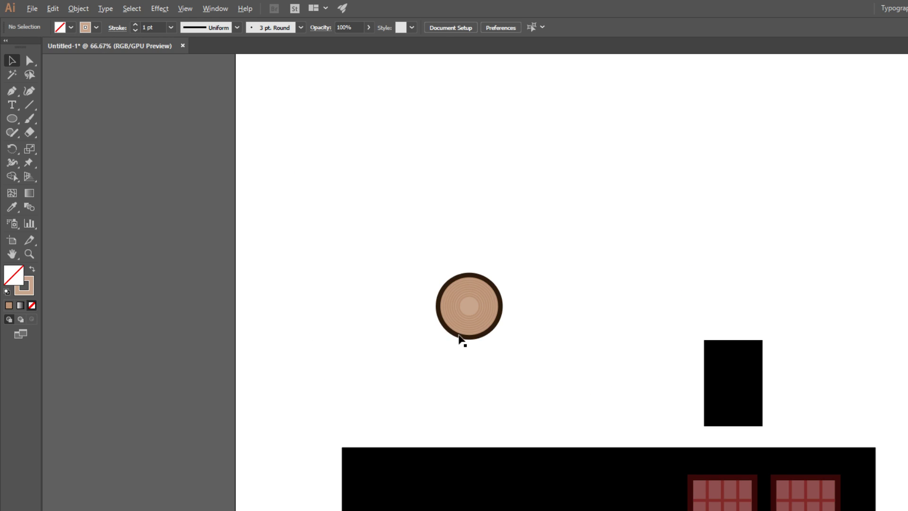
pyautogui.scroll(1, 461, 338)
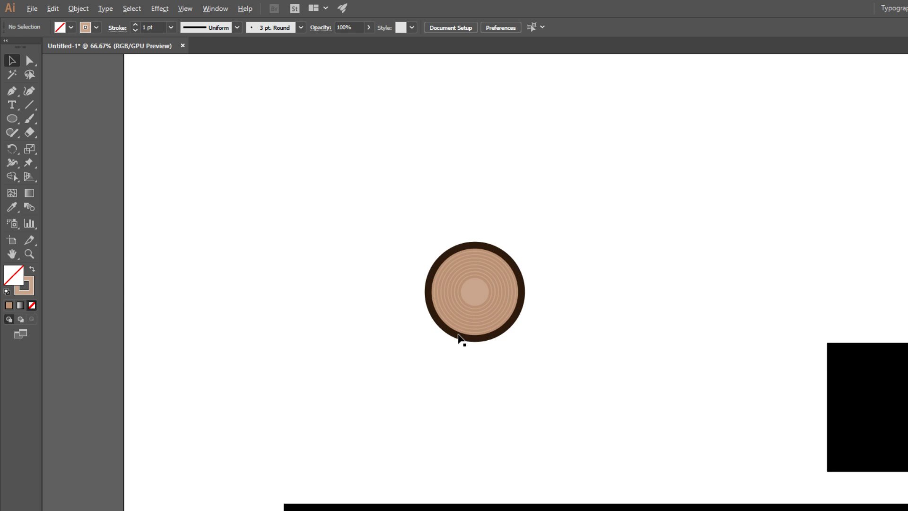
pyautogui.scroll(1, 462, 338)
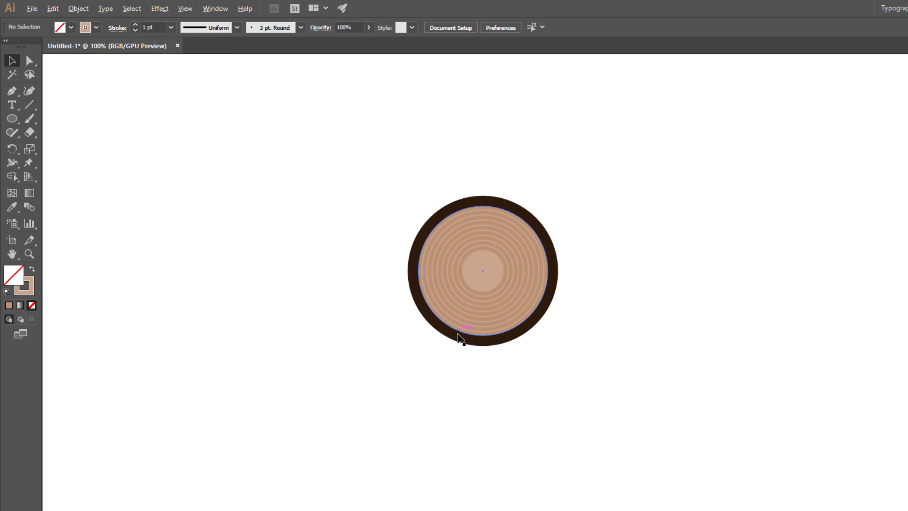
pyautogui.scroll(4, 461, 338)
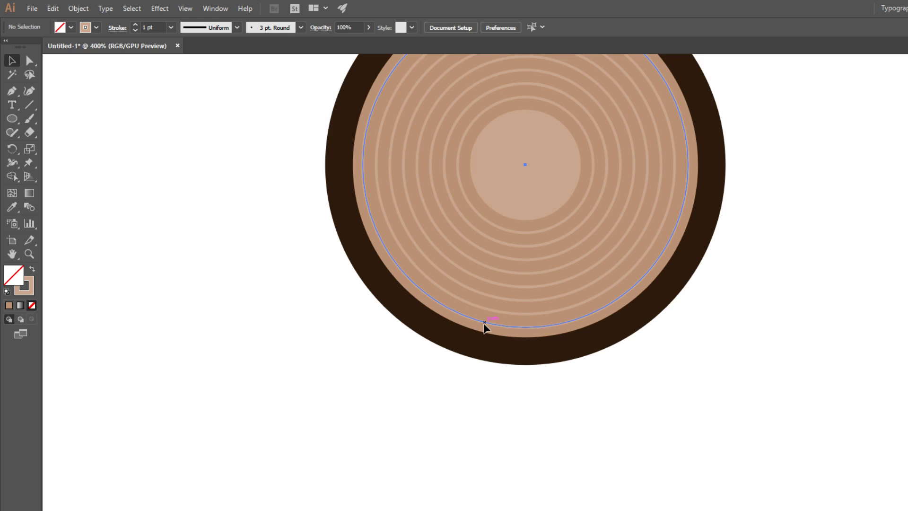
pyautogui.click(485, 326)
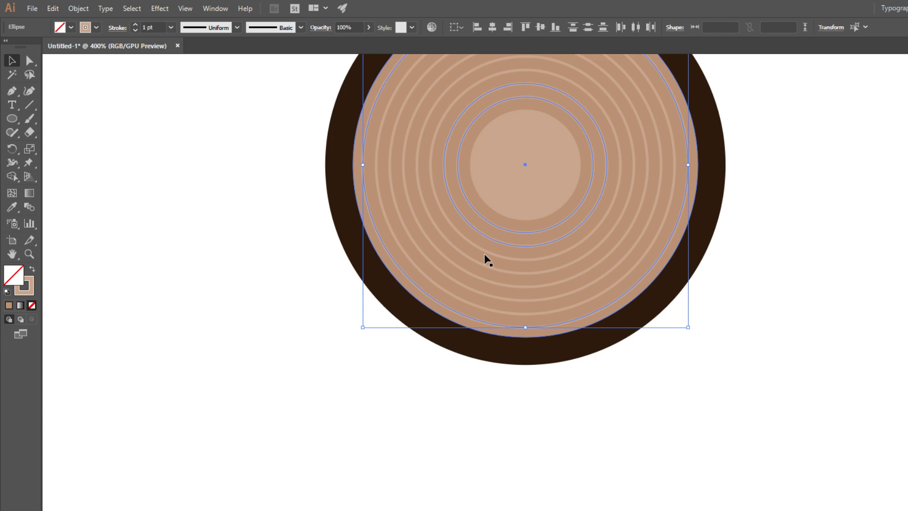
pyautogui.keyDown('shift'); pyautogui.click(475, 306); pyautogui.keyUp('shift')
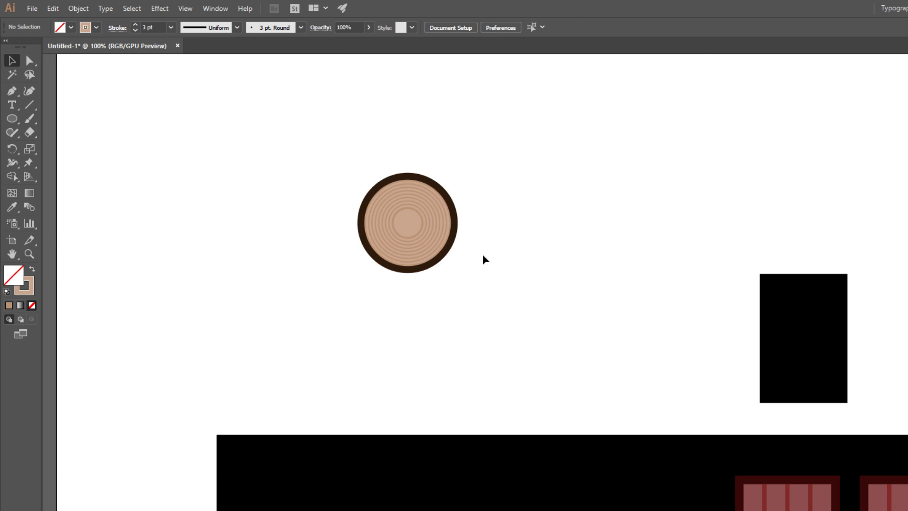
pyautogui.scroll(1, 482, 254)
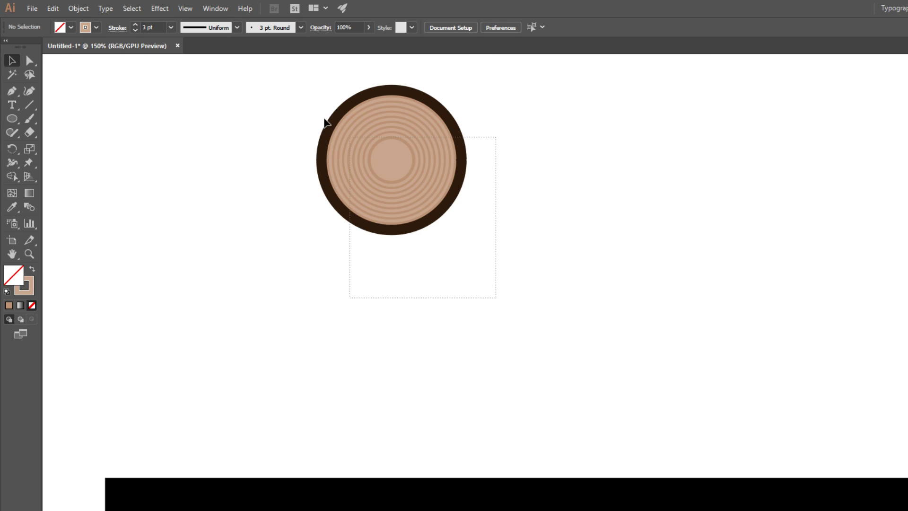
pyautogui.moveTo(325, 122); pyautogui.dragTo(493, 373)
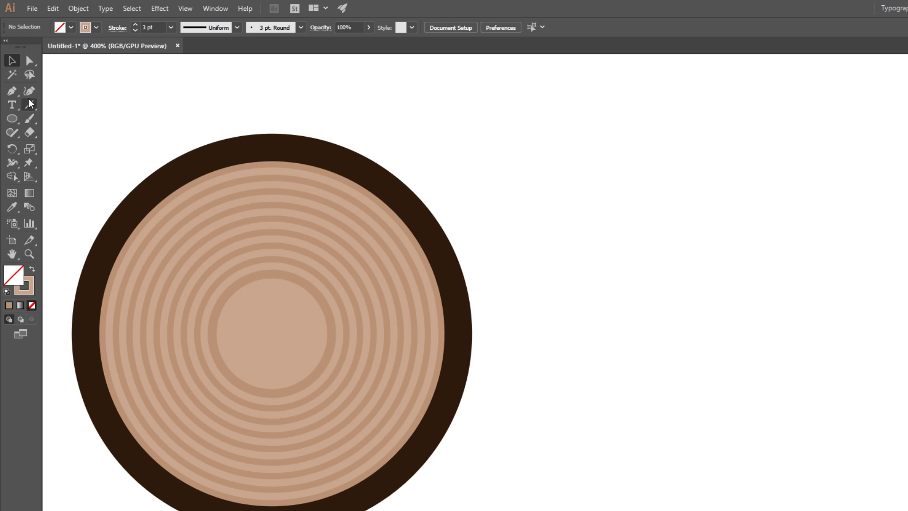
# Try wrinkling the outer edge of the log disc's dark rim with the large Wrinkle brush and undo the distortion.
pyautogui.moveTo(449, 198); pyautogui.dragTo(493, 175)
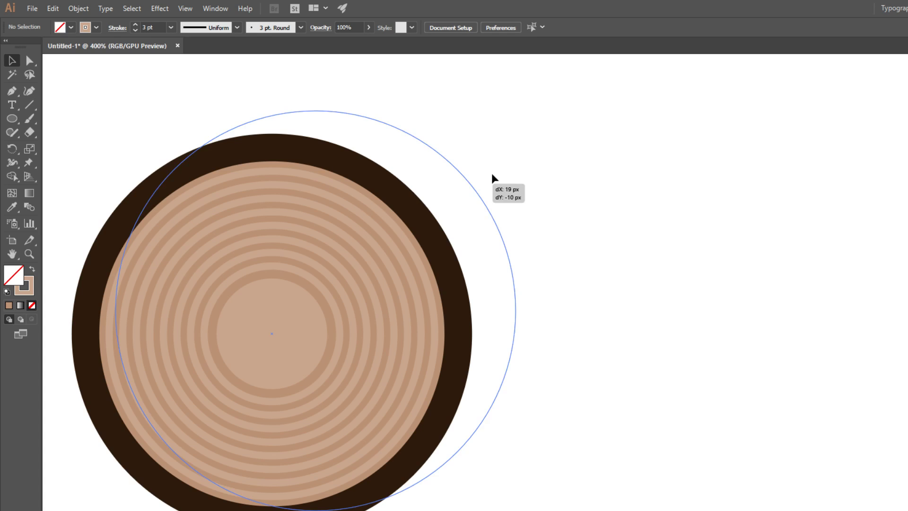
pyautogui.click(11, 164)
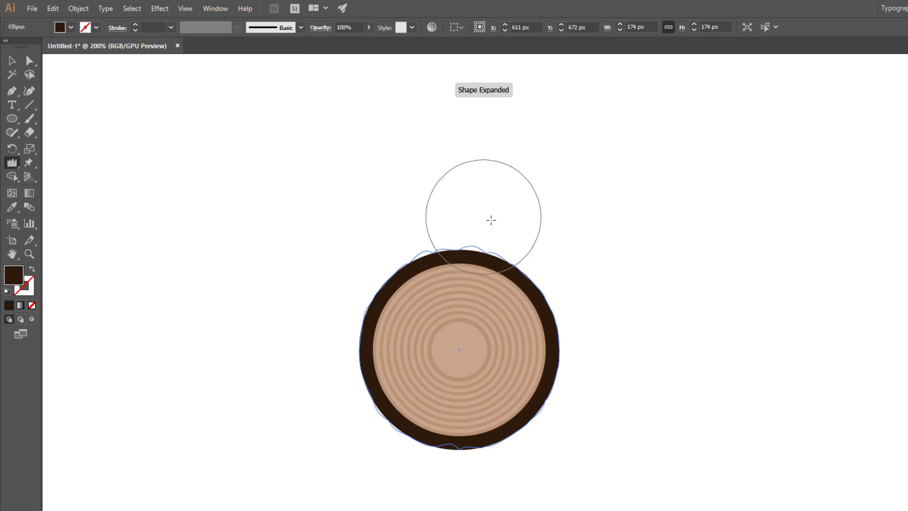
pyautogui.moveTo(490, 219); pyautogui.dragTo(496, 225)
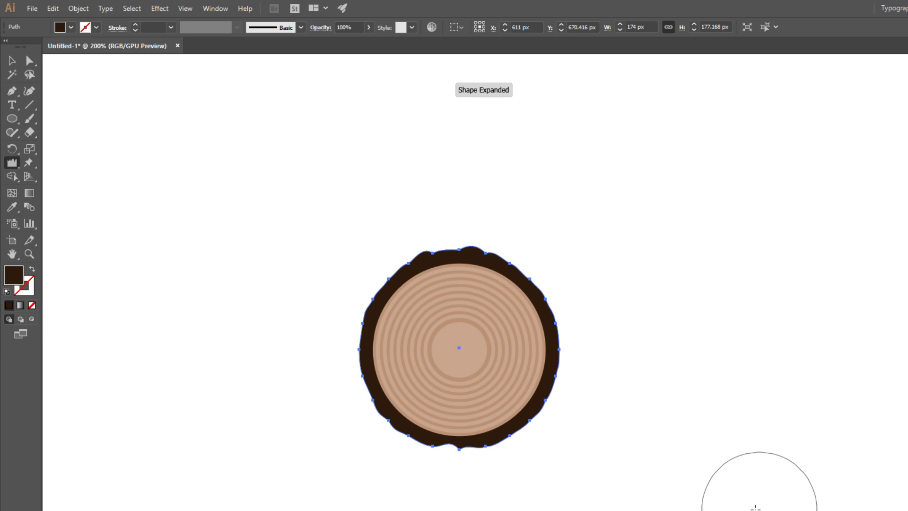
pyautogui.press('v')
pyautogui.click(715, 480)
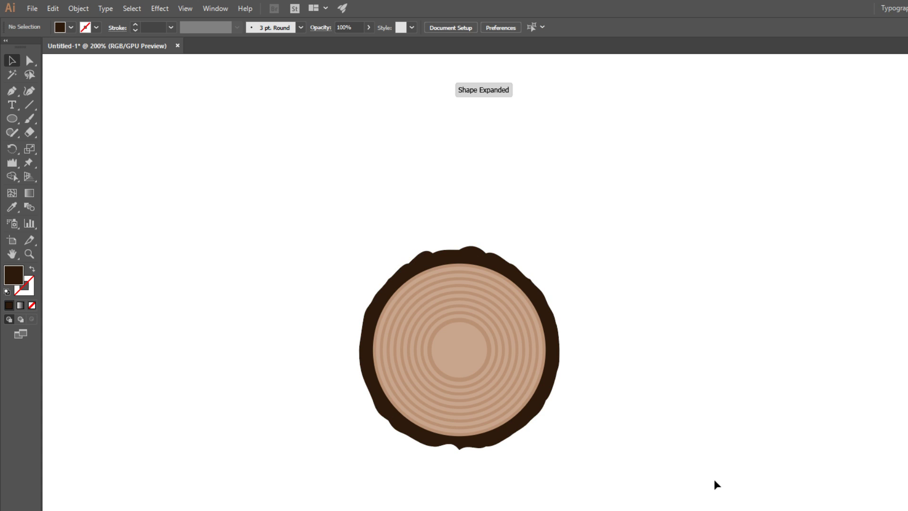
pyautogui.hotkey('ctrl', 'z')
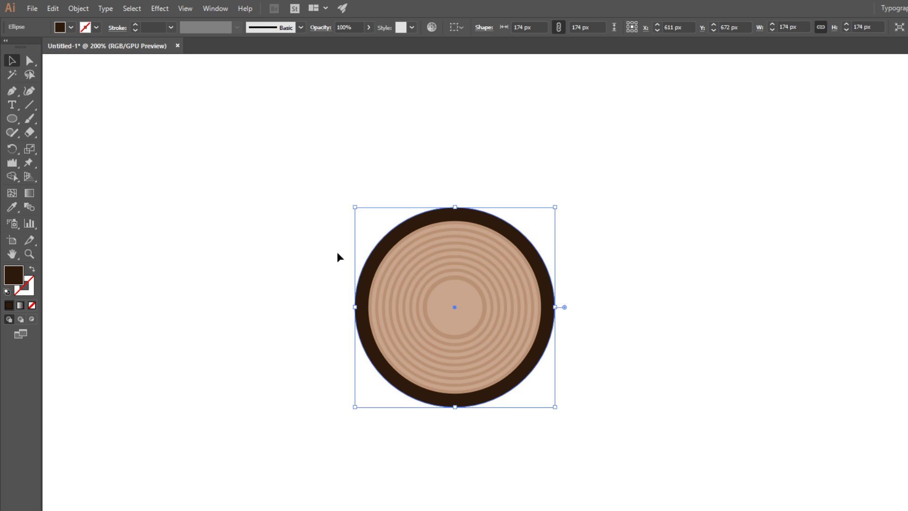
# Reduce the Wrinkle brush to about half its size and roughen the upper outline of the dark rim.
pyautogui.click(11, 162)
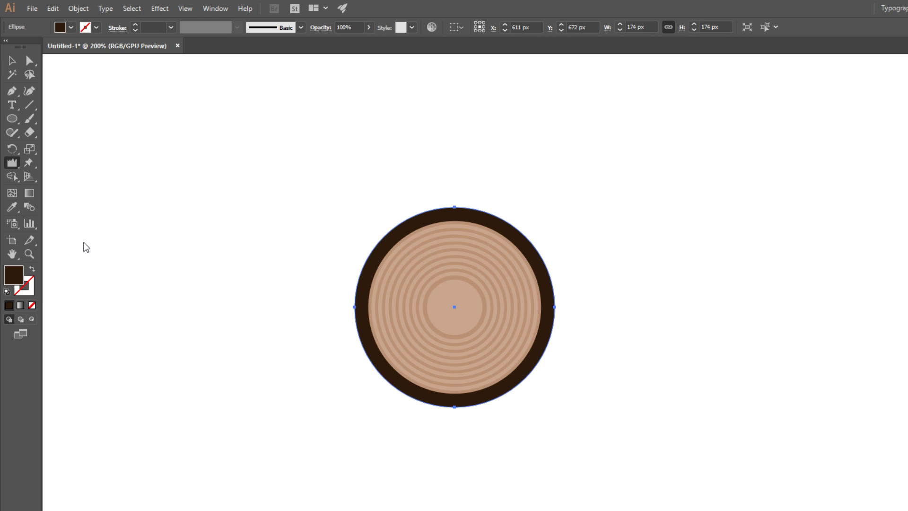
pyautogui.hotkey('shift', 'r')
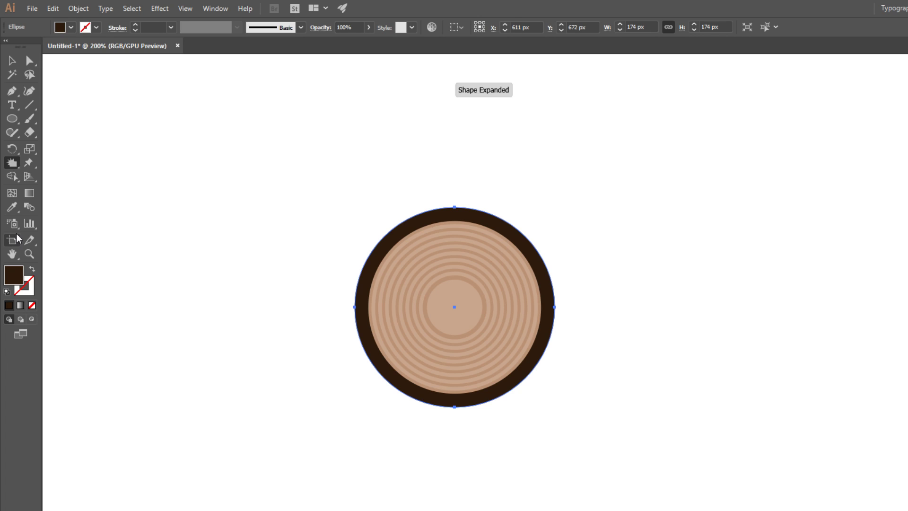
pyautogui.hotkey('shift', 'r')
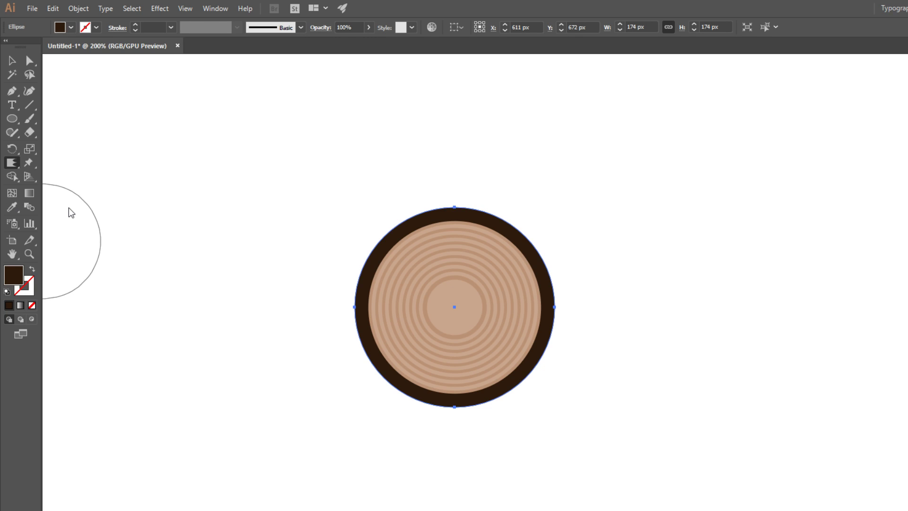
pyautogui.hotkey('shift', 'r')
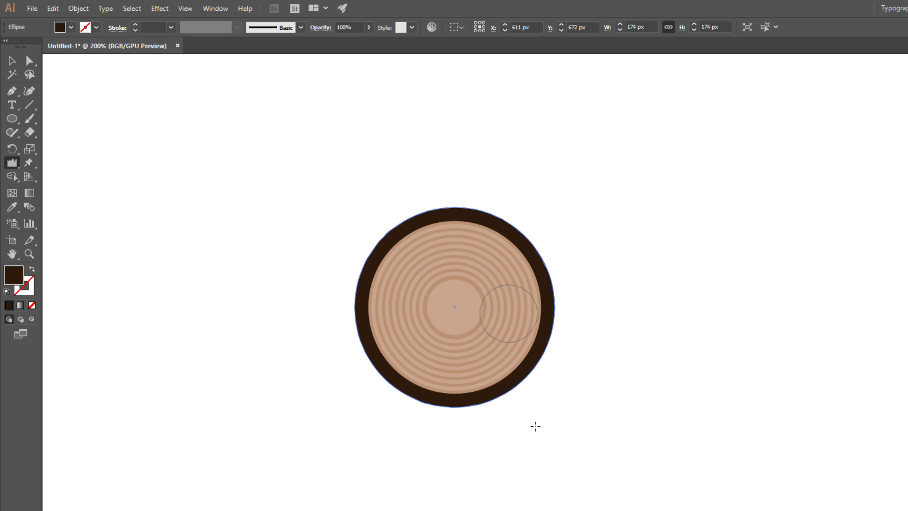
pyautogui.moveTo(536, 427); pyautogui.dragTo(647, 458)
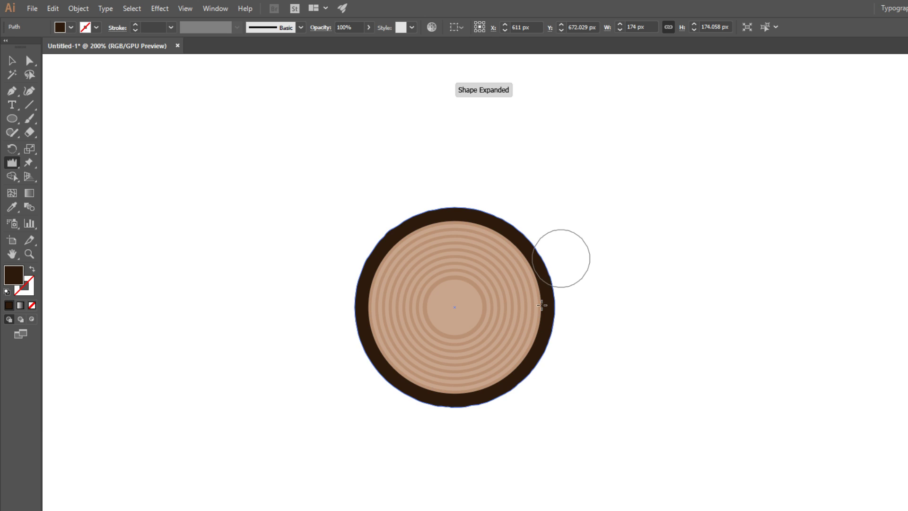
pyautogui.moveTo(542, 305); pyautogui.dragTo(551, 457)
pyautogui.moveTo(562, 245)
pyautogui.mouseDown()
pyautogui.moveTo(453, 188)
pyautogui.moveTo(435, 227)
pyautogui.mouseUp()
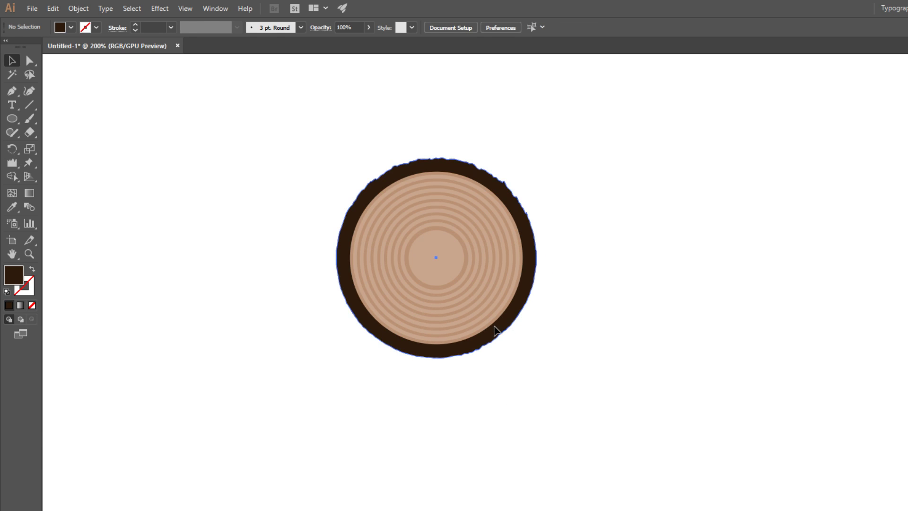
pyautogui.click(426, 304)
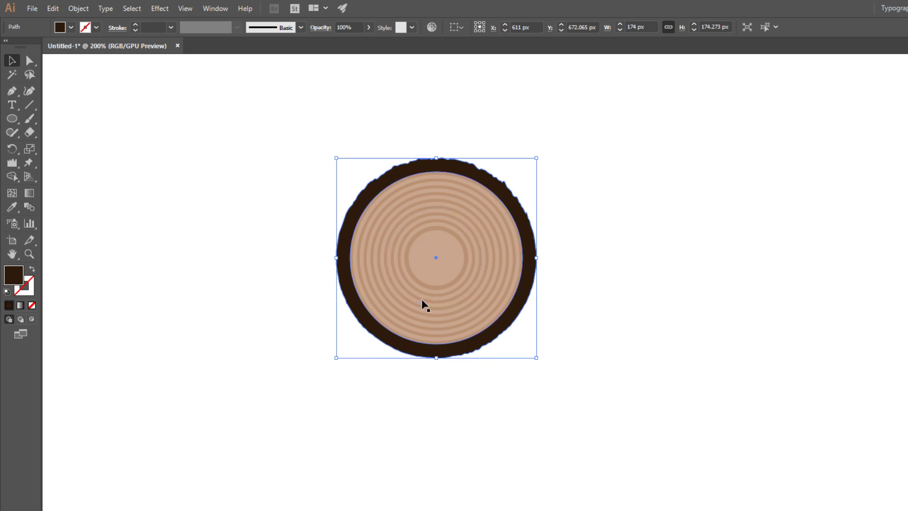
# Wrinkle the lower outline of the dark rim with the same small brush and deselect it.
pyautogui.click(12, 163)
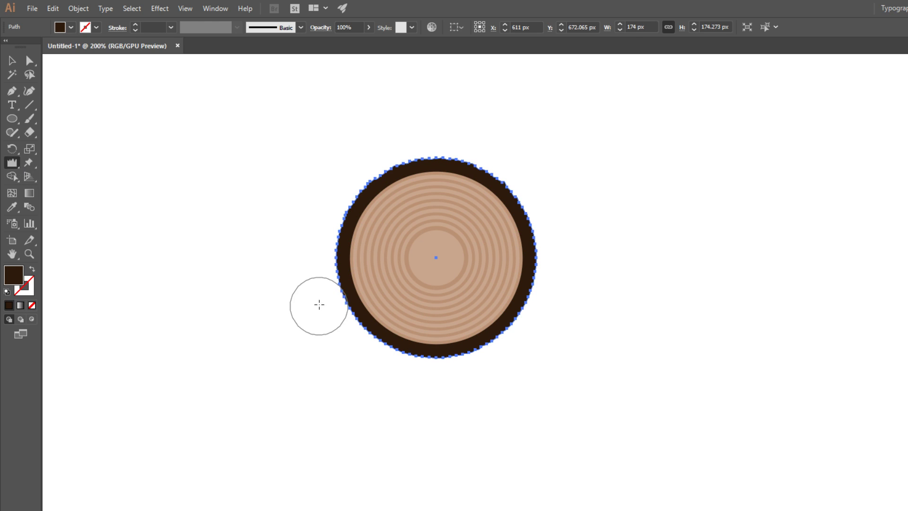
pyautogui.moveTo(333, 333)
pyautogui.mouseDown()
pyautogui.moveTo(351, 290)
pyautogui.moveTo(494, 349)
pyautogui.moveTo(536, 276)
pyautogui.moveTo(565, 160)
pyautogui.mouseUp()
pyautogui.press('v')
pyautogui.click(598, 357)
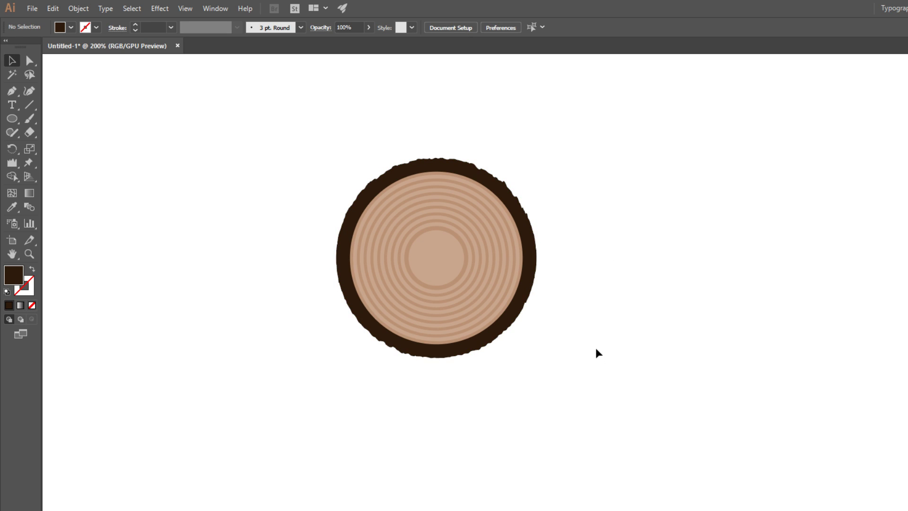
# Wrinkle the left and right sides of the dark rim's outline, undoing the first pass before redoing it.
pyautogui.click(339, 264)
pyautogui.click(12, 162)
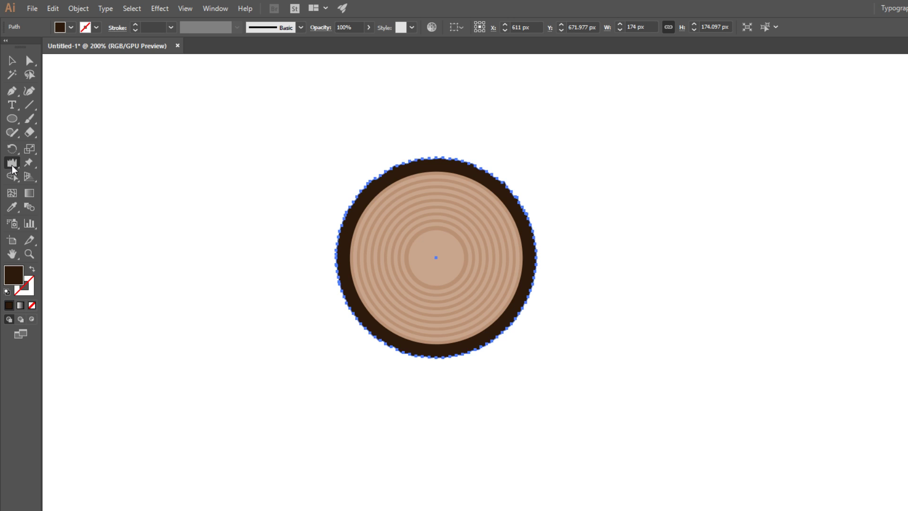
pyautogui.moveTo(367, 242)
pyautogui.mouseDown()
pyautogui.moveTo(340, 242)
pyautogui.moveTo(327, 319)
pyautogui.mouseUp()
pyautogui.moveTo(511, 258); pyautogui.dragTo(557, 249)
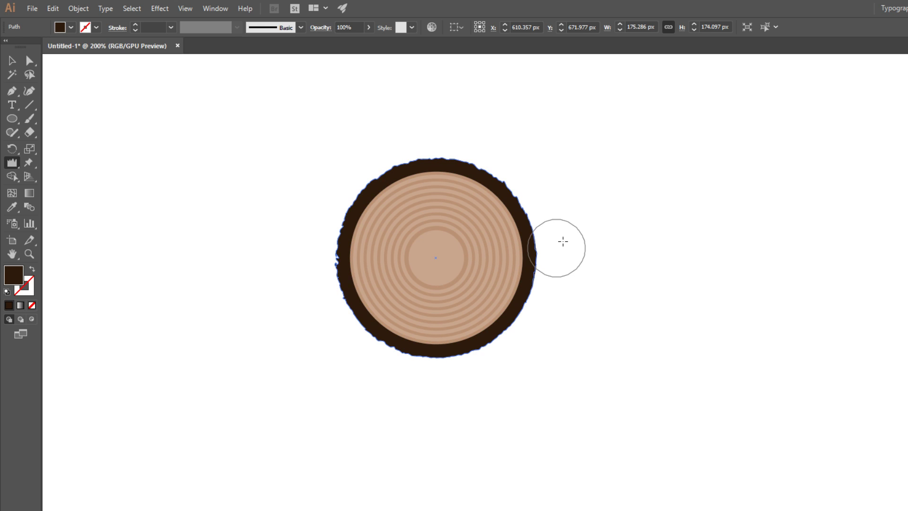
pyautogui.press('v')
pyautogui.hotkey('ctrl', 'z')
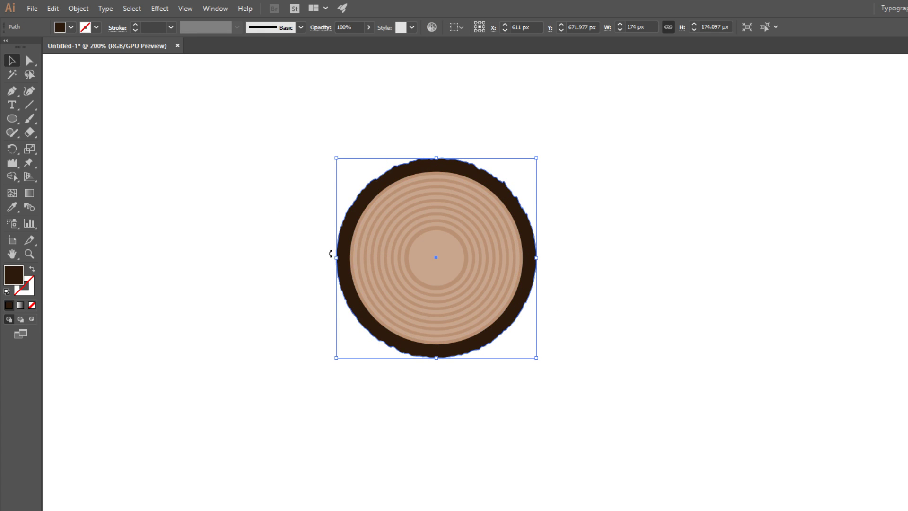
pyautogui.click(12, 162)
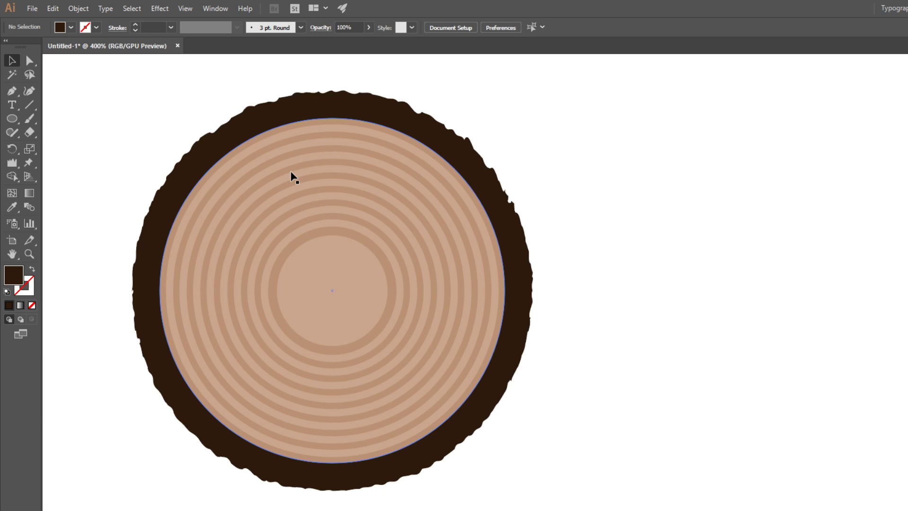
# Select all the concentric 3 pt rings on the tan disc and expand their strokes into filled shapes.
pyautogui.click(289, 169)
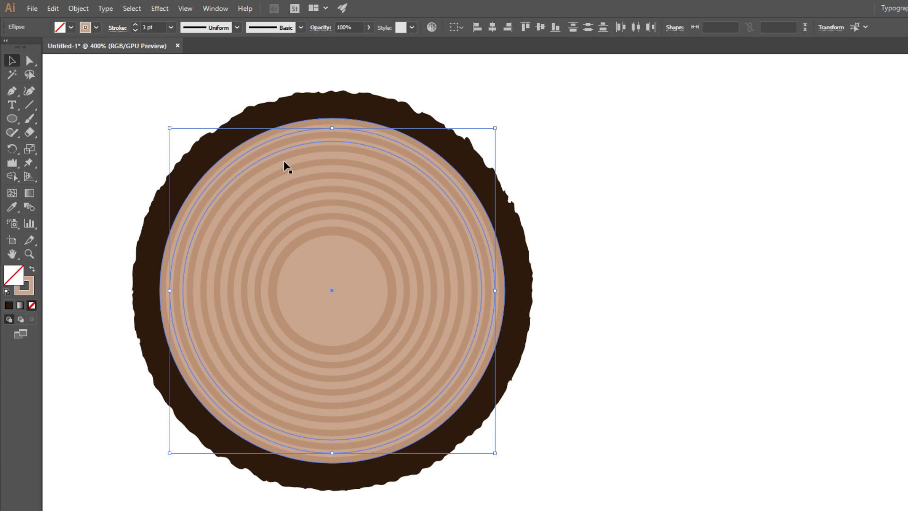
pyautogui.moveTo(284, 161); pyautogui.dragTo(303, 200)
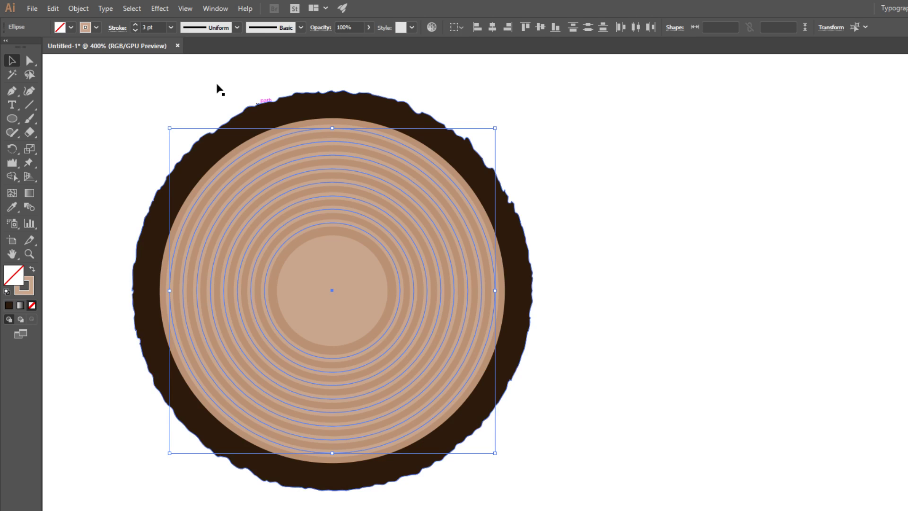
pyautogui.click(120, 134)
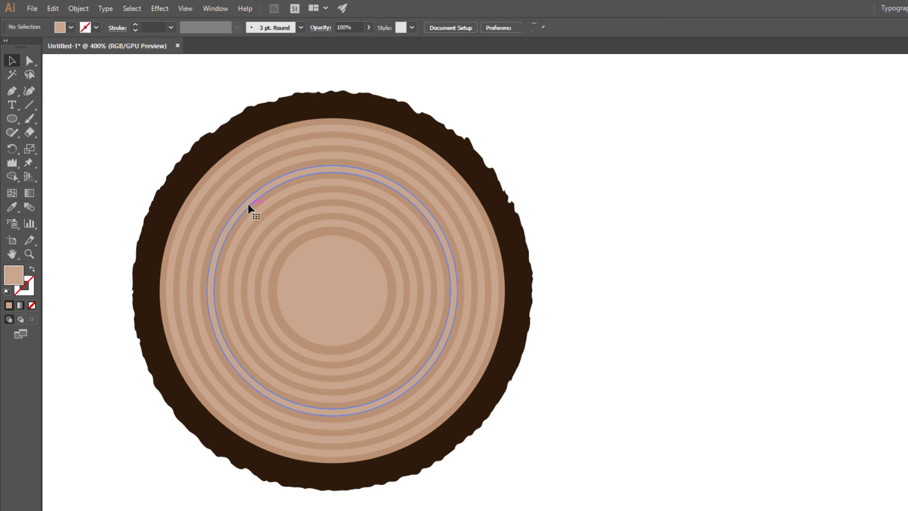
# Select all the expanded rings and distort them into wavy growth lines with a larger Wrinkle brush.
pyautogui.click(245, 237)
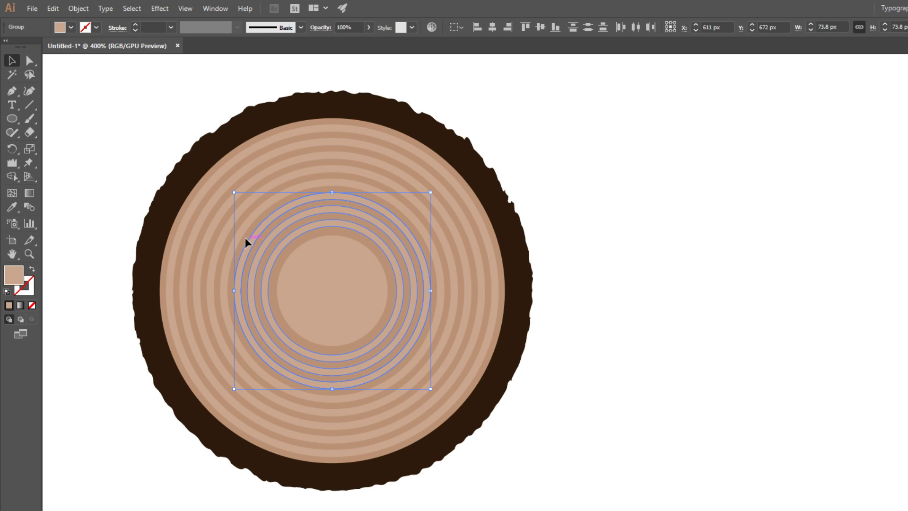
pyautogui.keyDown('shift'); pyautogui.click(220, 177); pyautogui.keyUp('shift')
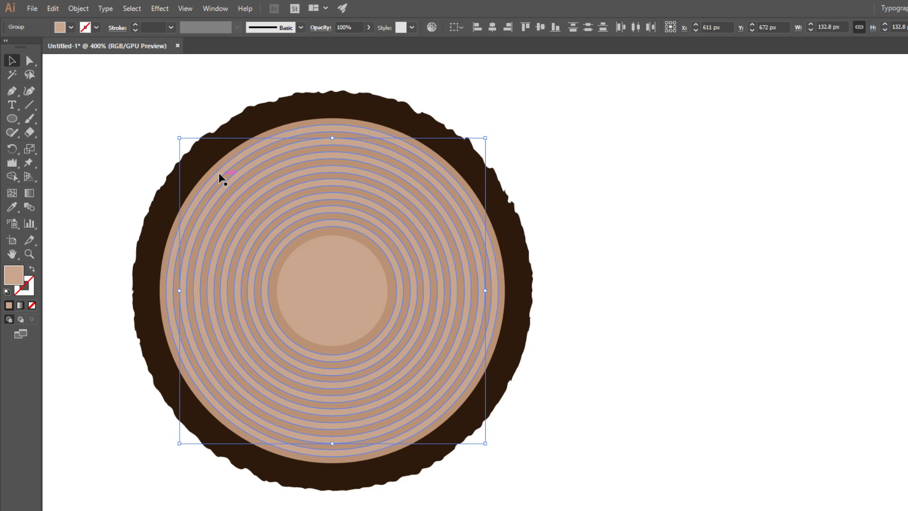
pyautogui.click(12, 163)
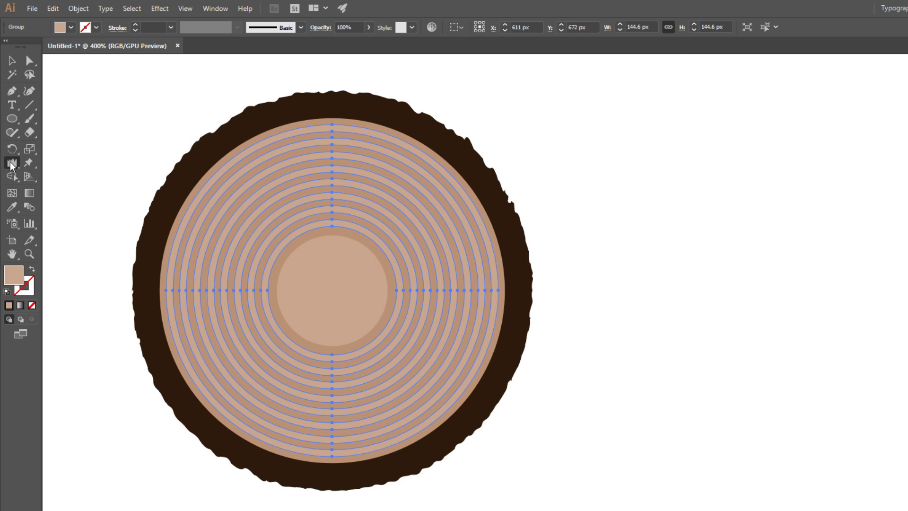
pyautogui.keyDown('alt'); pyautogui.click(12, 164); pyautogui.keyUp('alt')
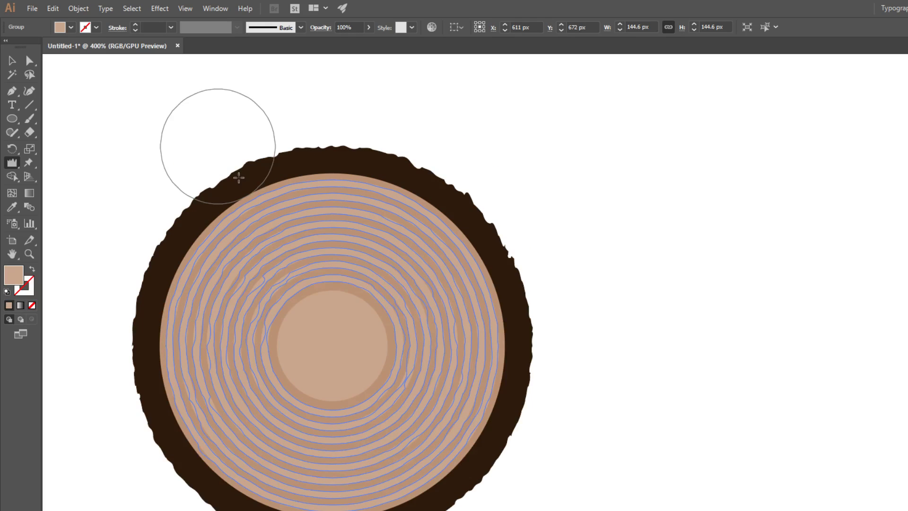
pyautogui.click(286, 229)
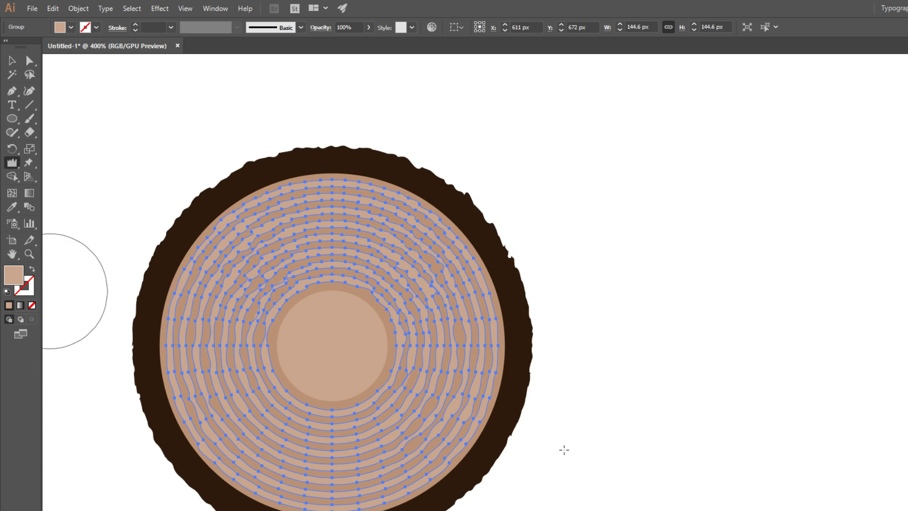
pyautogui.press('v')
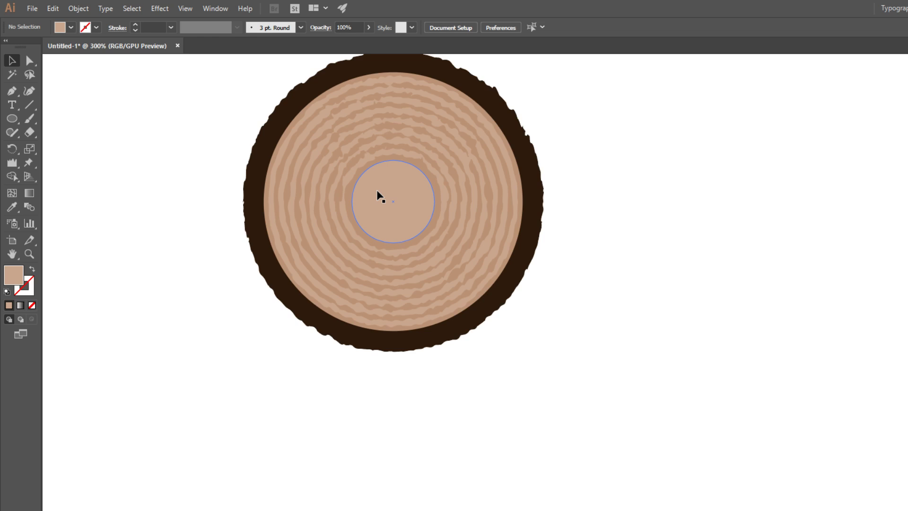
# Wrinkle the outline of the light 48 px circle at the centre of the log disc and deselect it.
pyautogui.click(379, 196)
pyautogui.scroll(3, 380, 196)
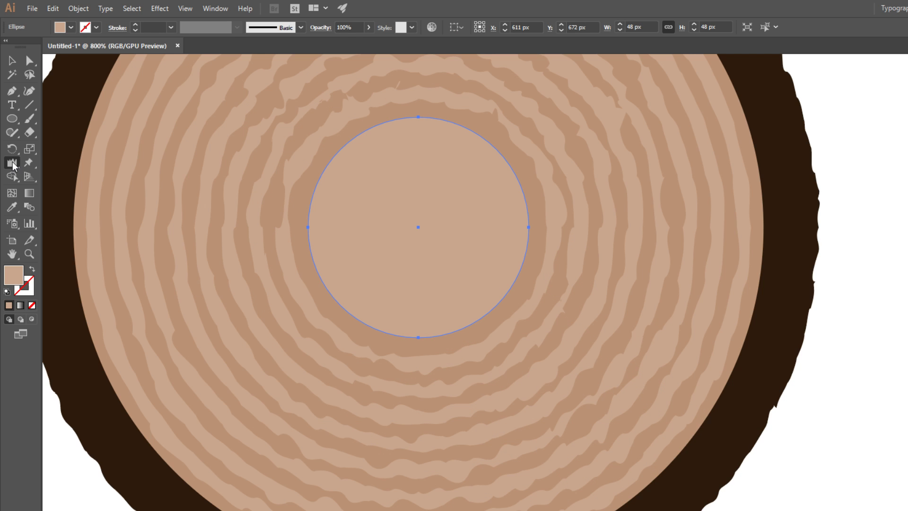
pyautogui.moveTo(426, 172); pyautogui.dragTo(399, 185)
pyautogui.scroll(-3, 399, 184)
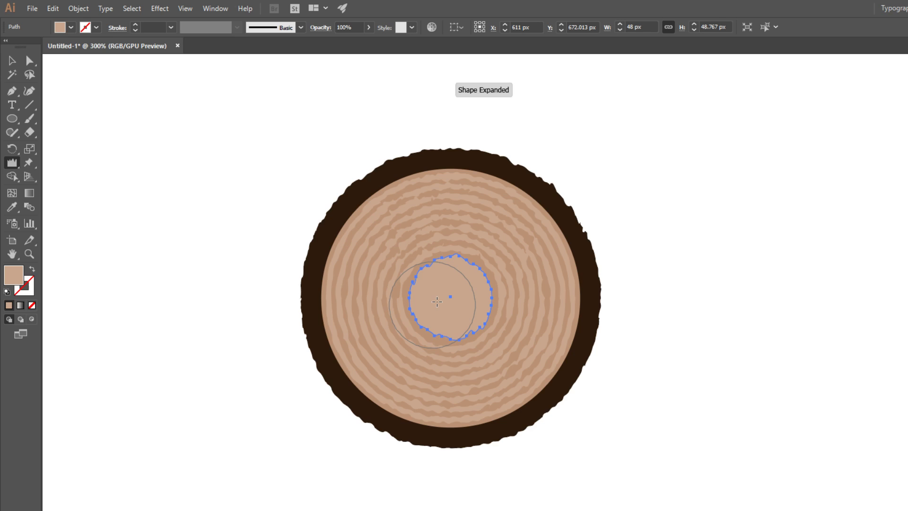
pyautogui.press('v')
pyautogui.scroll(-2, 465, 326)
pyautogui.click(597, 432)
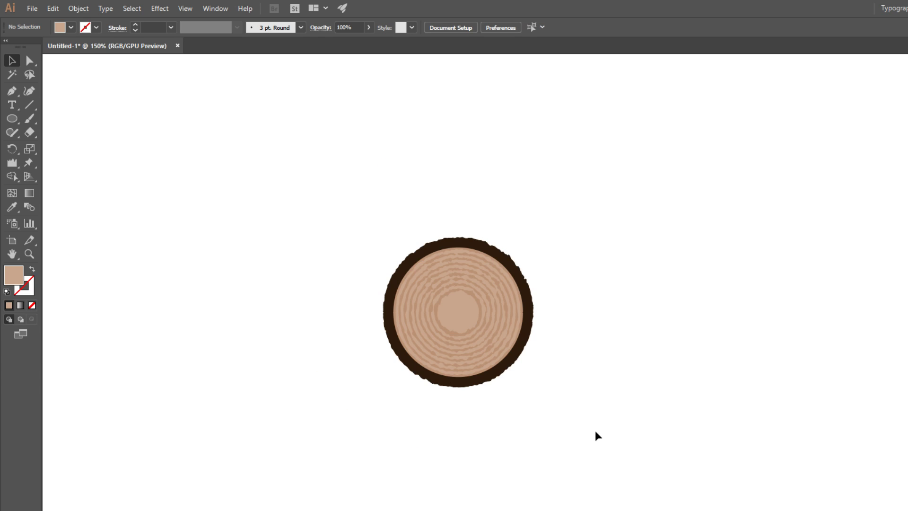
# Draw two tan triangles with the Pen tool, overlapping the log disc's upper-right edge and the bark at its lower left.
pyautogui.scroll(1, 569, 207)
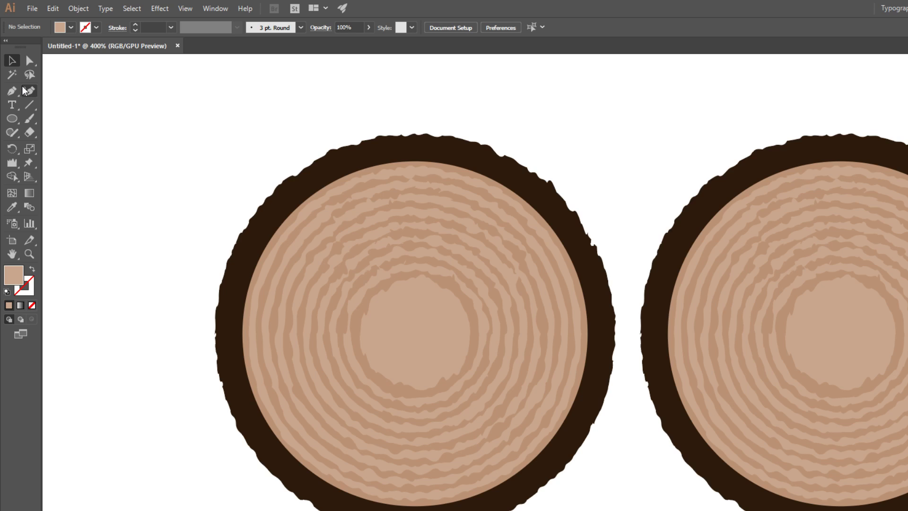
pyautogui.click(12, 91)
pyautogui.click(542, 150)
pyautogui.click(495, 226)
pyautogui.click(618, 194)
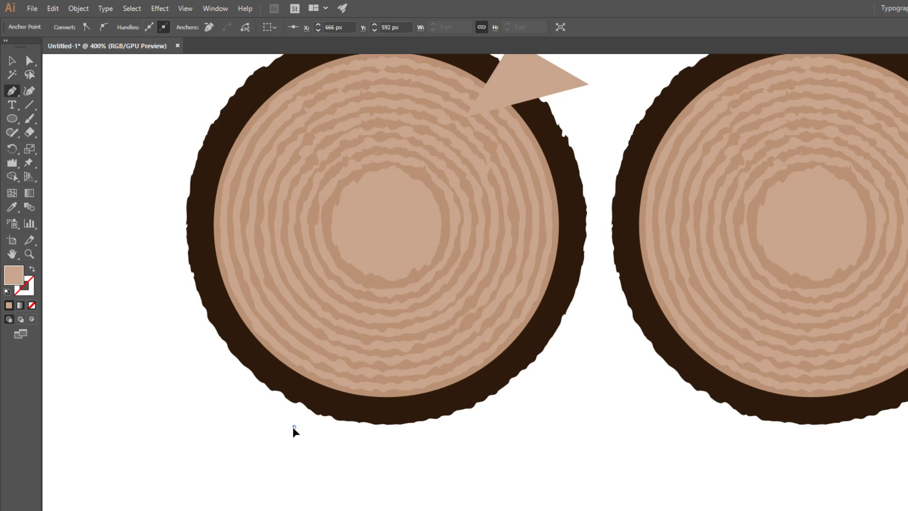
pyautogui.click(329, 386)
pyautogui.click(339, 457)
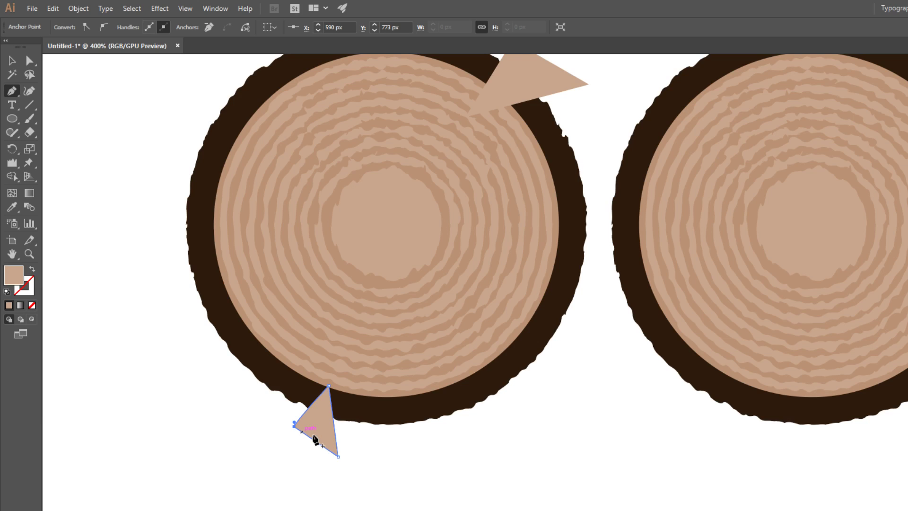
# Cut both tan triangles out of the first log disc and its bark with the Shape Builder tool and deselect.
pyautogui.moveTo(231, 134); pyautogui.dragTo(472, 465)
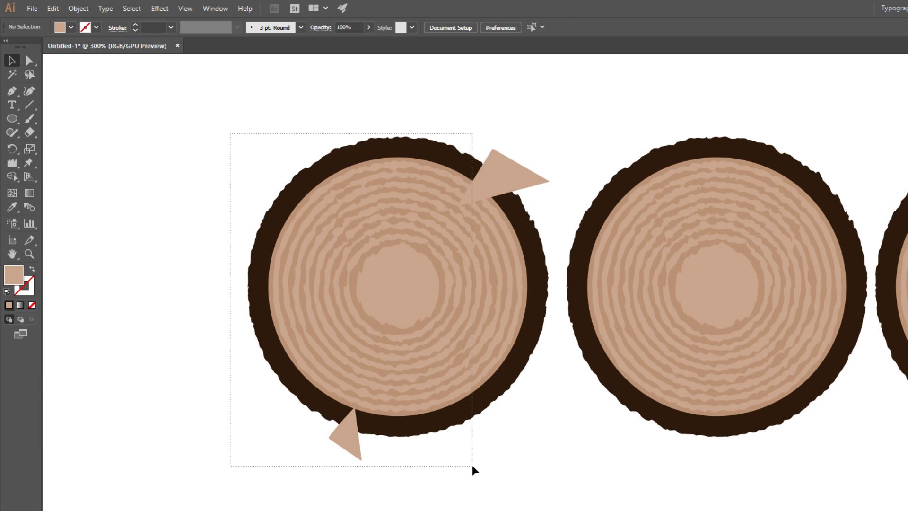
pyautogui.hotkey('shift', 'm')
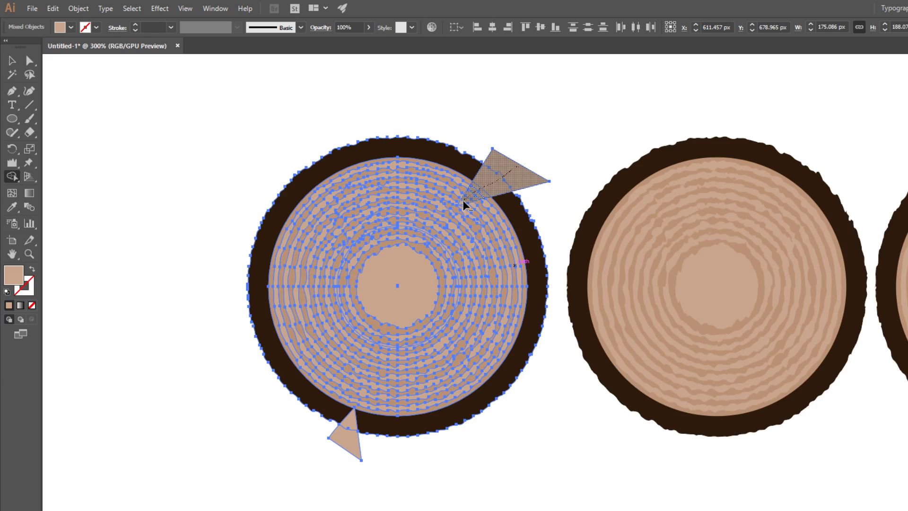
pyautogui.moveTo(367, 418); pyautogui.dragTo(384, 298)
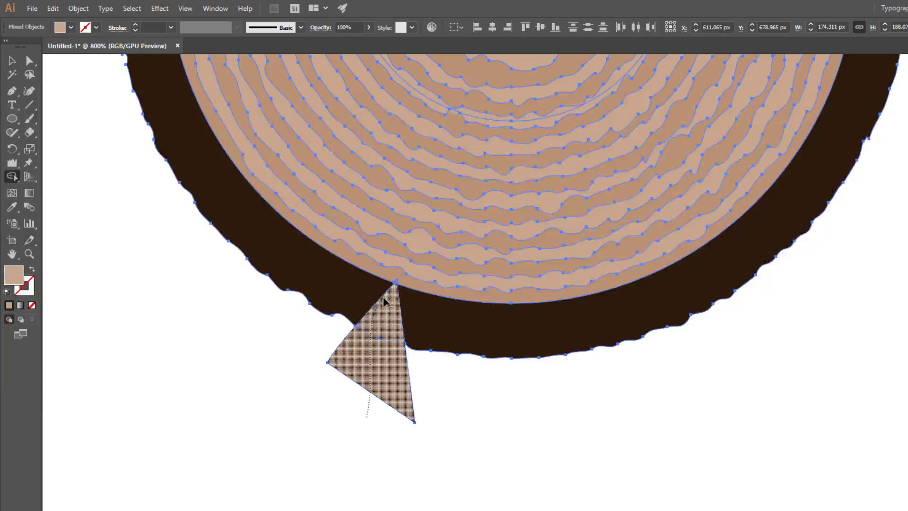
pyautogui.scroll(3, 384, 301)
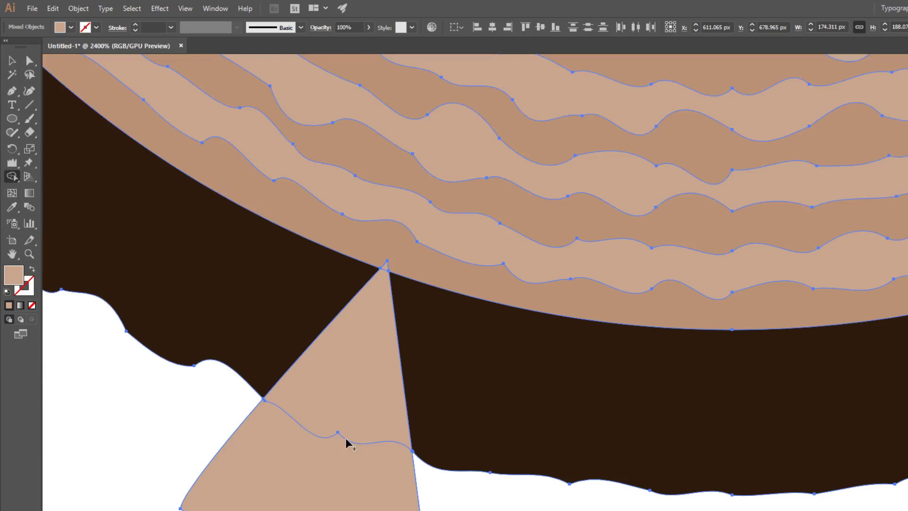
pyautogui.scroll(-2, 348, 442)
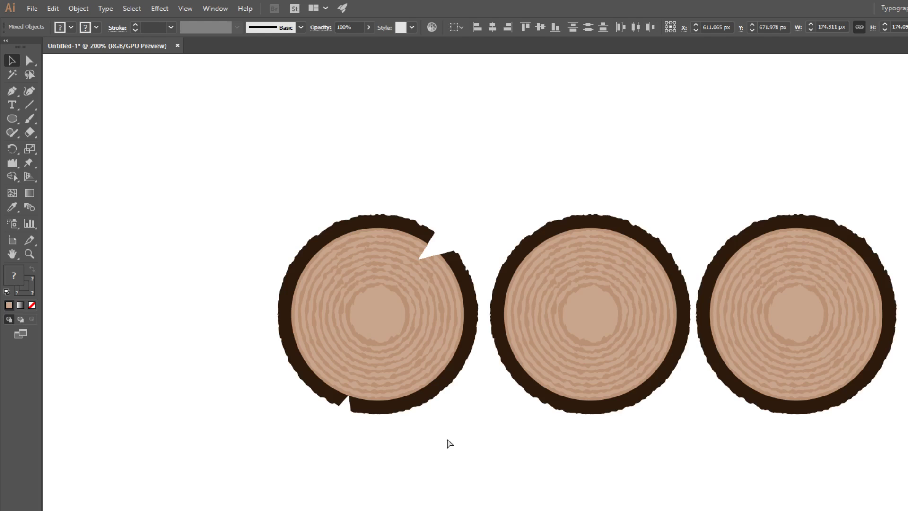
pyautogui.click(449, 443)
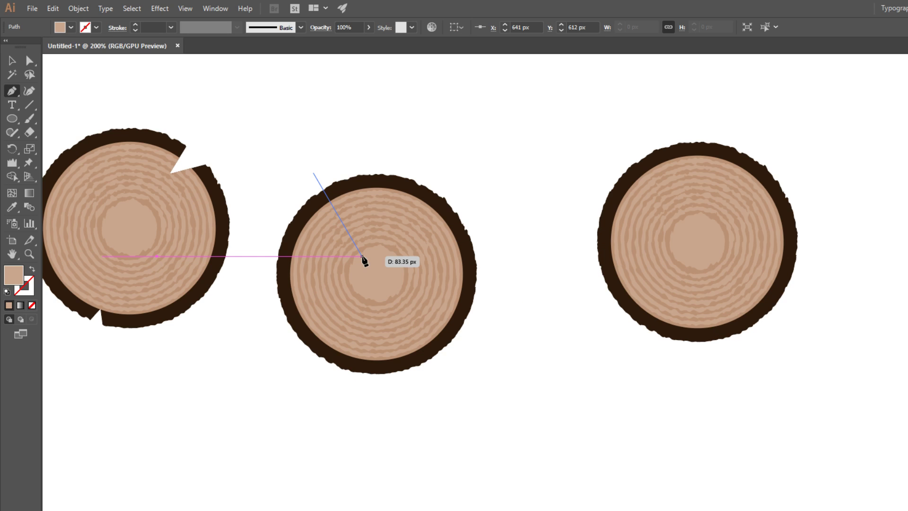
# Draw a narrow tan wedge from the middle log's centre past its upper-left bark and try to cut it out with Shape Builder.
pyautogui.moveTo(363, 260); pyautogui.dragTo(358, 164)
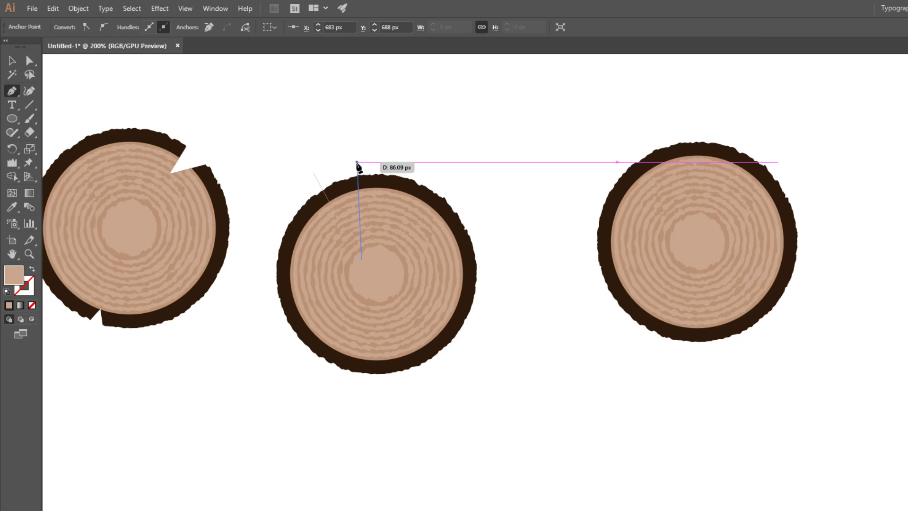
pyautogui.click(358, 165)
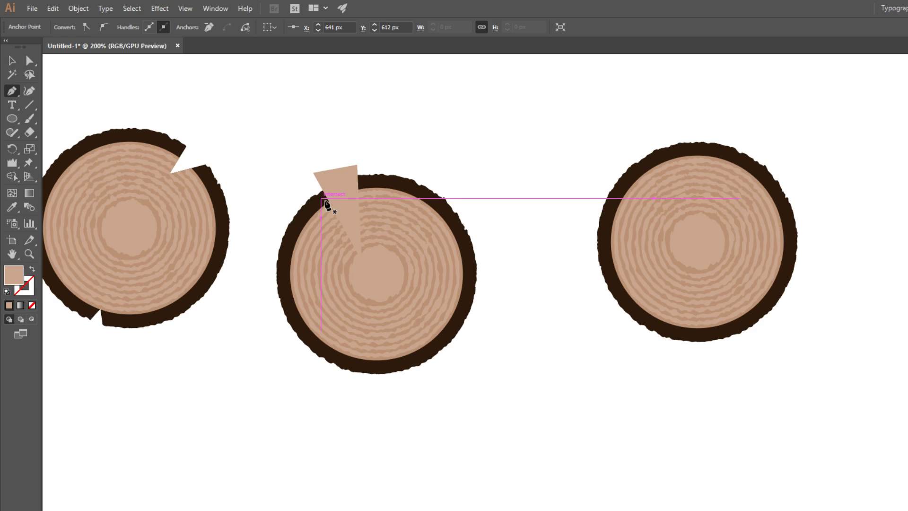
pyautogui.press('v')
pyautogui.moveTo(297, 119); pyautogui.dragTo(379, 221)
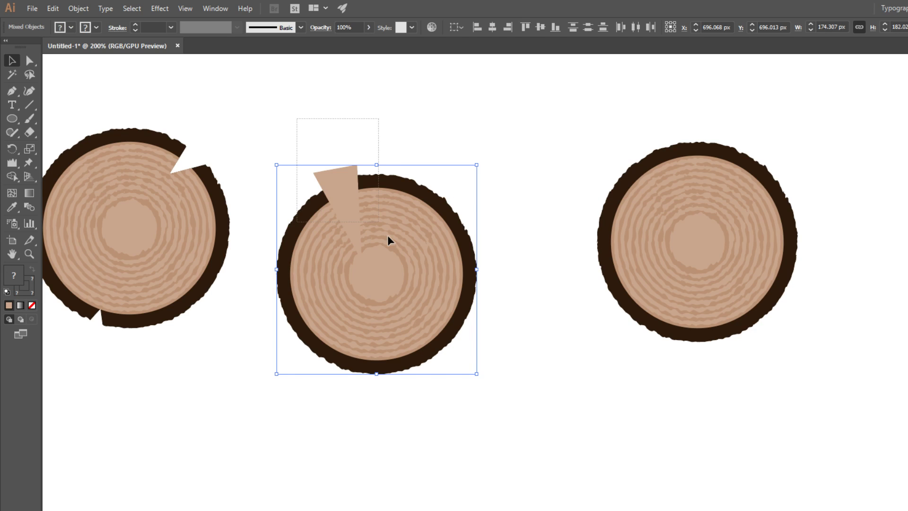
pyautogui.hotkey('shift', 'm')
pyautogui.moveTo(331, 158); pyautogui.dragTo(360, 259)
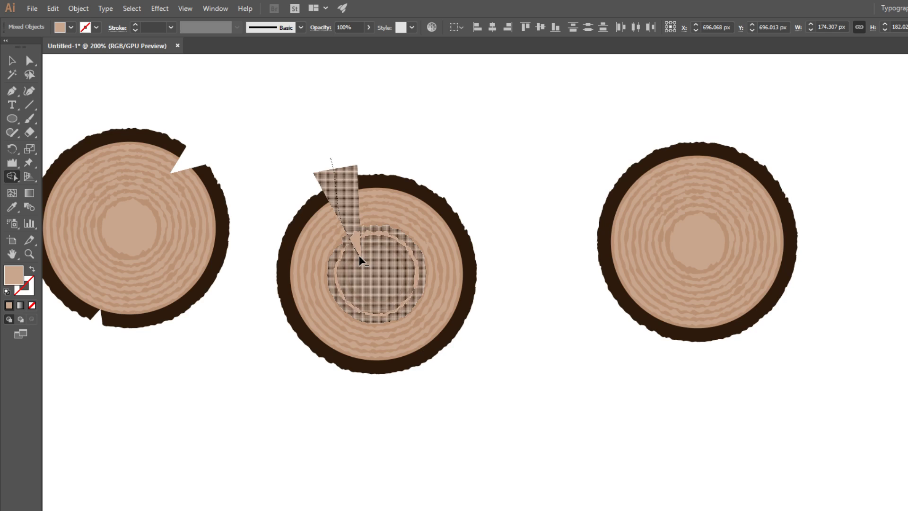
# Try to remove the wedge's remaining pieces near the centre of the middle log with Shape Builder.
pyautogui.hotkey('ctrl', '+')
pyautogui.hotkey('ctrl', '+')
pyautogui.moveTo(360, 259)
pyautogui.mouseDown()
pyautogui.moveTo(390, 292)
pyautogui.moveTo(373, 302)
pyautogui.mouseUp()
pyautogui.hotkey('ctrl', '+')
pyautogui.hotkey('ctrl', '+')
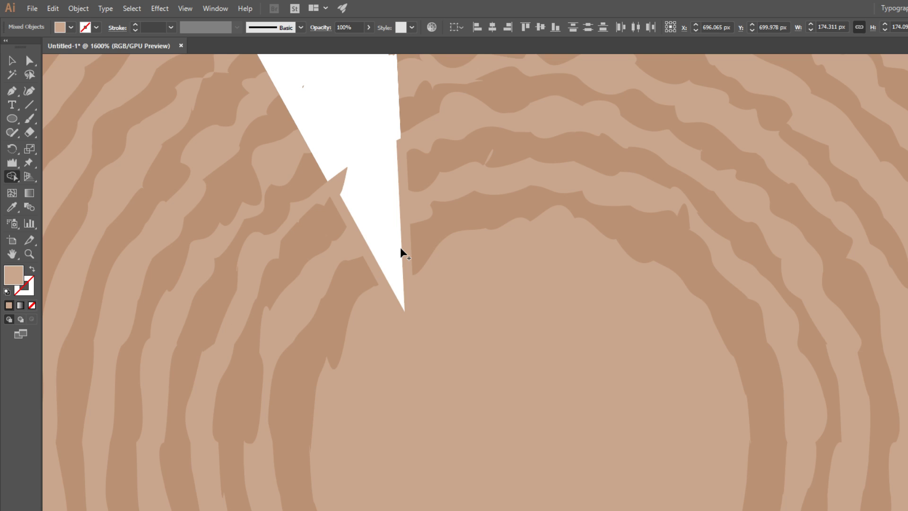
pyautogui.moveTo(316, 109); pyautogui.dragTo(395, 303)
pyautogui.moveTo(342, 145)
pyautogui.mouseDown()
pyautogui.moveTo(368, 229)
pyautogui.moveTo(393, 176)
pyautogui.mouseUp()
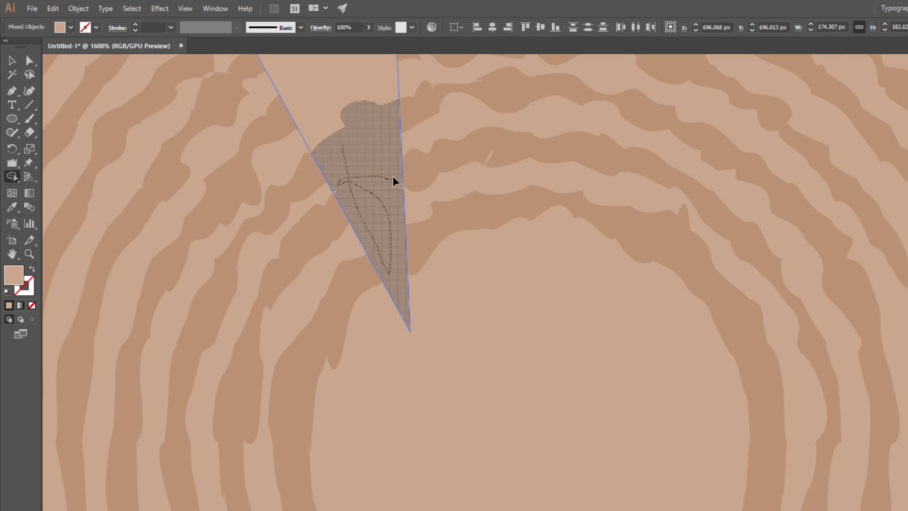
pyautogui.moveTo(393, 176); pyautogui.dragTo(393, 176)
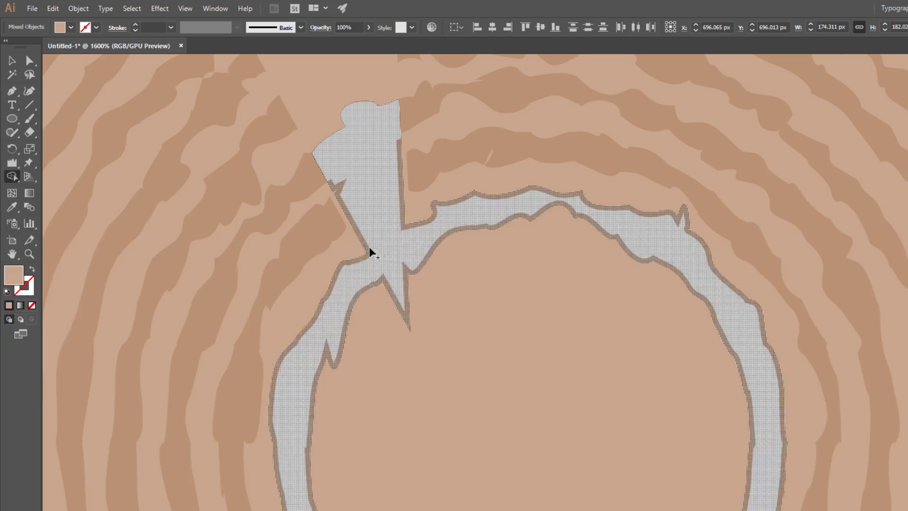
pyautogui.moveTo(379, 186); pyautogui.dragTo(361, 79)
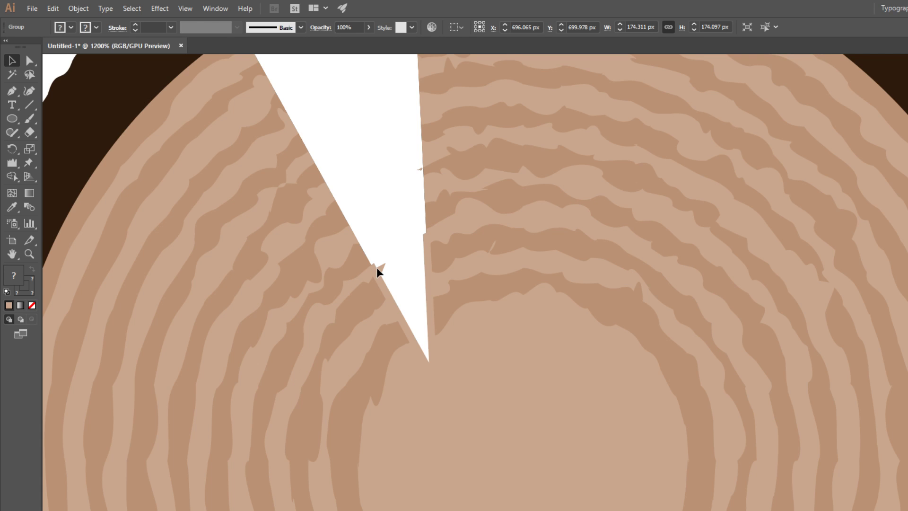
# Examine the ring shapes and leftover fragments along the edges of the middle log's cut.
pyautogui.doubleClick(285, 107)
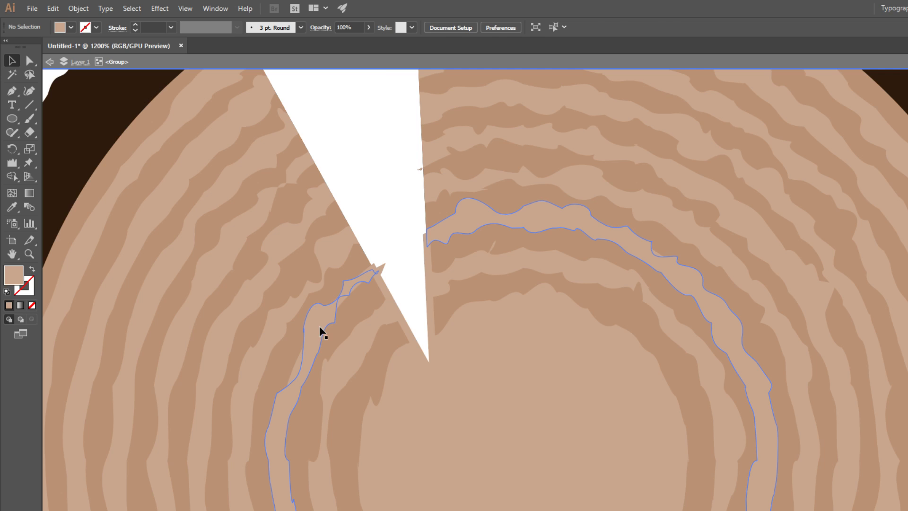
pyautogui.click(395, 198)
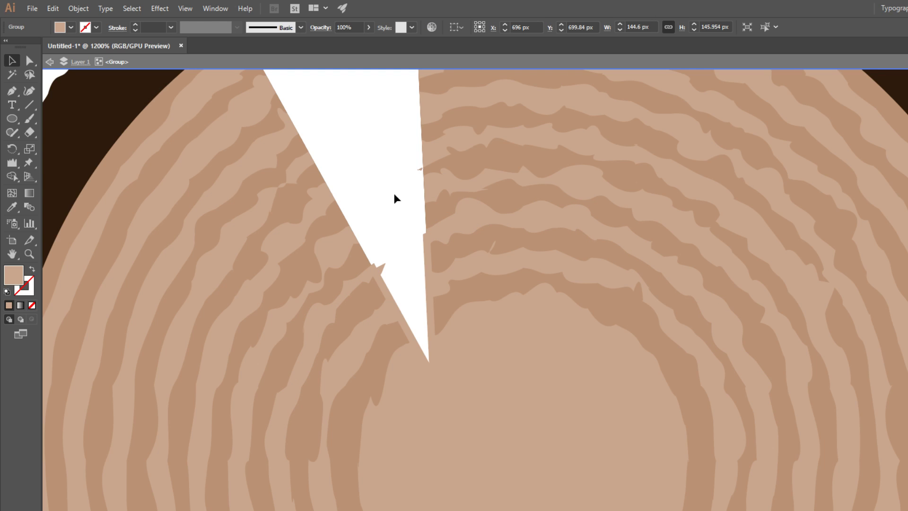
pyautogui.click(394, 193)
pyautogui.scroll(-1, 374, 199)
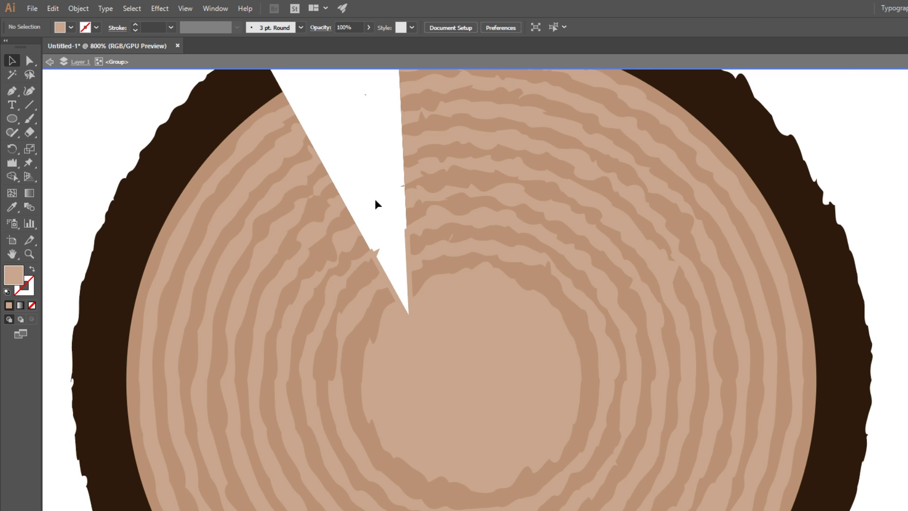
pyautogui.click(350, 312)
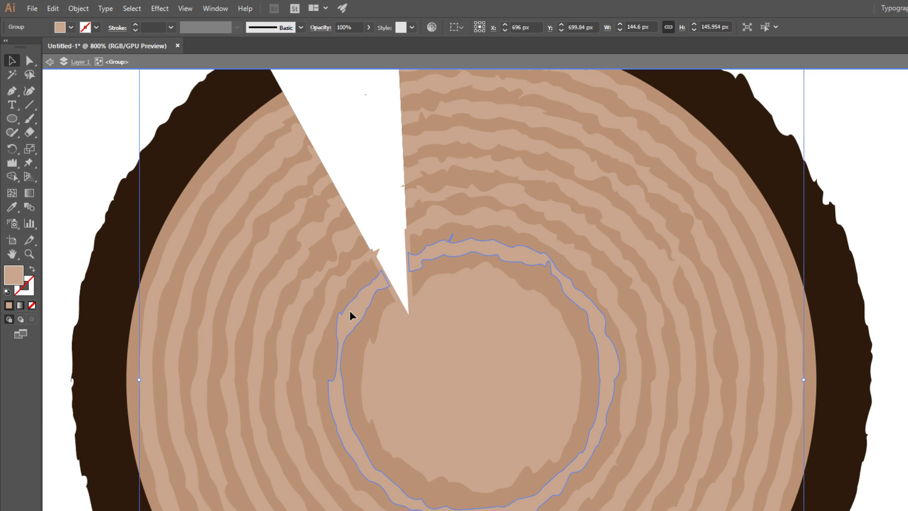
pyautogui.press('Escape')
pyautogui.scroll(-3, 350, 310)
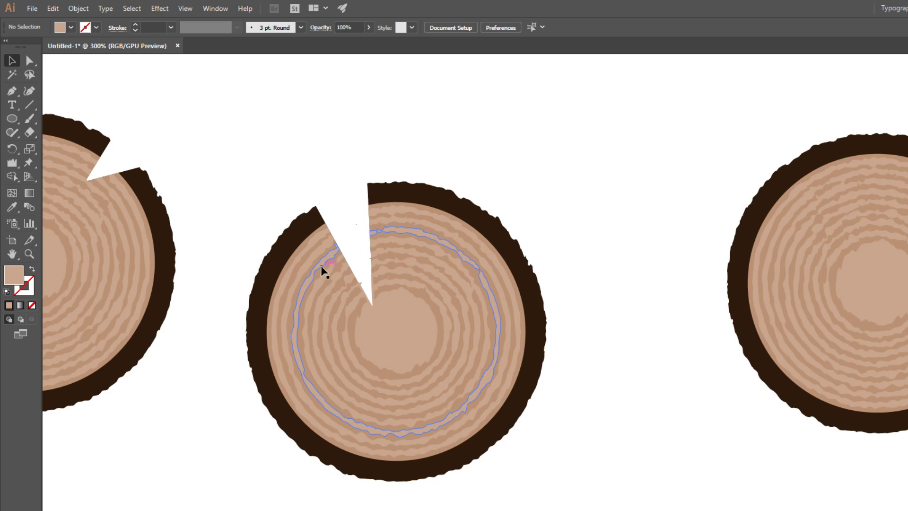
pyautogui.click(323, 271)
pyautogui.scroll(4, 327, 274)
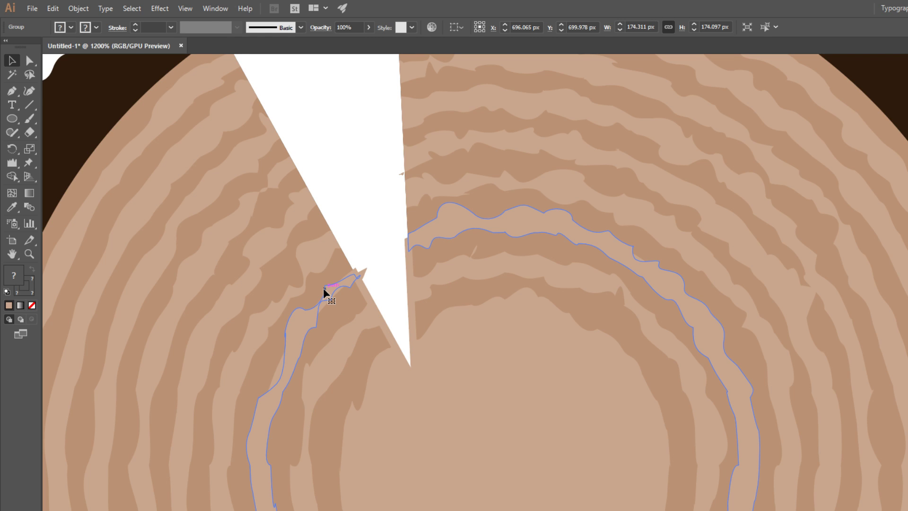
pyautogui.moveTo(324, 289); pyautogui.dragTo(290, 293)
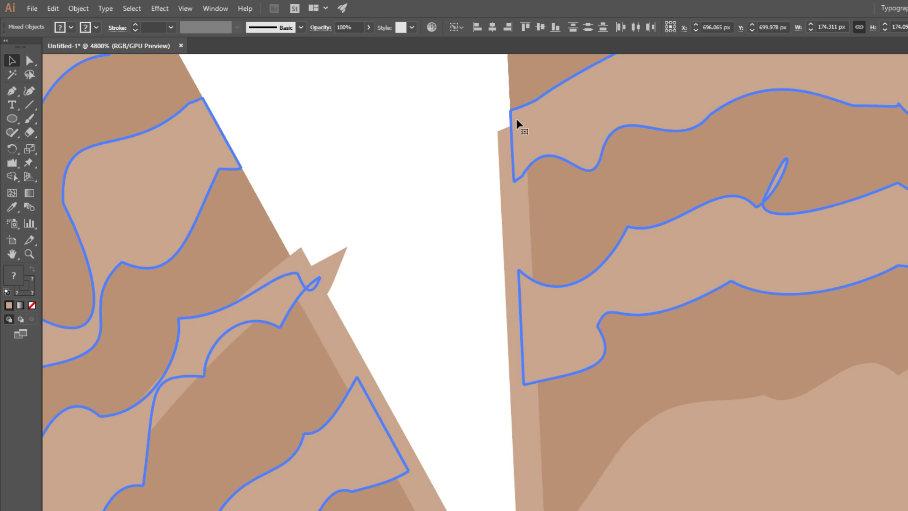
pyautogui.hotkey('ctrl', 'shift', 'a')
pyautogui.moveTo(328, 263); pyautogui.dragTo(334, 240)
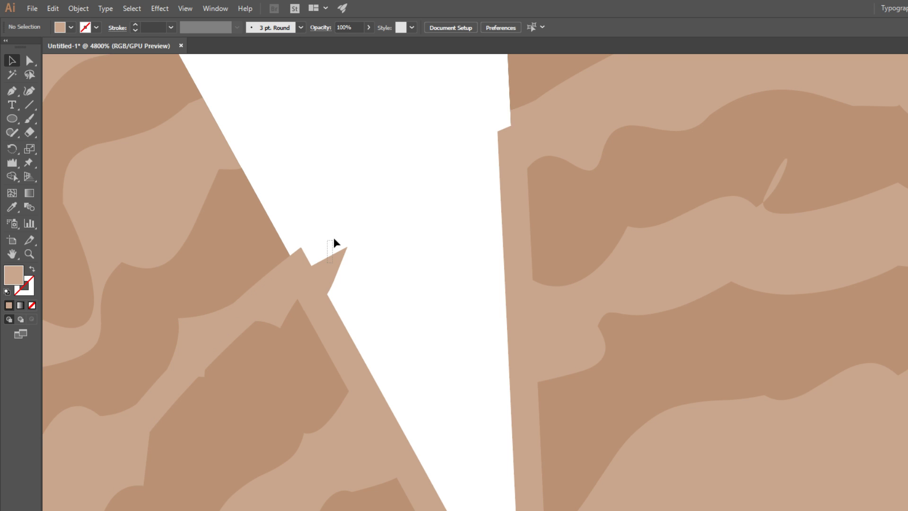
pyautogui.hotkey('ctrl', '0')
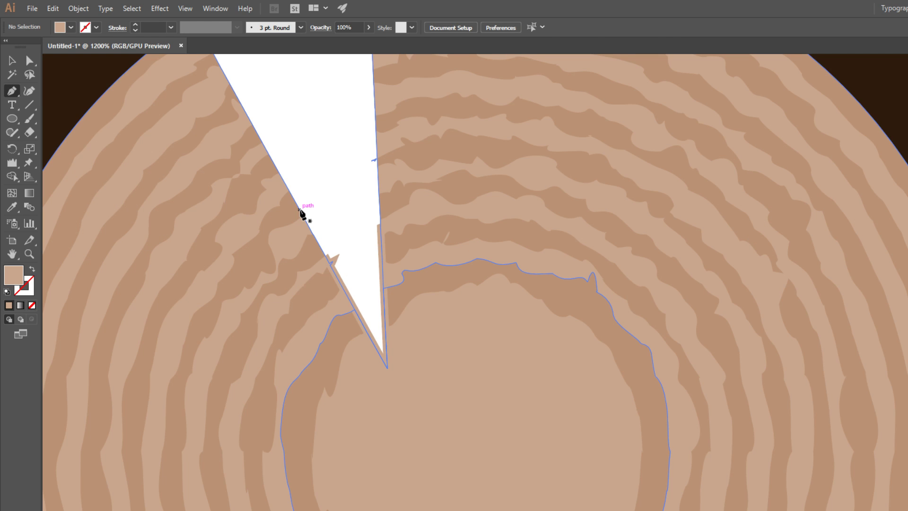
# Try to draw a tan shape with the Pen tool over the jagged tip of the middle log's cut.
pyautogui.click(388, 368)
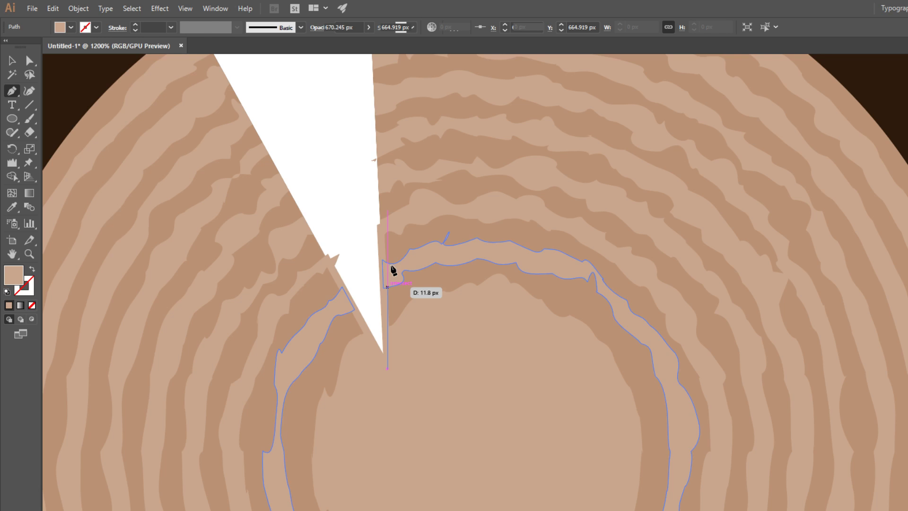
pyautogui.click(330, 265)
pyautogui.moveTo(318, 212); pyautogui.dragTo(317, 233)
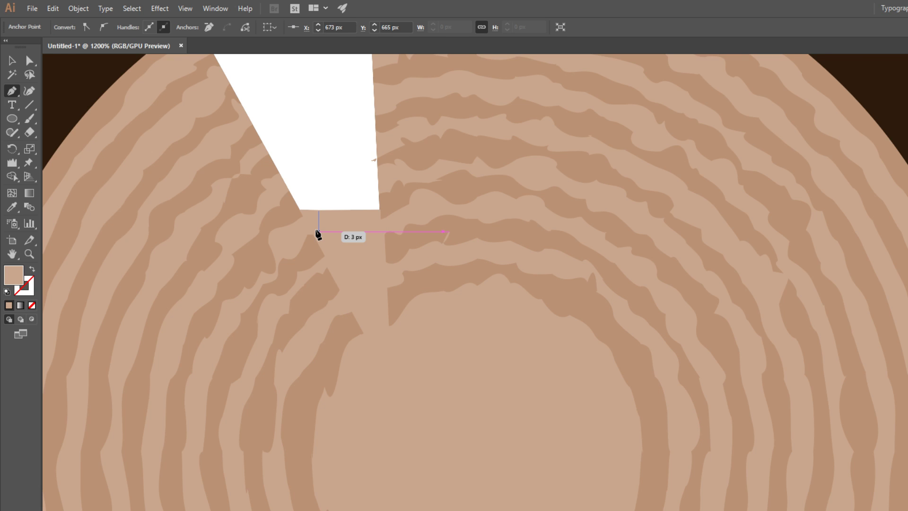
pyautogui.press('v')
pyautogui.hotkey('ctrl', 'a')
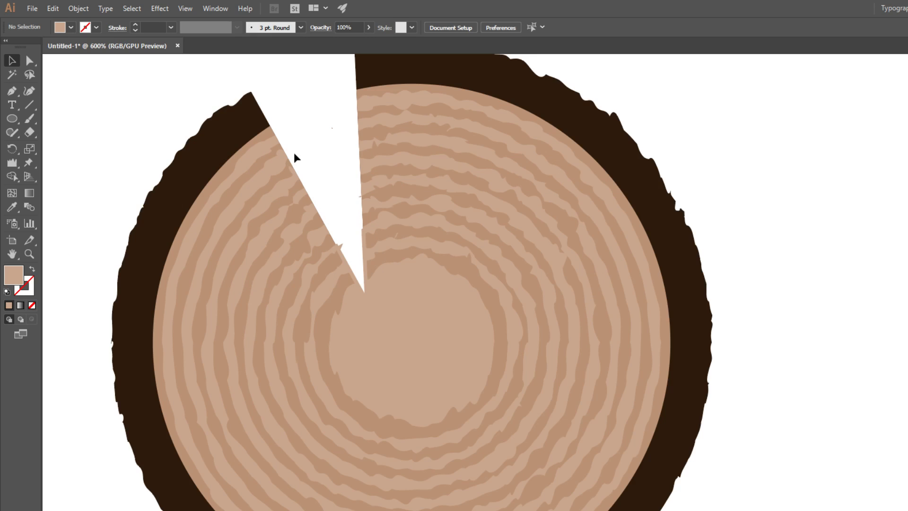
# Try to delete the stray fragments left inside and beside the cut in the middle log.
pyautogui.scroll(3, 294, 153)
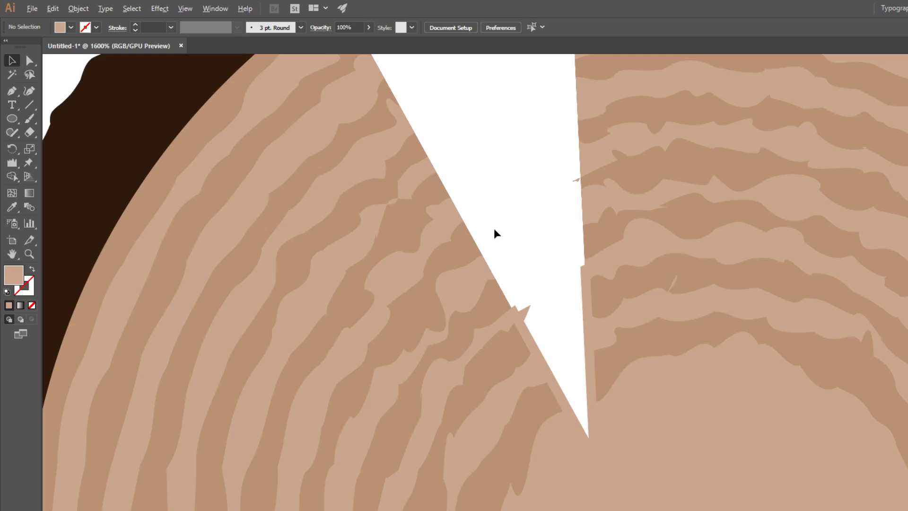
pyautogui.click(494, 228)
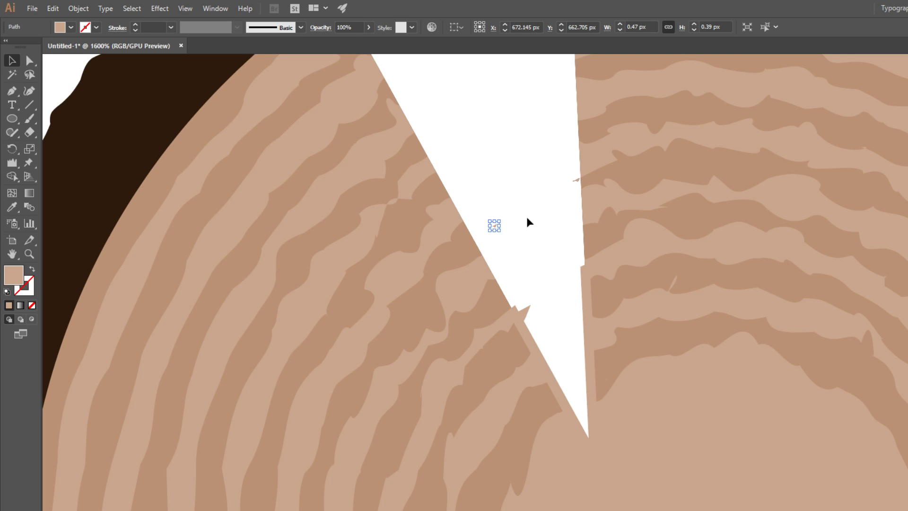
pyautogui.press('Delete')
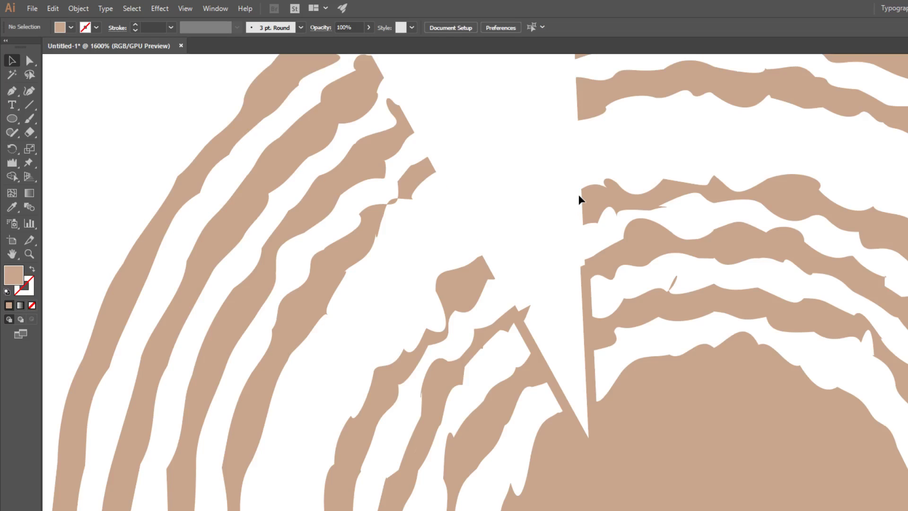
# Undo the wedge and its cuts until the middle log disc is whole again.
pyautogui.scroll(-4, 464, 159)
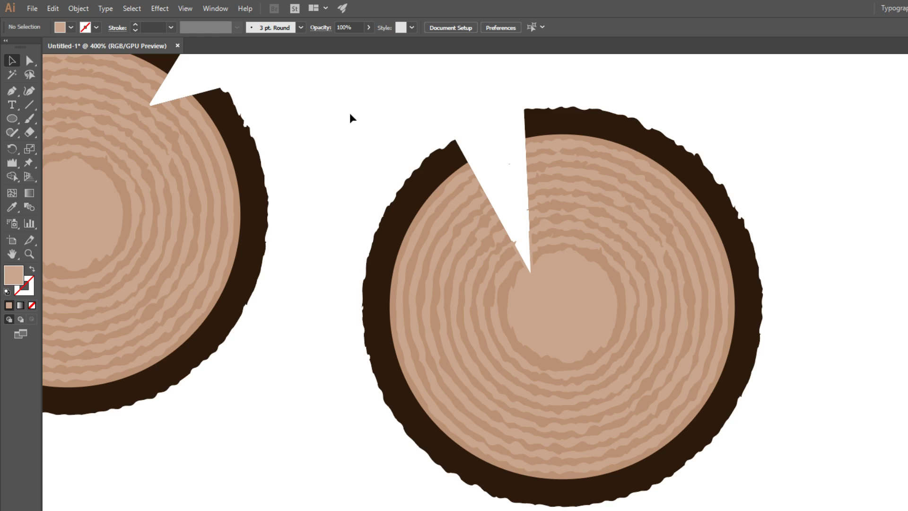
pyautogui.moveTo(350, 117); pyautogui.dragTo(600, 315)
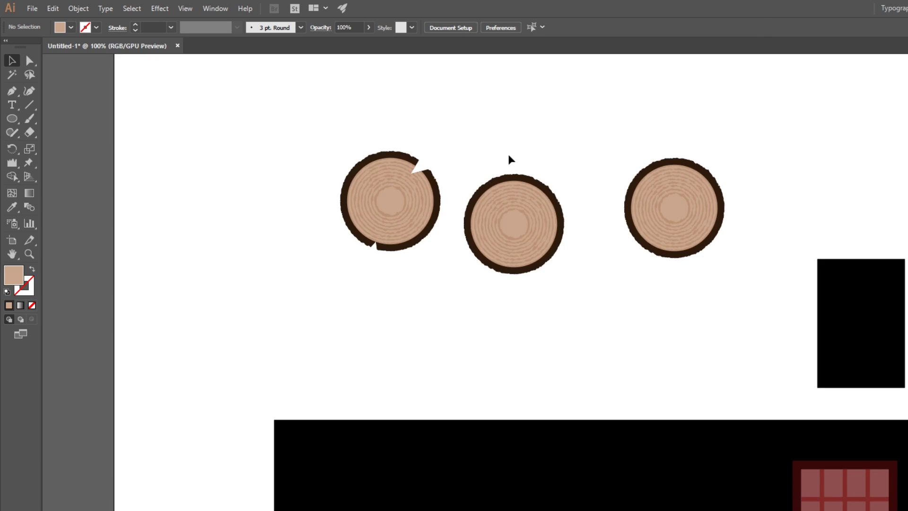
pyautogui.scroll(-2, 508, 157)
# Draw a large tan triangle with the Pen tool from the middle log's light centre out past its lower-right bark.
pyautogui.scroll(3, 511, 165)
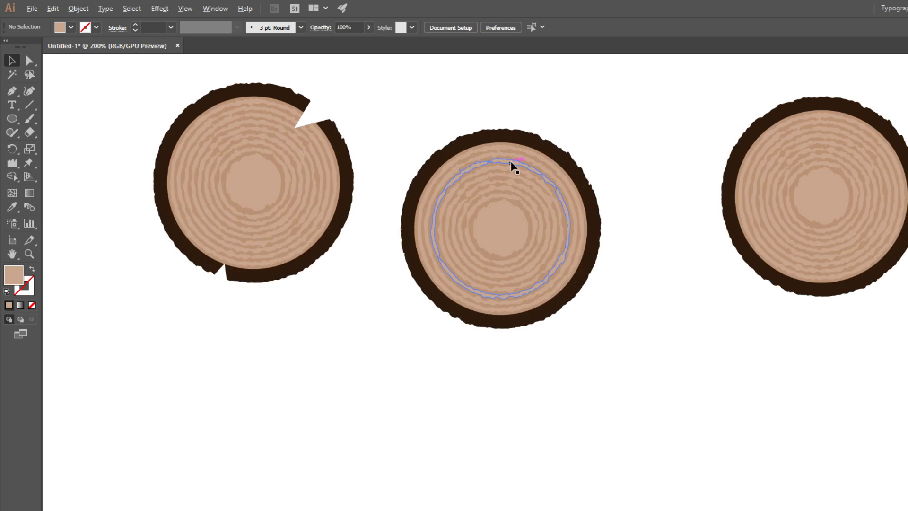
pyautogui.scroll(3, 584, 293)
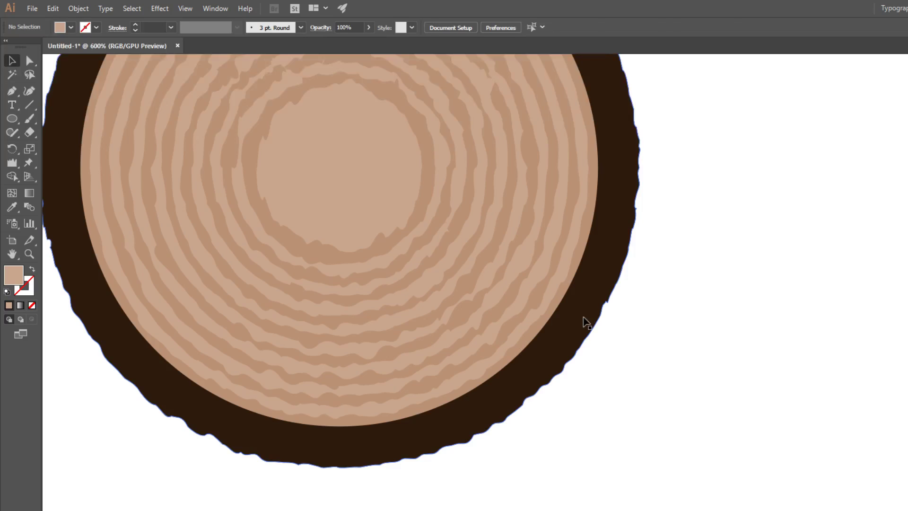
pyautogui.press('p')
pyautogui.click(511, 481)
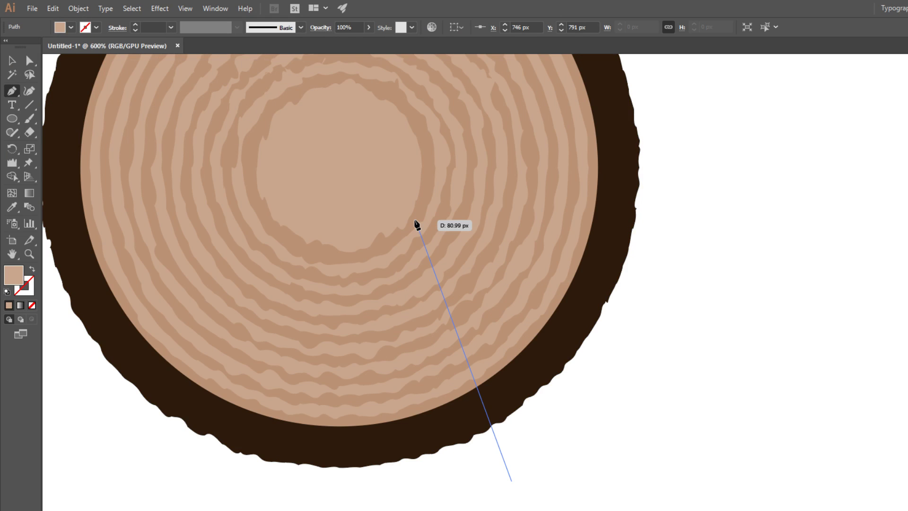
pyautogui.click(405, 209)
pyautogui.click(674, 313)
pyautogui.click(512, 481)
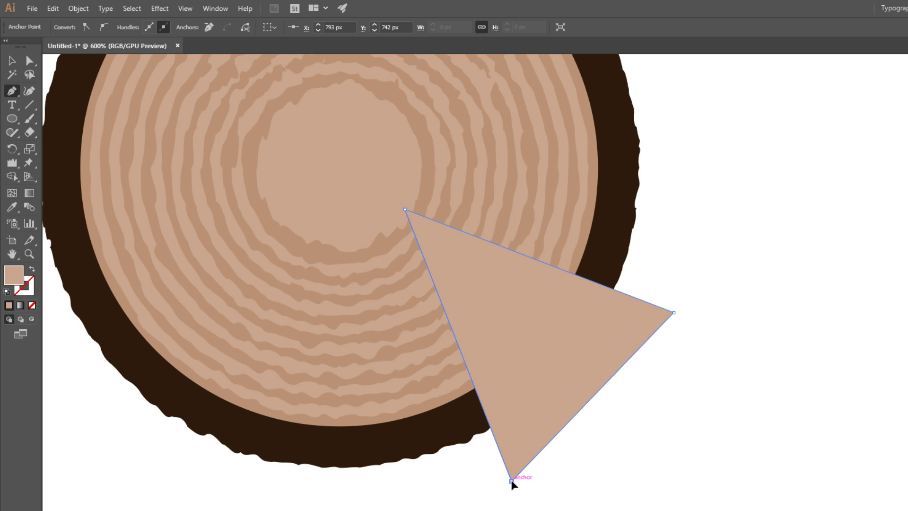
# Cut the tan triangle's wedge out of the middle log disc's bark and rings, removing the triangle itself.
pyautogui.press('v')
pyautogui.hotkey('ctrl', 'a')
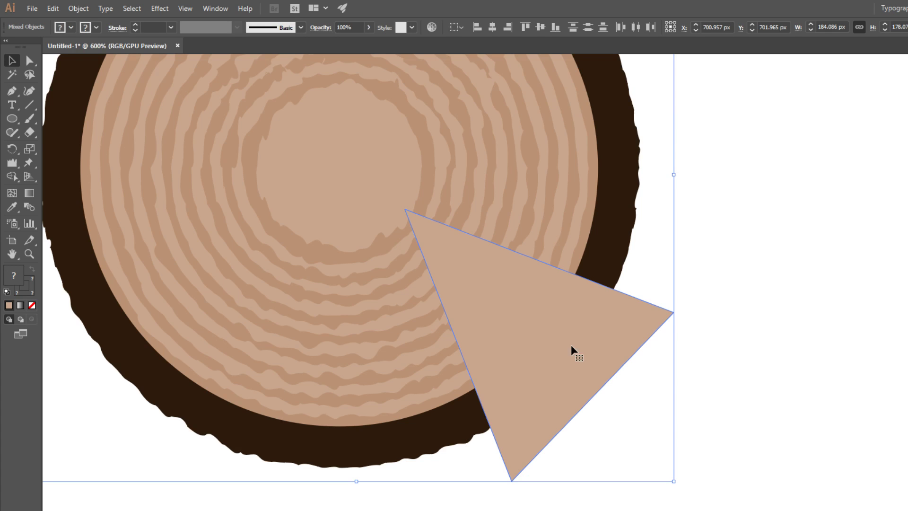
pyautogui.keyDown('shift'); pyautogui.click(571, 345); pyautogui.keyUp('shift')
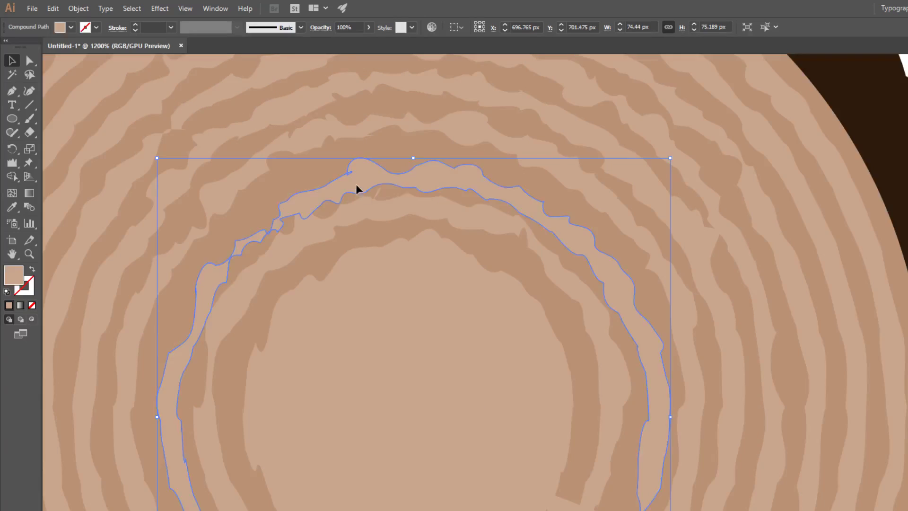
pyautogui.moveTo(355, 184); pyautogui.dragTo(352, 176)
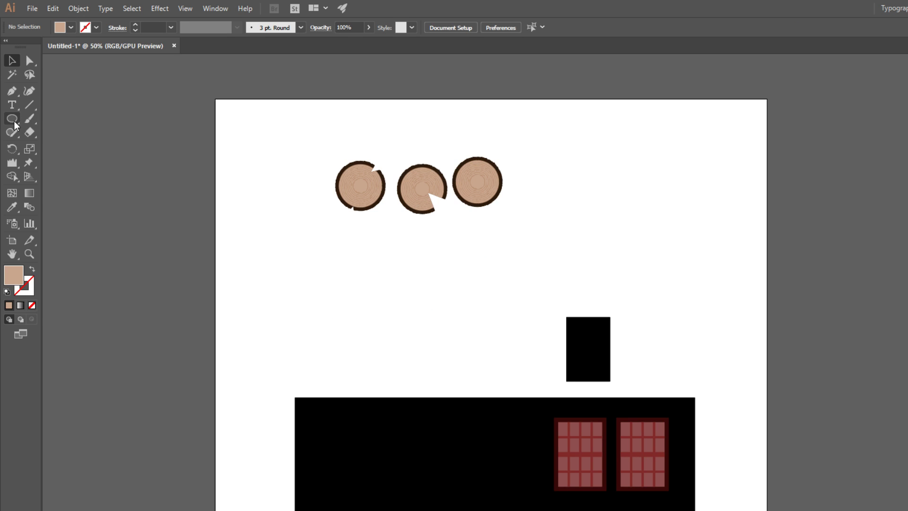
# Move the left cracked log disc down into the empty space below the other two discs.
pyautogui.click(13, 121)
pyautogui.press('m')
pyautogui.scroll(-1, 319, 156)
pyautogui.scroll(-2, 335, 161)
pyautogui.scroll(2, 353, 159)
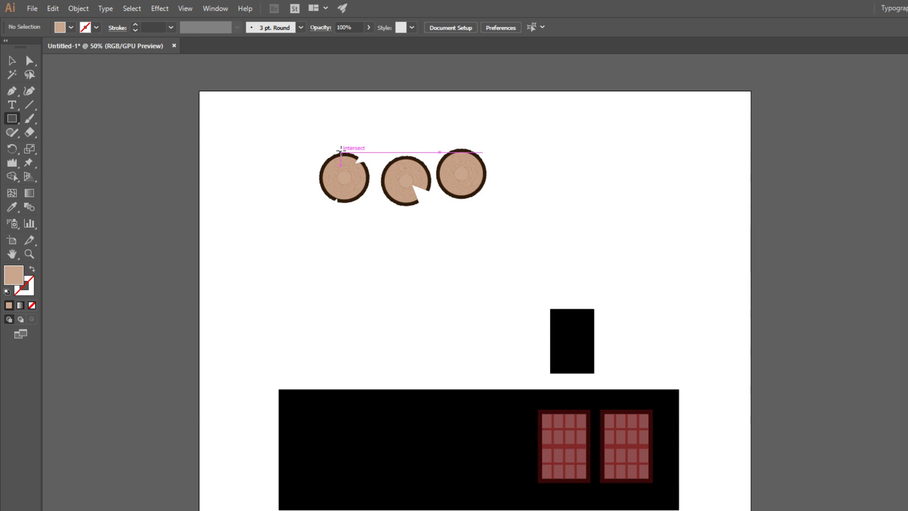
pyautogui.press('v')
pyautogui.moveTo(341, 154); pyautogui.dragTo(360, 260)
pyautogui.click(448, 299)
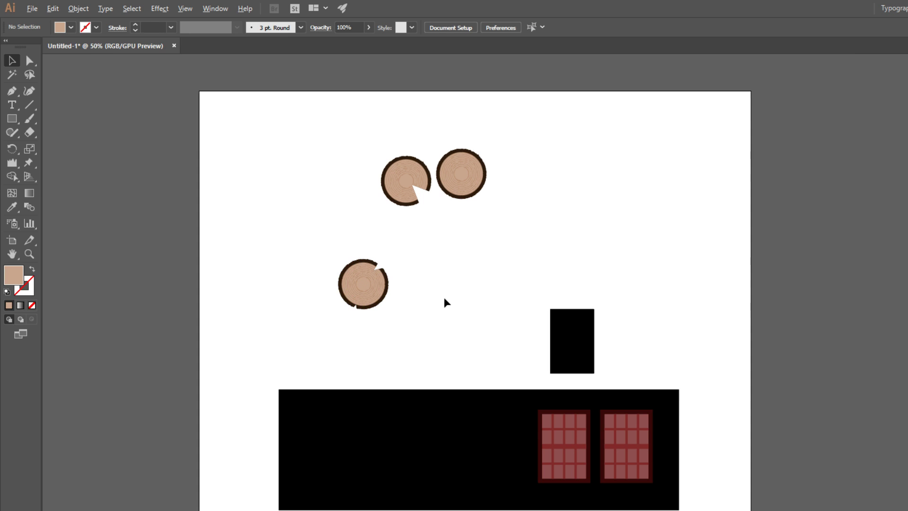
# Delete the small black rectangle standing above the large black block.
pyautogui.scroll(1, 437, 299)
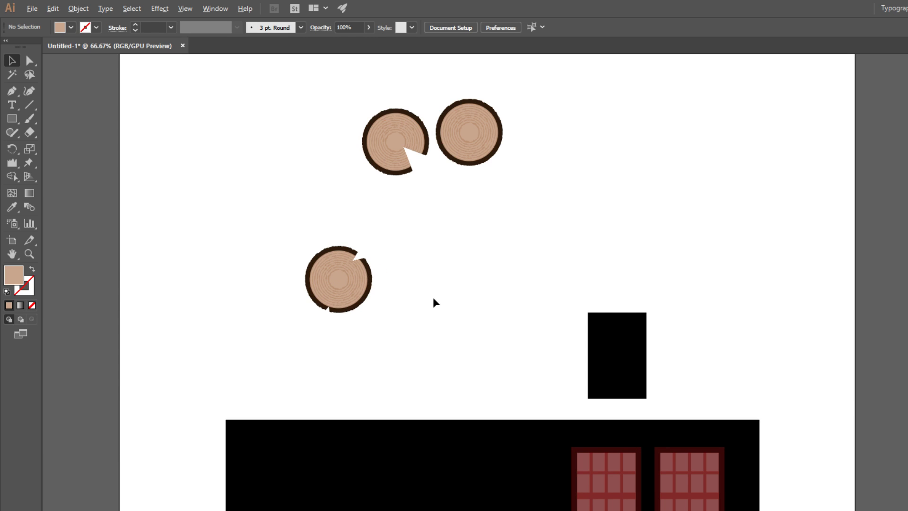
pyautogui.press('m')
pyautogui.press('v')
pyautogui.click(598, 342)
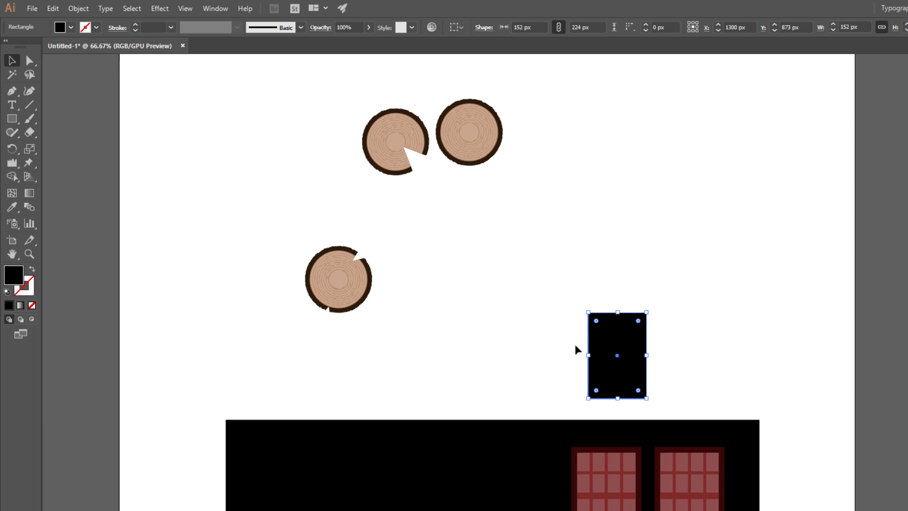
pyautogui.press('Delete')
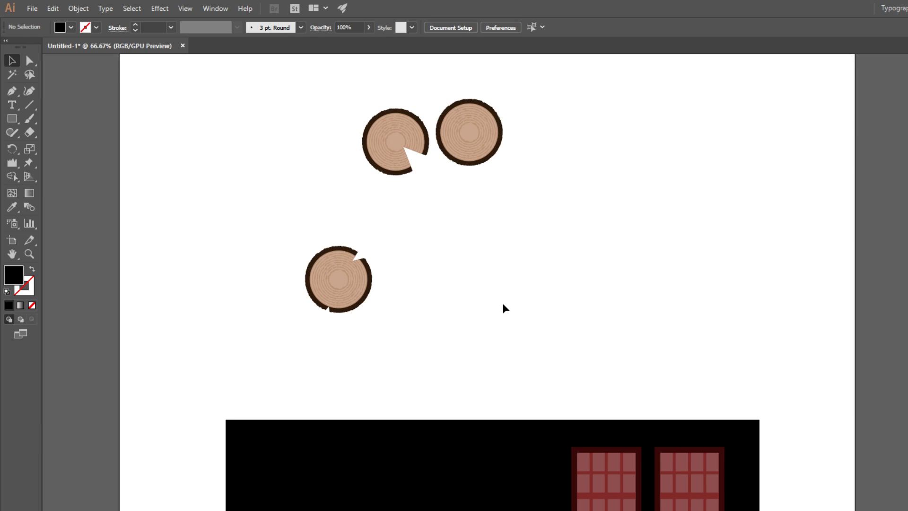
# Draw a black rectangle from the cracked disc's top centre, matching its height of about 174 px, and stretch it to about 1016 px wide.
pyautogui.press('m')
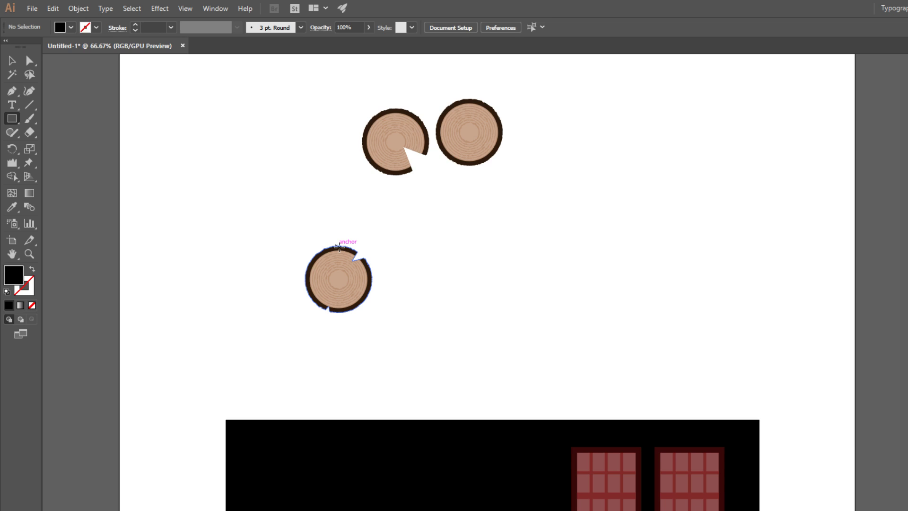
pyautogui.scroll(4, 339, 247)
pyautogui.moveTo(339, 242); pyautogui.dragTo(763, 510)
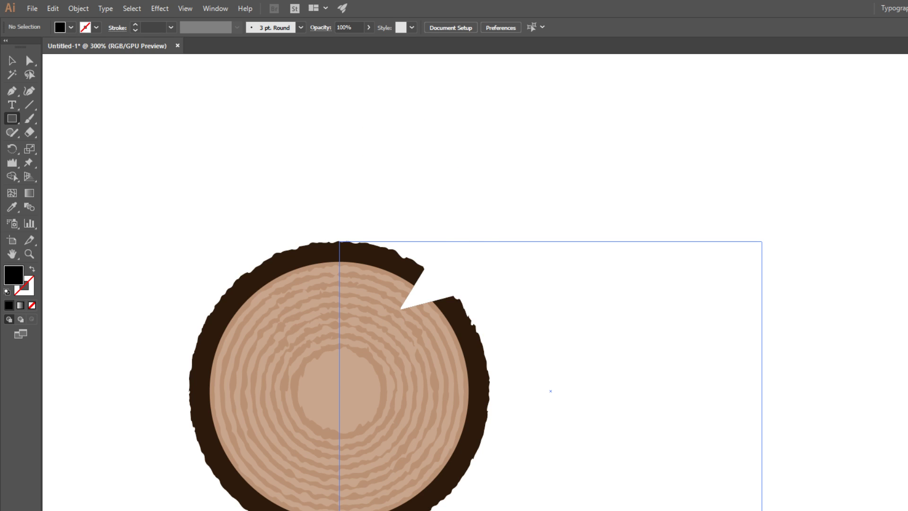
pyautogui.moveTo(761, 510); pyautogui.dragTo(762, 510)
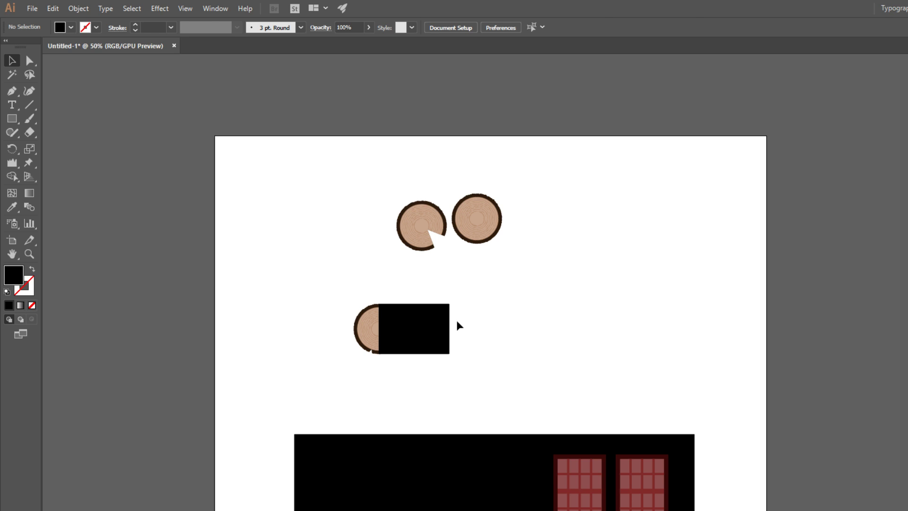
pyautogui.click(445, 326)
pyautogui.moveTo(449, 328); pyautogui.dragTo(679, 354)
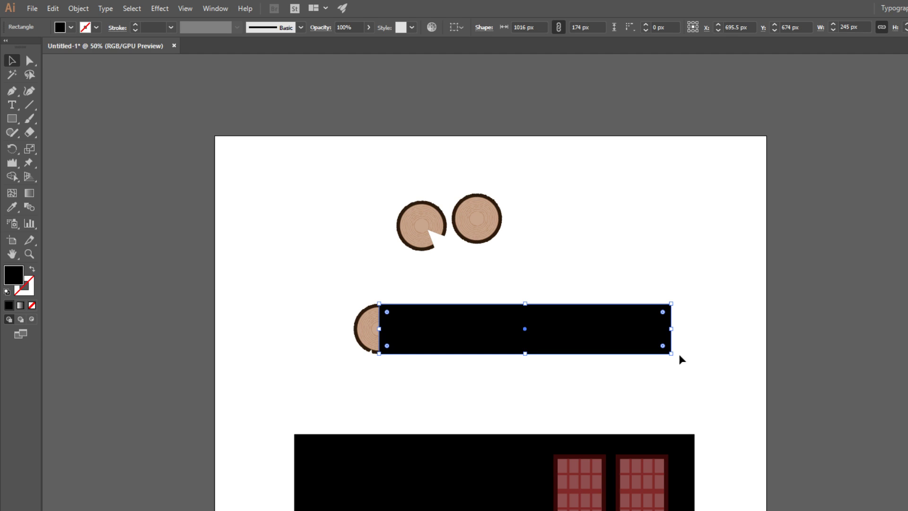
pyautogui.moveTo(466, 365); pyautogui.dragTo(463, 362)
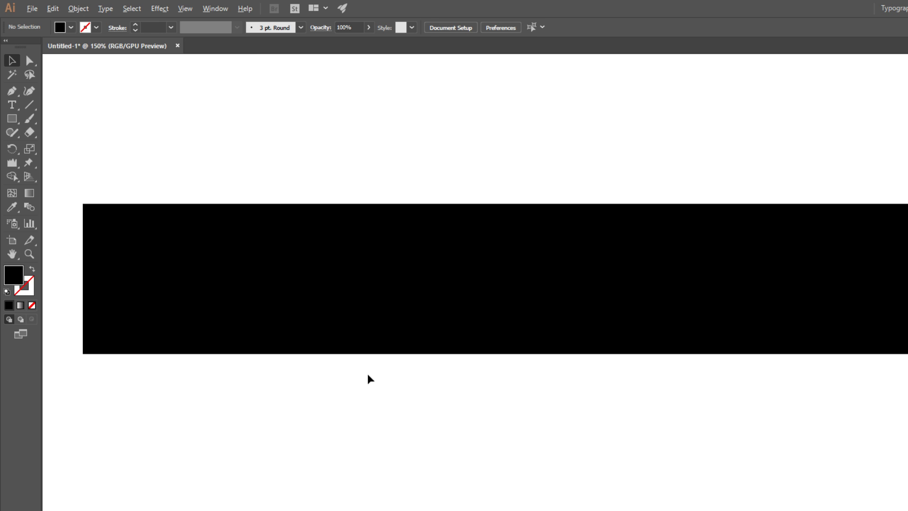
# Round the long rectangle's corners to 22 px and fill it with the dark brown of the log bark.
pyautogui.moveTo(186, 268); pyautogui.dragTo(194, 278)
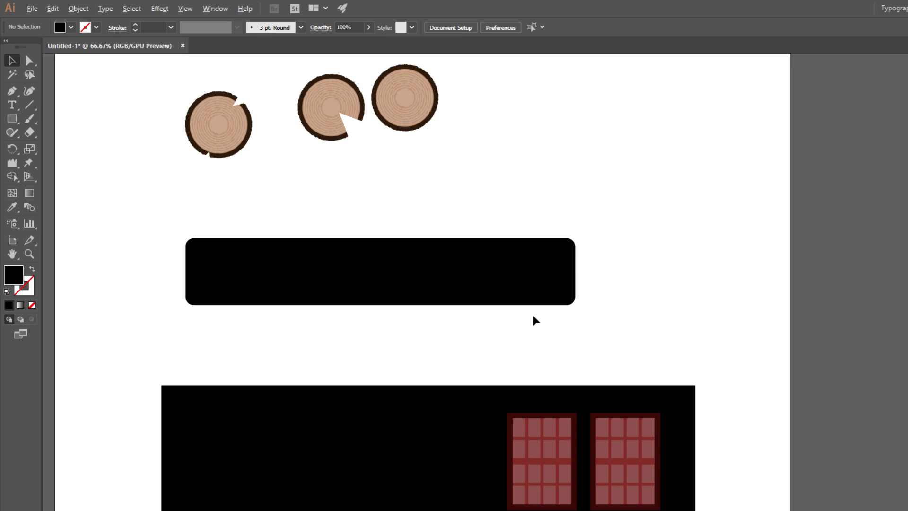
pyautogui.scroll(1, 533, 315)
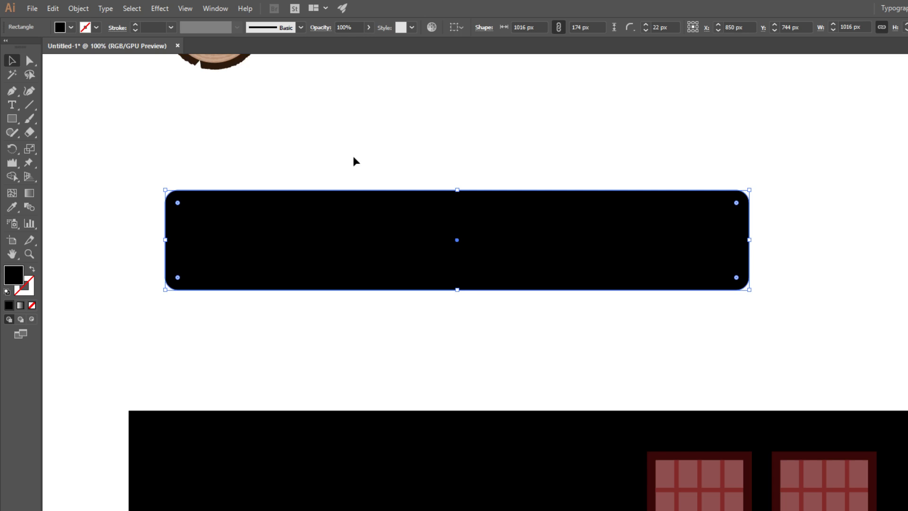
pyautogui.scroll(-1, 238, 234)
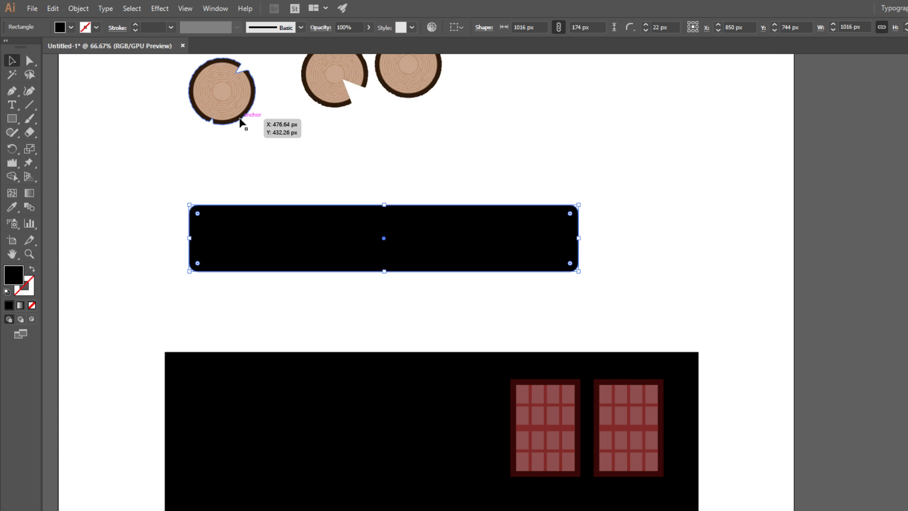
pyautogui.click(343, 171)
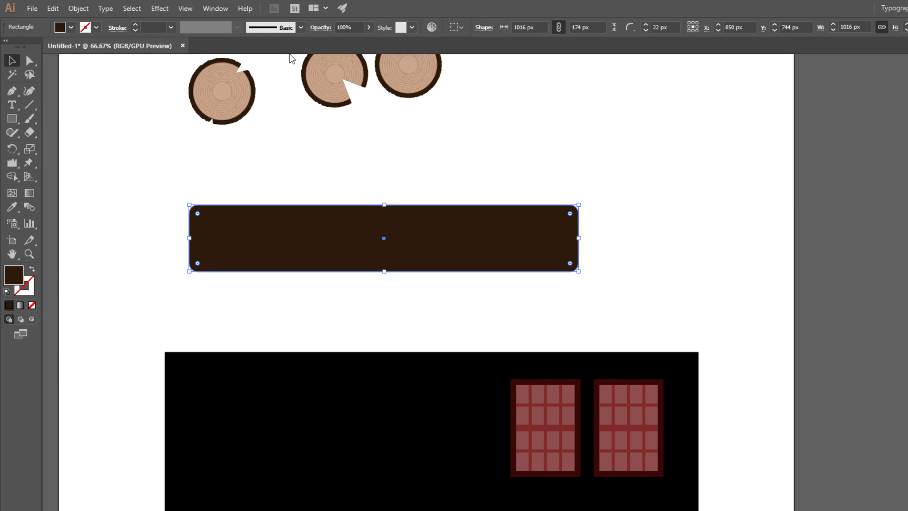
# Draw a thin strip about 1122 by 13 px across the brown plank near its upper edge and fill it with near-black brown.
pyautogui.click(280, 160)
pyautogui.press('m')
pyautogui.moveTo(170, 216); pyautogui.dragTo(599, 219)
pyautogui.press('v')
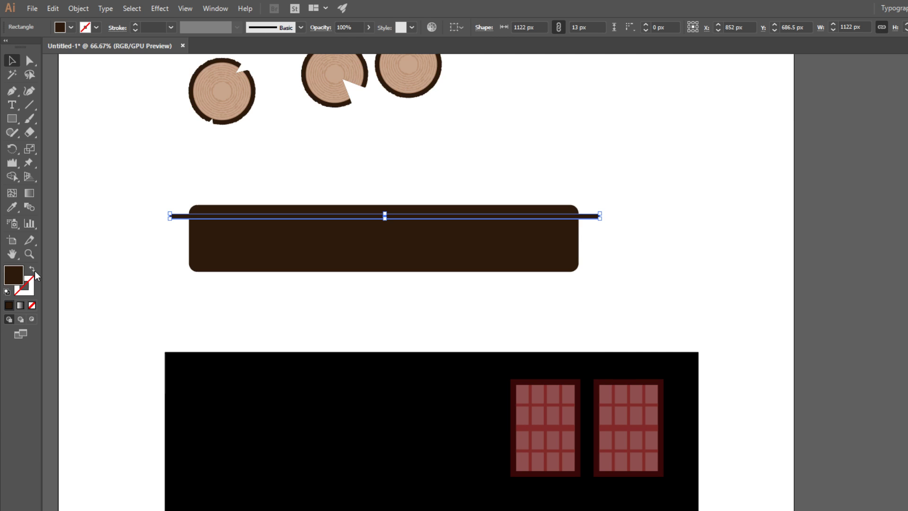
# Duplicate the strip straight down at even spacing until seven strips cover the plank.
pyautogui.moveTo(333, 188); pyautogui.dragTo(335, 214)
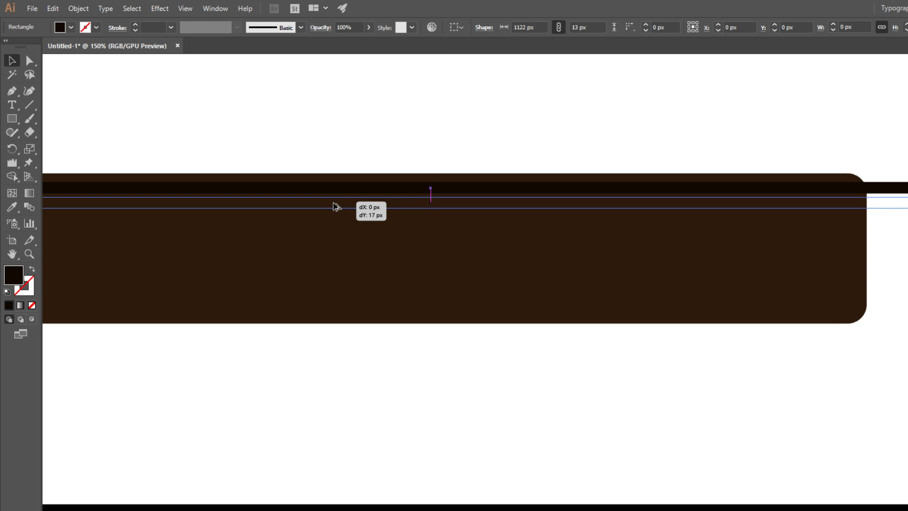
pyautogui.hotkey('ctrl', 'd')
pyautogui.hotkey('ctrl', 'd')
pyautogui.hotkey('ctrl', 'd')
pyautogui.hotkey('ctrl', 'd')
pyautogui.hotkey('ctrl', 'd')
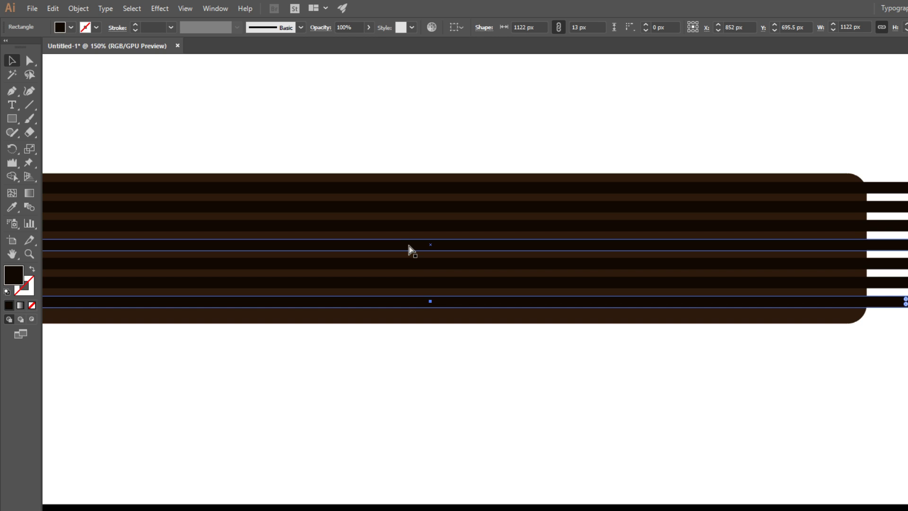
# Shift the dark roughened strips up and down on the lower plank copy to vary their spacing.
pyautogui.moveTo(409, 249); pyautogui.dragTo(418, 421)
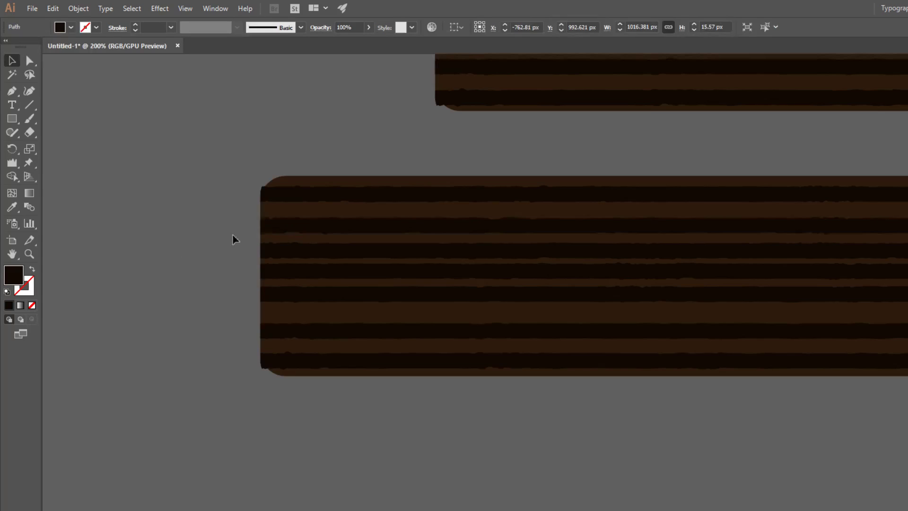
pyautogui.click(233, 238)
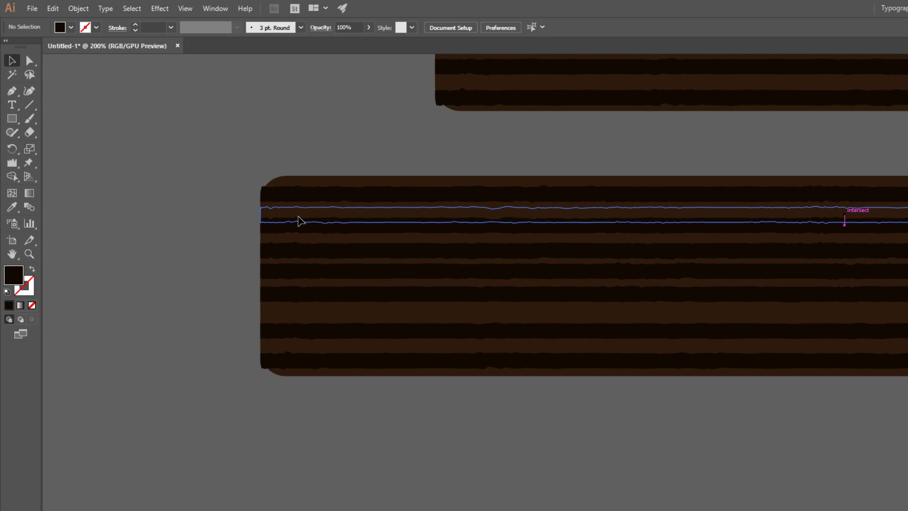
pyautogui.click(299, 221)
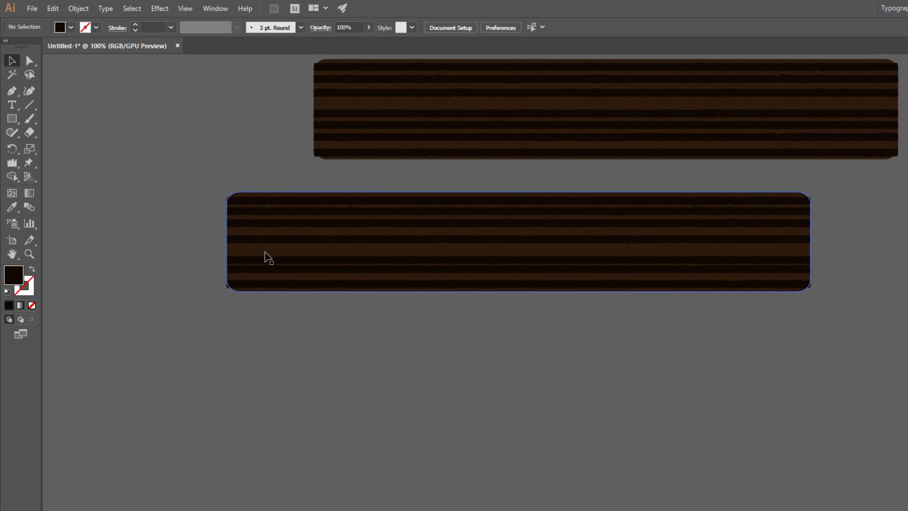
# Trim the strip ends that overhang the lower plank's rounded corners with the Shape Builder tool.
pyautogui.scroll(1, 263, 252)
pyautogui.scroll(-2, 264, 269)
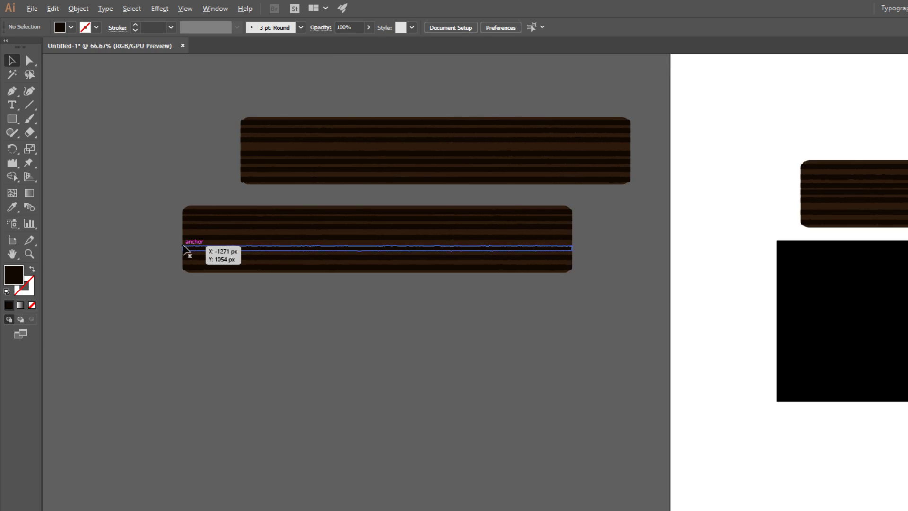
pyautogui.moveTo(152, 203); pyautogui.dragTo(173, 247)
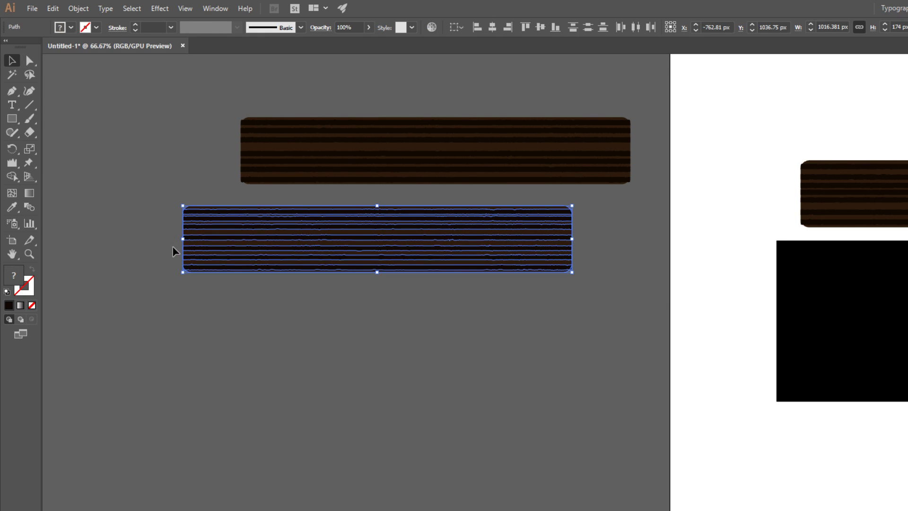
pyautogui.scroll(4, 175, 237)
pyautogui.hotkey('shift', 'm')
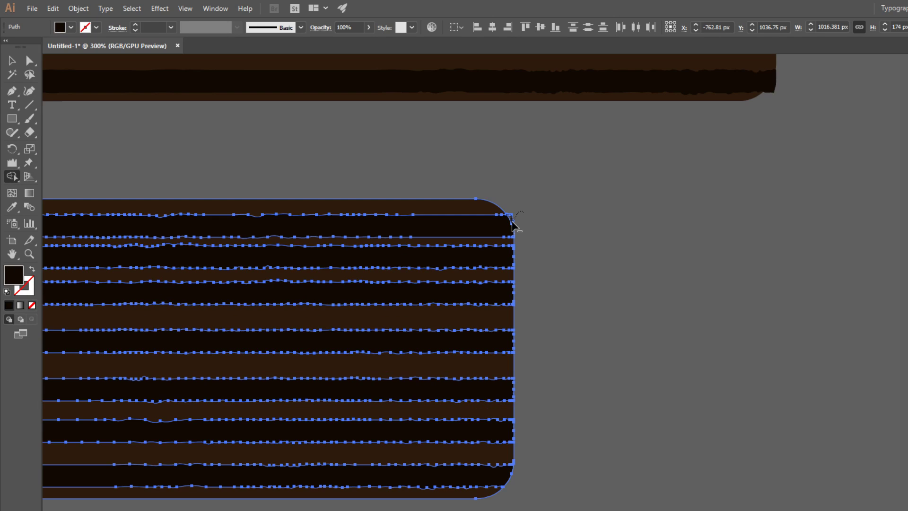
pyautogui.press('v')
pyautogui.click(586, 286)
# Bring the artboard's striped plank onto the pasteboard below the trimmed plank.
pyautogui.scroll(-7, 588, 308)
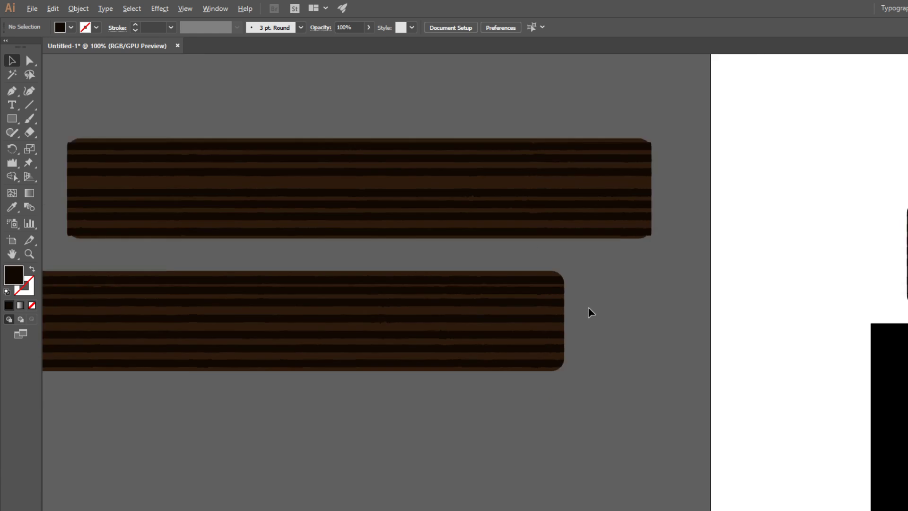
pyautogui.moveTo(631, 325); pyautogui.dragTo(424, 305)
pyautogui.moveTo(457, 248); pyautogui.dragTo(630, 283)
pyautogui.moveTo(569, 279); pyautogui.dragTo(328, 335)
pyautogui.click(180, 329)
# Select the whole lowest plank and trim the strip ends outside its rounded corners with the Shape Builder tool.
pyautogui.scroll(1, 179, 329)
pyautogui.scroll(4, 177, 334)
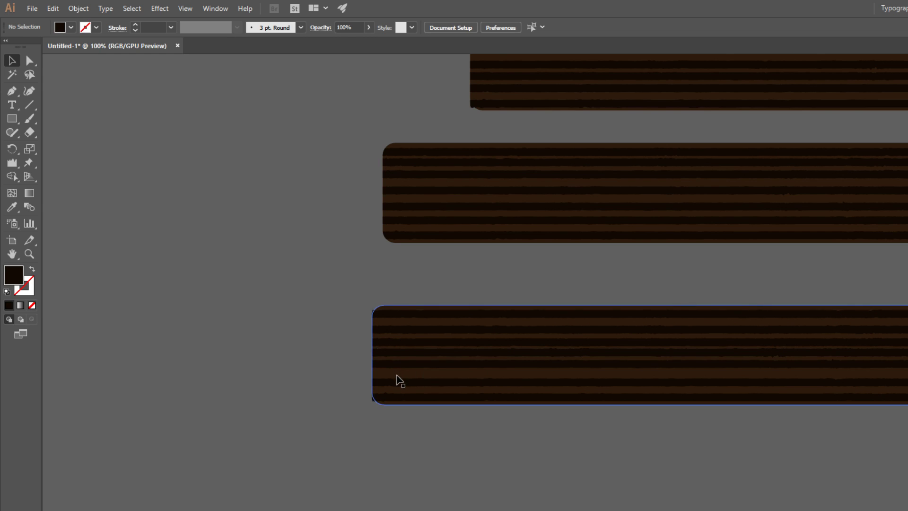
pyautogui.moveTo(547, 458); pyautogui.dragTo(341, 291)
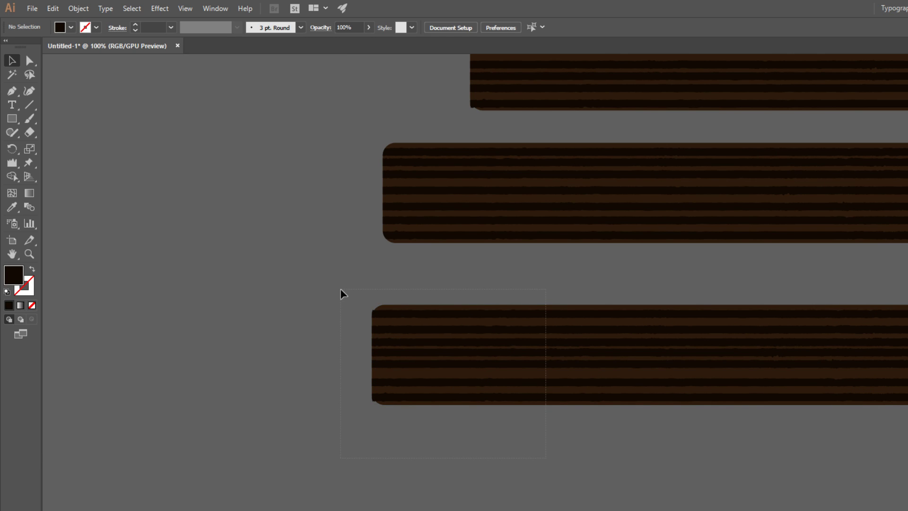
pyautogui.moveTo(341, 290); pyautogui.dragTo(340, 308)
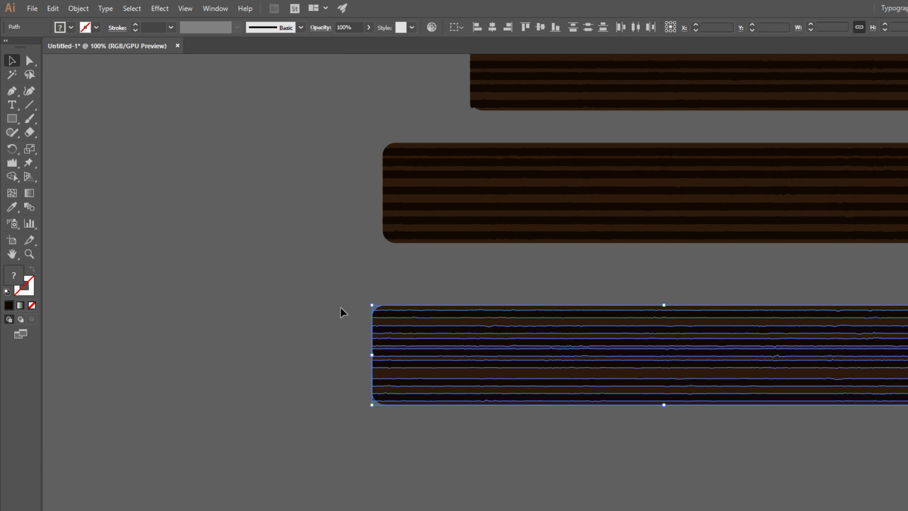
pyautogui.hotkey('shift', 'm')
pyautogui.scroll(1, 390, 343)
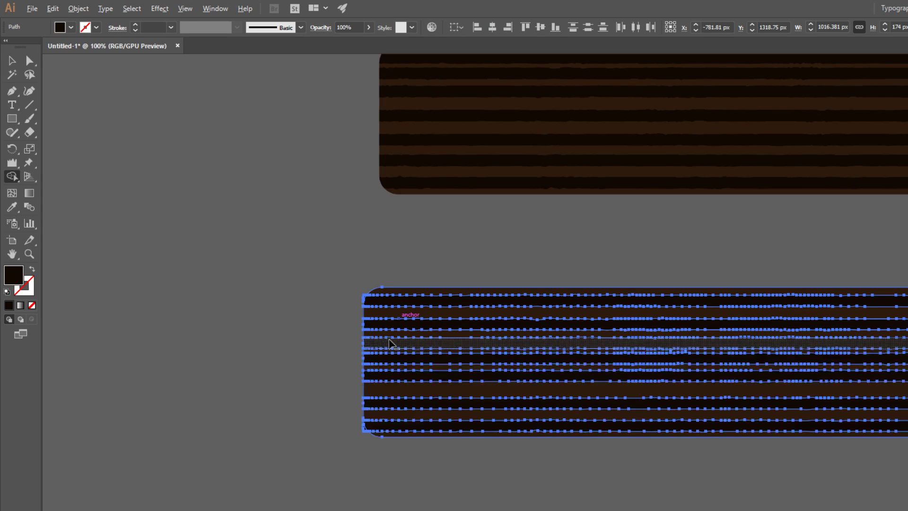
pyautogui.scroll(2, 391, 343)
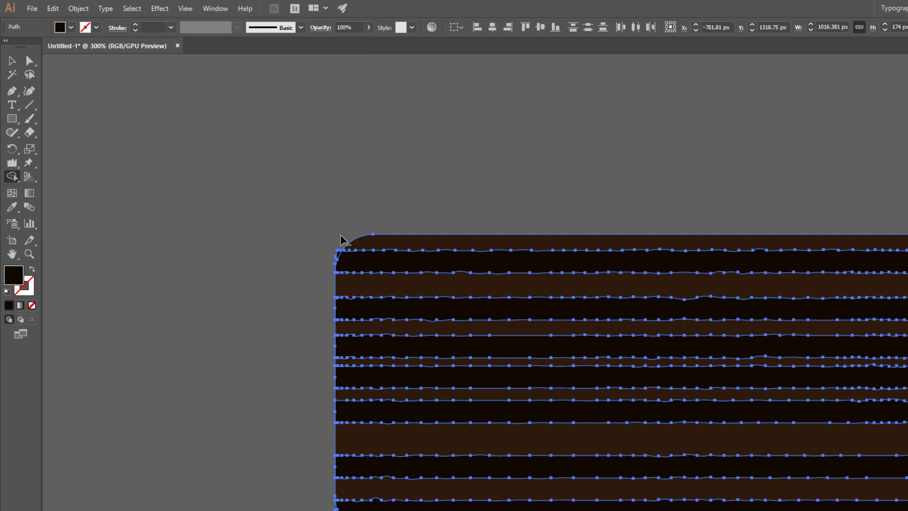
# Trim away the stripe pieces overhanging the rounded corners of the wooden planks with Shape Builder.
pyautogui.moveTo(340, 235); pyautogui.dragTo(337, 256)
pyautogui.moveTo(358, 393); pyautogui.dragTo(373, 398)
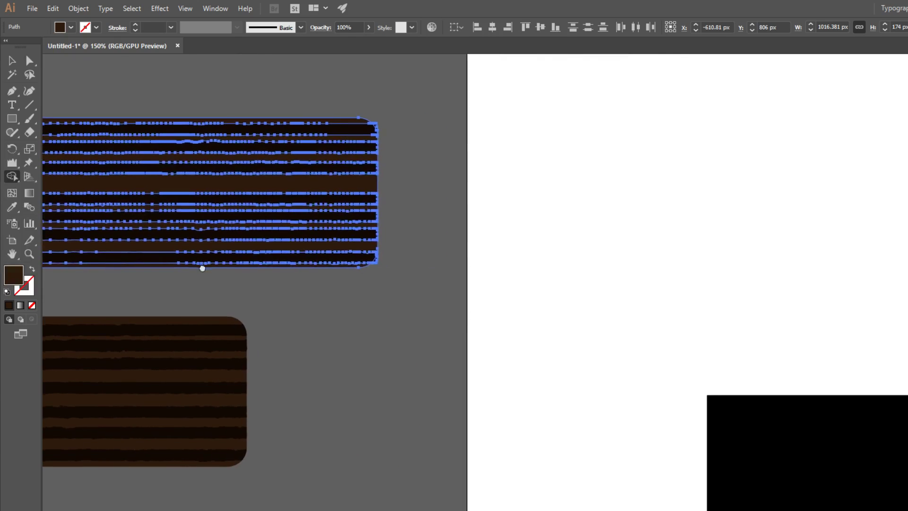
pyautogui.moveTo(203, 268); pyautogui.dragTo(201, 270)
pyautogui.moveTo(369, 108); pyautogui.dragTo(375, 126)
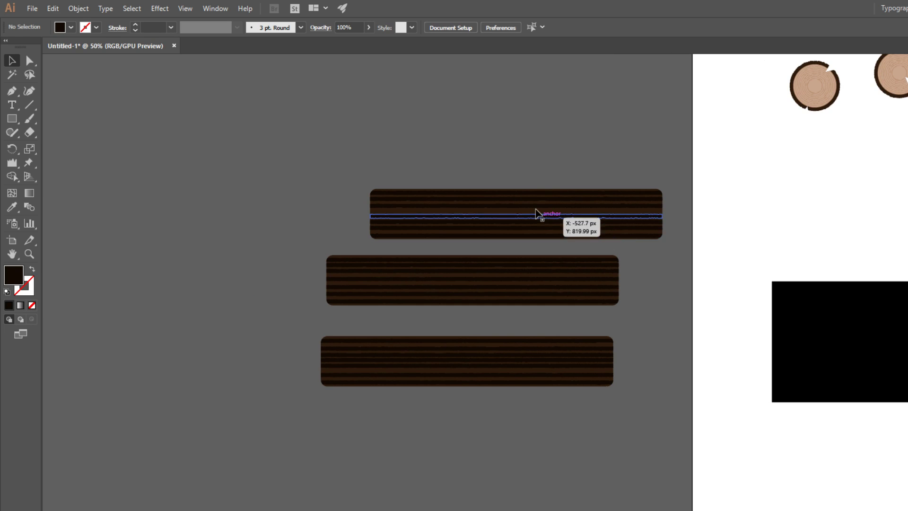
# Draw an 80 × 273 px dark brown rectangle over one end of the top plank and duplicate it over the opposite end.
pyautogui.press('m')
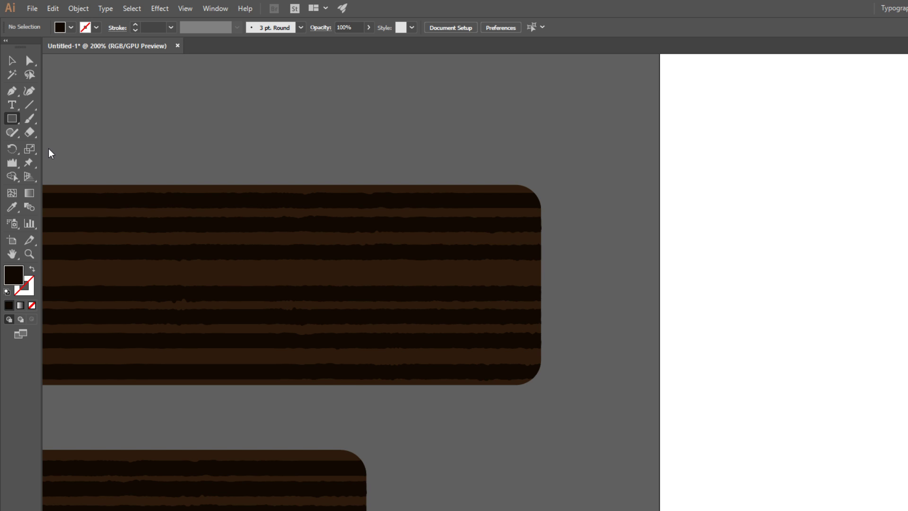
pyautogui.press('v')
pyautogui.scroll(-4, 255, 142)
pyautogui.scroll(-1, 265, 149)
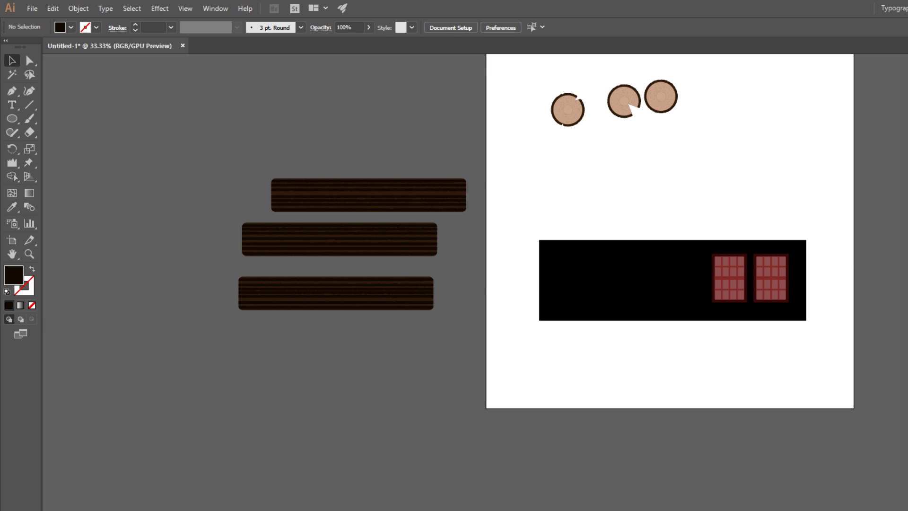
pyautogui.scroll(5, 489, 206)
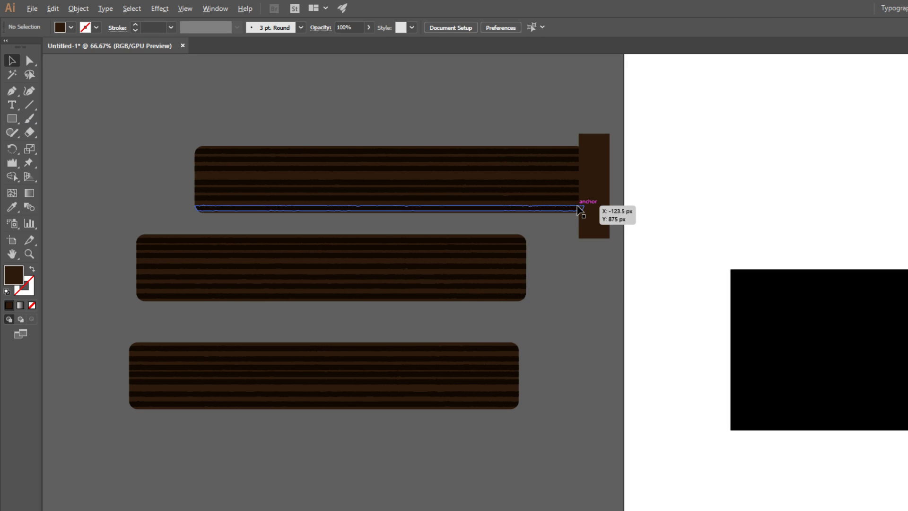
pyautogui.moveTo(581, 209); pyautogui.dragTo(182, 215)
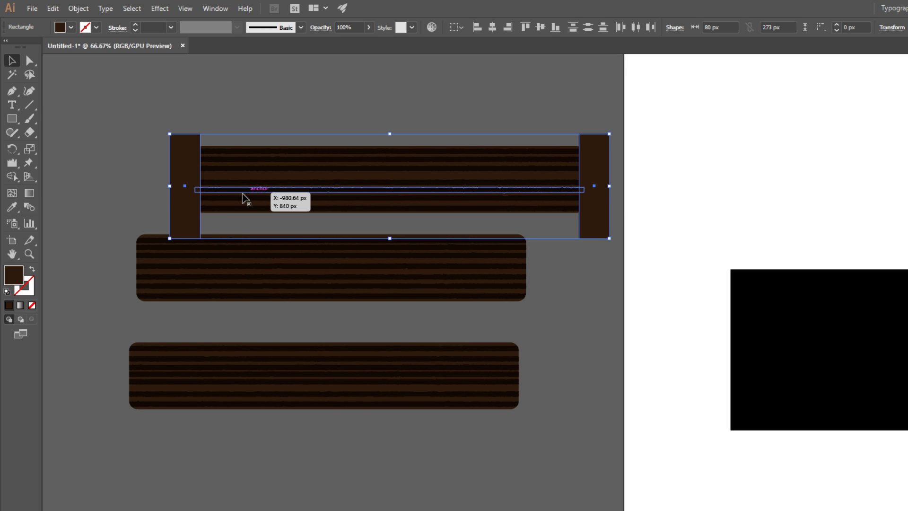
# Select the two end blocks of the top plank and shift them inward so they cover its rounded ends.
pyautogui.keyDown('shift'); pyautogui.click(192, 184); pyautogui.keyUp('shift')
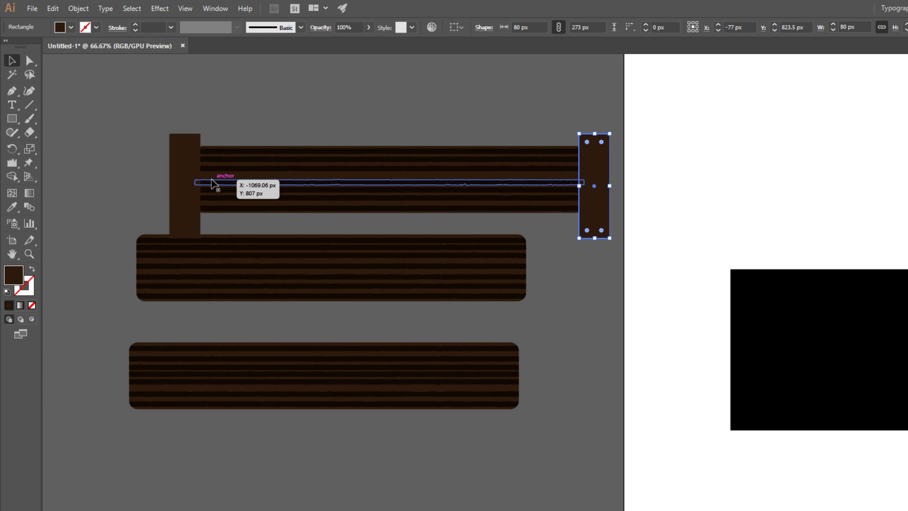
pyautogui.keyDown('shift'); pyautogui.click(212, 183); pyautogui.keyUp('shift')
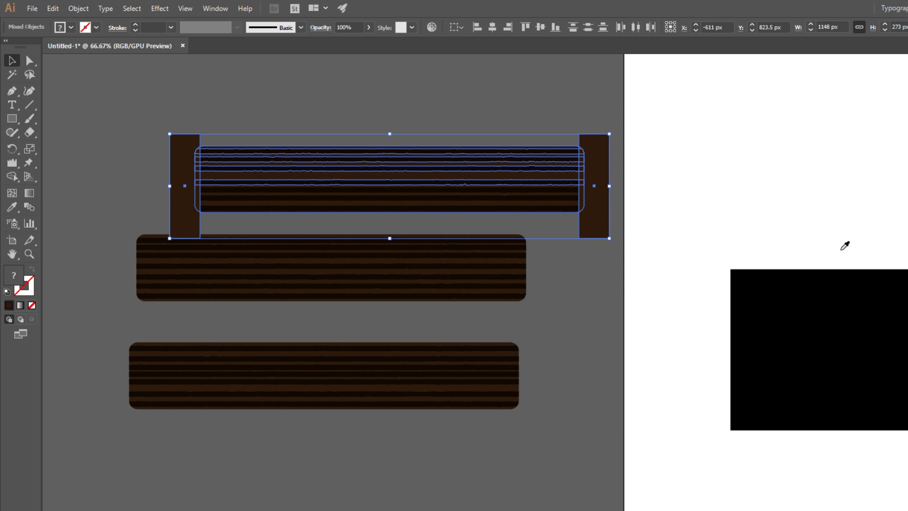
pyautogui.click(576, 314)
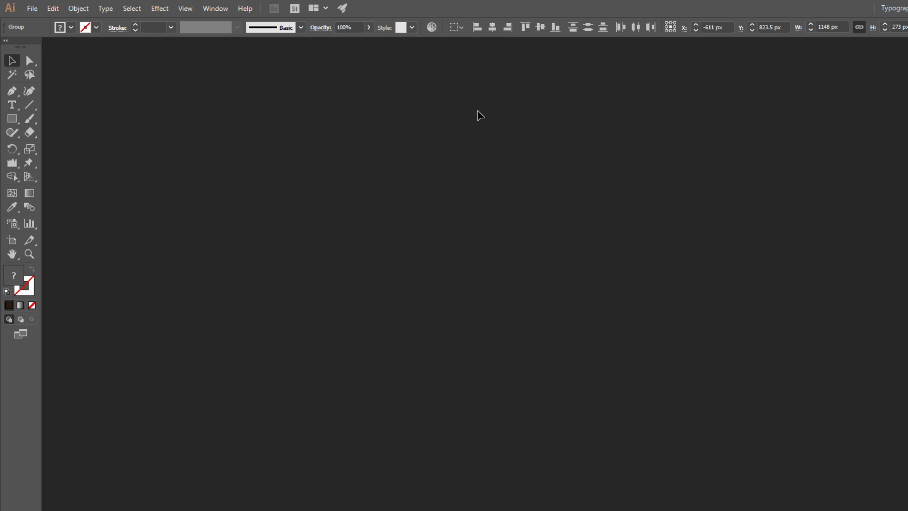
pyautogui.click(298, 46)
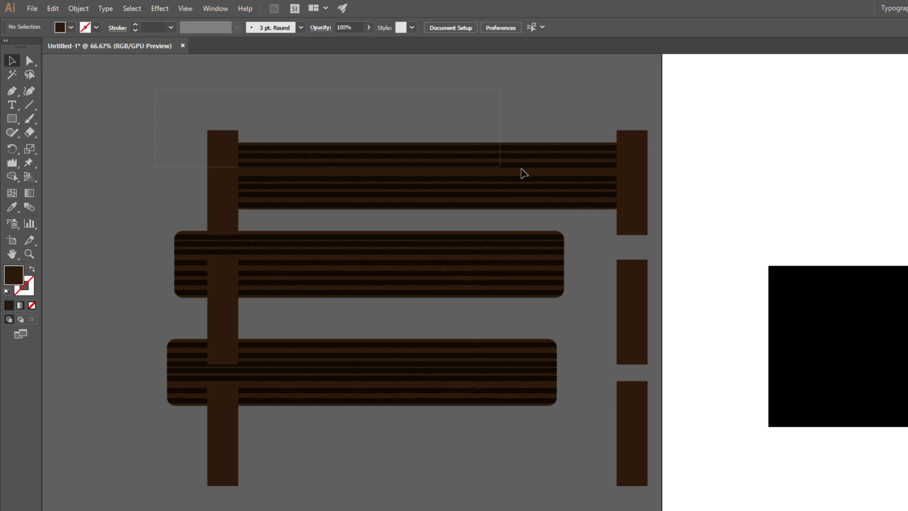
pyautogui.moveTo(524, 174); pyautogui.dragTo(637, 182)
pyautogui.scroll(2, 209, 145)
pyautogui.moveTo(251, 141); pyautogui.dragTo(261, 141)
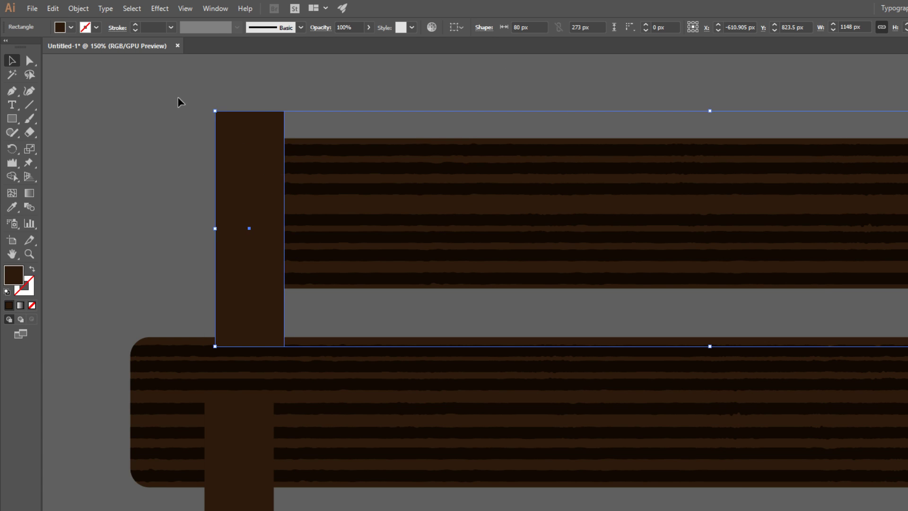
pyautogui.click(179, 102)
pyautogui.scroll(-1, 224, 109)
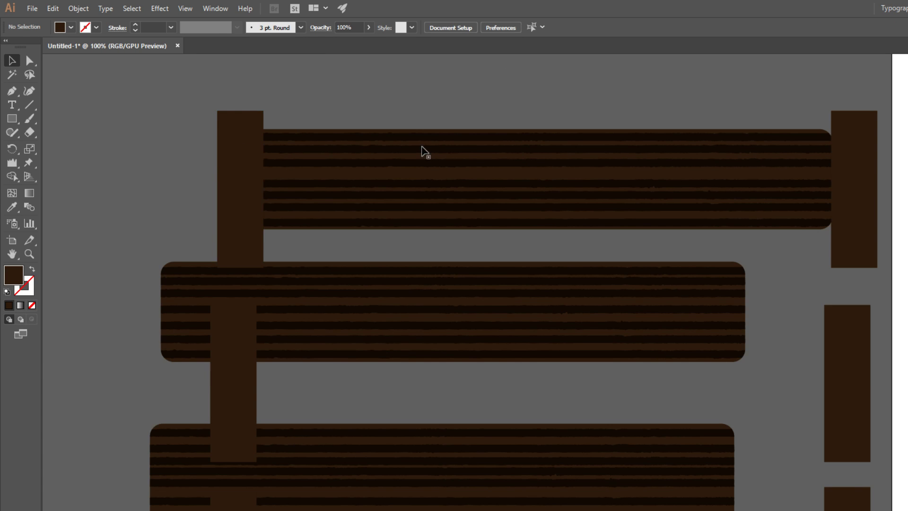
pyautogui.moveTo(855, 161); pyautogui.dragTo(834, 161)
pyautogui.scroll(-2, 283, 159)
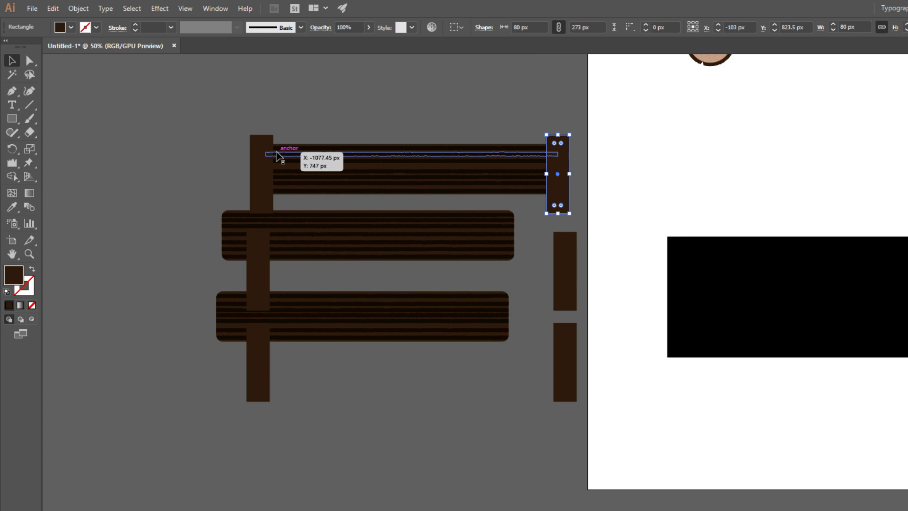
# Cut the top plank's ends square along the blocks with Shape Builder, and try to remove the leftover slivers beside it.
pyautogui.moveTo(557, 112); pyautogui.dragTo(553, 211)
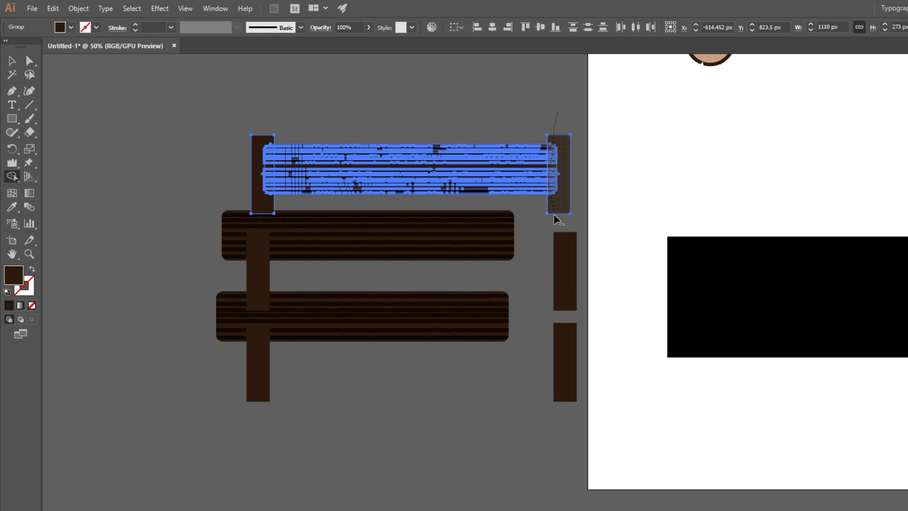
pyautogui.moveTo(554, 214); pyautogui.dragTo(555, 214)
pyautogui.scroll(2, 571, 150)
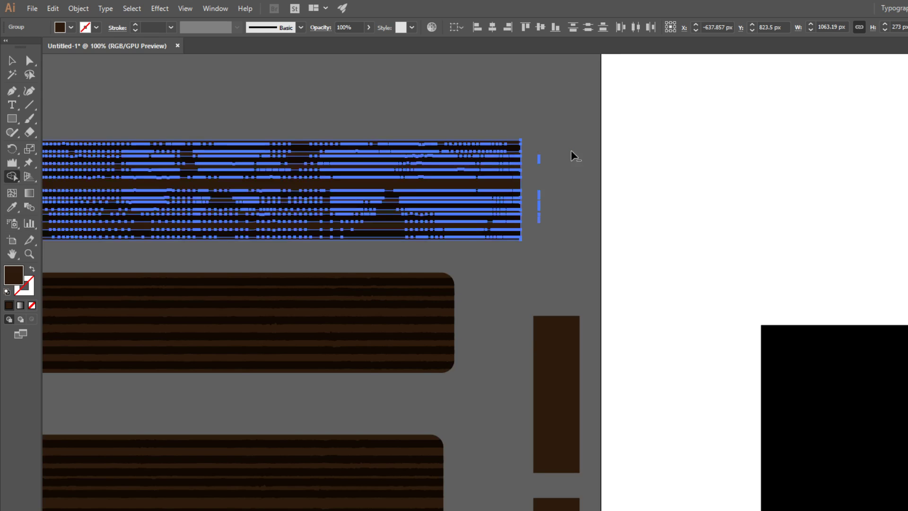
pyautogui.scroll(1, 572, 149)
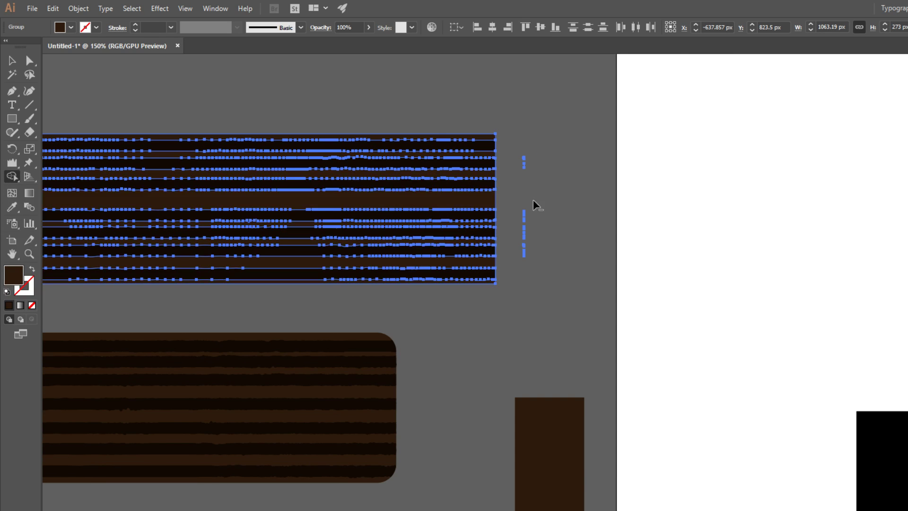
pyautogui.scroll(3, 553, 161)
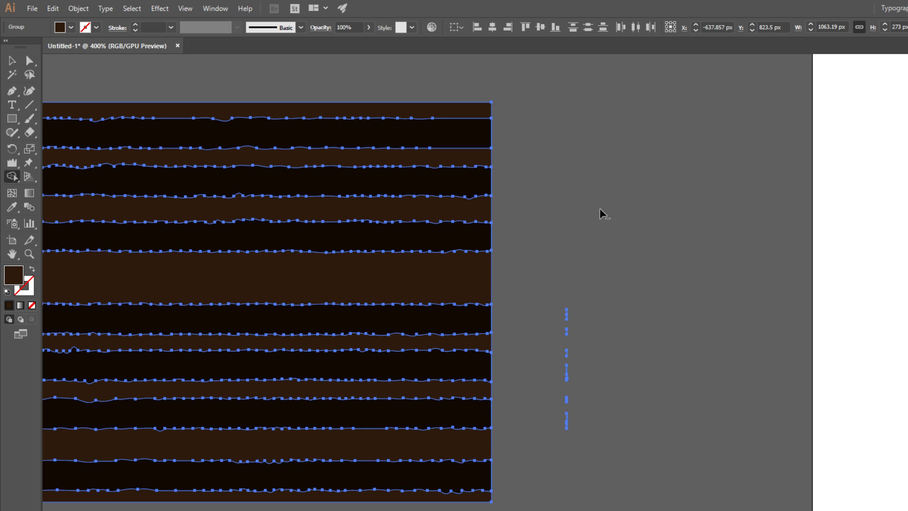
pyautogui.moveTo(574, 291); pyautogui.dragTo(564, 399)
pyautogui.scroll(-2, 576, 356)
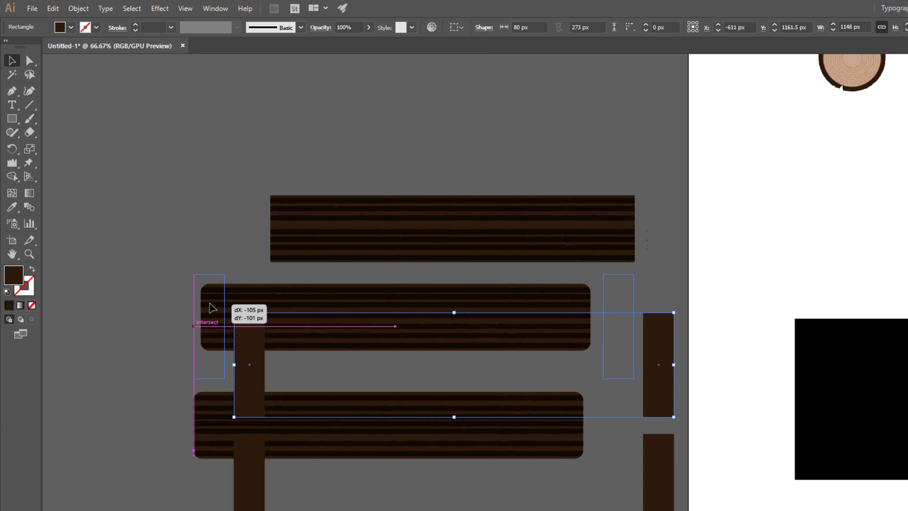
# Position a pair of end blocks over the middle plank's rounded ends and centre them horizontally with the plank.
pyautogui.moveTo(209, 305); pyautogui.dragTo(211, 307)
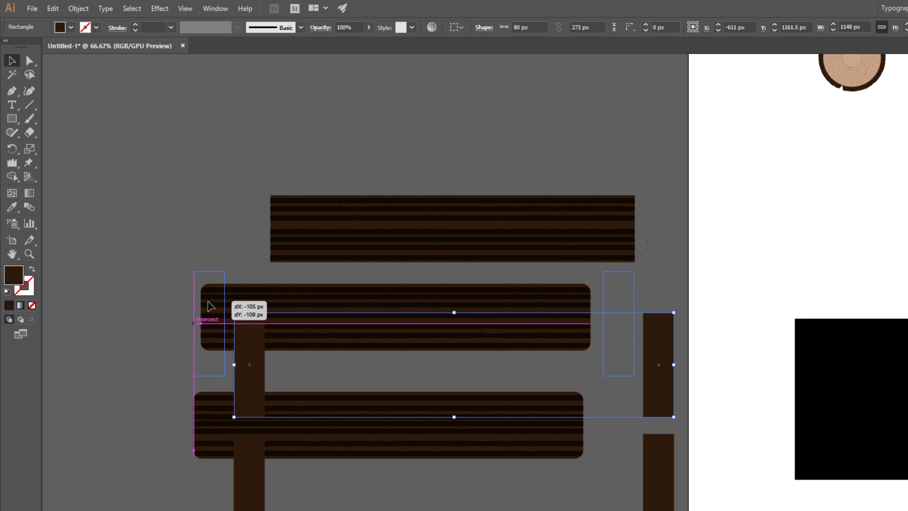
pyautogui.click(584, 346)
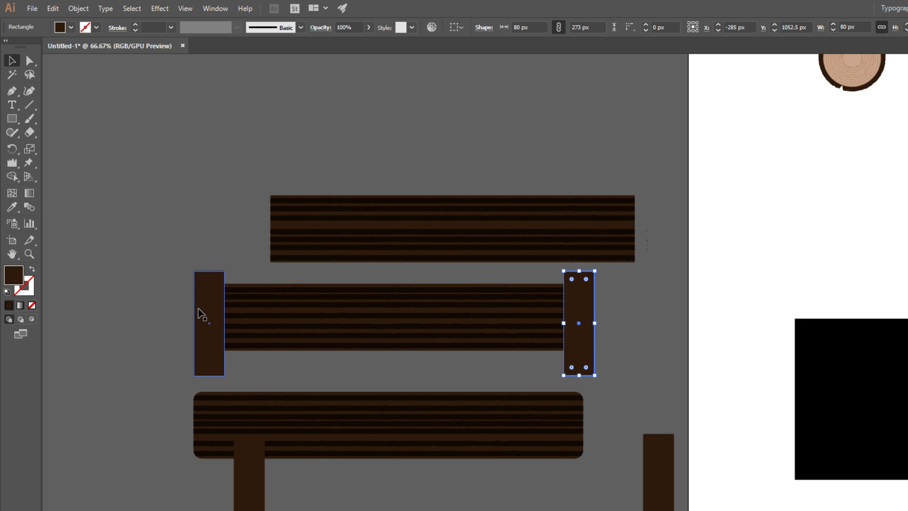
pyautogui.keyDown('shift'); pyautogui.click(204, 307); pyautogui.keyUp('shift')
pyautogui.click(139, 278)
pyautogui.click(260, 308)
pyautogui.click(493, 27)
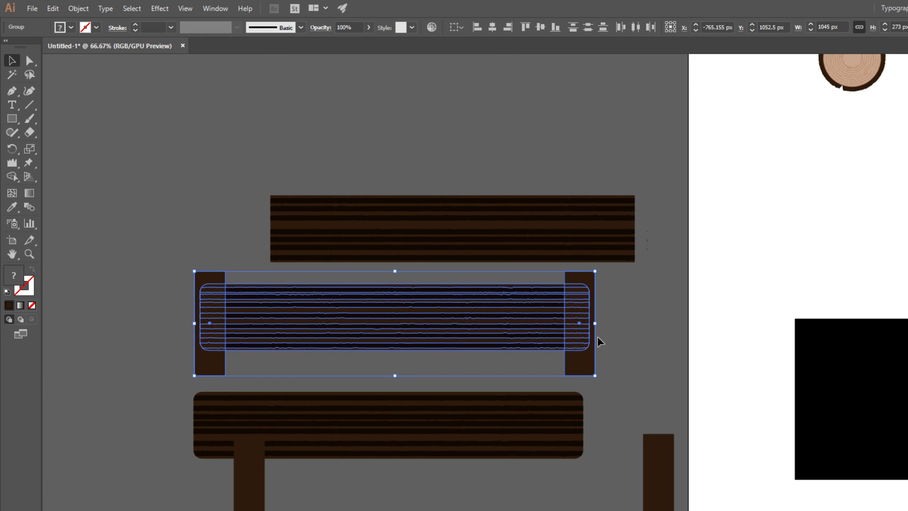
# Remove both end blocks and the covered rounded ends of the middle plank with Shape Builder.
pyautogui.hotkey('shift', 'm')
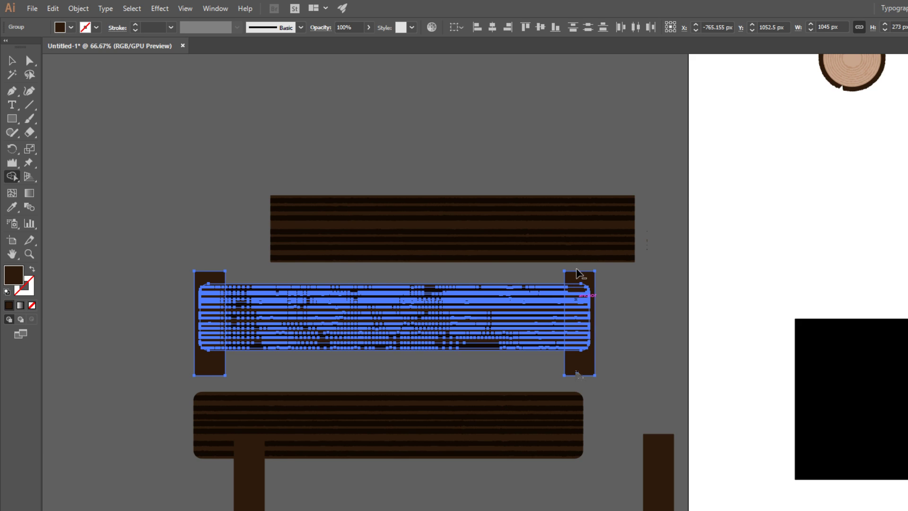
pyautogui.keyDown('alt'); pyautogui.click(580, 274); pyautogui.keyUp('alt')
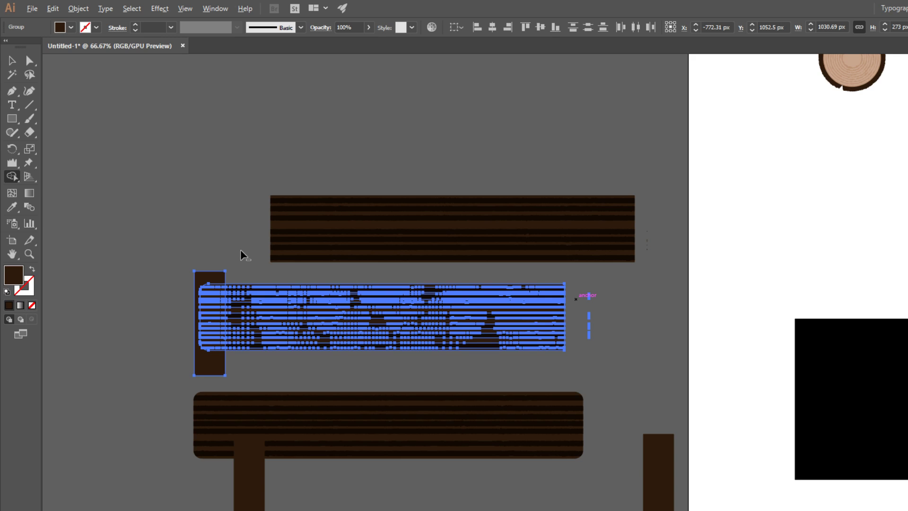
pyautogui.moveTo(240, 250); pyautogui.dragTo(209, 369)
pyautogui.press('v')
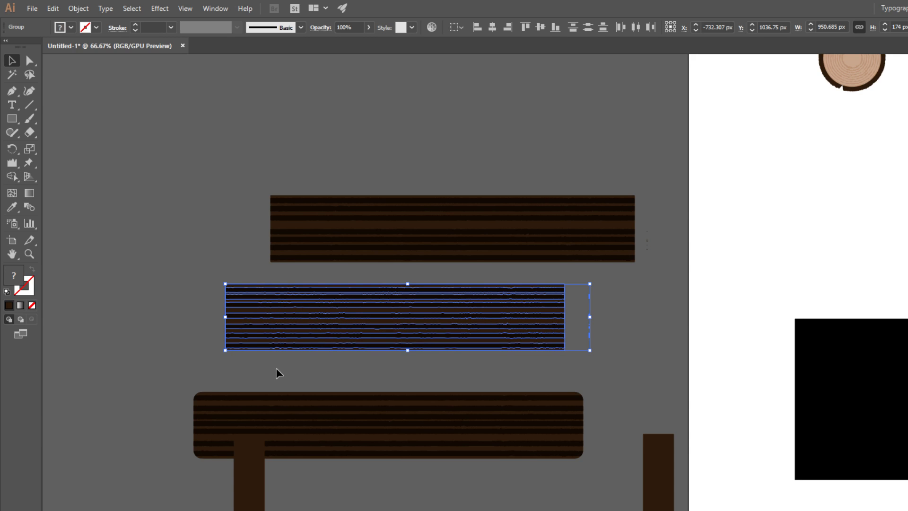
# Place the last pair of blocks over the bottom plank's rounded ends and centre them horizontally with it.
pyautogui.moveTo(257, 405); pyautogui.dragTo(207, 355)
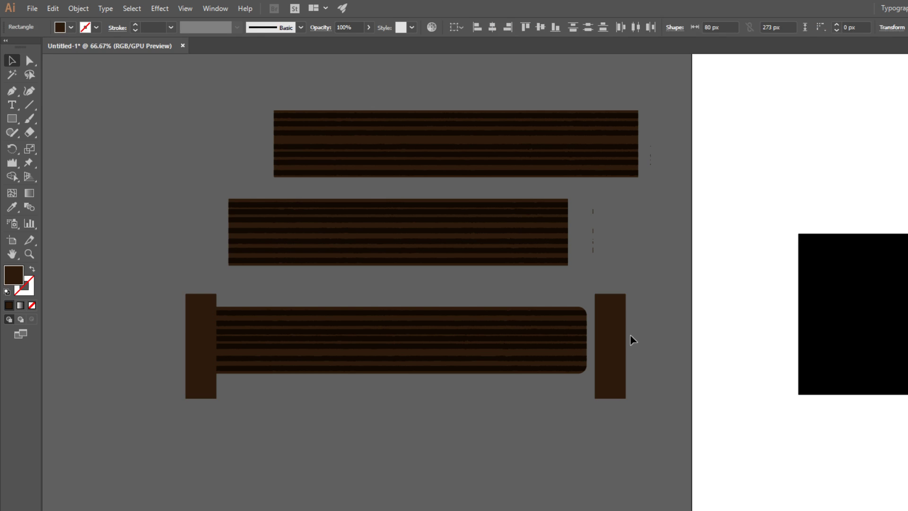
pyautogui.moveTo(622, 334); pyautogui.dragTo(587, 334)
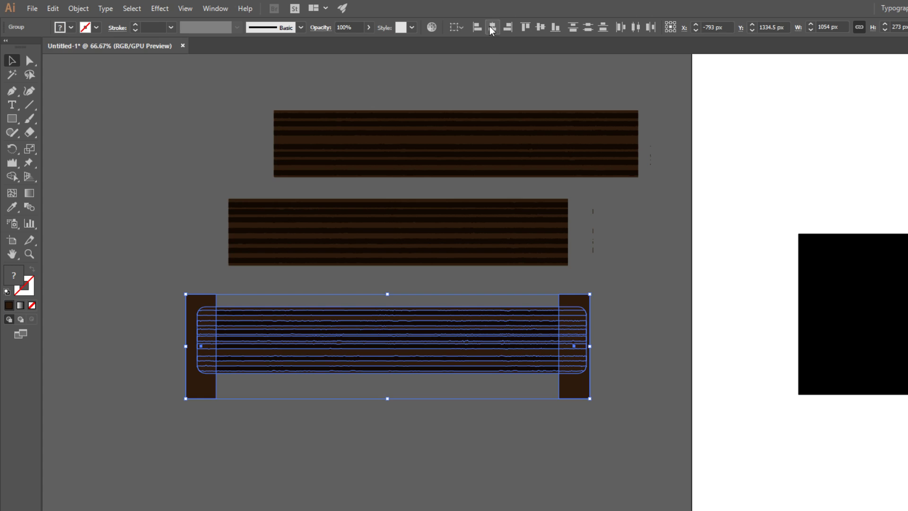
pyautogui.click(492, 27)
# Trim the bottom plank square by removing its end blocks and covered ends with Shape Builder.
pyautogui.hotkey('shift', 'm')
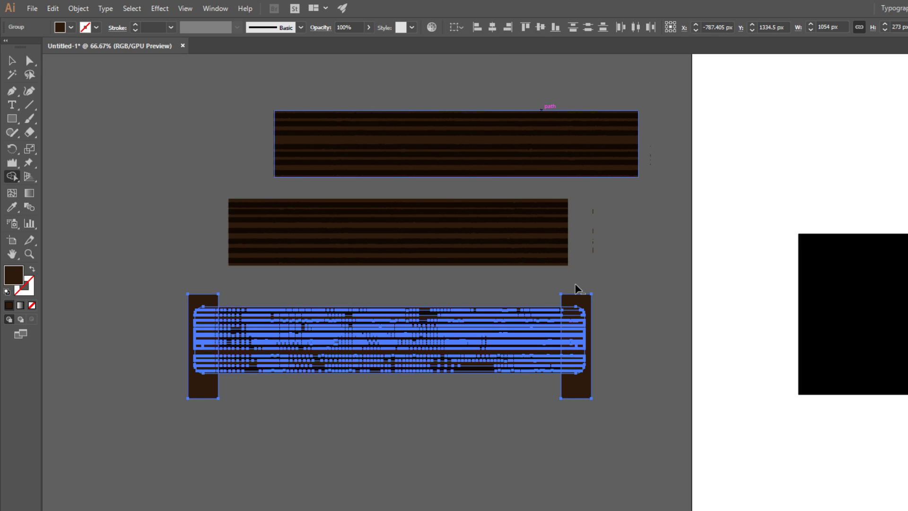
pyautogui.moveTo(576, 283); pyautogui.dragTo(577, 386)
pyautogui.moveTo(186, 263); pyautogui.dragTo(207, 342)
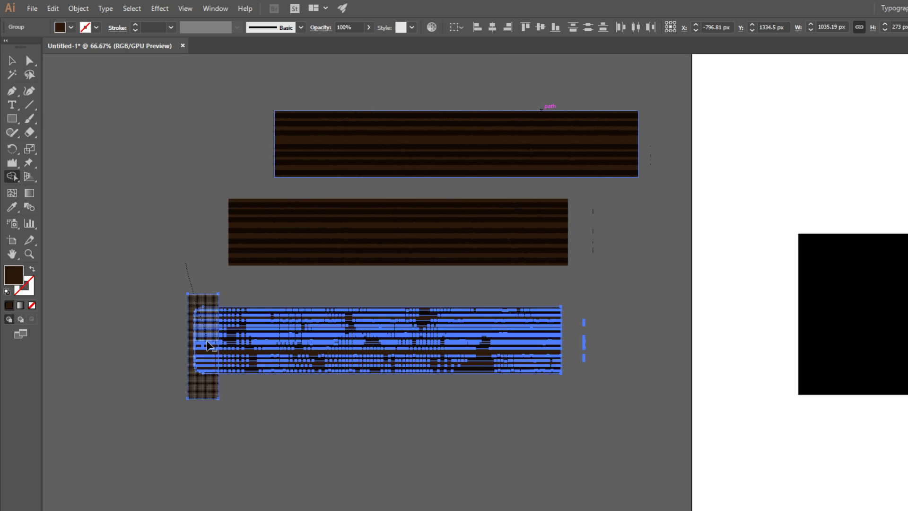
pyautogui.hotkey('ctrl', '-')
pyautogui.press('v')
# Set the bottom plank directly beneath the middle one and delete the stray slivers beside the planks.
pyautogui.moveTo(342, 378); pyautogui.dragTo(279, 408)
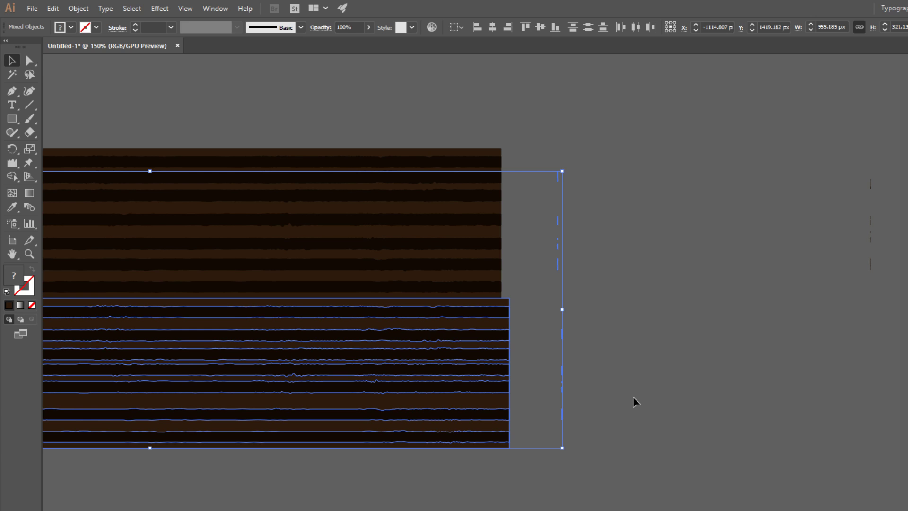
pyautogui.click(633, 396)
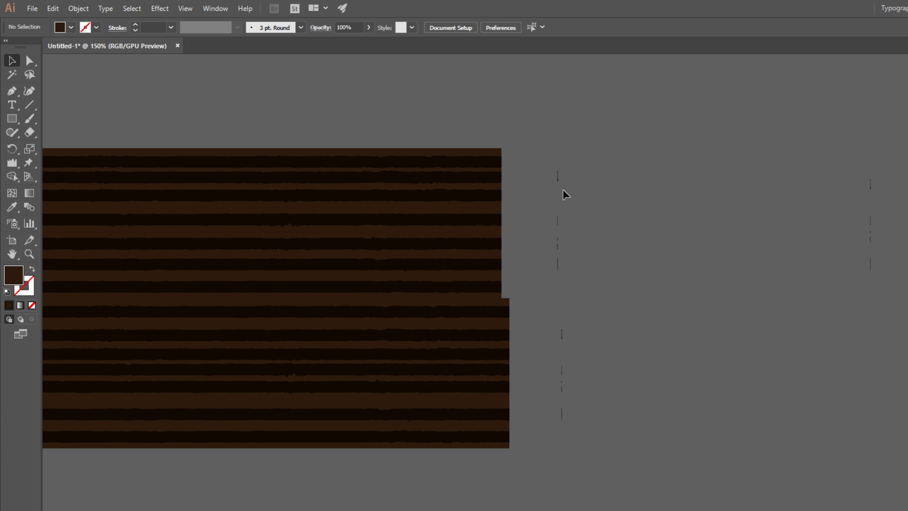
pyautogui.hotkey('ctrl', '-')
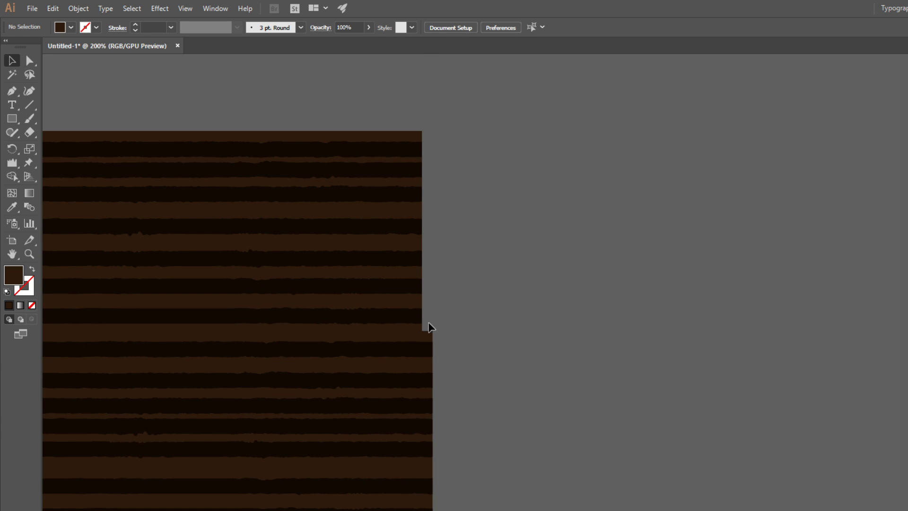
# Move the upper of the two stacked planks up and slightly to the right, away from the lower plank.
pyautogui.moveTo(427, 324); pyautogui.dragTo(324, 127)
pyautogui.click(498, 385)
pyautogui.moveTo(524, 127); pyautogui.dragTo(530, 115)
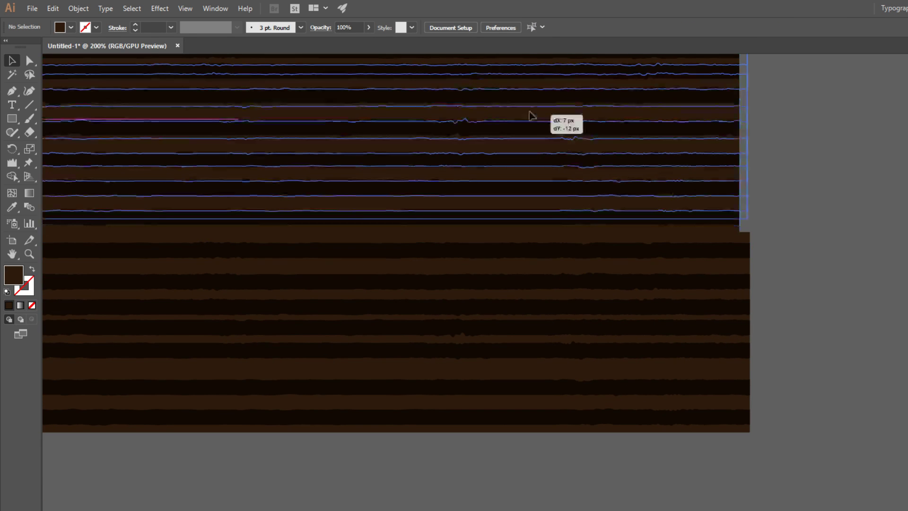
pyautogui.click(526, 410)
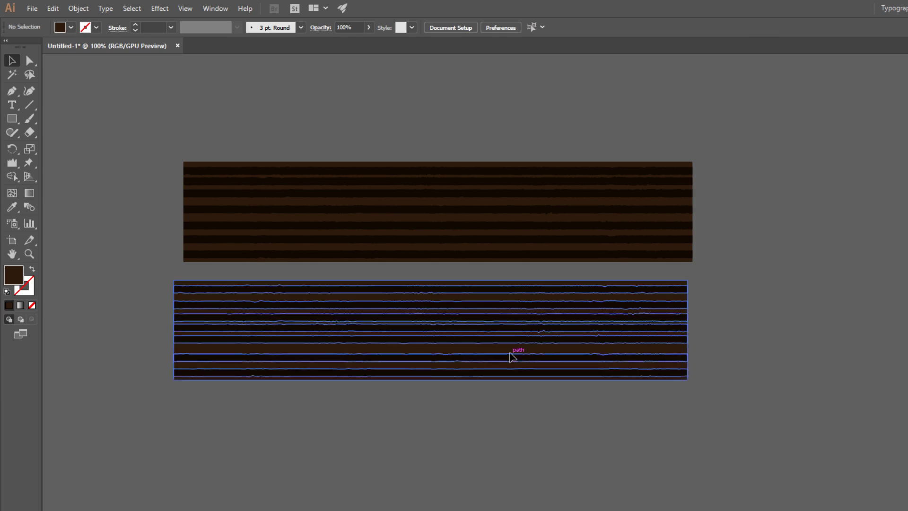
# Set the lower plank flush beneath the upper one with their ends aligned, and shorten it to the same width.
pyautogui.moveTo(336, 386); pyautogui.dragTo(345, 381)
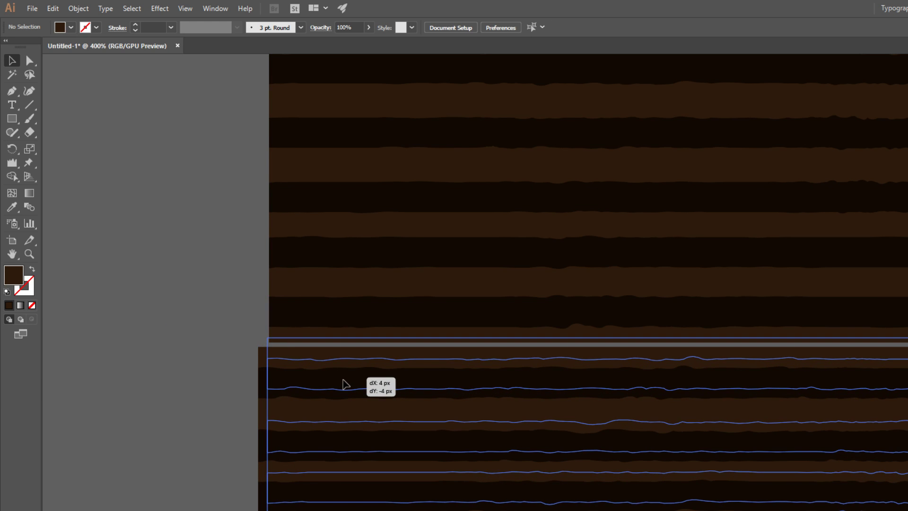
pyautogui.click(175, 334)
pyautogui.scroll(-5, 175, 334)
pyautogui.scroll(2, 230, 351)
pyautogui.moveTo(161, 356); pyautogui.dragTo(292, 354)
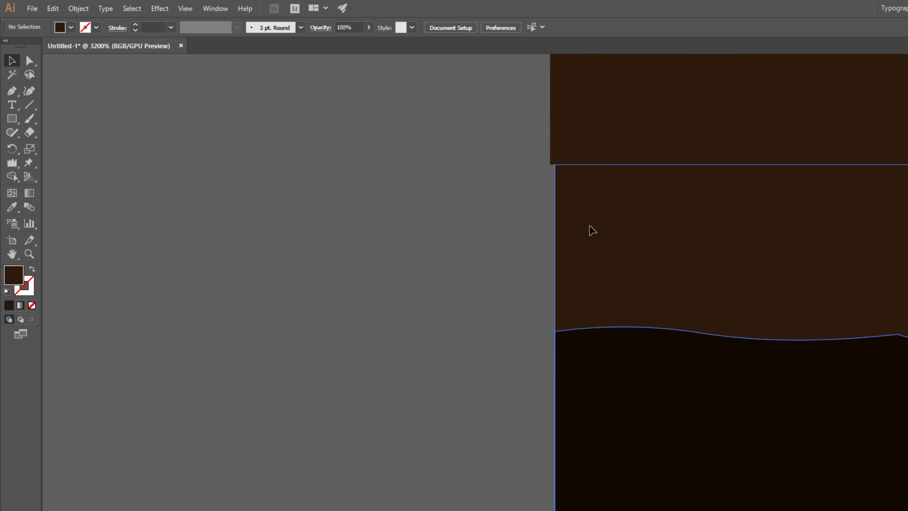
pyautogui.moveTo(588, 229); pyautogui.dragTo(585, 226)
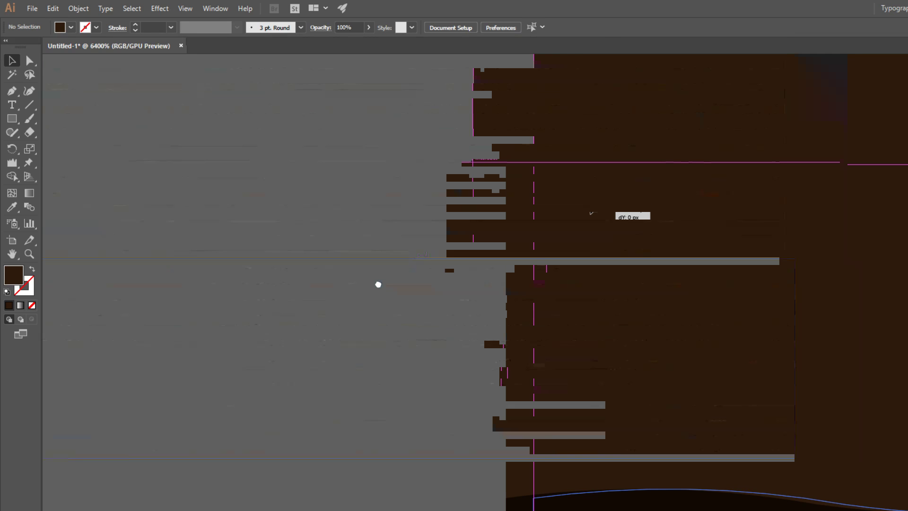
pyautogui.moveTo(591, 213); pyautogui.dragTo(354, 208)
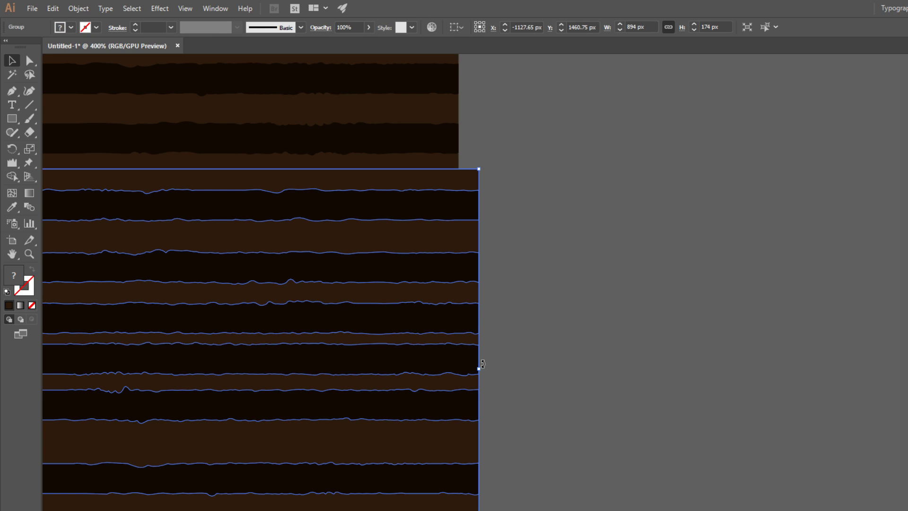
pyautogui.moveTo(480, 367); pyautogui.dragTo(460, 374)
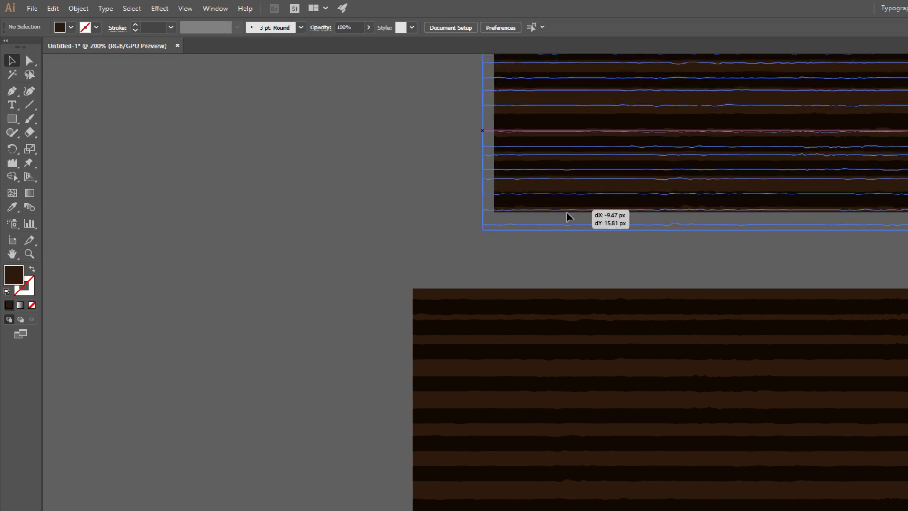
# Set the third plank flush on top of the stacked pair and shorten it to match their width.
pyautogui.moveTo(567, 212); pyautogui.dragTo(499, 266)
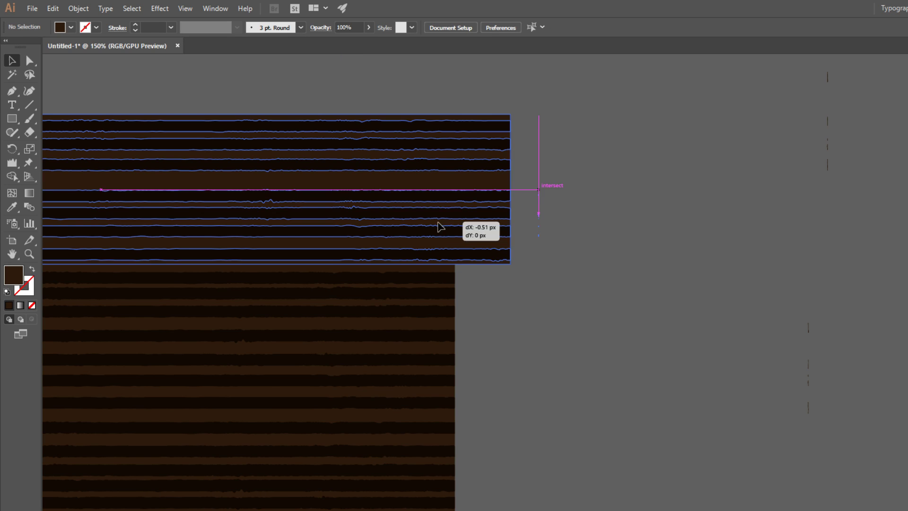
pyautogui.moveTo(441, 227); pyautogui.dragTo(441, 228)
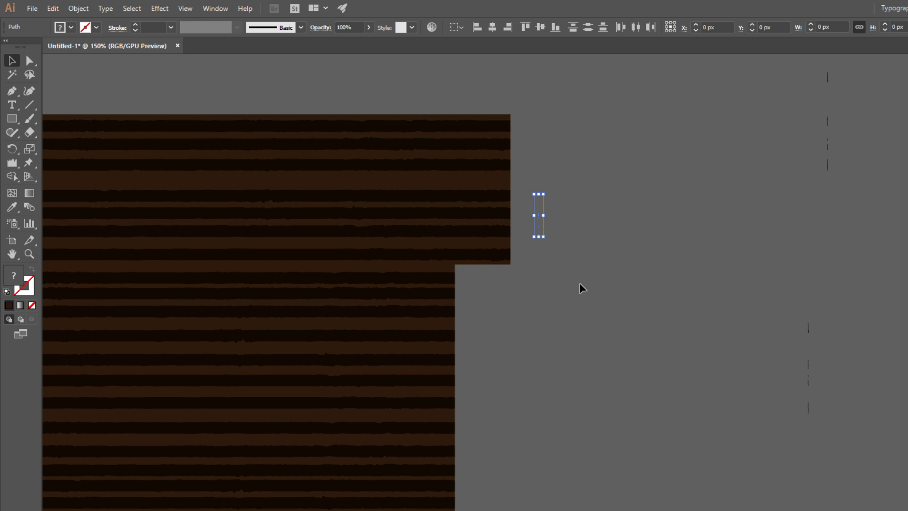
pyautogui.moveTo(525, 277); pyautogui.dragTo(472, 135)
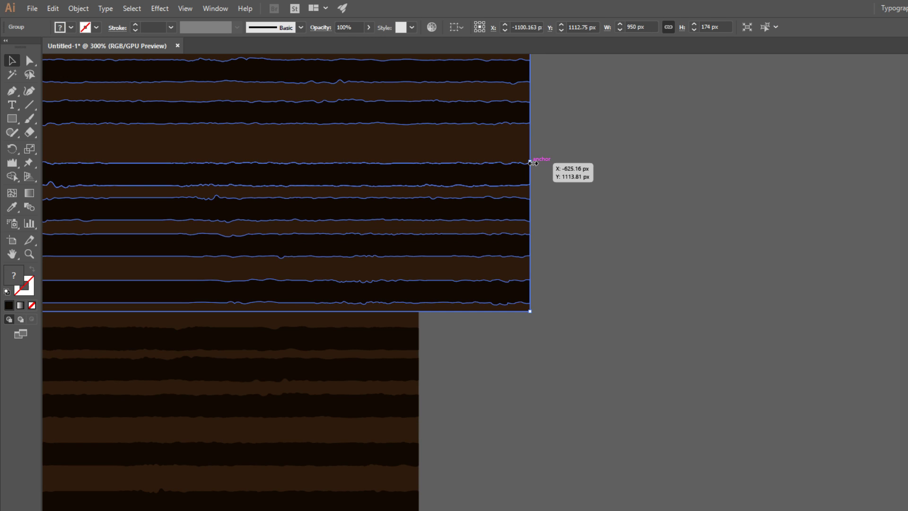
pyautogui.moveTo(531, 163); pyautogui.dragTo(419, 163)
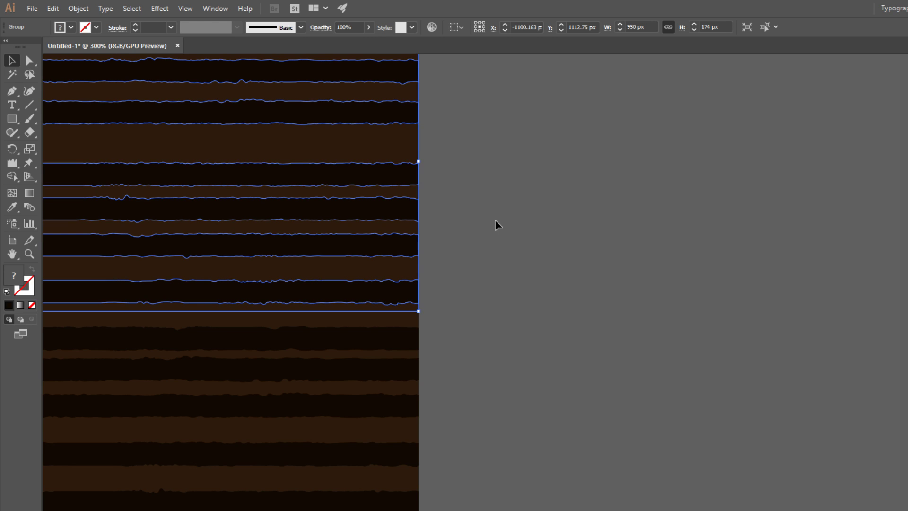
# Spread the three planks apart and bring them up beside the log ends at the artboard.
pyautogui.scroll(-5, 497, 225)
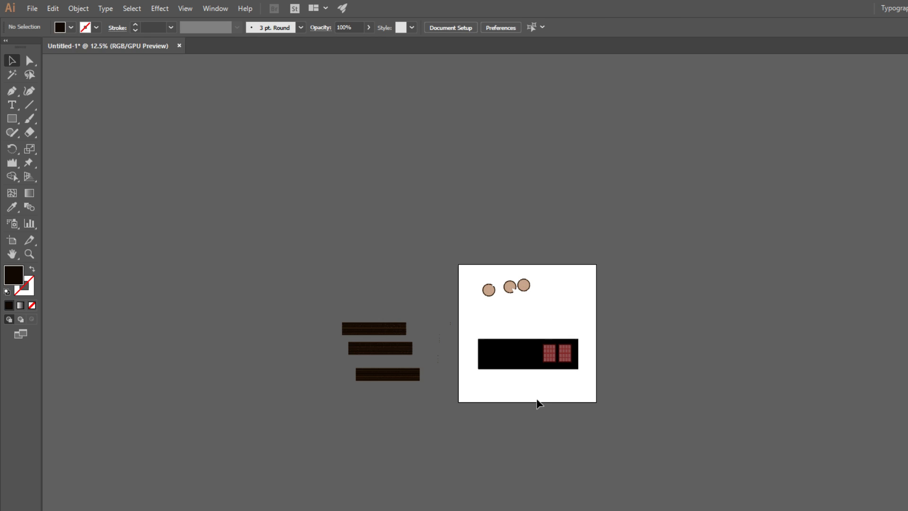
pyautogui.scroll(3, 544, 369)
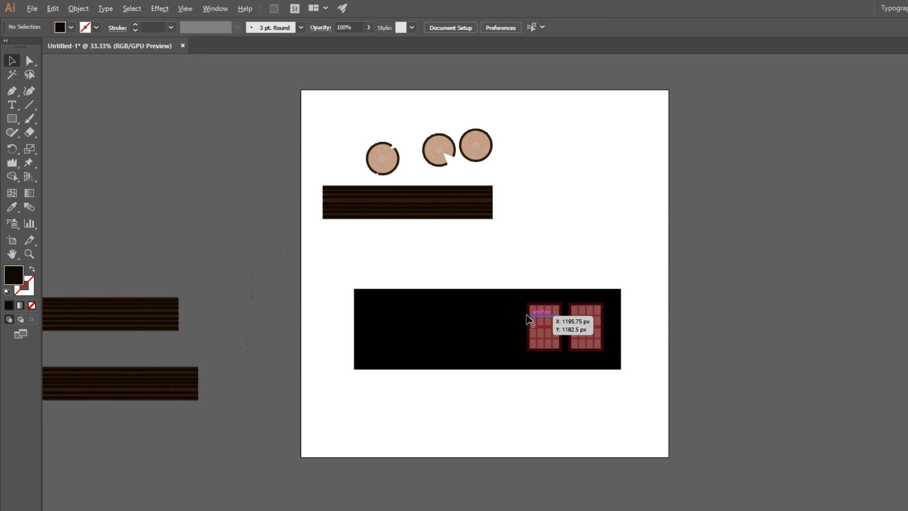
pyautogui.moveTo(264, 302); pyautogui.dragTo(563, 210)
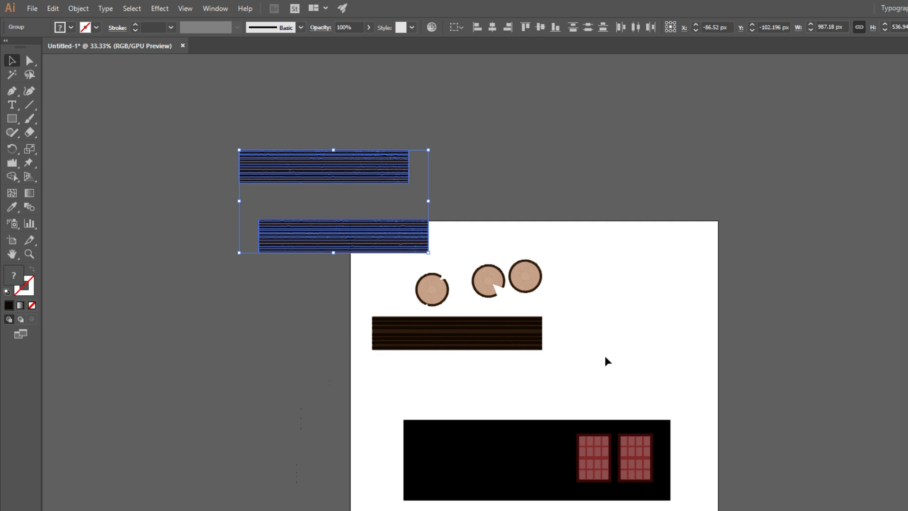
pyautogui.click(529, 358)
pyautogui.scroll(1, 529, 358)
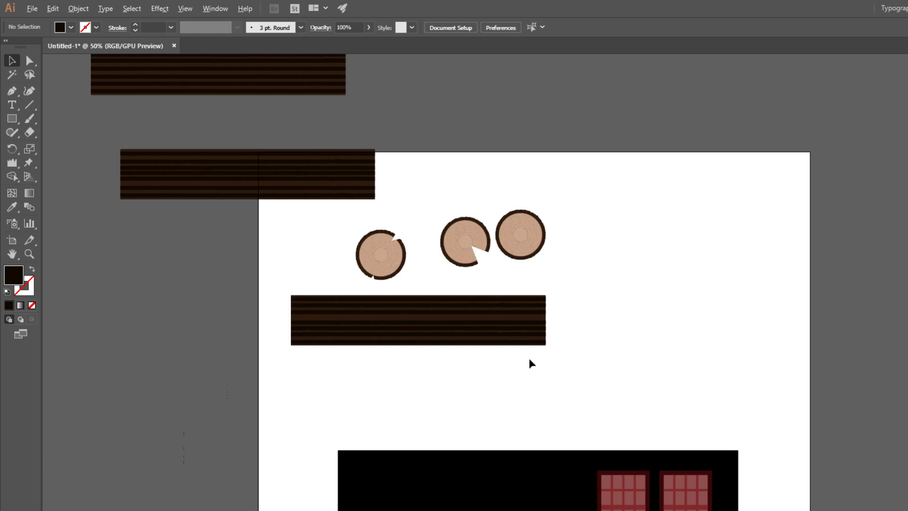
pyautogui.scroll(1, 529, 359)
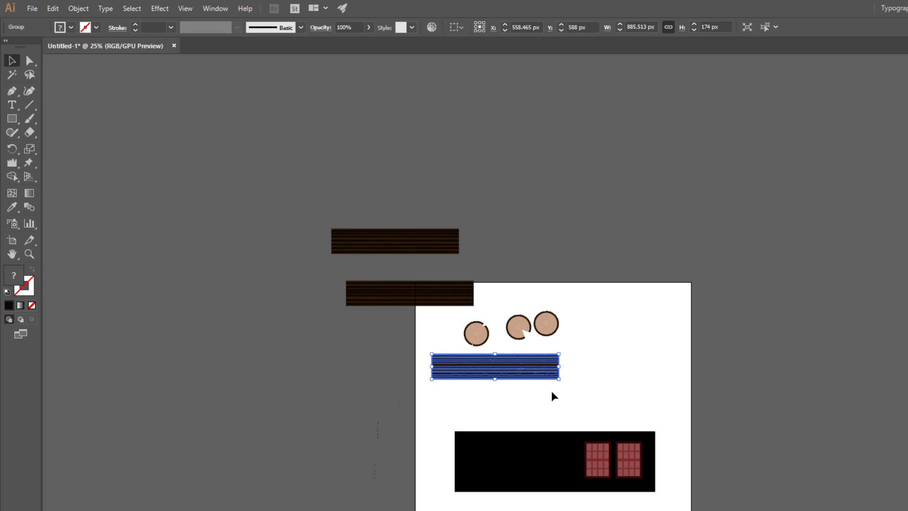
# Select the three planks and log ends together and scale them down over the end of the black cabin wall.
pyautogui.hotkey('ctrl', 'a')
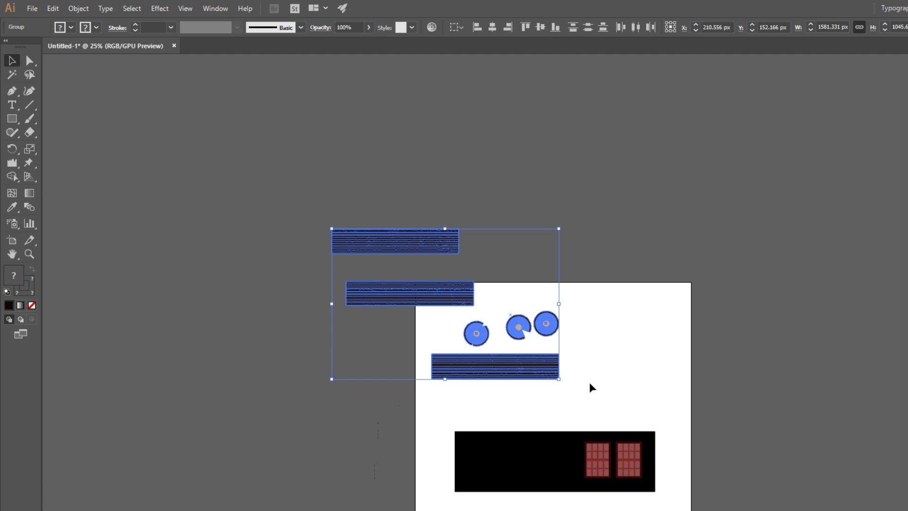
pyautogui.moveTo(590, 382); pyautogui.dragTo(423, 259)
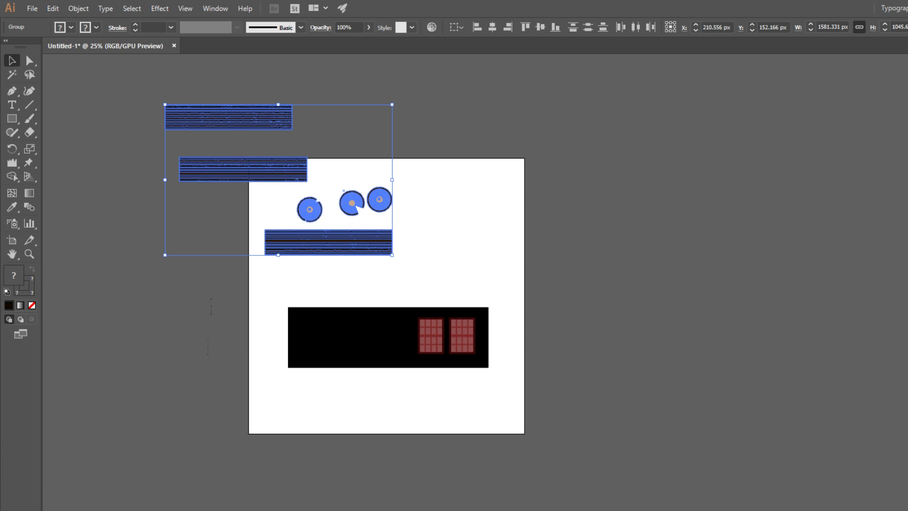
pyautogui.scroll(3, 428, 254)
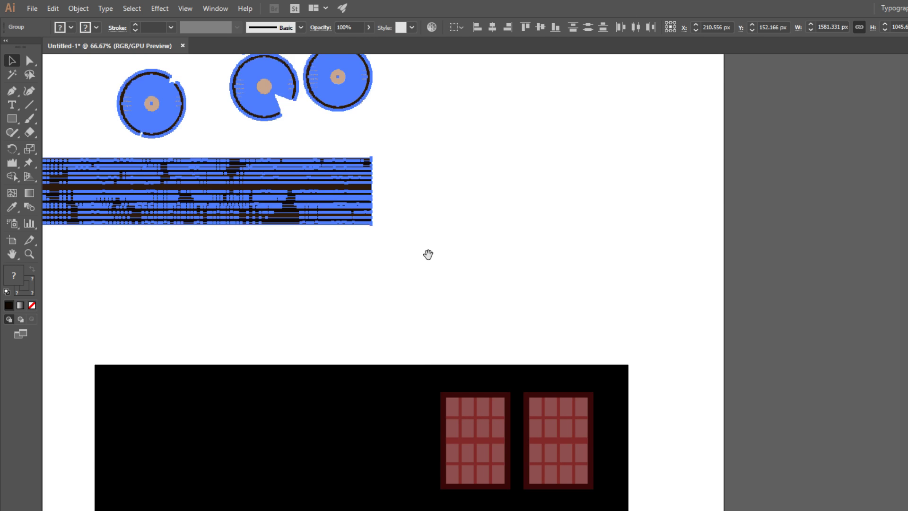
pyautogui.scroll(-2, 428, 255)
pyautogui.moveTo(443, 219); pyautogui.dragTo(596, 366)
pyautogui.scroll(3, 614, 348)
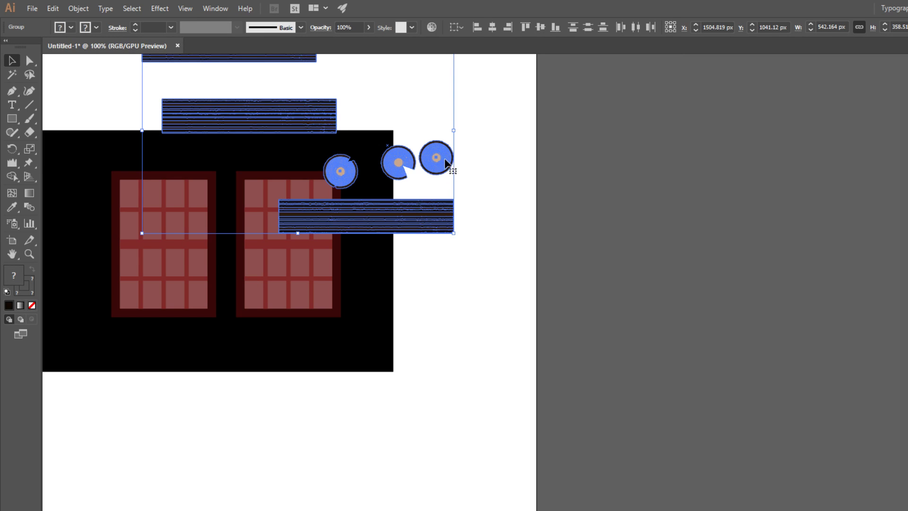
pyautogui.moveTo(442, 159); pyautogui.dragTo(414, 141)
pyautogui.click(454, 207)
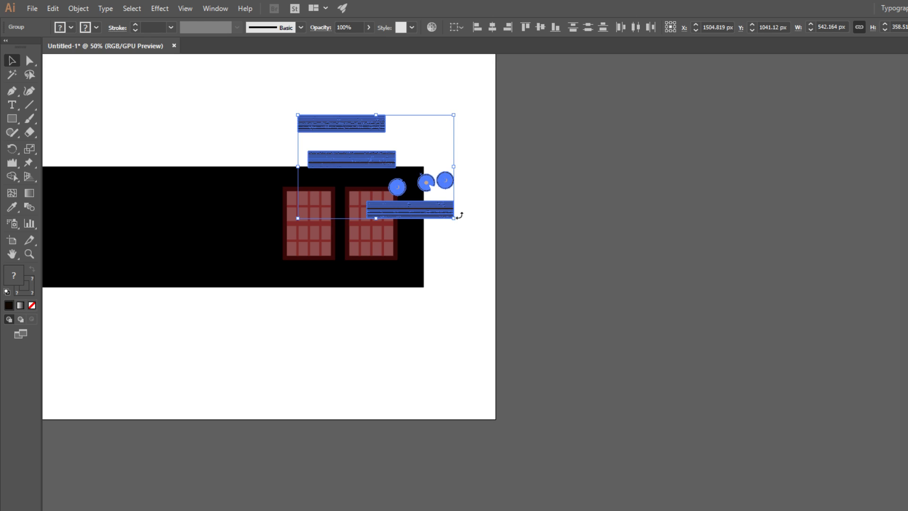
# Delete the black wall rectangle and set the two red windows outside the artboard.
pyautogui.click(343, 259)
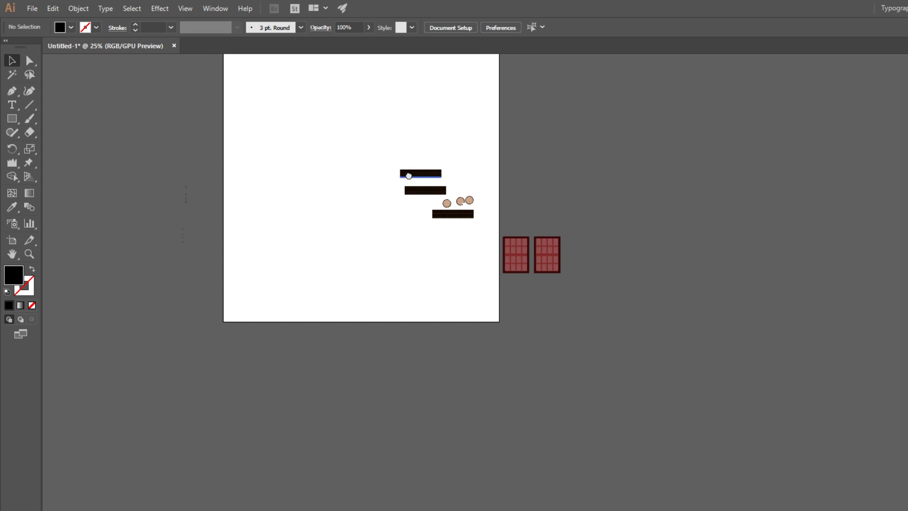
pyautogui.press('space')
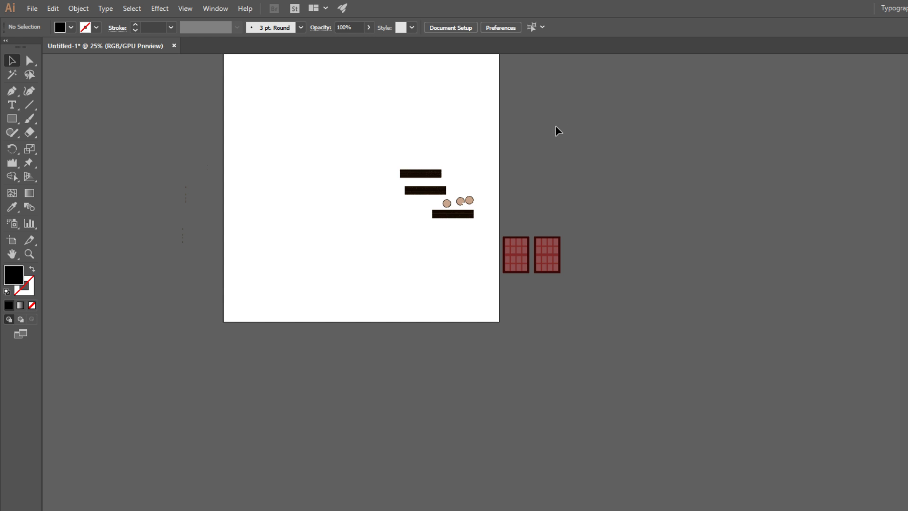
# Move the middle plank to the lower part of the artboard and stretch it into a long base plank.
pyautogui.hotkey('ctrl', '+')
pyautogui.moveTo(418, 189); pyautogui.dragTo(384, 280)
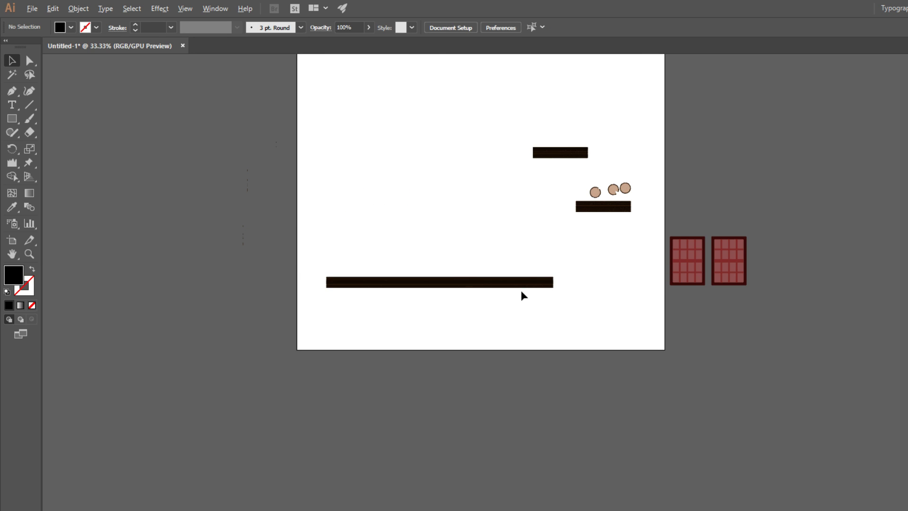
# Rest the notched log end on the long plank, slightly in from its right end.
pyautogui.scroll(1, 520, 290)
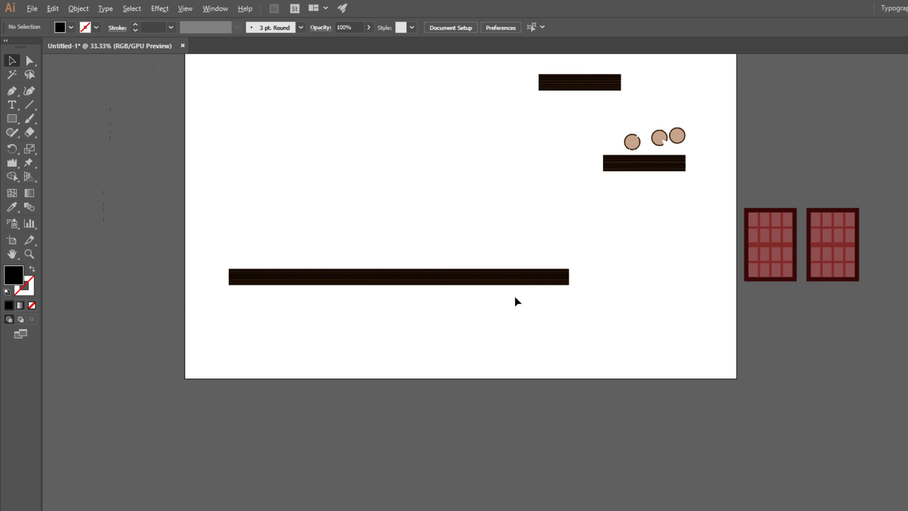
pyautogui.scroll(1, 516, 298)
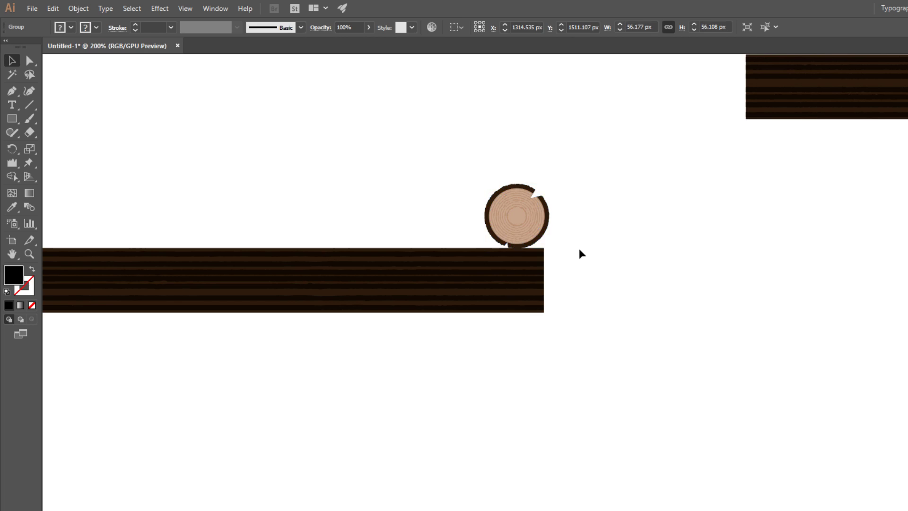
pyautogui.moveTo(515, 226); pyautogui.dragTo(498, 224)
pyautogui.click(583, 325)
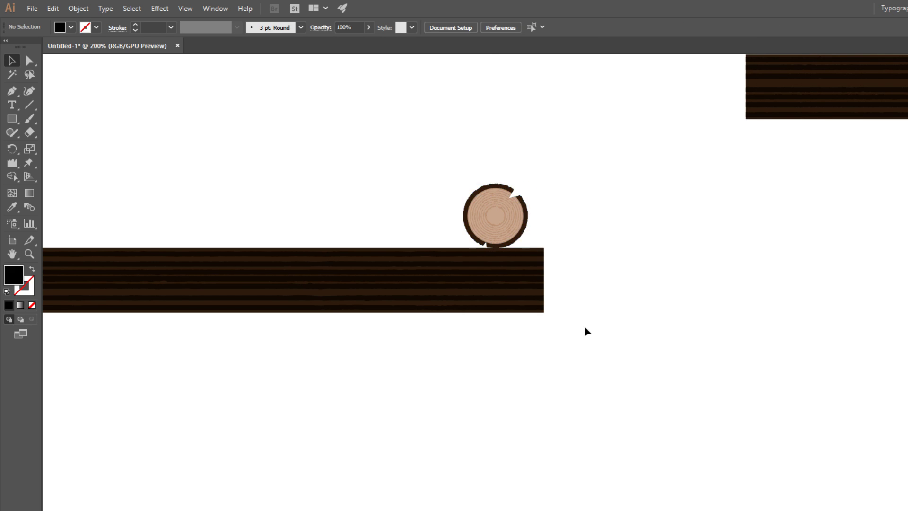
# Place a short plank on top of the long plank, flush against the left side of the log end.
pyautogui.scroll(-1, 586, 314)
pyautogui.scroll(-2, 590, 313)
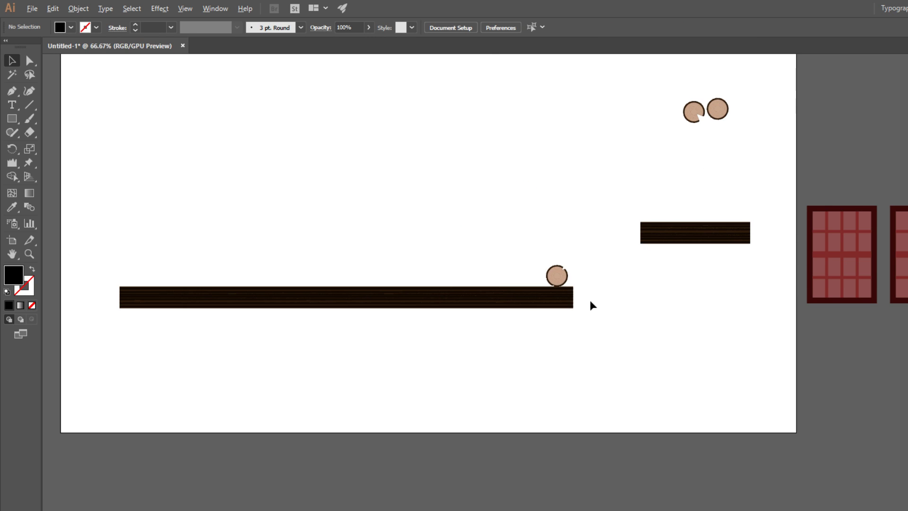
pyautogui.scroll(4, 555, 319)
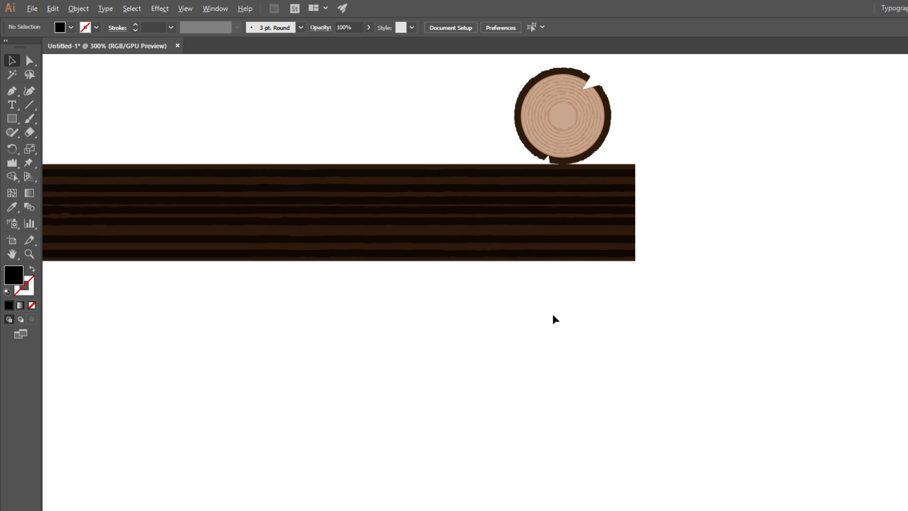
pyautogui.scroll(-4, 553, 315)
pyautogui.moveTo(610, 219); pyautogui.dragTo(551, 361)
pyautogui.scroll(5, 433, 246)
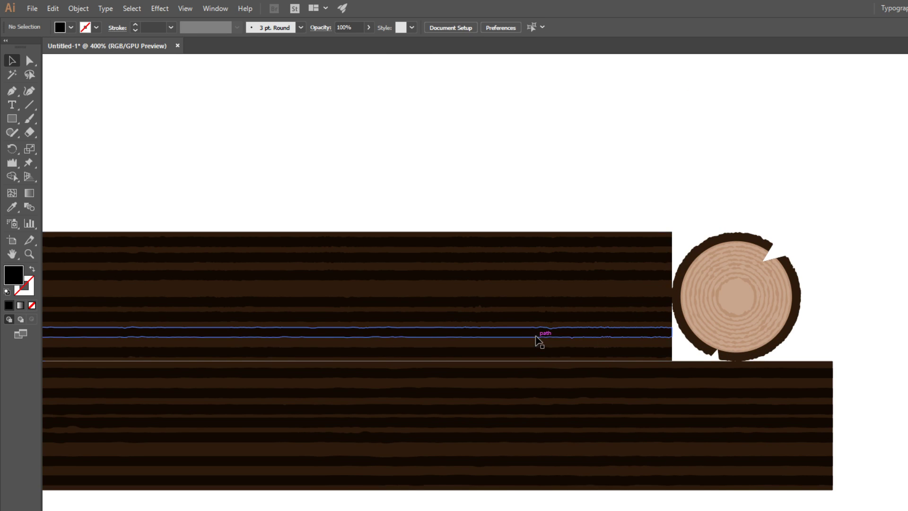
pyautogui.scroll(-4, 465, 235)
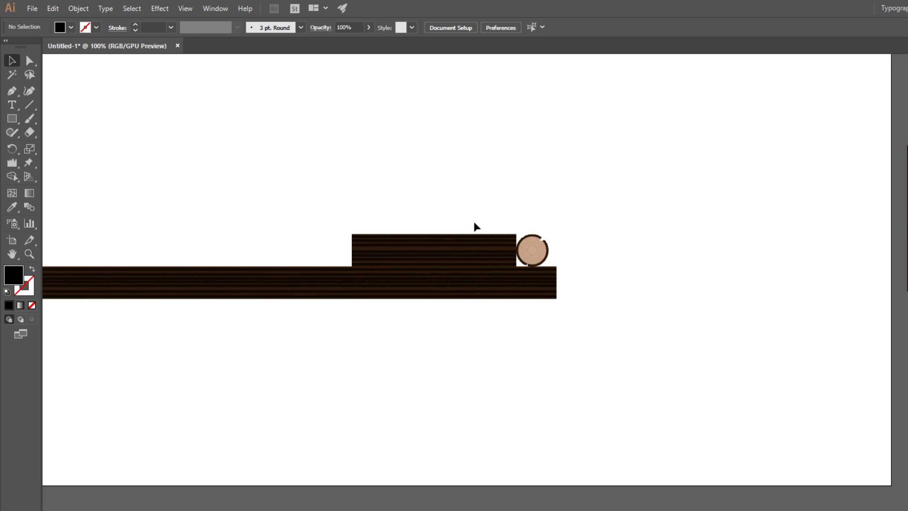
# Lift the log end and the short plank off the long plank.
pyautogui.moveTo(529, 248); pyautogui.dragTo(537, 155)
pyautogui.click(580, 165)
pyautogui.scroll(3, 580, 159)
pyautogui.scroll(-2, 456, 182)
pyautogui.moveTo(456, 182); pyautogui.dragTo(461, 346)
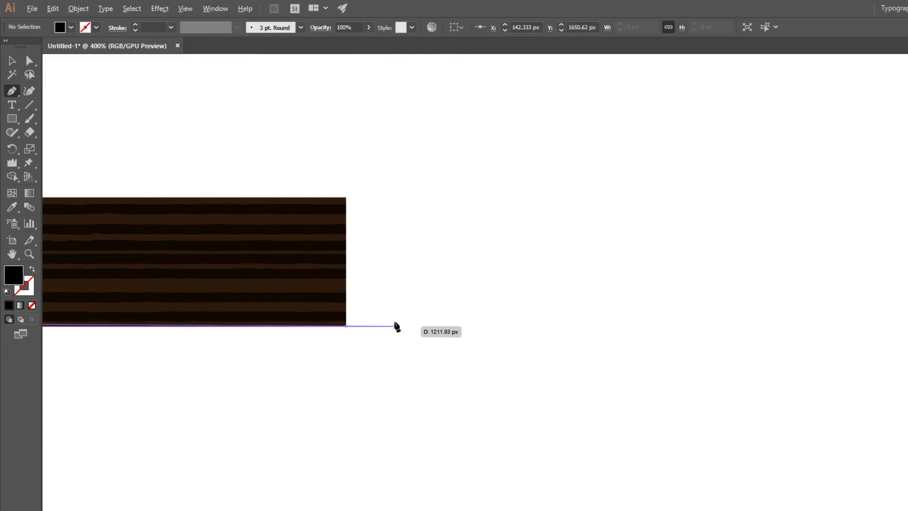
# Draw a thin black strip along the long plank's lower edge with the Pen tool and trim its overhanging ends to the plank.
pyautogui.click(355, 311)
pyautogui.click(354, 336)
pyautogui.scroll(-2, 352, 339)
pyautogui.moveTo(318, 373); pyautogui.dragTo(834, 373)
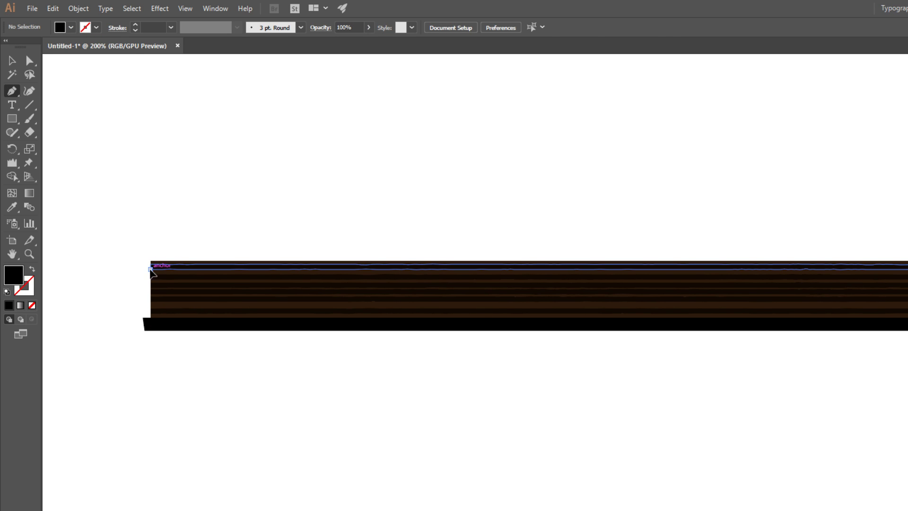
pyautogui.scroll(-3, 151, 270)
pyautogui.moveTo(445, 300); pyautogui.dragTo(617, 305)
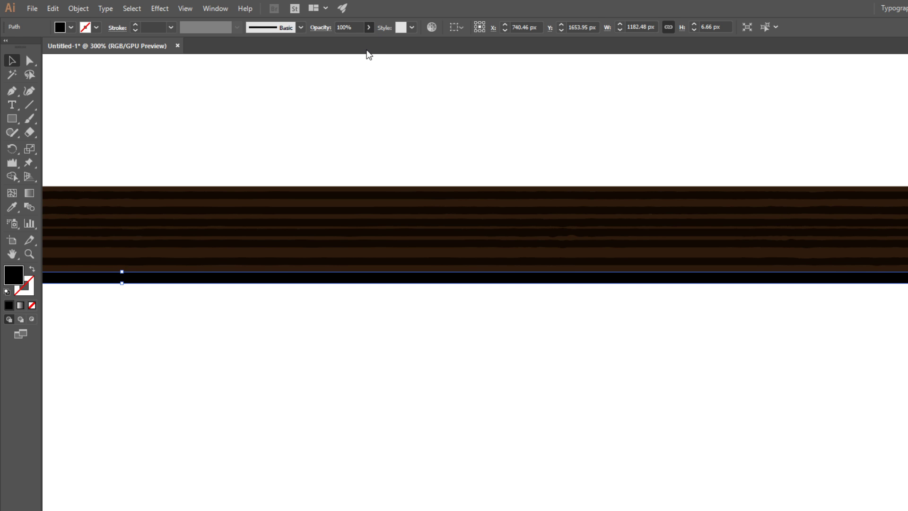
# Set the black strip's opacity to 17% as a shadow on the long plank.
pyautogui.hotkey('ctrl', '=')
pyautogui.hotkey('ctrl', '=')
pyautogui.hotkey('ctrl', '=')
pyautogui.press('1')
pyautogui.press('7')
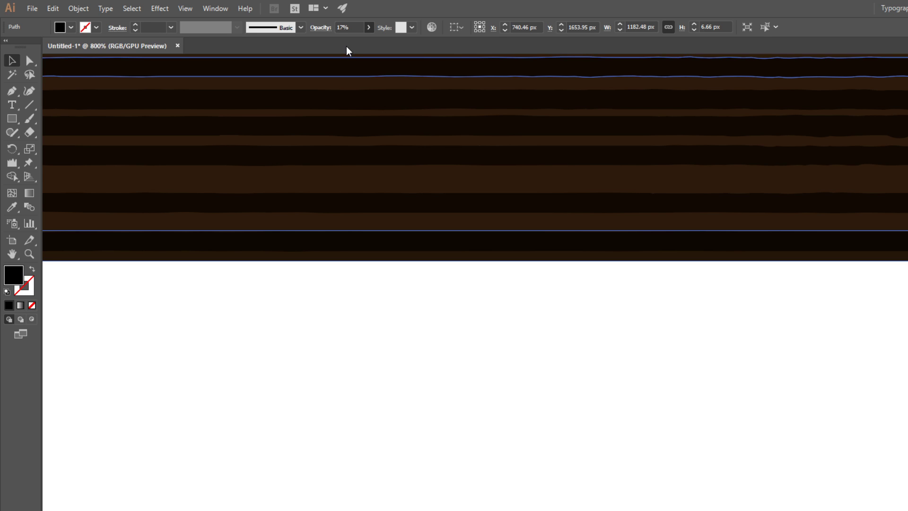
# Move the short plank below the long plank and snap it flush against the long plank's lower edge.
pyautogui.moveTo(577, 193); pyautogui.dragTo(421, 385)
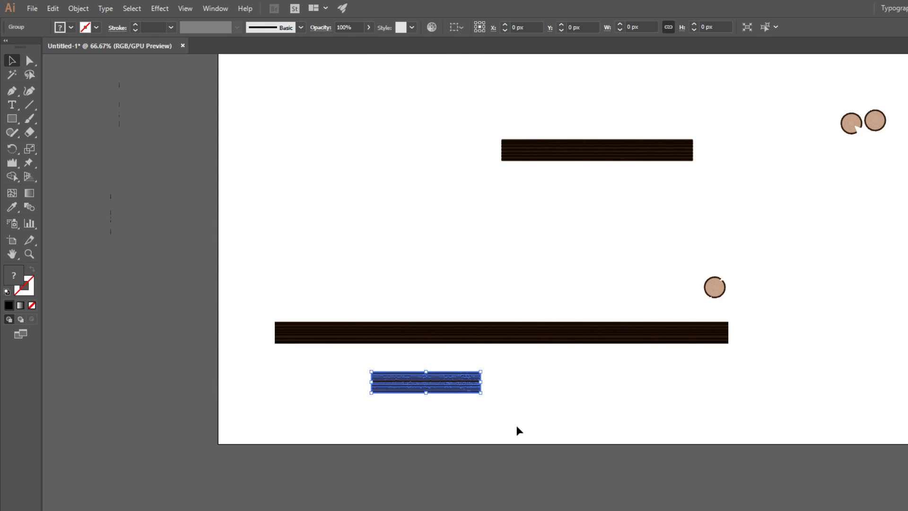
pyautogui.moveTo(416, 336); pyautogui.dragTo(457, 210)
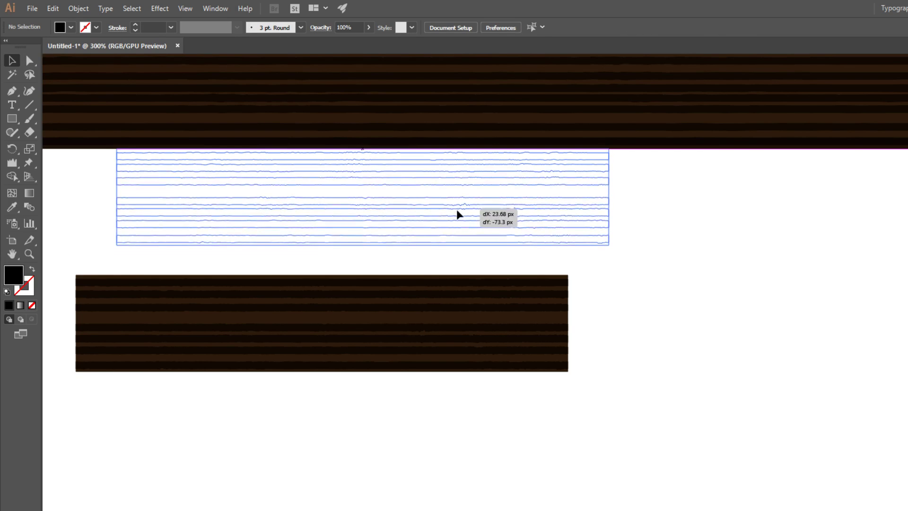
# Set the black shadow strip on the long plank's lower edge to 32% opacity and heighten it to about 12.5 px.
pyautogui.moveTo(222, 232); pyautogui.dragTo(415, 302)
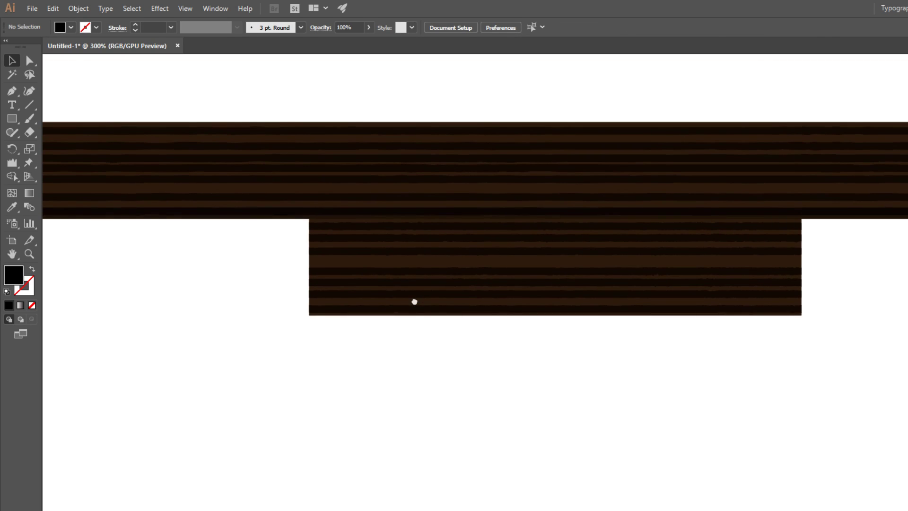
pyautogui.hscroll(-2, 414, 302)
pyautogui.click(304, 225)
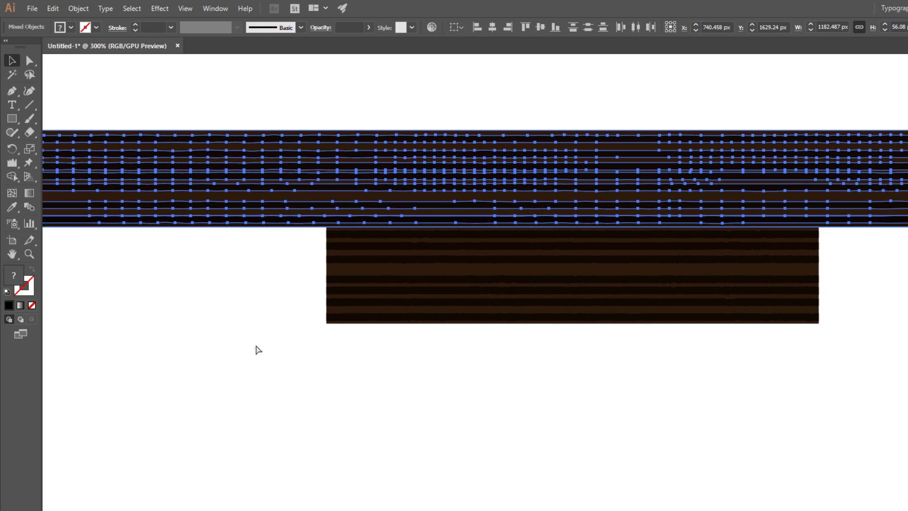
pyautogui.hotkey('ctrl', 'h')
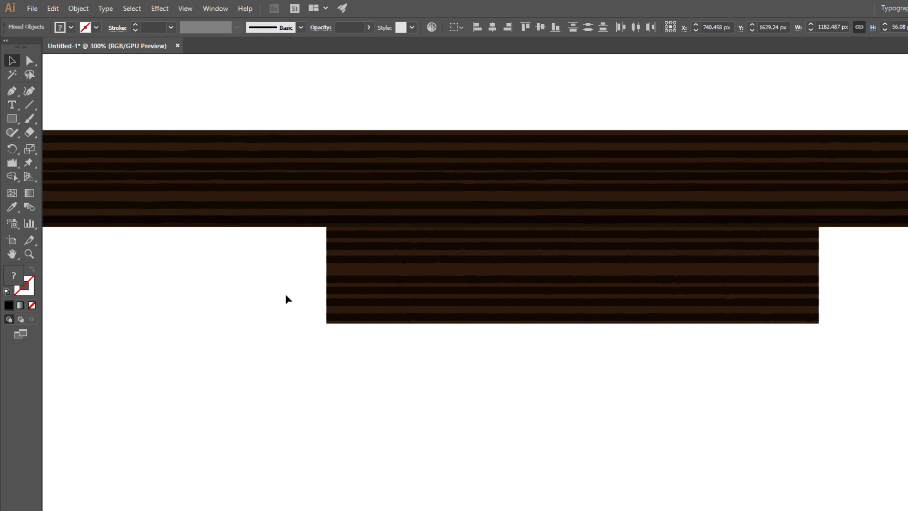
pyautogui.click(562, 196)
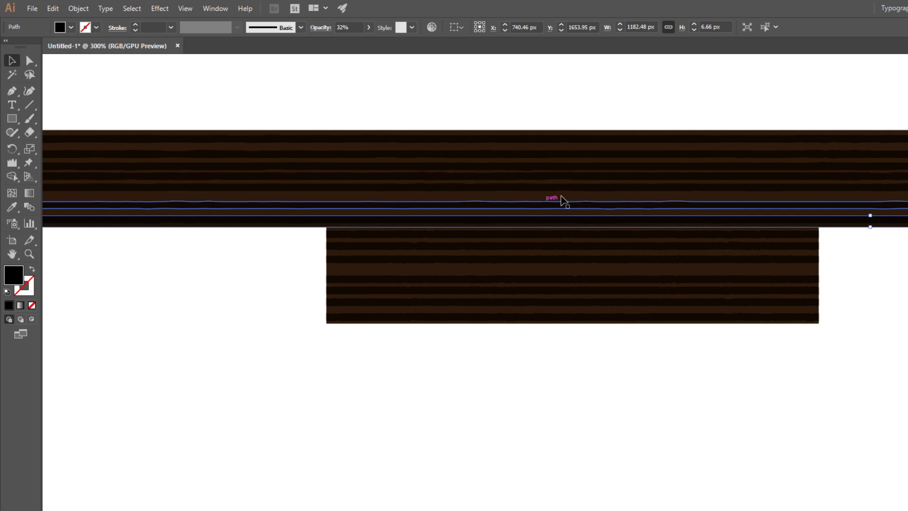
pyautogui.hotkey('ctrl', '+')
pyautogui.click(541, 274)
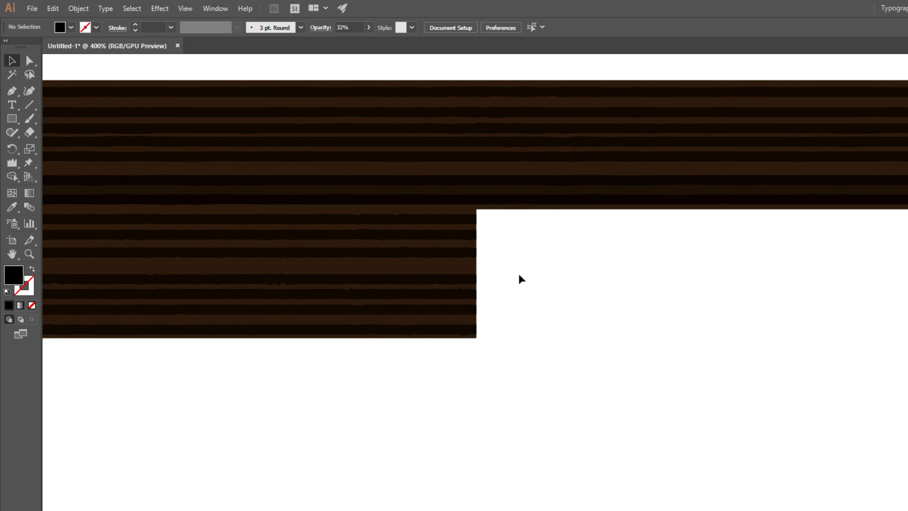
# Stretch the shadow strip down to the long plank's lower edge, 14.74 px high, and set its opacity to 49%.
pyautogui.moveTo(445, 268); pyautogui.dragTo(443, 283)
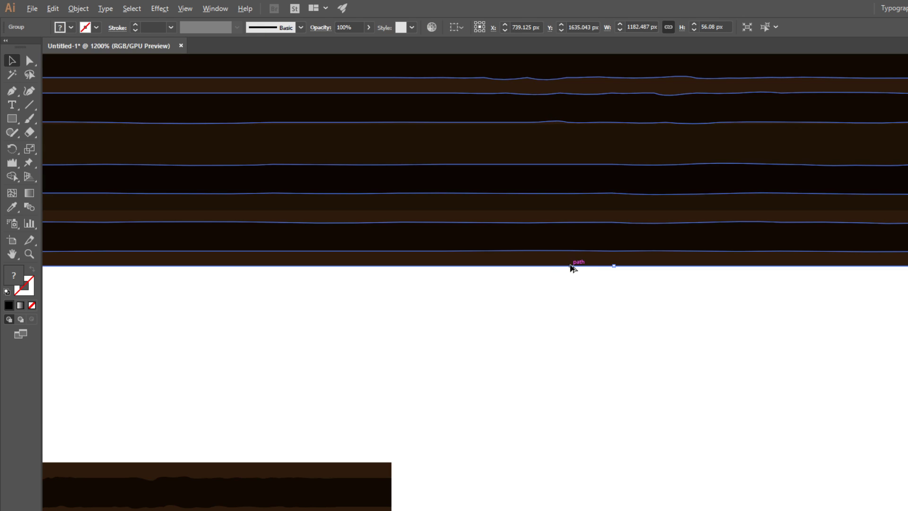
pyautogui.scroll(-4, 571, 266)
pyautogui.hotkey('ctrl', 'z')
pyautogui.moveTo(555, 239); pyautogui.dragTo(541, 279)
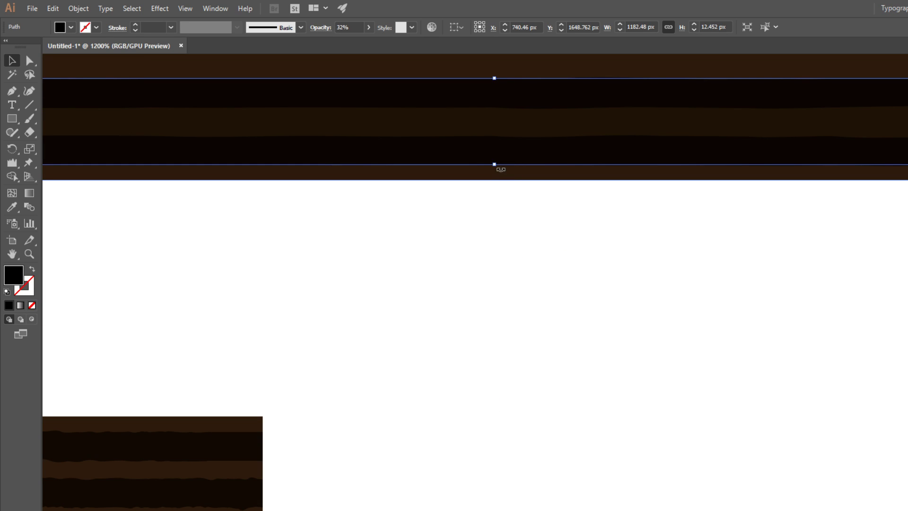
pyautogui.moveTo(496, 167); pyautogui.dragTo(497, 181)
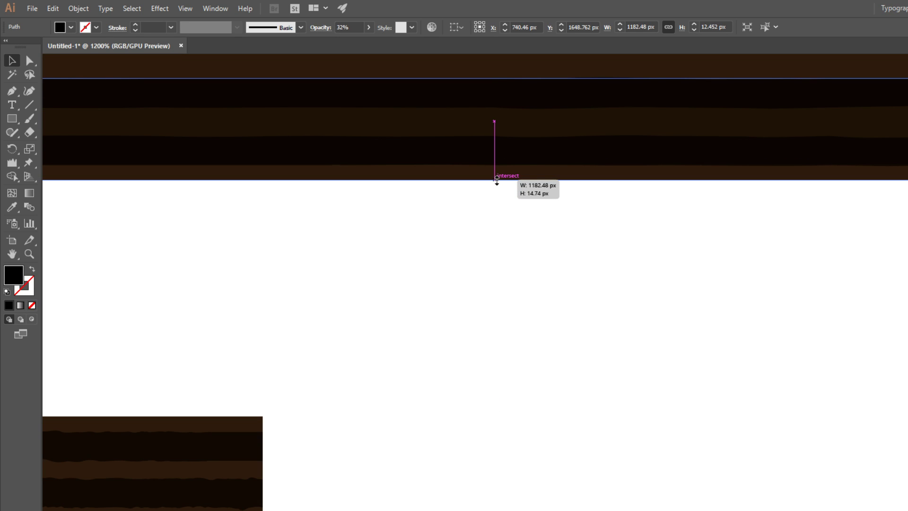
pyautogui.moveTo(497, 181); pyautogui.dragTo(497, 181)
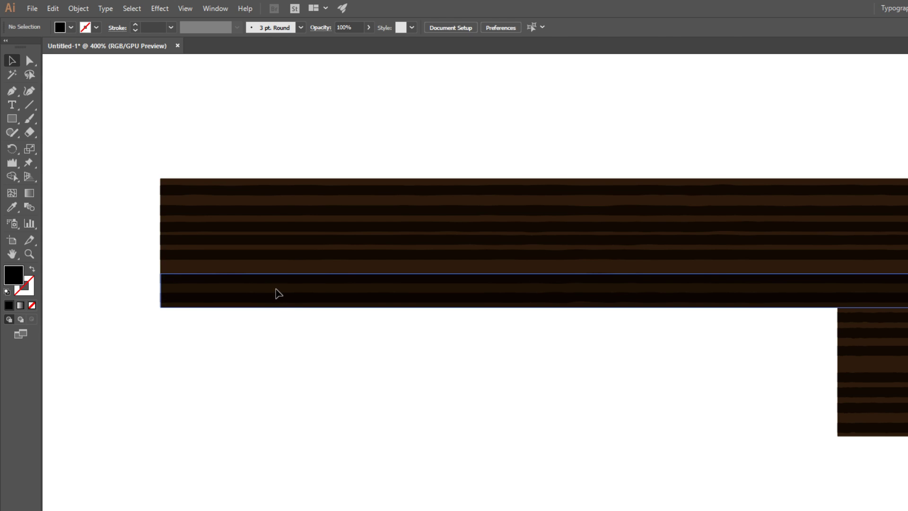
pyautogui.click(279, 293)
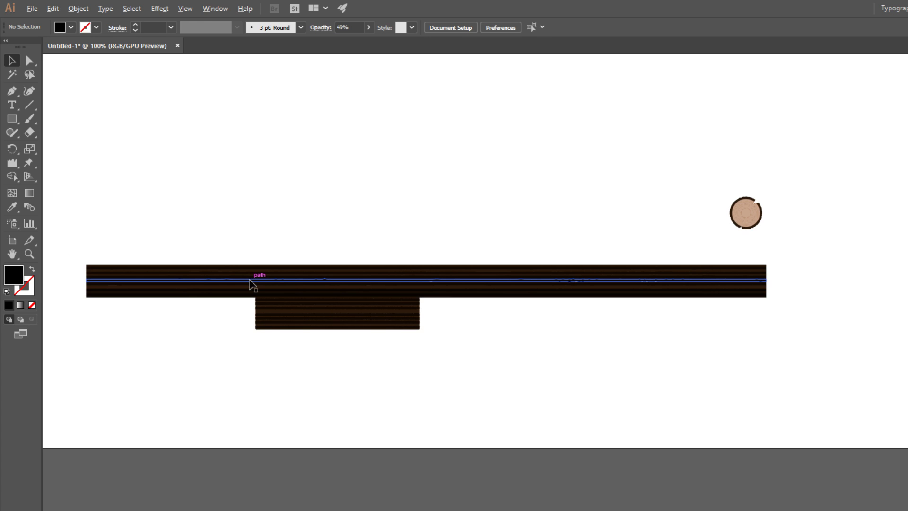
# Shift the top plank sideways until its right end lines up with the bottom plank's right end.
pyautogui.moveTo(472, 205); pyautogui.dragTo(477, 205)
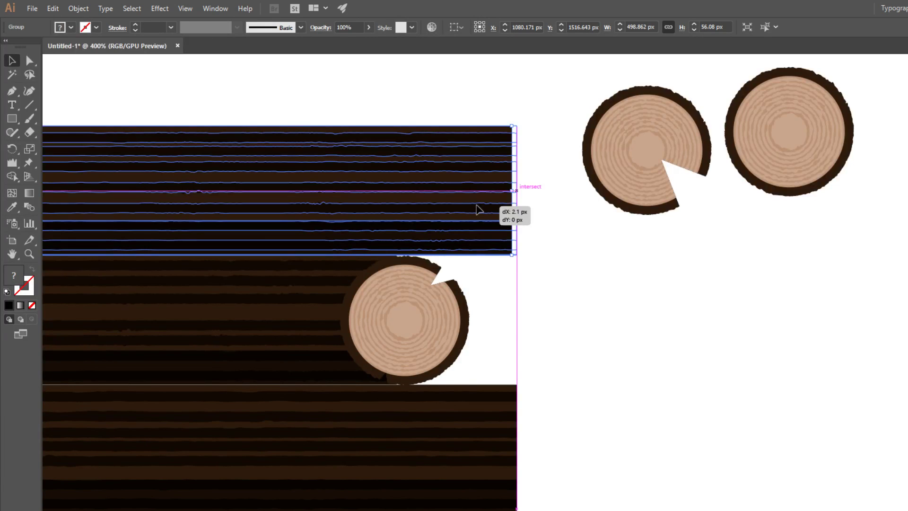
pyautogui.moveTo(478, 209); pyautogui.dragTo(480, 209)
pyautogui.click(598, 313)
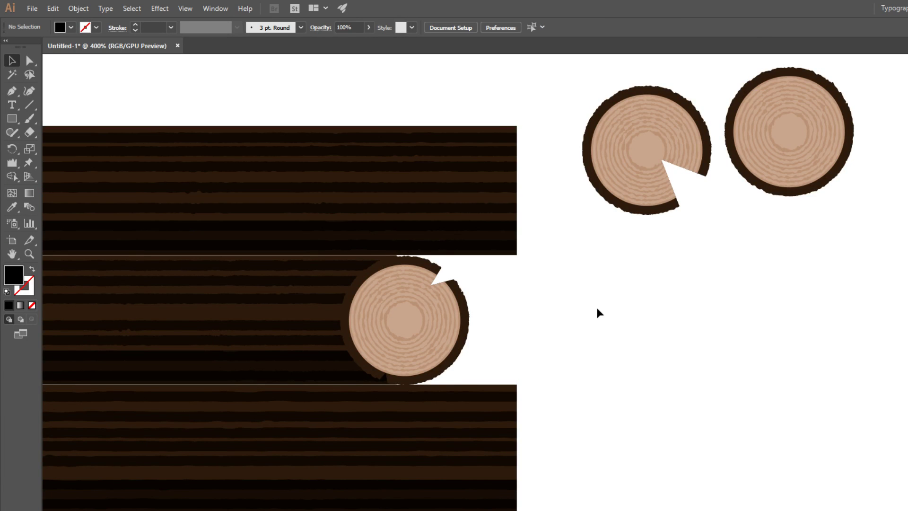
# Draw a black spacer rectangle about 42 × 38.6 px and place it over the log end between the planks.
pyautogui.press('m')
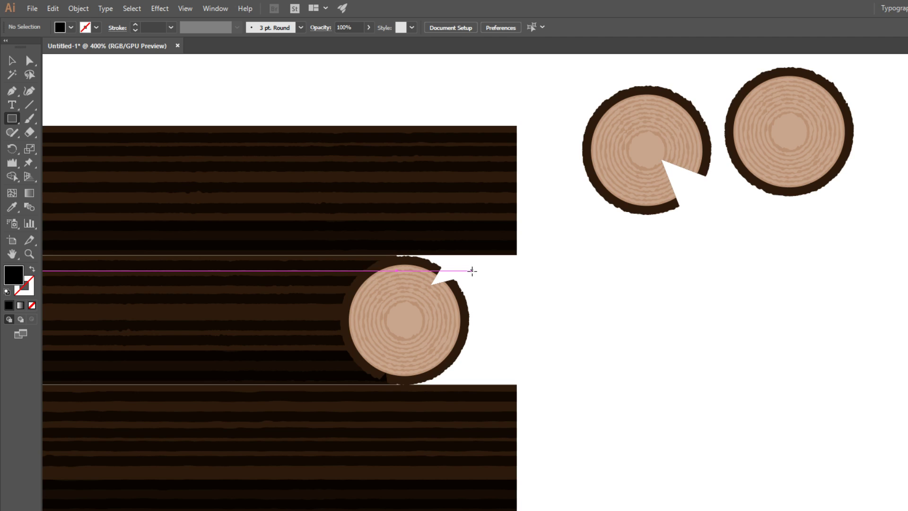
pyautogui.moveTo(473, 277); pyautogui.dragTo(569, 365)
pyautogui.press('v')
pyautogui.keyDown('shift'); pyautogui.click(444, 310); pyautogui.keyUp('shift')
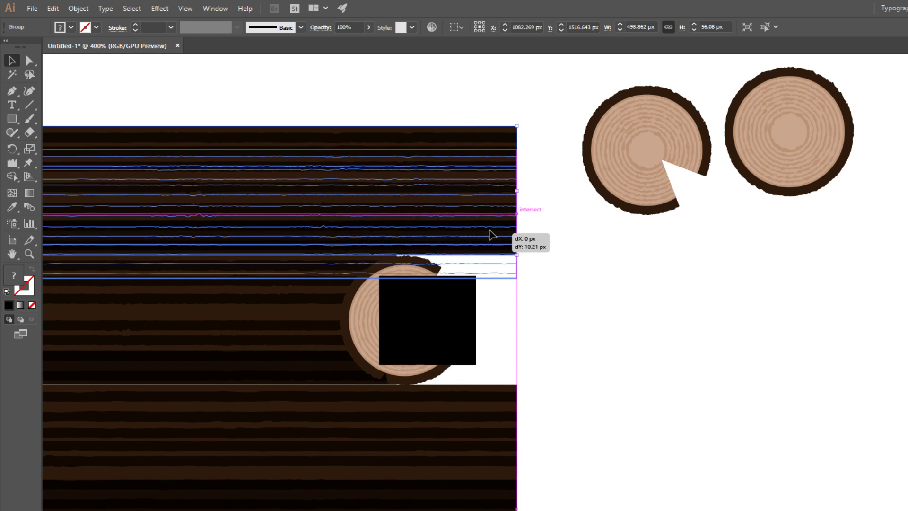
# Lower the top plank straight down until its lower edge meets the black rectangle's upper edge.
pyautogui.moveTo(489, 232); pyautogui.dragTo(489, 229)
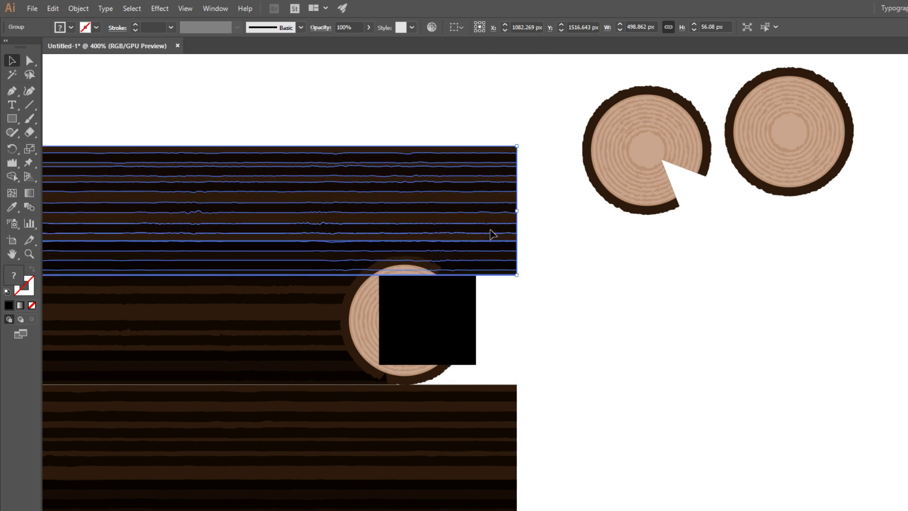
pyautogui.click(492, 314)
pyautogui.scroll(4, 496, 285)
pyautogui.moveTo(421, 207); pyautogui.dragTo(421, 210)
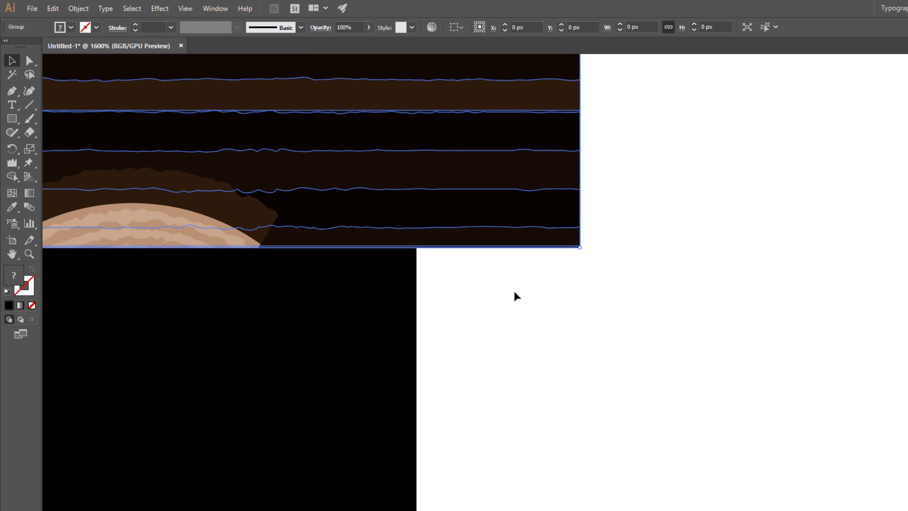
pyautogui.click(513, 290)
# Raise the bottom plank straight up until its upper edge meets the black rectangle's lower edge.
pyautogui.scroll(-2, 511, 291)
pyautogui.scroll(-4, 511, 297)
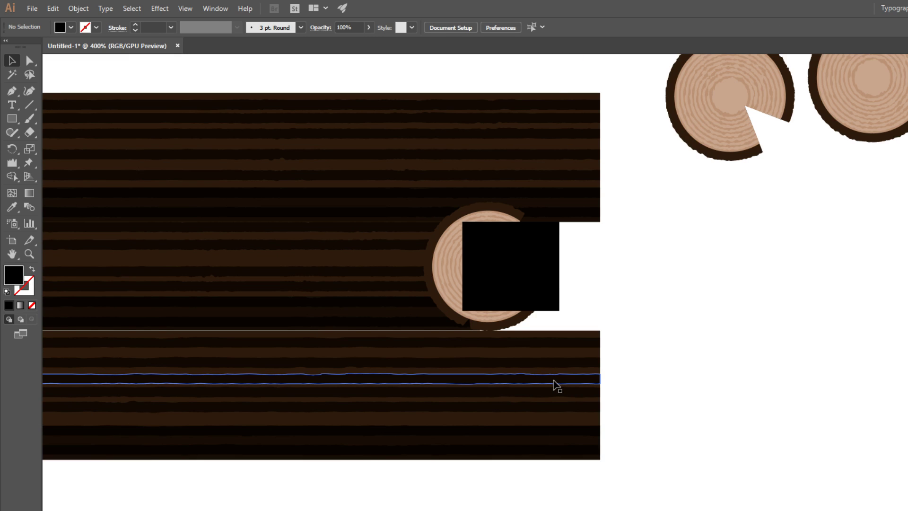
pyautogui.moveTo(558, 385); pyautogui.dragTo(558, 396)
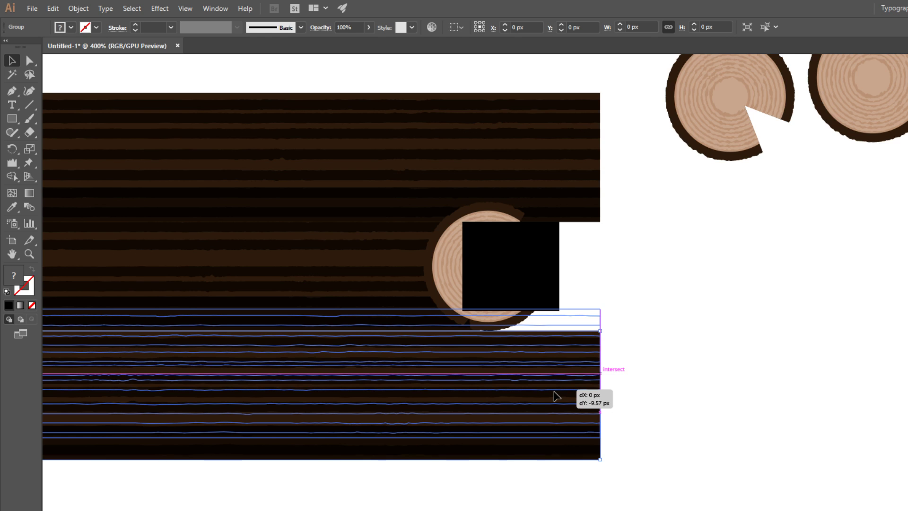
pyautogui.moveTo(557, 397); pyautogui.dragTo(557, 397)
pyautogui.click(660, 385)
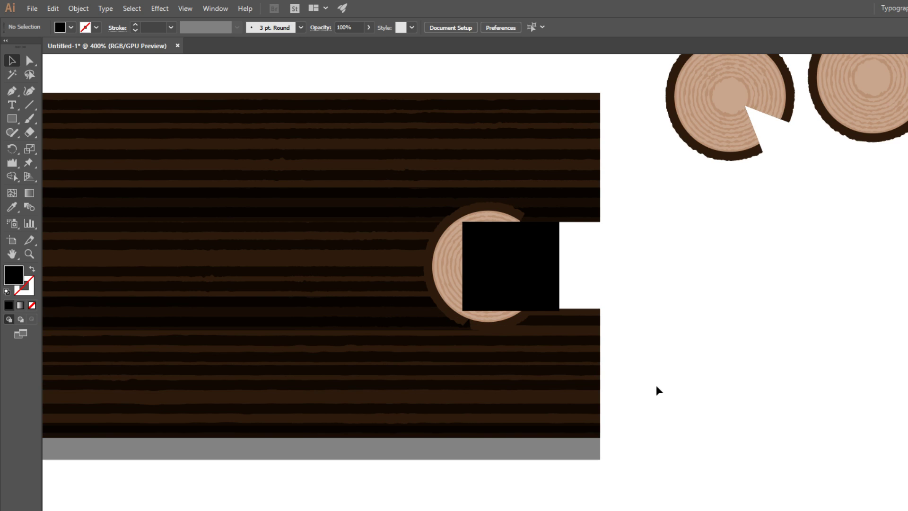
# Try moving the black rectangle off the log end to the bottom plank's right end, then undo it.
pyautogui.scroll(-3, 657, 385)
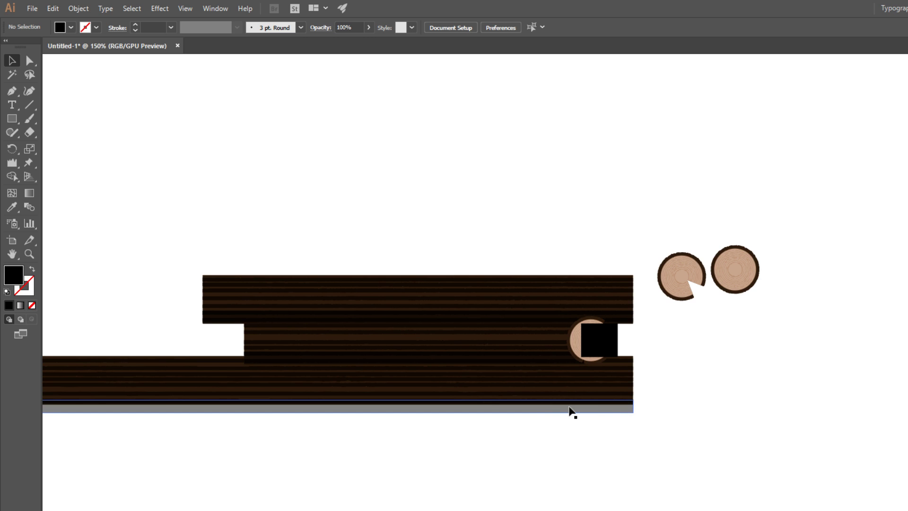
pyautogui.moveTo(599, 341); pyautogui.dragTo(649, 392)
pyautogui.scroll(-1, 612, 471)
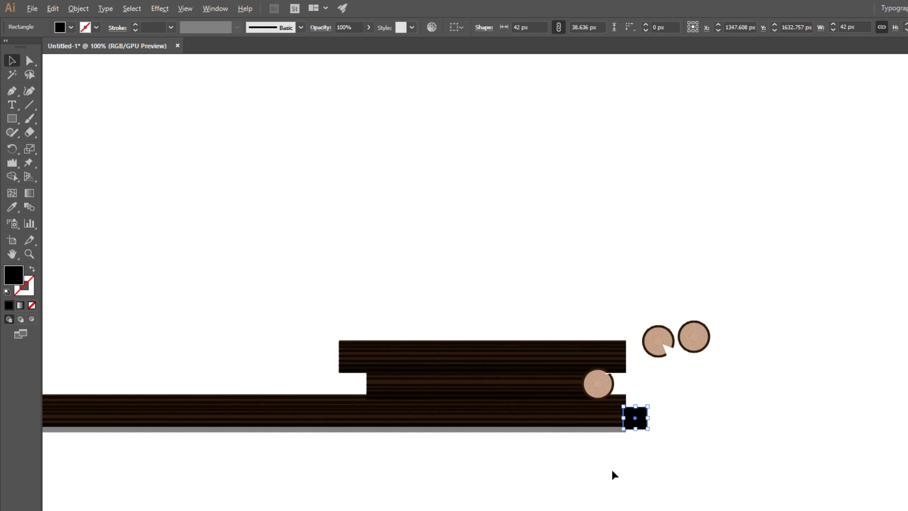
pyautogui.hotkey('ctrl', 'z')
# Move the black rectangle off the log end into the empty area below the planks.
pyautogui.scroll(4, 596, 374)
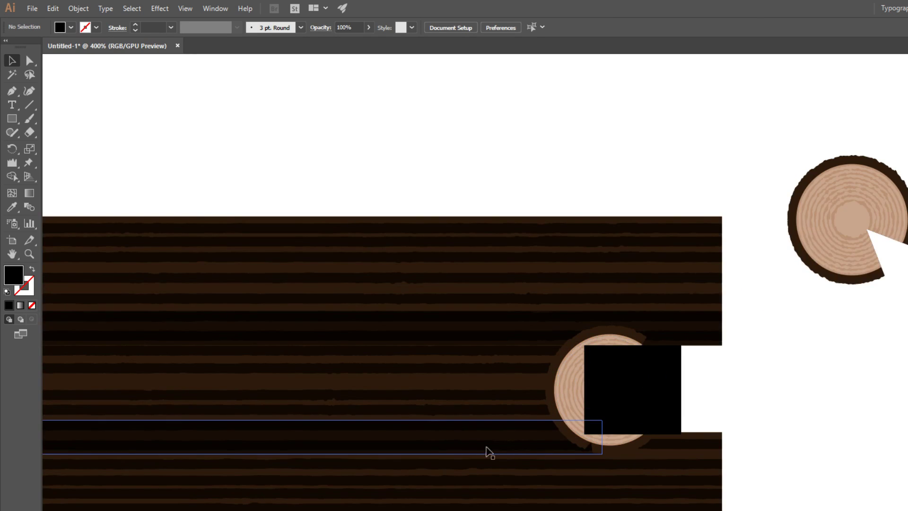
pyautogui.moveTo(487, 441); pyautogui.dragTo(470, 284)
pyautogui.hotkey('ctrl', 'z')
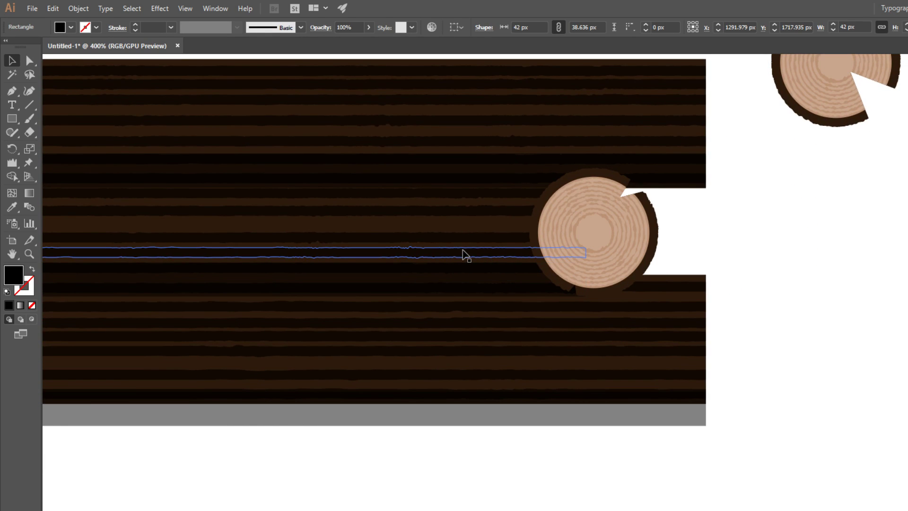
pyautogui.scroll(-2, 530, 339)
pyautogui.click(420, 458)
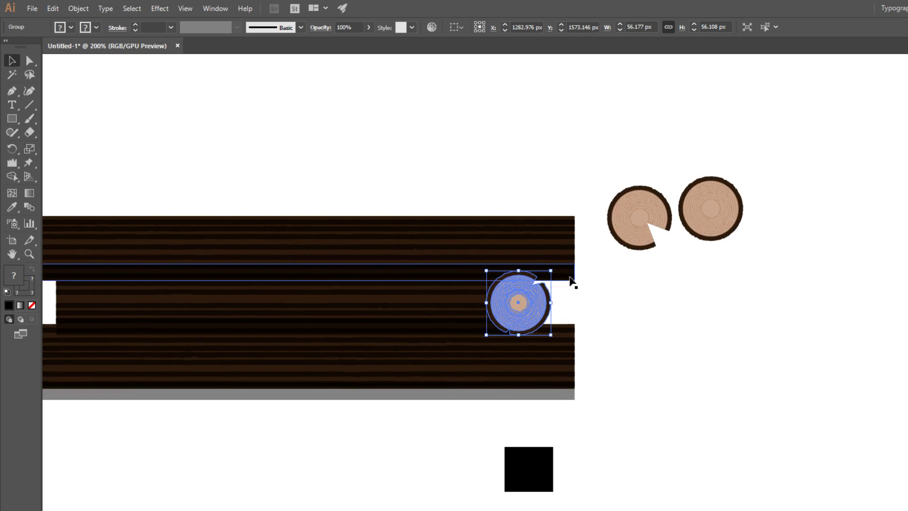
# Try enlarging the notched log end about its centre so it overlaps the planks more, then undo the scaling.
pyautogui.moveTo(555, 268); pyautogui.dragTo(570, 264)
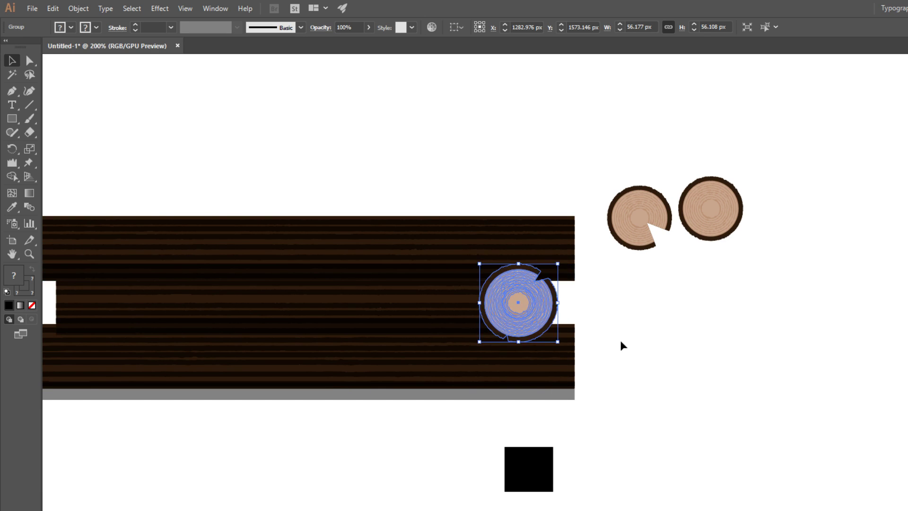
pyautogui.click(619, 340)
pyautogui.scroll(-3, 621, 341)
pyautogui.hotkey('ctrl', 'z')
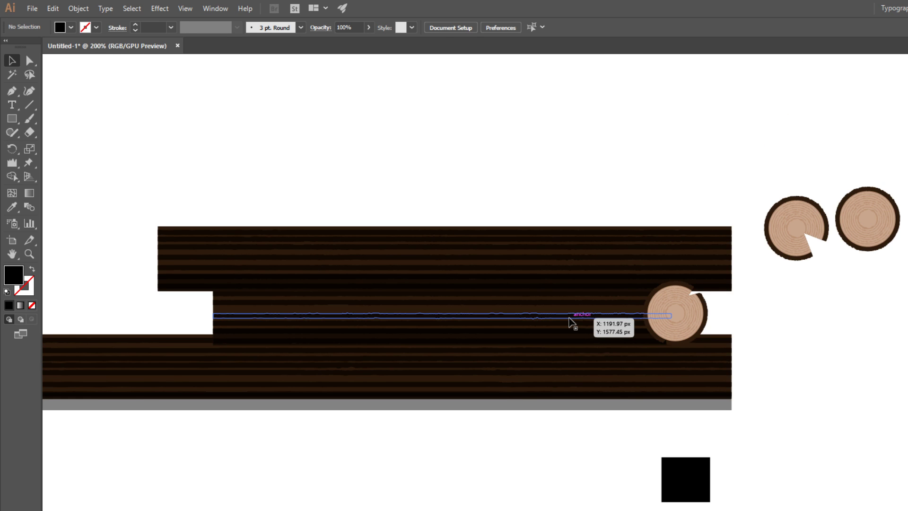
# Try moving the short middle plank down below the others and shifting the black rectangle aside.
pyautogui.click(570, 322)
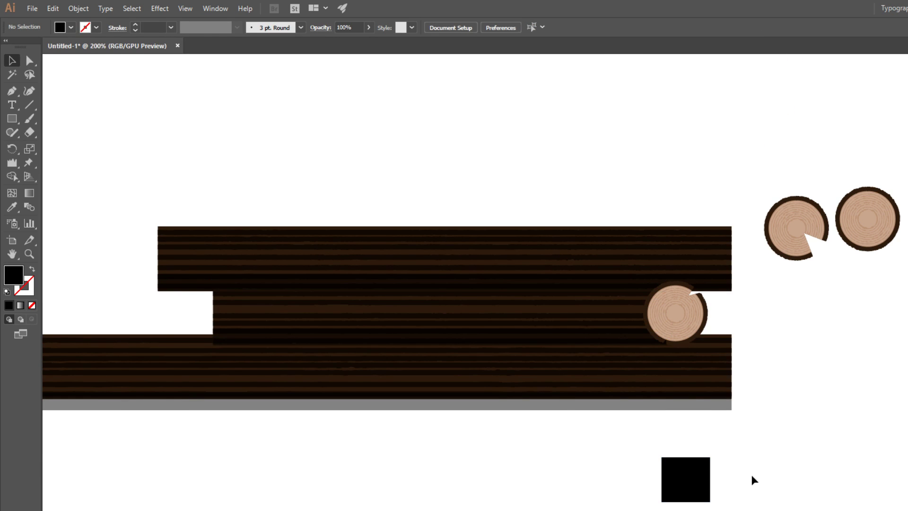
pyautogui.click(690, 480)
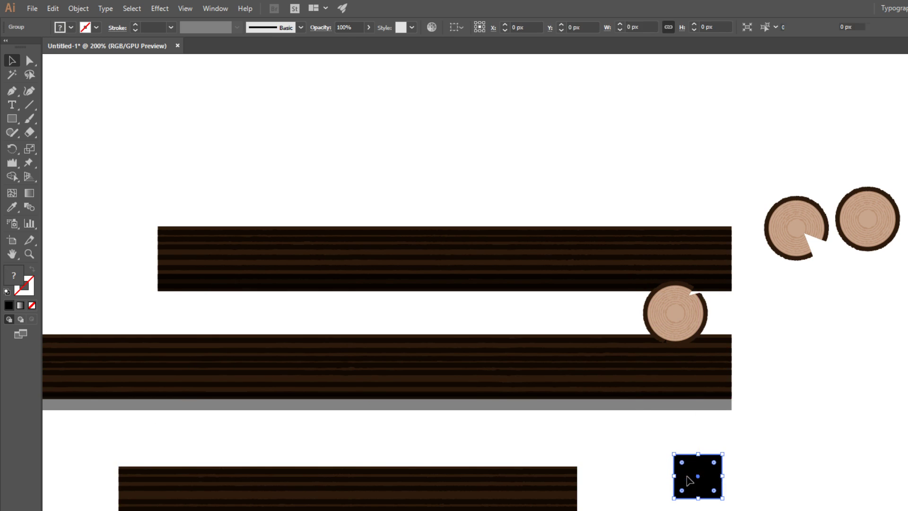
pyautogui.moveTo(682, 486); pyautogui.dragTo(730, 498)
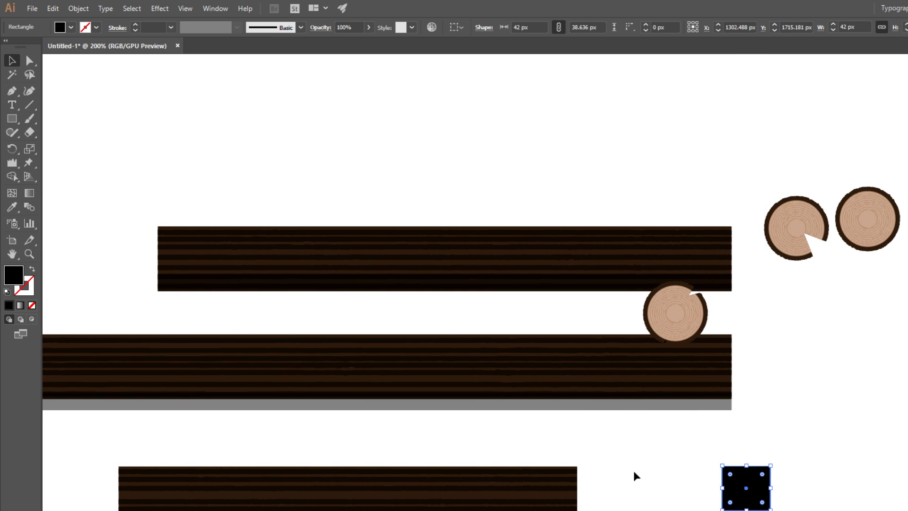
pyautogui.click(635, 472)
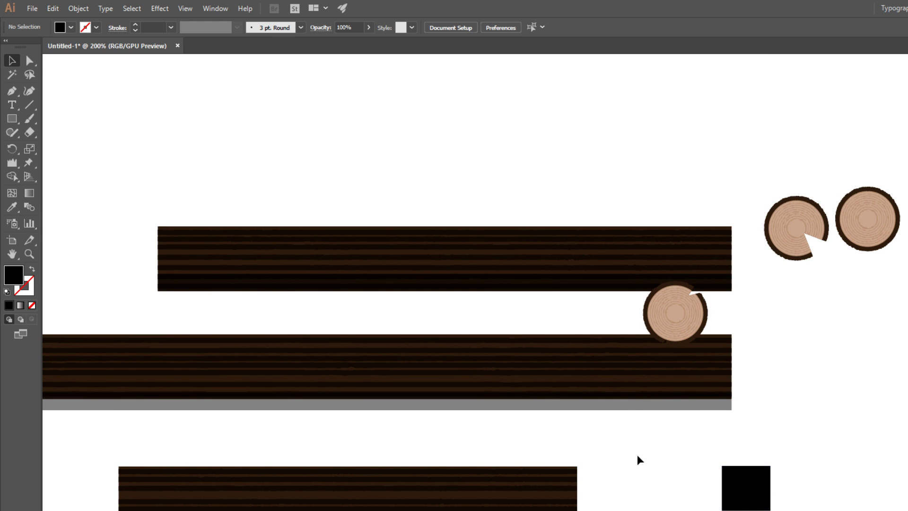
# Move the black rectangle farther clear of the planks and snap the overhanging shadow strip up to the bottom plank's lower edge.
pyautogui.moveTo(683, 487); pyautogui.dragTo(773, 498)
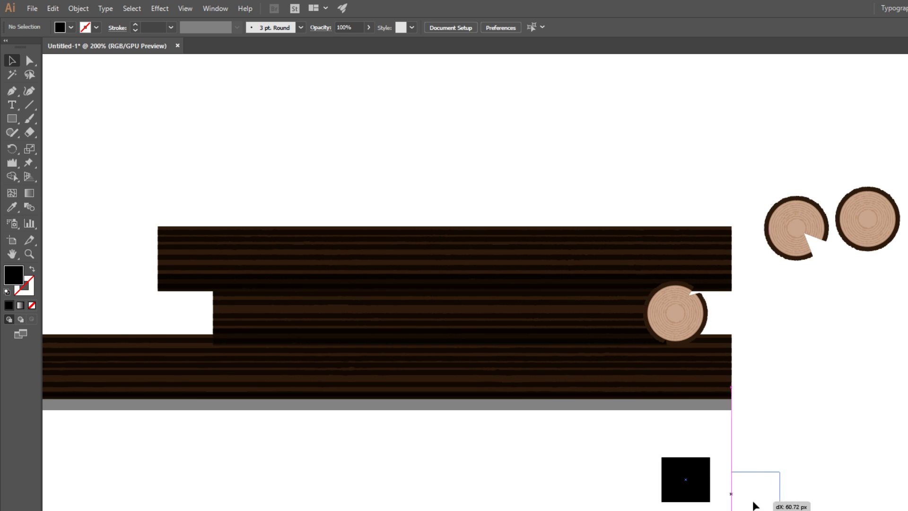
pyautogui.click(637, 440)
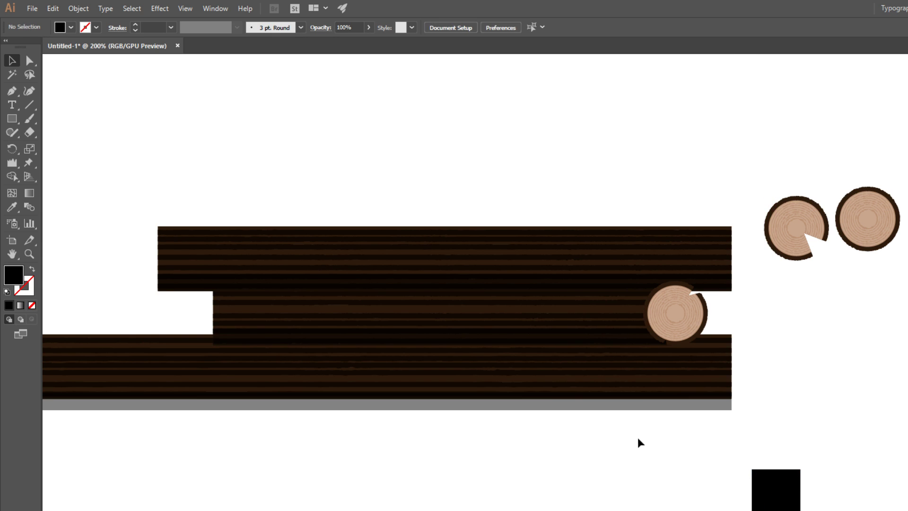
pyautogui.click(602, 401)
pyautogui.moveTo(648, 366); pyautogui.dragTo(648, 336)
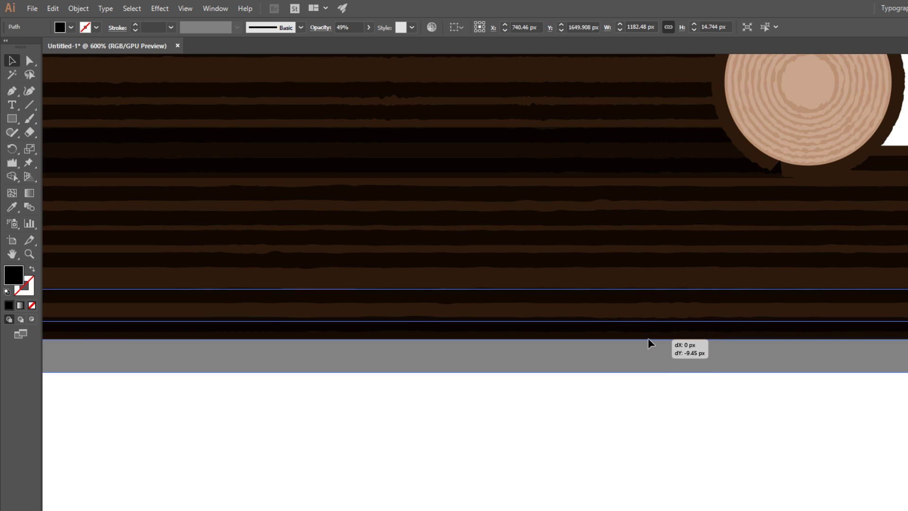
# Lift the top plank straight up, clear of the short plank and the notched log end.
pyautogui.scroll(-4, 654, 382)
pyautogui.moveTo(639, 432); pyautogui.dragTo(520, 369)
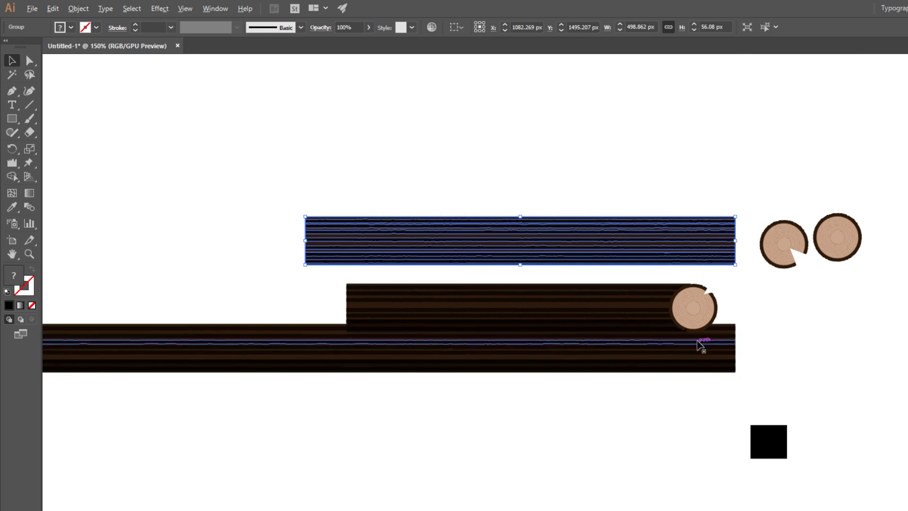
pyautogui.scroll(2, 704, 334)
pyautogui.moveTo(702, 238); pyautogui.dragTo(646, 263)
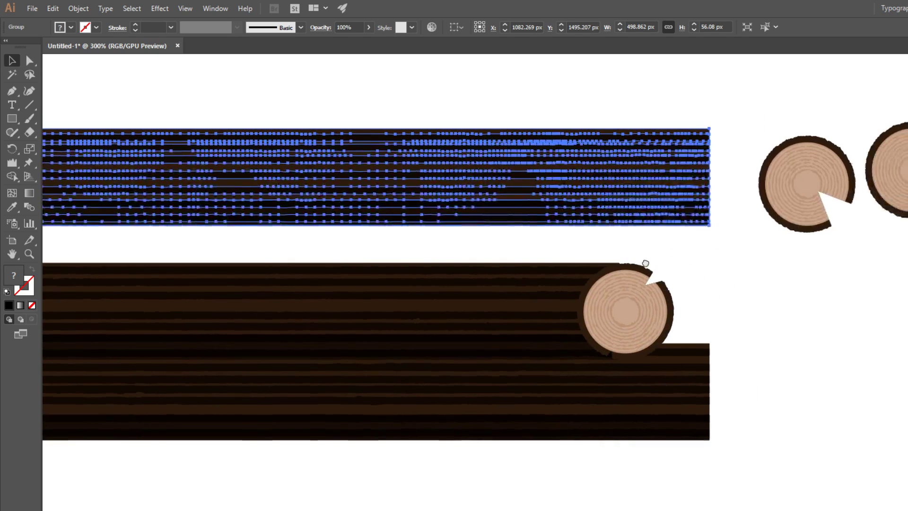
# Move the long bottom plank straight up until it sits flush against the short plank's lower edge.
pyautogui.moveTo(618, 464); pyautogui.dragTo(618, 423)
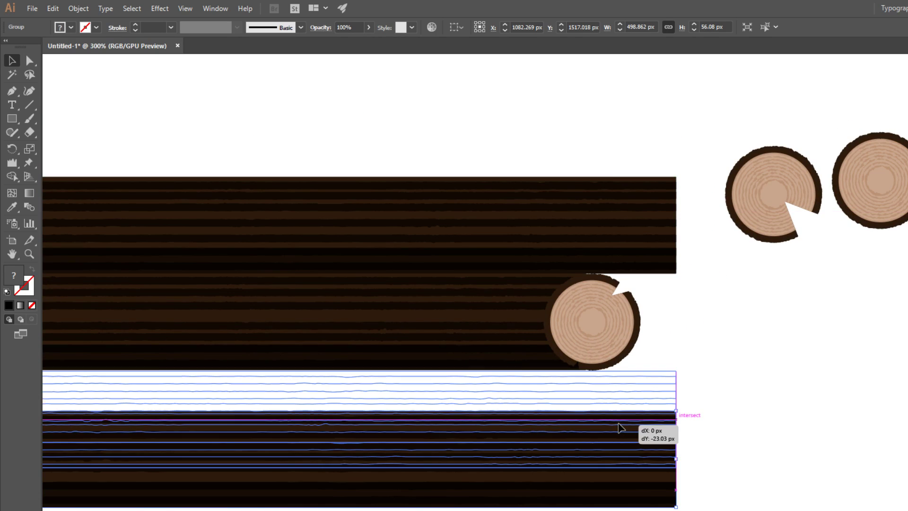
pyautogui.click(735, 435)
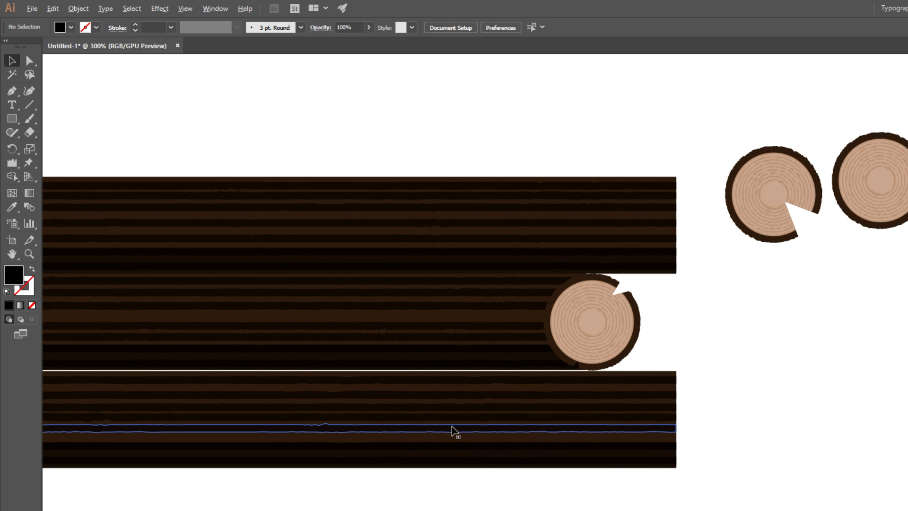
pyautogui.scroll(-3, 452, 431)
pyautogui.scroll(3, 532, 374)
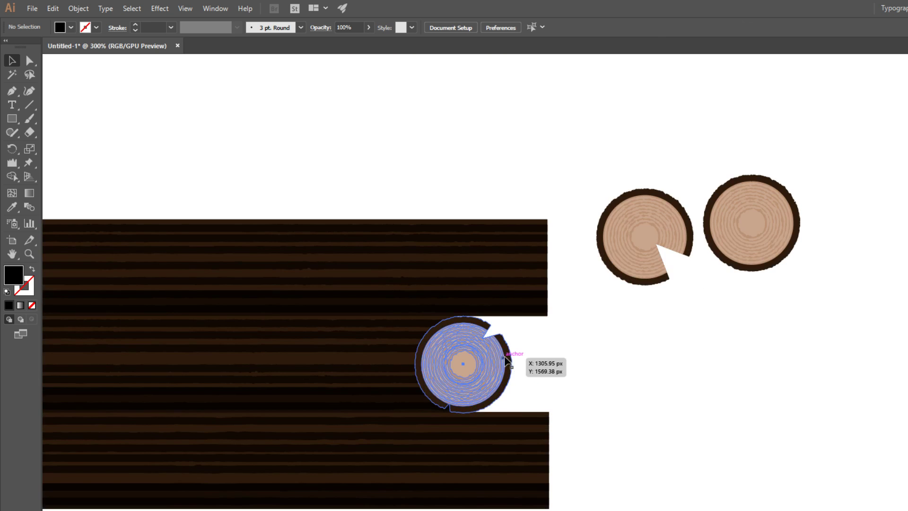
# Enlarge the notched log end about its centre to about 71 px wide so it overlaps the planks above and below.
pyautogui.click(505, 358)
pyautogui.moveTo(512, 315); pyautogui.dragTo(554, 304)
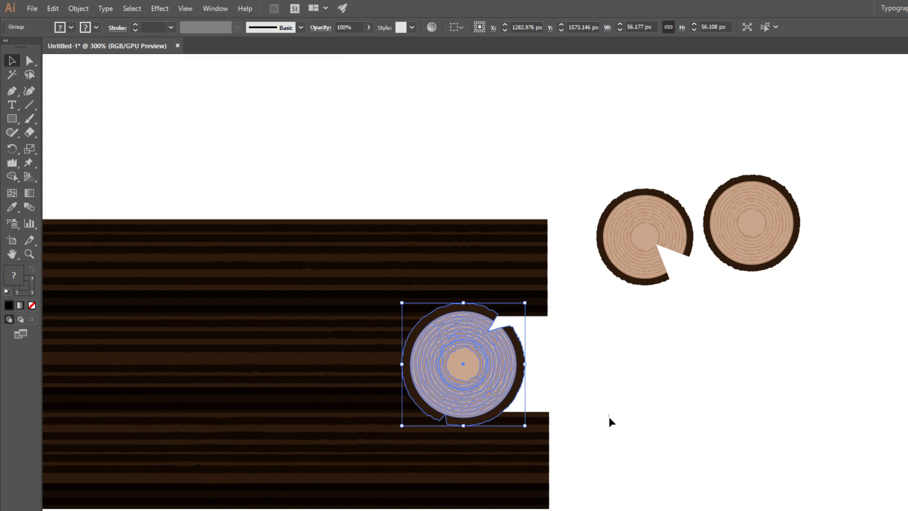
pyautogui.click(609, 416)
pyautogui.scroll(-3, 609, 416)
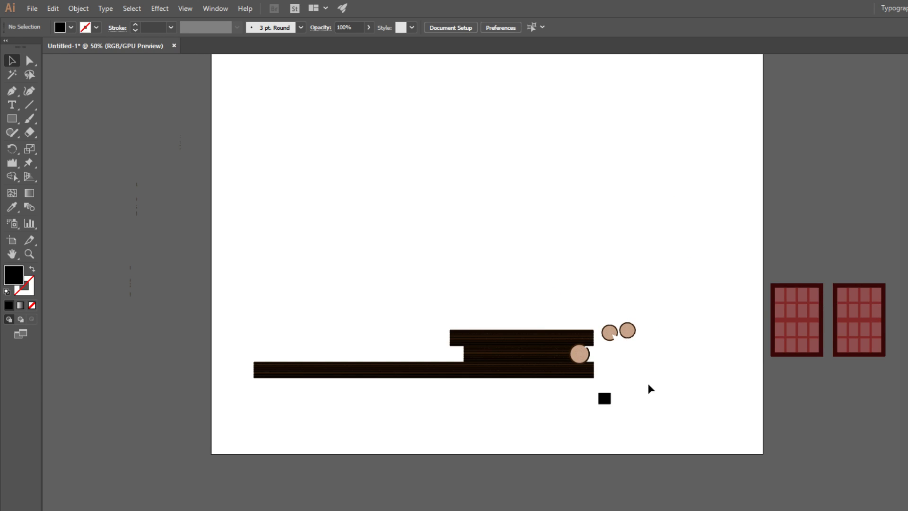
# Move the wedge-cut log end down beside the enlarged notched log end.
pyautogui.scroll(3, 571, 343)
pyautogui.scroll(1, 640, 345)
pyautogui.moveTo(636, 338); pyautogui.dragTo(547, 403)
pyautogui.moveTo(572, 341); pyautogui.dragTo(455, 300)
pyautogui.hotkey('ctrl', 'z')
pyautogui.moveTo(556, 358); pyautogui.dragTo(609, 428)
# Try centring the wedge-cut log end on the enlarged notched one horizontally and vertically, then undo the alignment.
pyautogui.keyDown('shift'); pyautogui.click(466, 420); pyautogui.keyUp('shift')
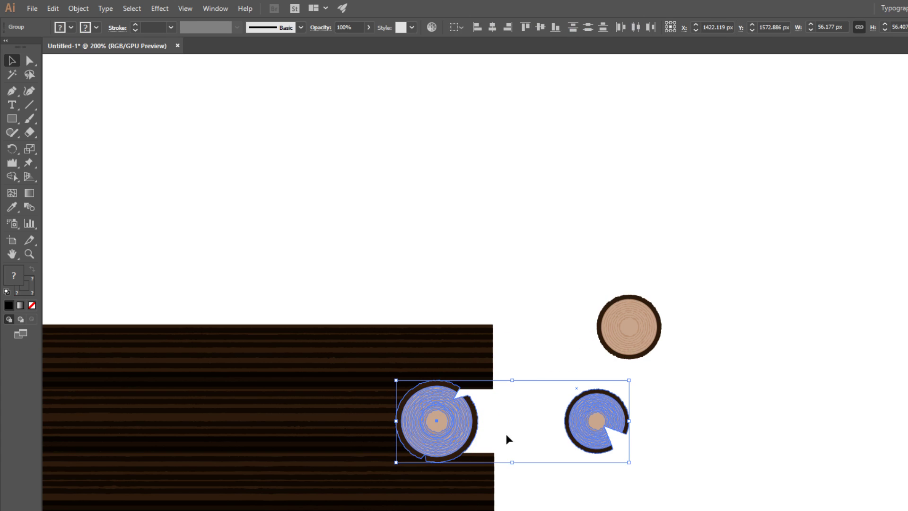
pyautogui.click(467, 418)
pyautogui.click(493, 27)
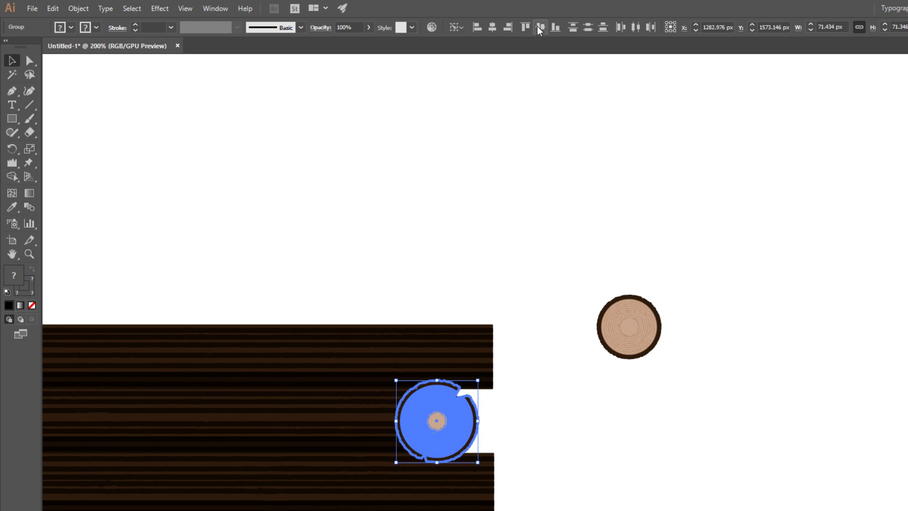
pyautogui.click(541, 27)
pyautogui.click(603, 453)
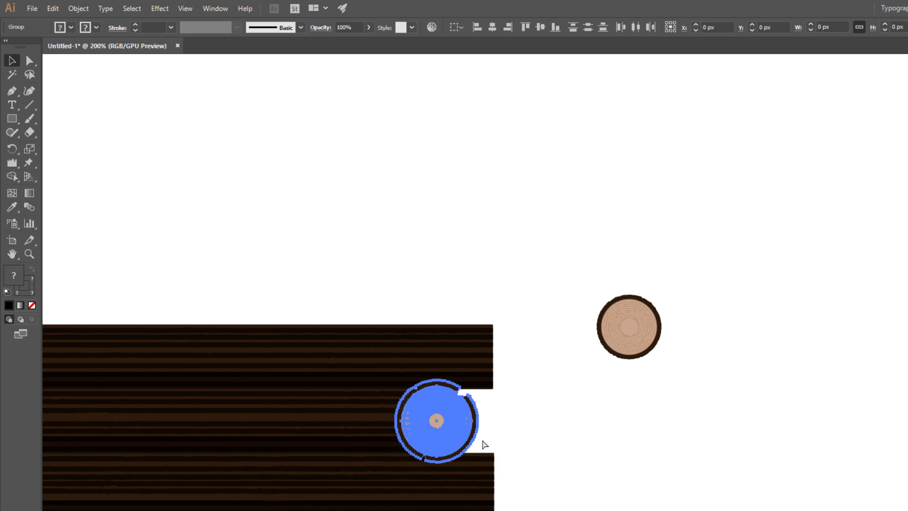
pyautogui.hotkey('ctrl', 'z')
# Centre the wedge-cut log end in front of the enlarged notched log end, keeping the notched one in place.
pyautogui.click(610, 426)
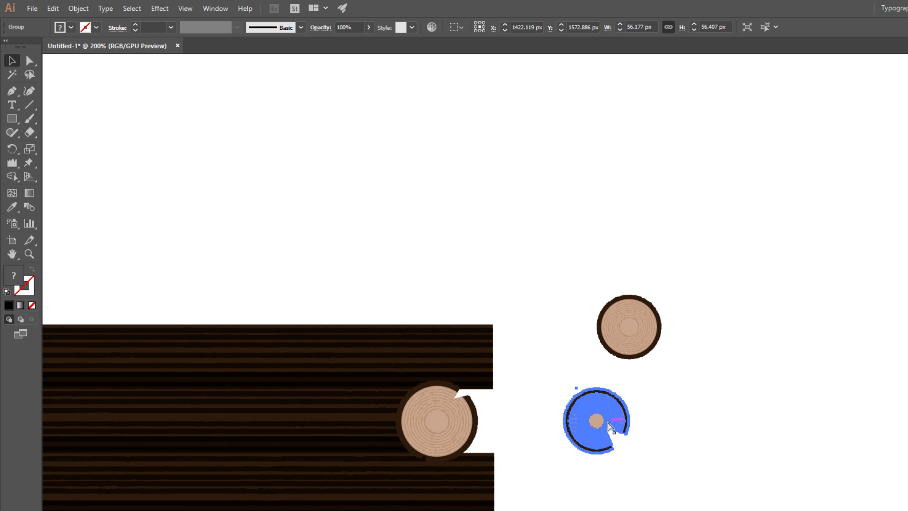
pyautogui.moveTo(691, 448); pyautogui.dragTo(464, 418)
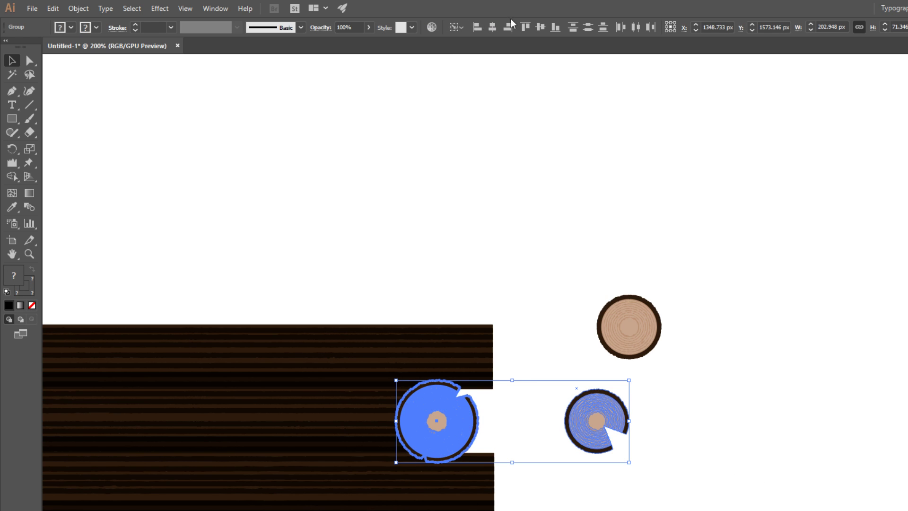
pyautogui.click(492, 27)
pyautogui.click(572, 438)
pyautogui.scroll(2, 438, 432)
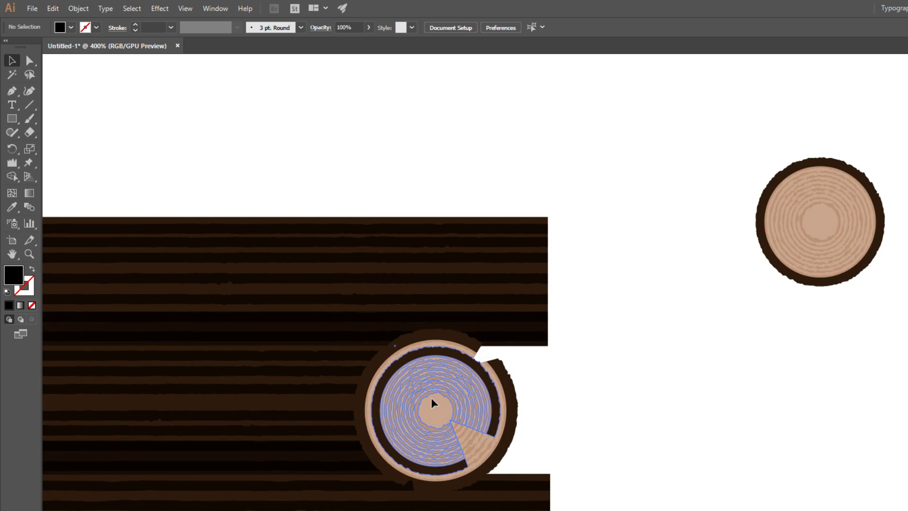
# Enlarge the wedge-cut log end about its centre to about 71 px wide and move it clear of the planks.
pyautogui.click(434, 399)
pyautogui.scroll(1, 476, 392)
pyautogui.moveTo(512, 323); pyautogui.dragTo(563, 324)
pyautogui.hotkey('ctrl', '-')
pyautogui.hotkey('ctrl', '-')
pyautogui.hotkey('ctrl', '-')
pyautogui.click(671, 415)
pyautogui.moveTo(669, 411); pyautogui.dragTo(450, 394)
pyautogui.moveTo(328, 389); pyautogui.dragTo(636, 367)
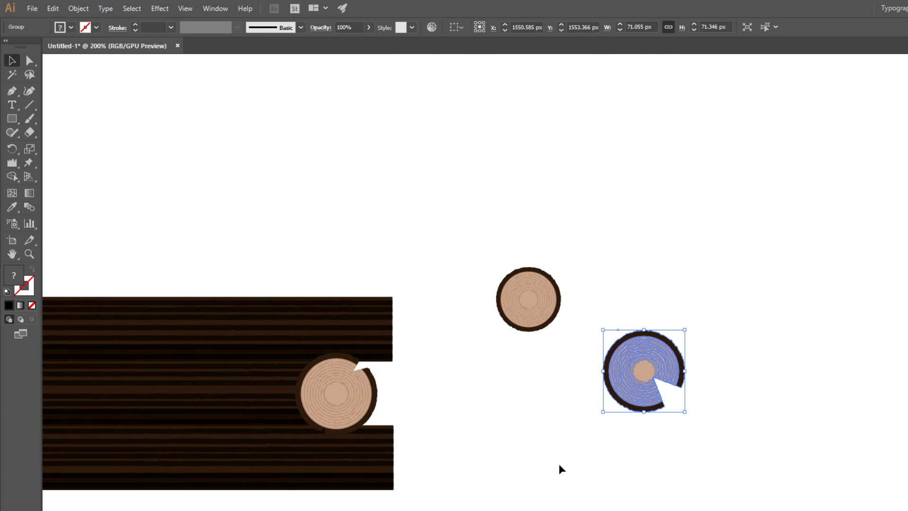
pyautogui.click(560, 466)
# Centre the uncut log end on the enlarged wedge-cut one and scale it up to match.
pyautogui.click(644, 379)
pyautogui.moveTo(671, 390); pyautogui.dragTo(561, 397)
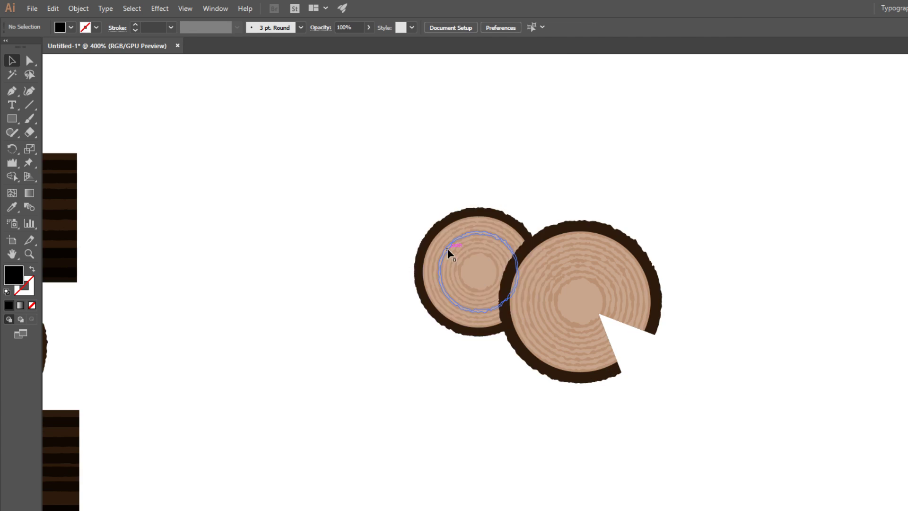
pyautogui.click(447, 249)
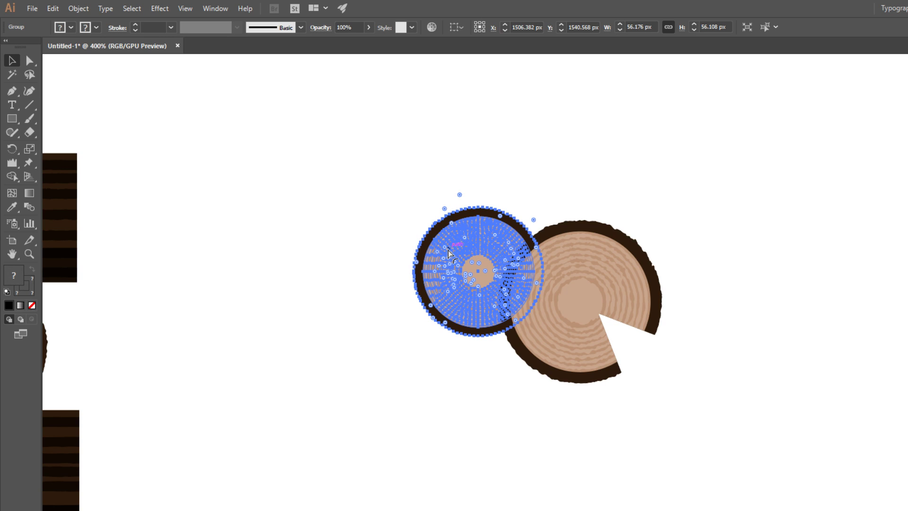
pyautogui.click(394, 255)
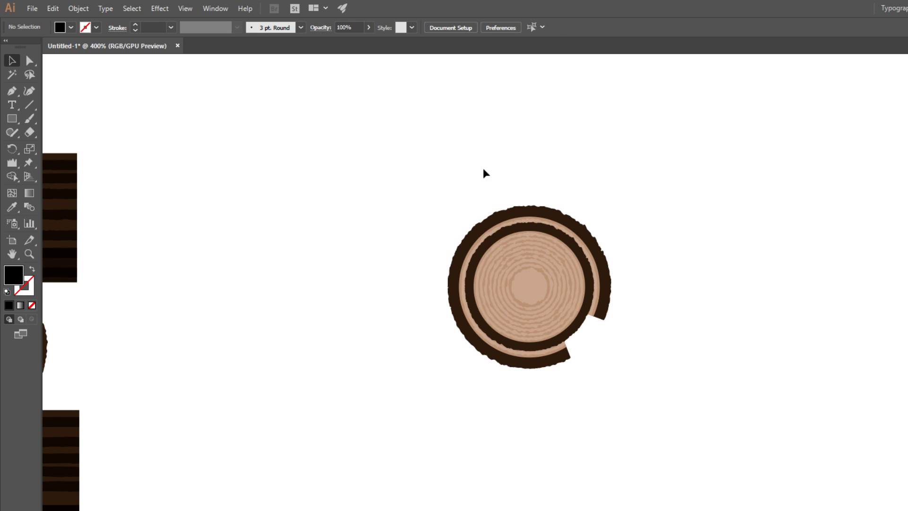
pyautogui.hotkey('ctrl', '1')
# Try shifting the stacked planks upward together, then undo the move.
pyautogui.moveTo(577, 468); pyautogui.dragTo(486, 304)
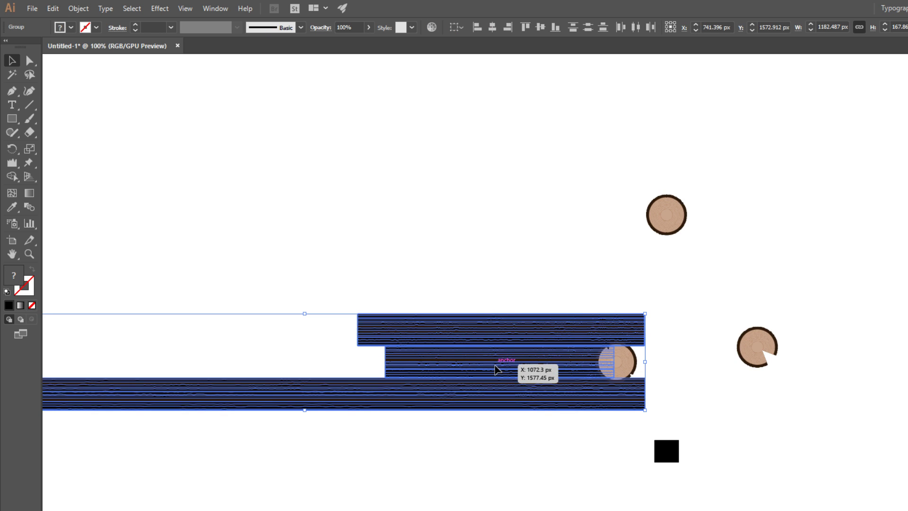
pyautogui.moveTo(537, 365); pyautogui.dragTo(543, 278)
pyautogui.hotkey('ctrl', 'z')
pyautogui.click(574, 474)
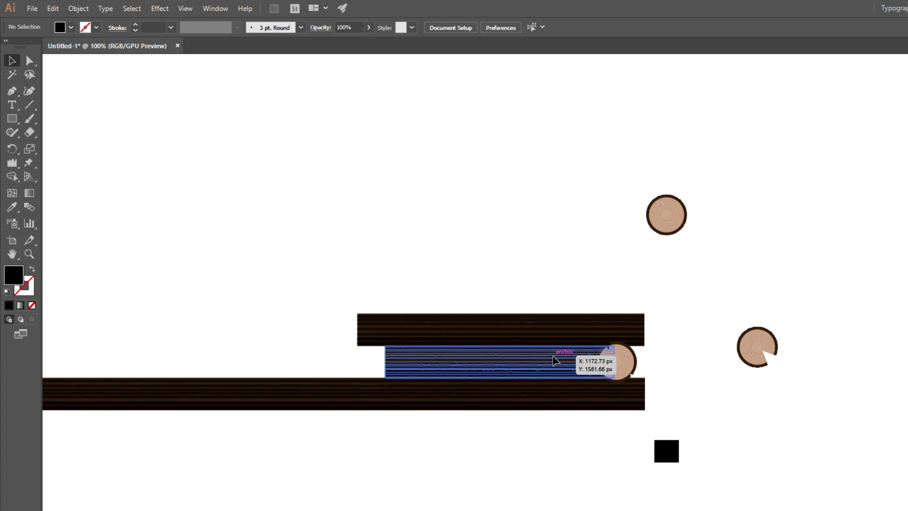
# Duplicate the top plank and the short plank, placing the copies directly on top of the stack.
pyautogui.click(556, 320)
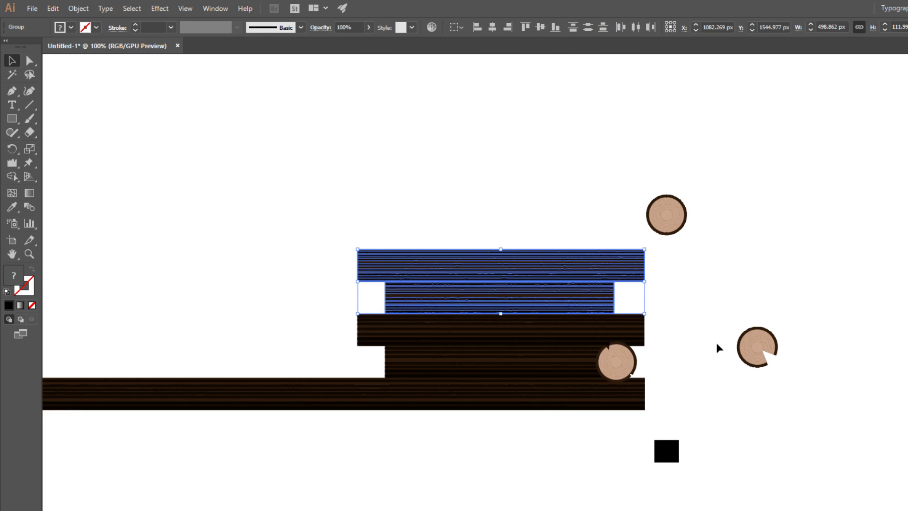
pyautogui.click(716, 343)
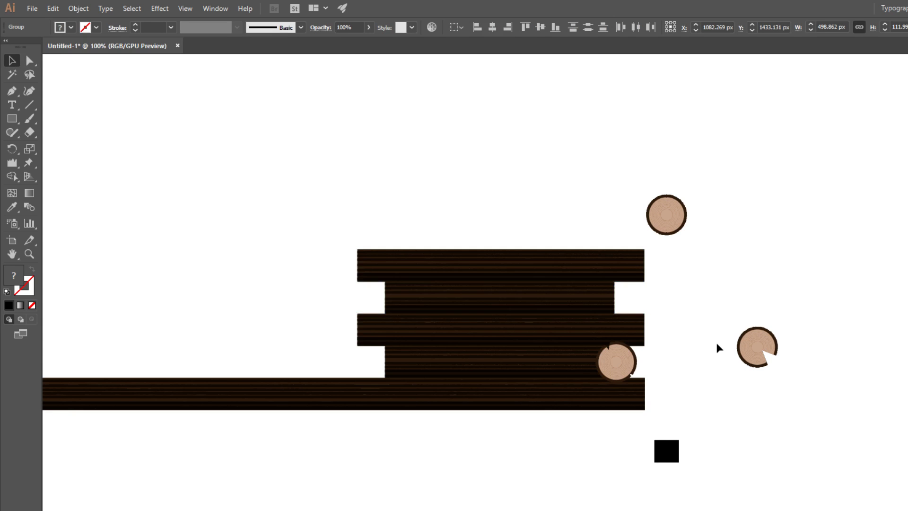
pyautogui.click(717, 343)
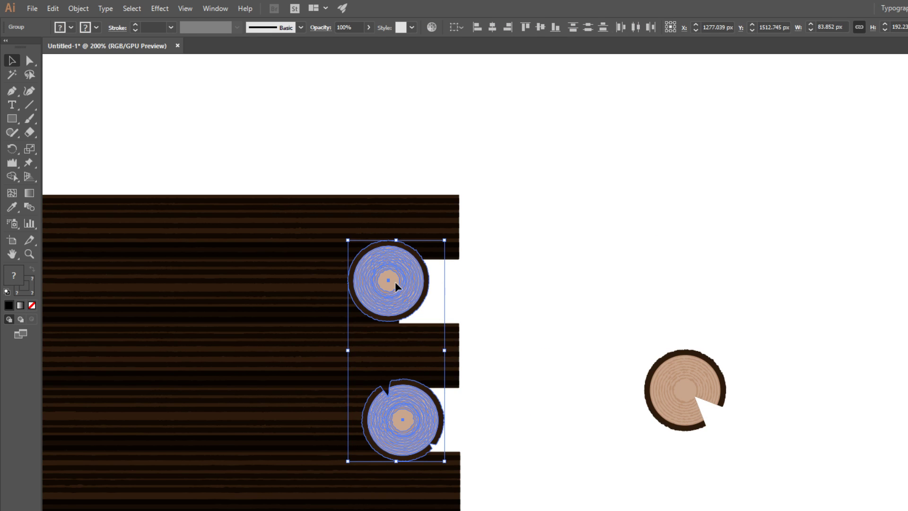
# Line up the uncut log end on the upper short plank with the notched log end below it.
pyautogui.keyDown('shift'); pyautogui.click(396, 285); pyautogui.keyUp('shift')
pyautogui.click(608, 482)
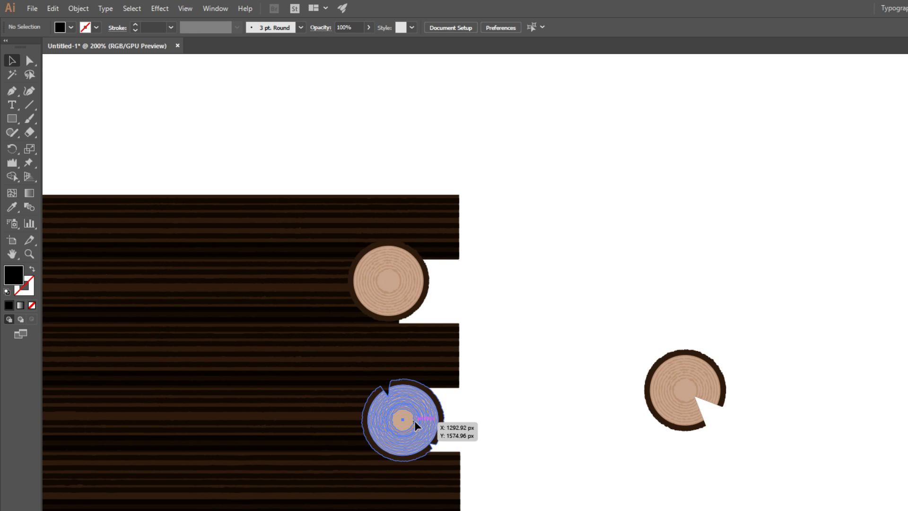
pyautogui.click(414, 421)
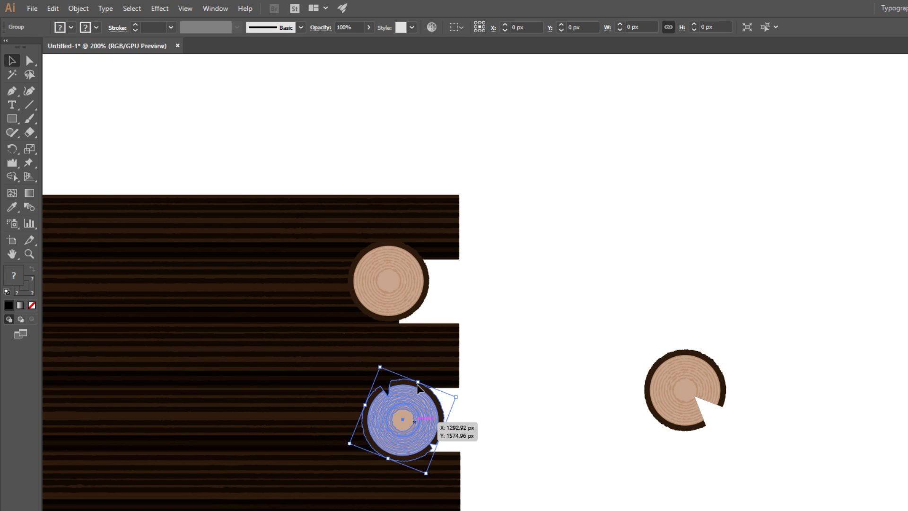
pyautogui.scroll(-2, 543, 448)
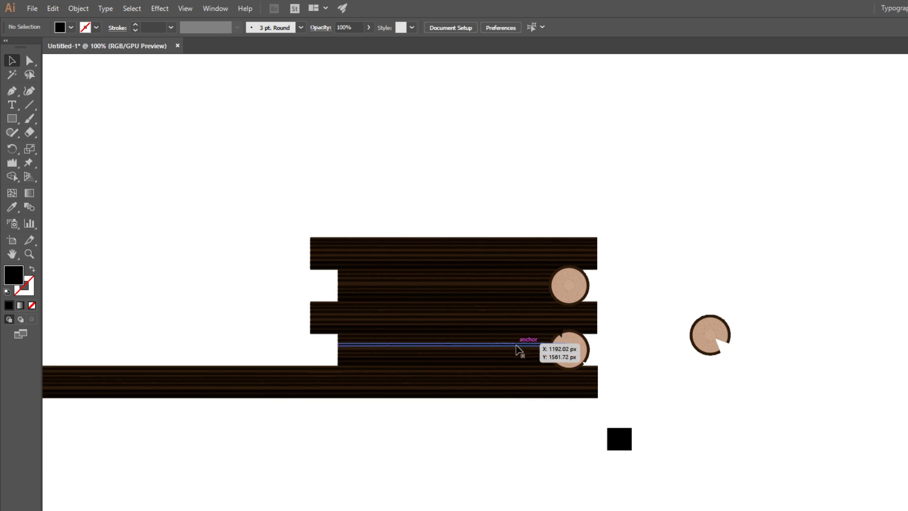
# Duplicate the long bottom plank above the stack and place another short plank copy beneath it.
pyautogui.moveTo(520, 376); pyautogui.dragTo(522, 351)
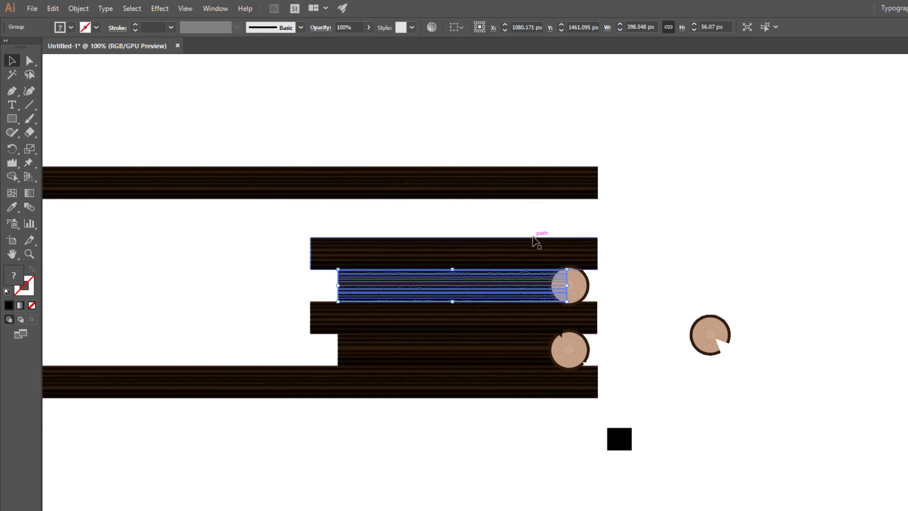
pyautogui.click(629, 331)
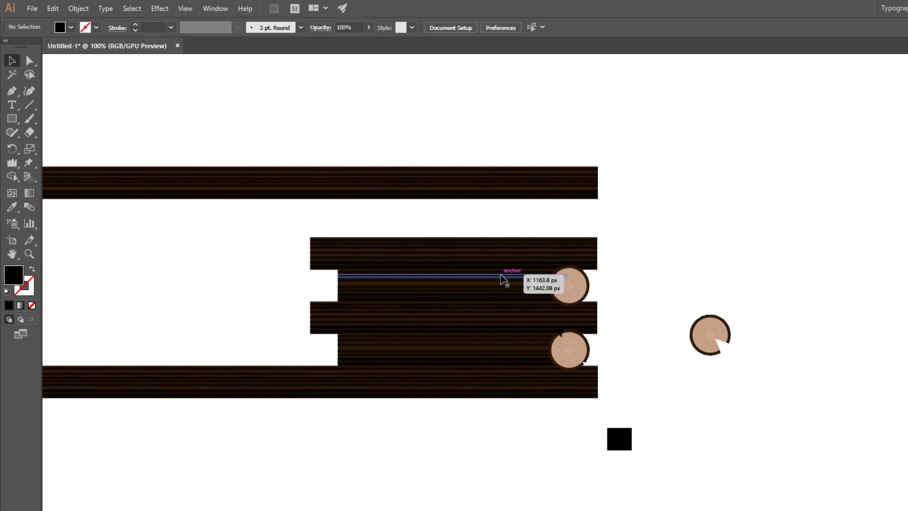
pyautogui.moveTo(503, 279); pyautogui.dragTo(568, 180)
# Place the wedge-cut log end on the uppermost short plank's right end and rotate it so the notch faces right.
pyautogui.moveTo(720, 345); pyautogui.dragTo(505, 237)
pyautogui.click(580, 259)
pyautogui.click(581, 254)
pyautogui.scroll(3, 551, 244)
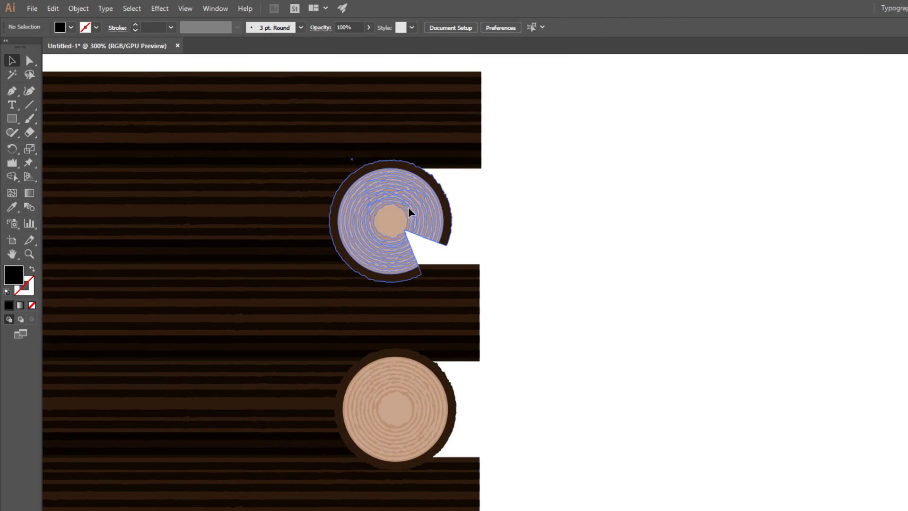
pyautogui.click(408, 207)
pyautogui.moveTo(452, 154); pyautogui.dragTo(411, 133)
pyautogui.click(558, 307)
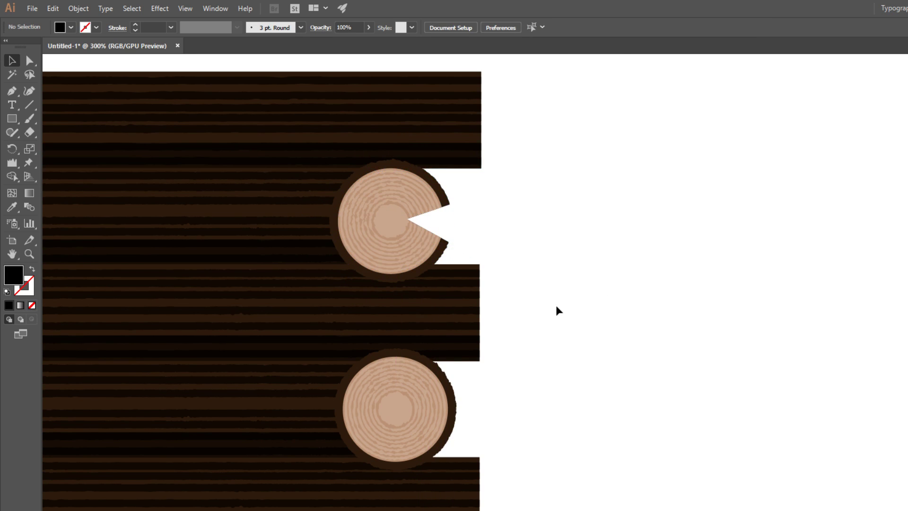
# Align the wedge-cut log end horizontally with the uncut one below and vertically with the uppermost short plank.
pyautogui.scroll(-2, 571, 289)
pyautogui.scroll(1, 598, 284)
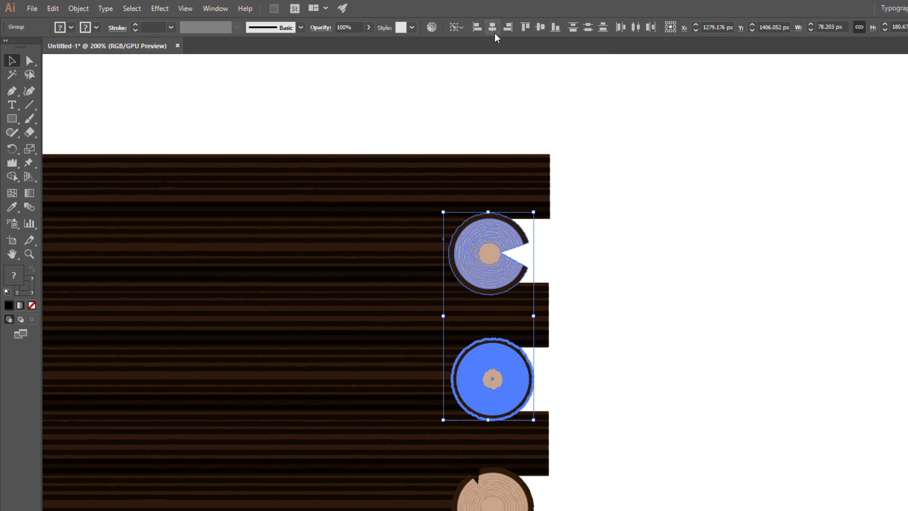
pyautogui.click(492, 27)
pyautogui.click(622, 227)
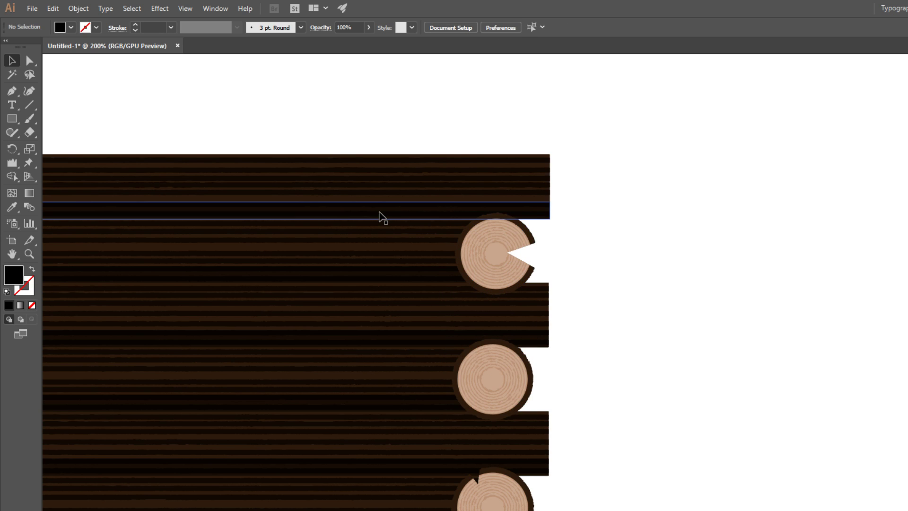
pyautogui.click(384, 219)
pyautogui.click(612, 280)
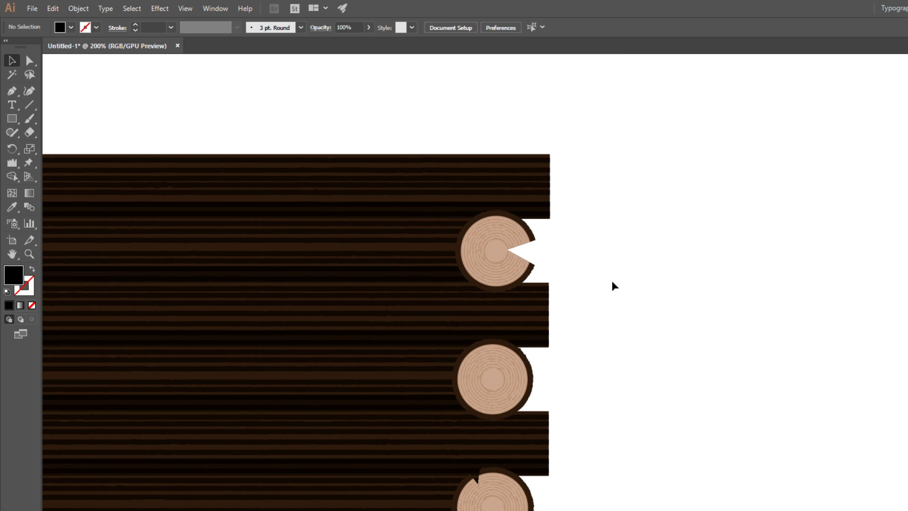
# Try centring the long top plank horizontally on the shorter plank below, then undo the alignment.
pyautogui.click(546, 192)
pyautogui.keyDown('shift'); pyautogui.click(551, 323); pyautogui.keyUp('shift')
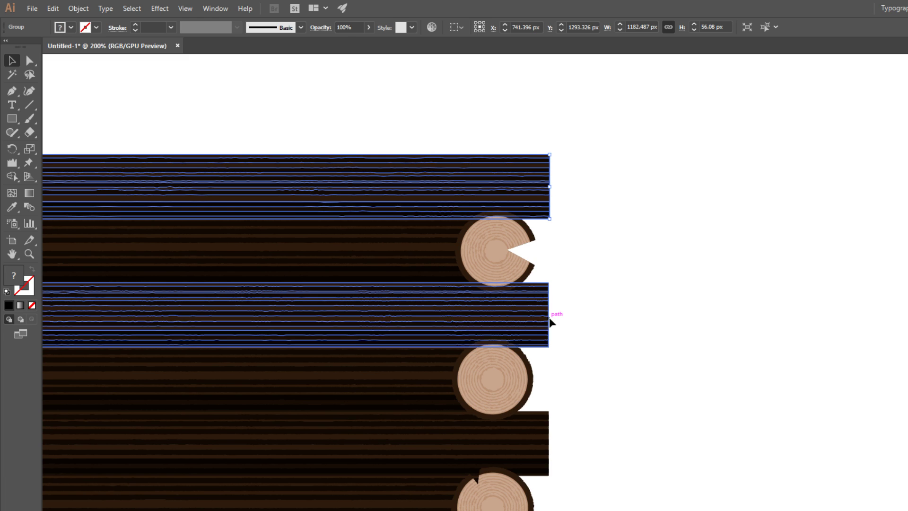
pyautogui.hotkey('ctrl', '0')
pyautogui.click(645, 353)
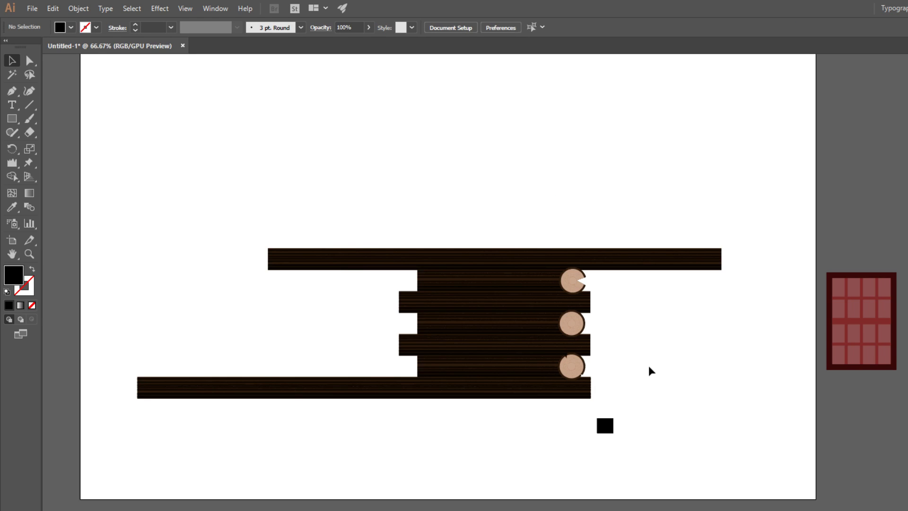
pyautogui.hotkey('ctrl', 'z')
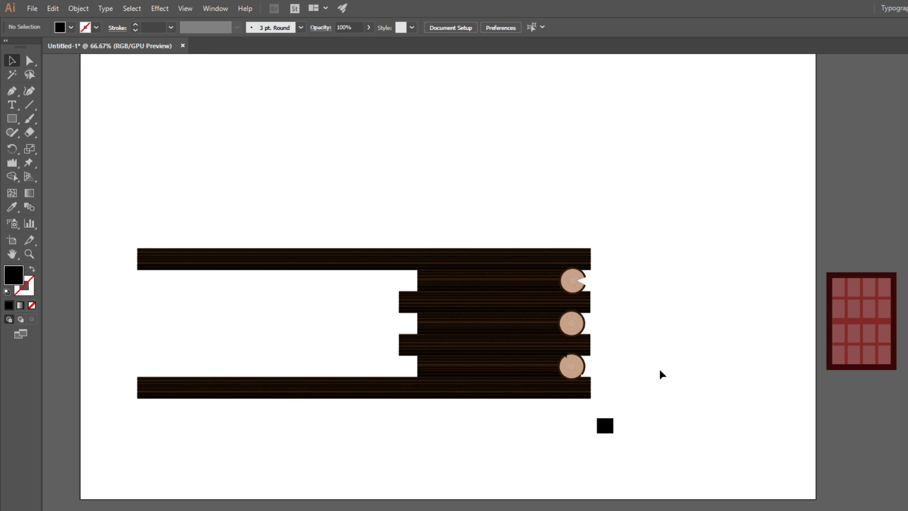
# Extend the shorter planks leftward to fill the wall between the long top and bottom planks.
pyautogui.moveTo(455, 213); pyautogui.dragTo(577, 343)
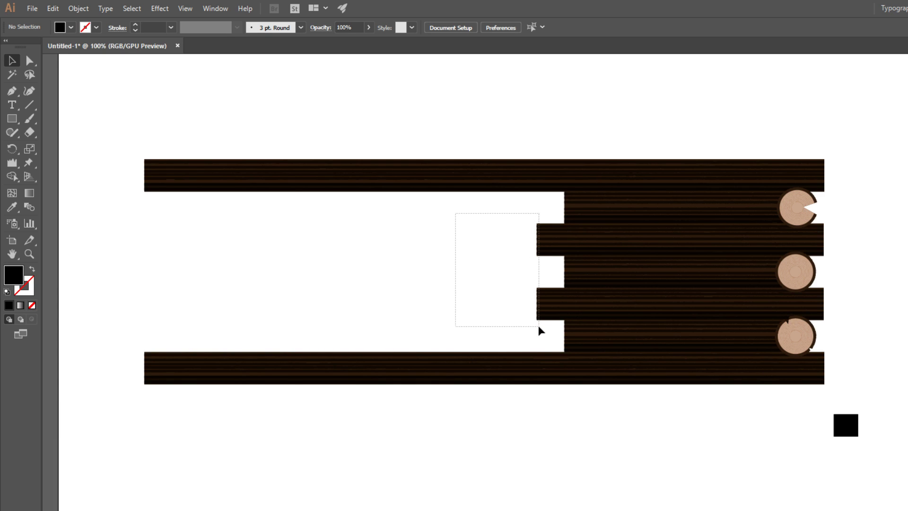
pyautogui.scroll(-1, 562, 340)
pyautogui.moveTo(545, 294); pyautogui.dragTo(463, 298)
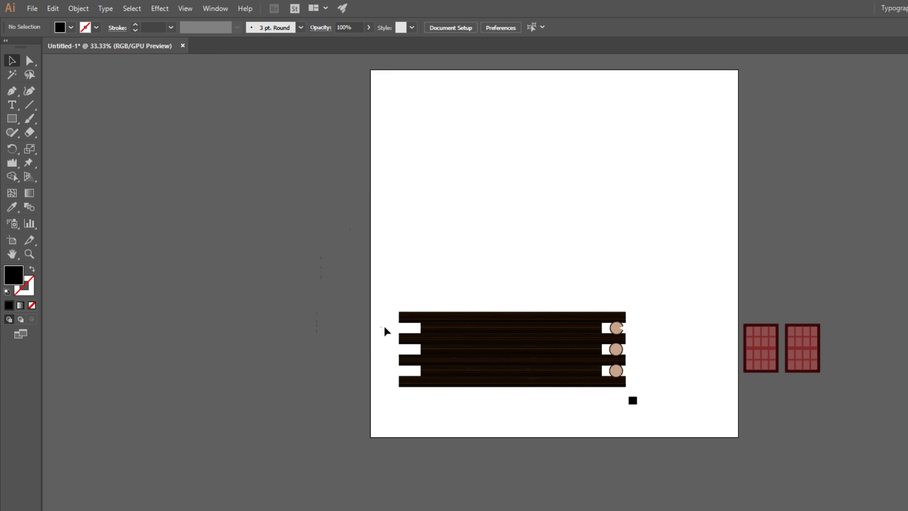
# Extend the planks between the top and bottom planks leftward, keeping the long ones protruding beyond the short ones.
pyautogui.moveTo(380, 327); pyautogui.dragTo(461, 368)
pyautogui.moveTo(400, 349); pyautogui.dragTo(218, 364)
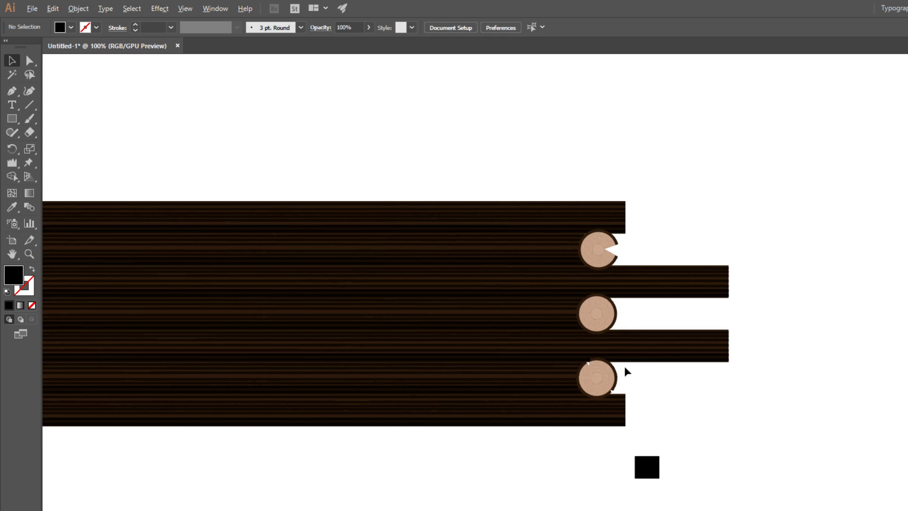
pyautogui.scroll(3, 487, 331)
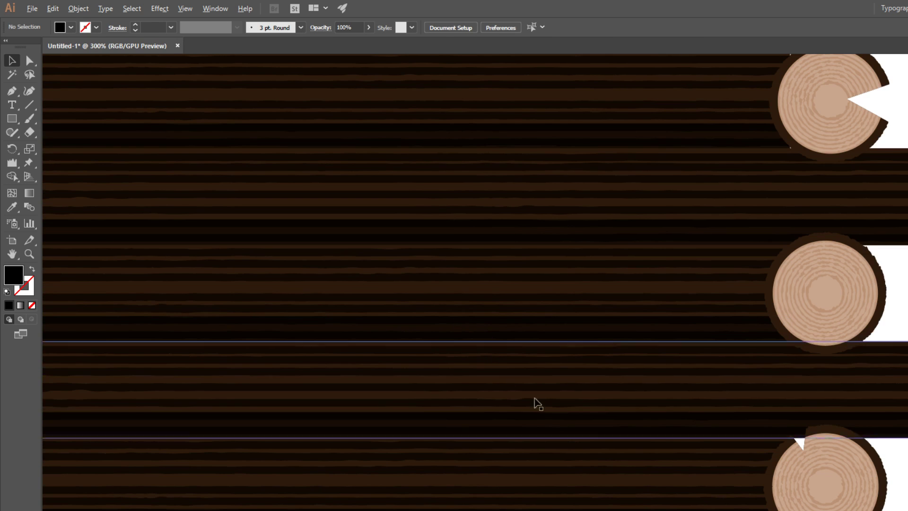
pyautogui.scroll(-5, 556, 414)
pyautogui.moveTo(486, 424); pyautogui.dragTo(505, 425)
pyautogui.hscroll(-2, 466, 425)
pyautogui.scroll(-1, 459, 428)
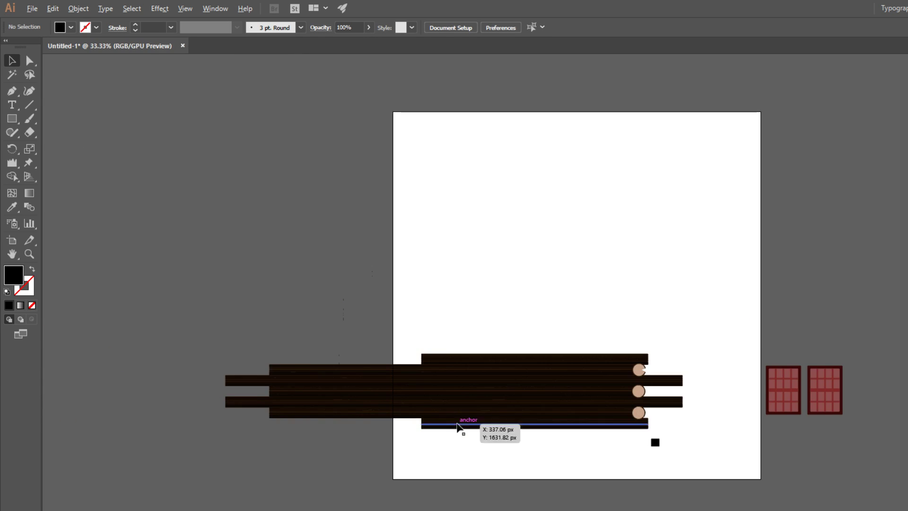
# Stretch the top and bottom planks leftward to line up with the left ends of the long middle planks.
pyautogui.click(426, 361)
pyautogui.keyDown('shift'); pyautogui.click(437, 417); pyautogui.keyUp('shift')
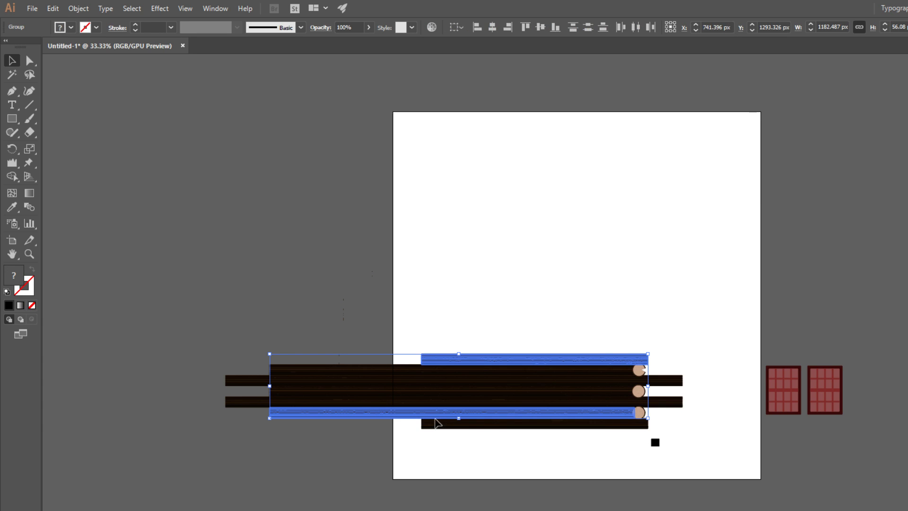
pyautogui.click(430, 439)
pyautogui.click(432, 423)
pyautogui.keyDown('shift'); pyautogui.click(435, 362); pyautogui.keyUp('shift')
pyautogui.moveTo(422, 392); pyautogui.dragTo(225, 392)
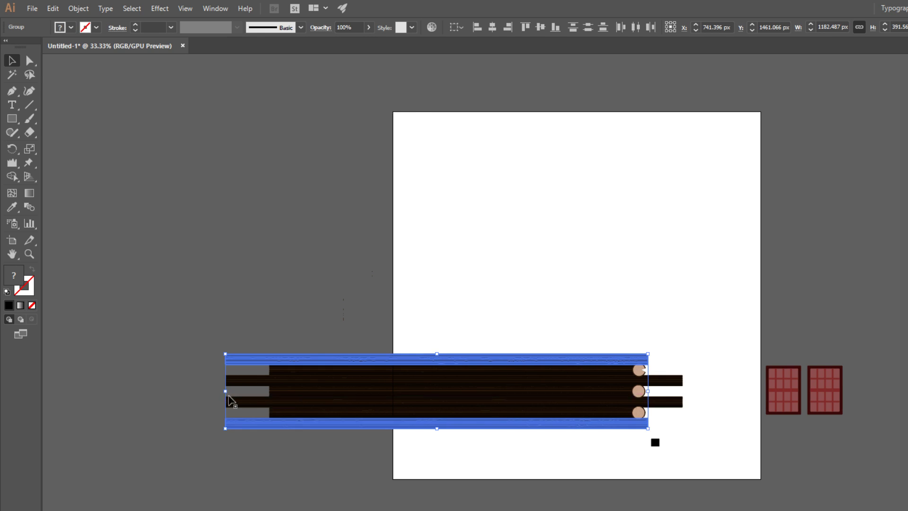
pyautogui.hotkey('ctrl', 'a')
pyautogui.click(544, 494)
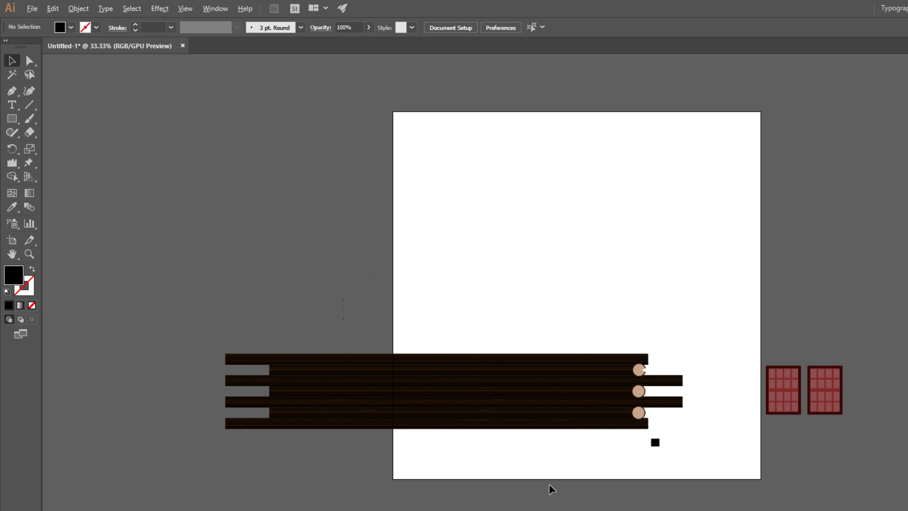
# Draw a rectangle over the long middle planks' overhanging right ends and use it to trim them flush with the top and bottom planks.
pyautogui.scroll(1, 551, 488)
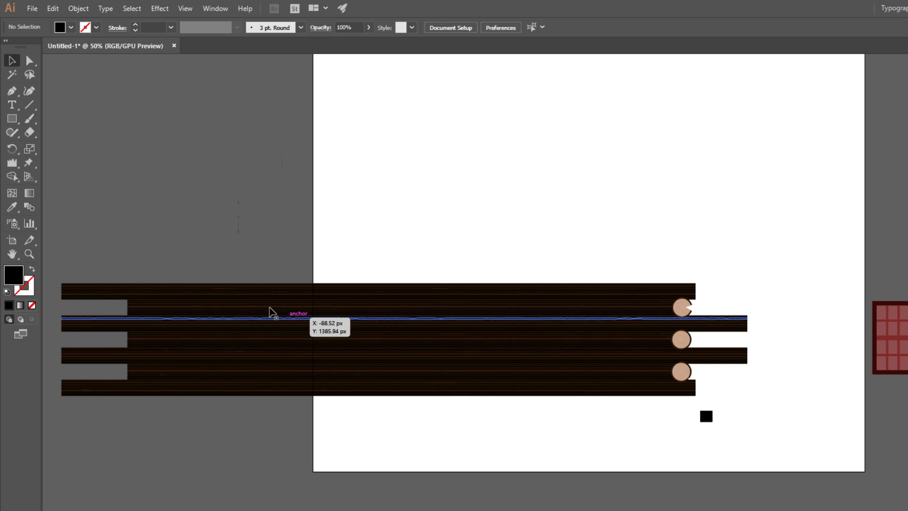
pyautogui.scroll(2, 479, 467)
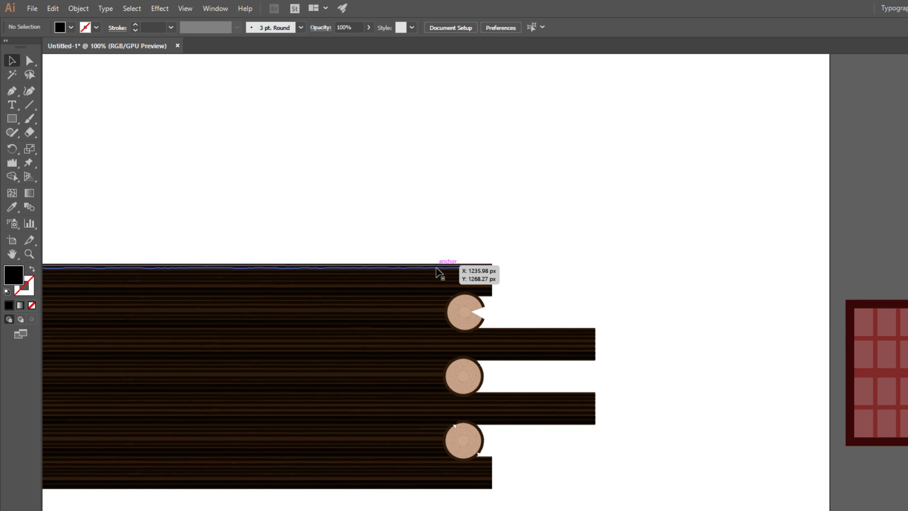
pyautogui.press('m')
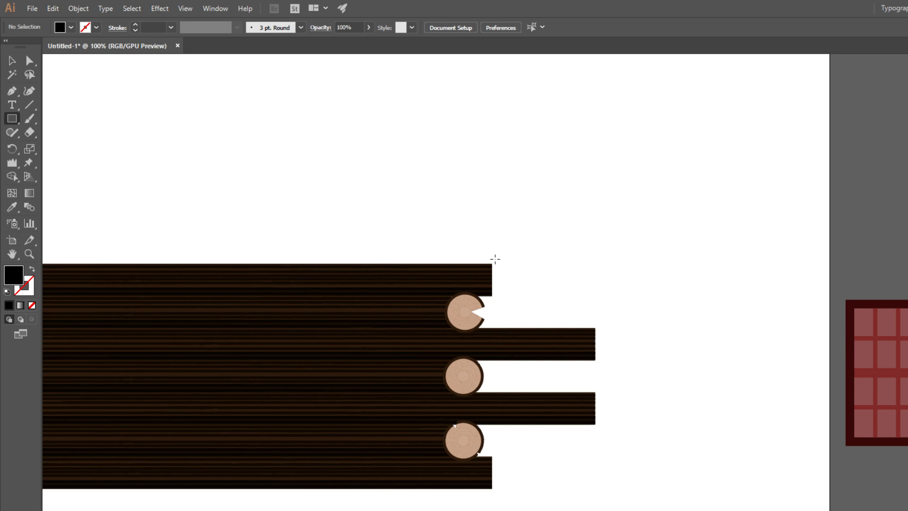
pyautogui.moveTo(492, 257); pyautogui.dragTo(665, 485)
pyautogui.press('v')
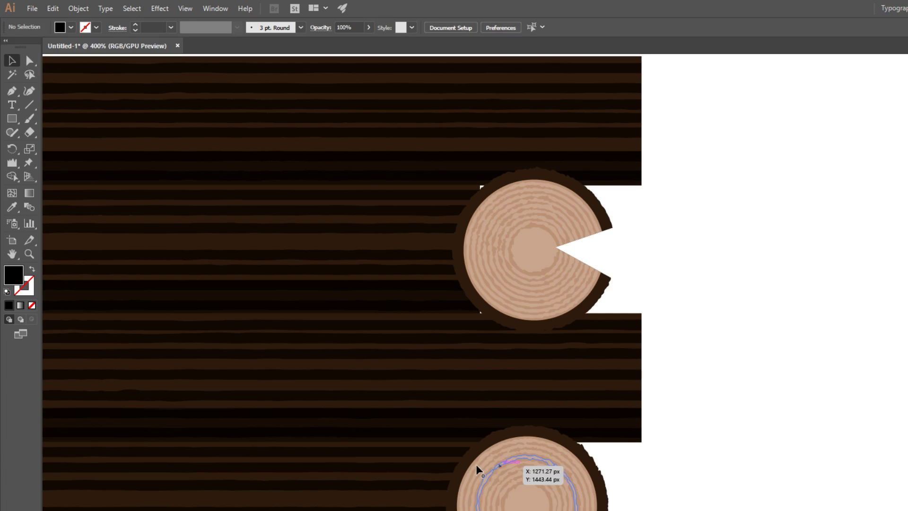
pyautogui.scroll(-4, 685, 403)
pyautogui.scroll(3, 676, 477)
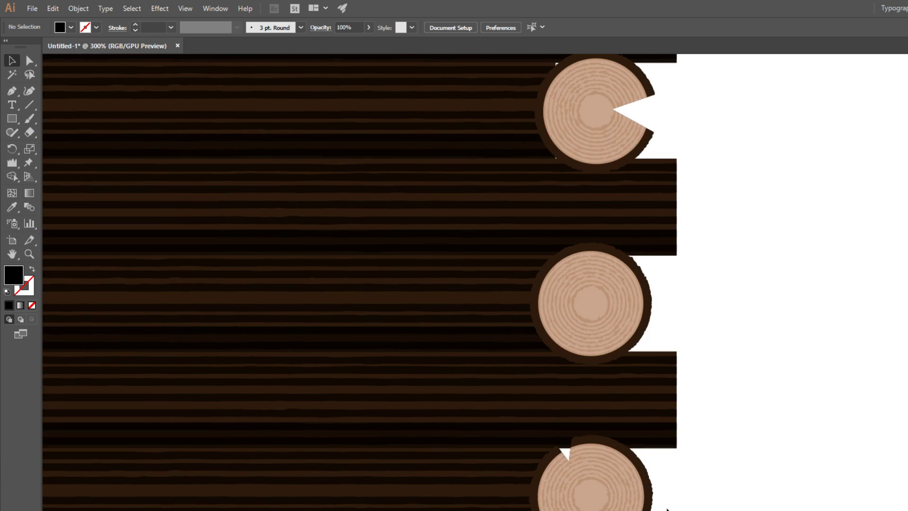
# Fine-tune the horizontal position of the wedge-cut log end on the uppermost short plank with small nudges.
pyautogui.scroll(-1, 663, 489)
pyautogui.moveTo(742, 399); pyautogui.dragTo(740, 430)
pyautogui.scroll(1, 634, 201)
pyautogui.click(617, 308)
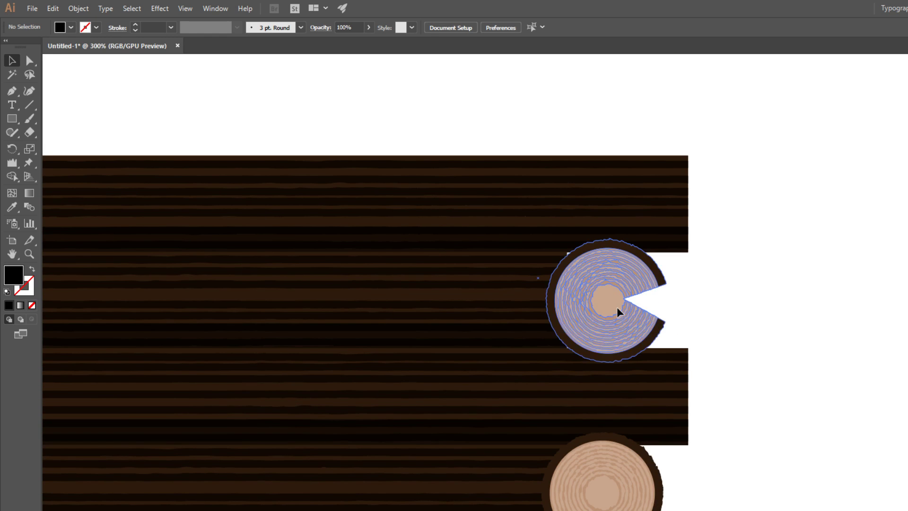
pyautogui.click(675, 341)
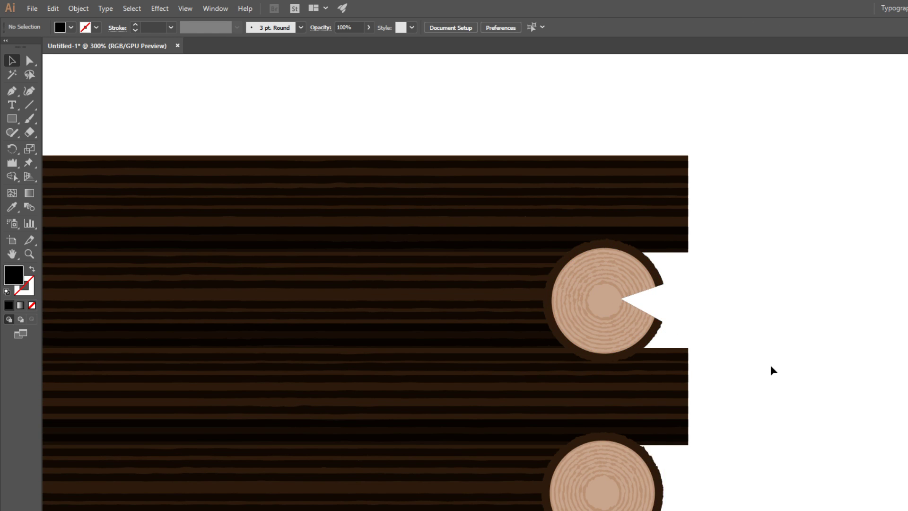
pyautogui.scroll(-5, 770, 365)
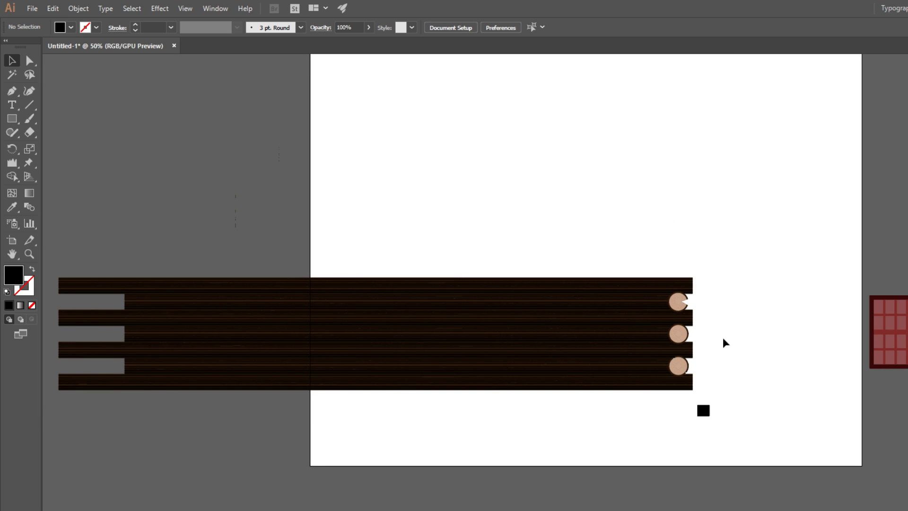
pyautogui.scroll(2, 723, 337)
pyautogui.click(563, 277)
pyautogui.press('Right')
pyautogui.press('Right')
pyautogui.press('Right')
pyautogui.click(628, 304)
pyautogui.scroll(2, 577, 268)
pyautogui.scroll(1, 580, 274)
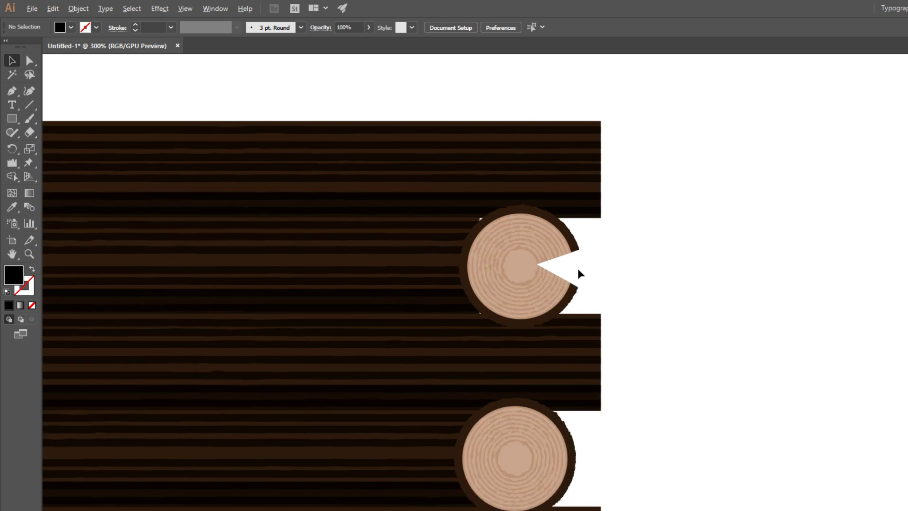
pyautogui.scroll(-5, 580, 274)
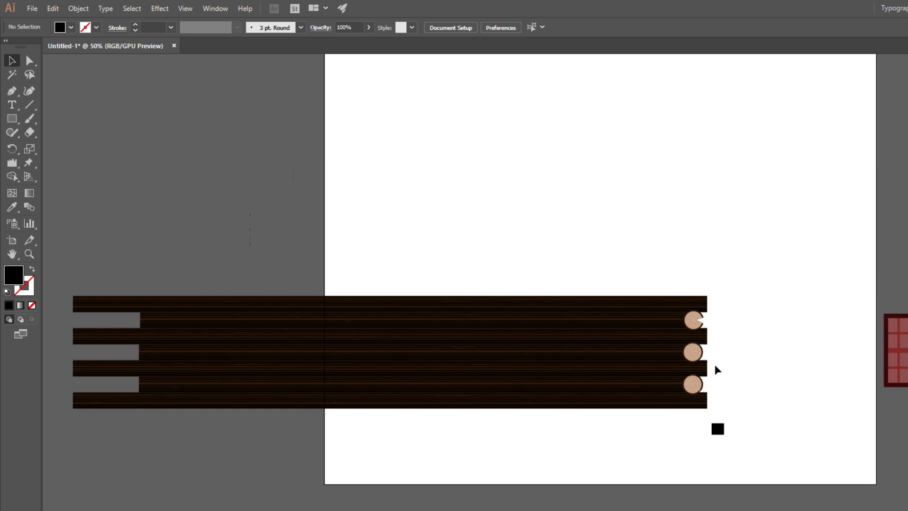
# Select the wall's planks and log ends and duplicate them directly above the original wall.
pyautogui.moveTo(404, 239); pyautogui.dragTo(514, 373)
pyautogui.click(644, 366)
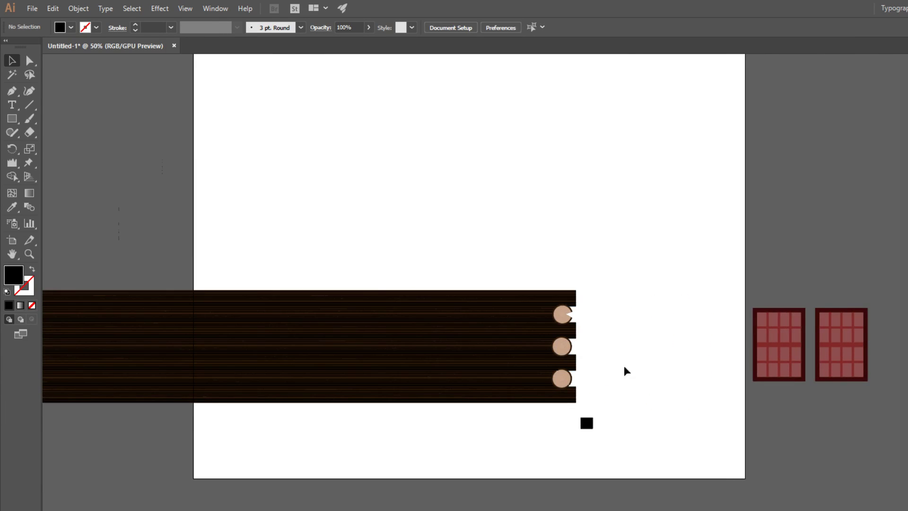
pyautogui.moveTo(548, 434); pyautogui.dragTo(570, 295)
pyautogui.moveTo(562, 378); pyautogui.dragTo(562, 252)
pyautogui.click(623, 219)
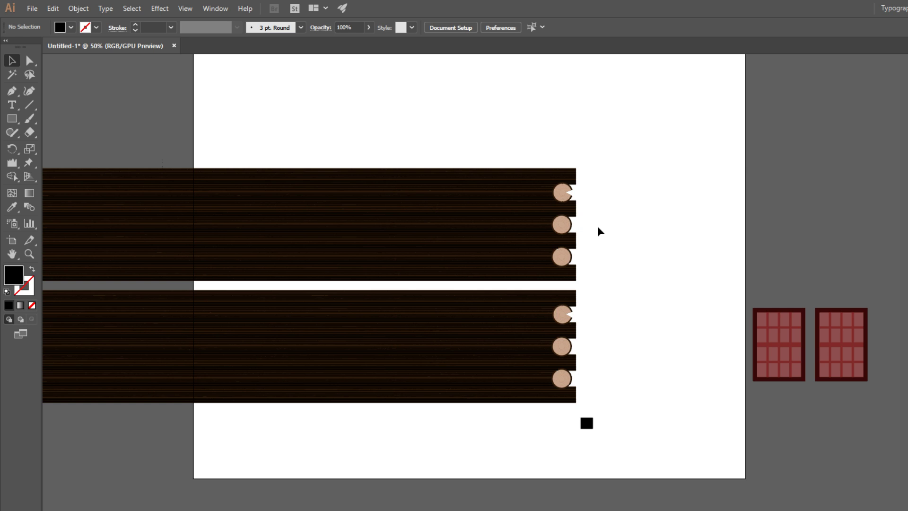
# Delete the upper copy's bottom plank and lower the copy until it sits flush on the original wall.
pyautogui.scroll(1, 598, 227)
pyautogui.click(503, 197)
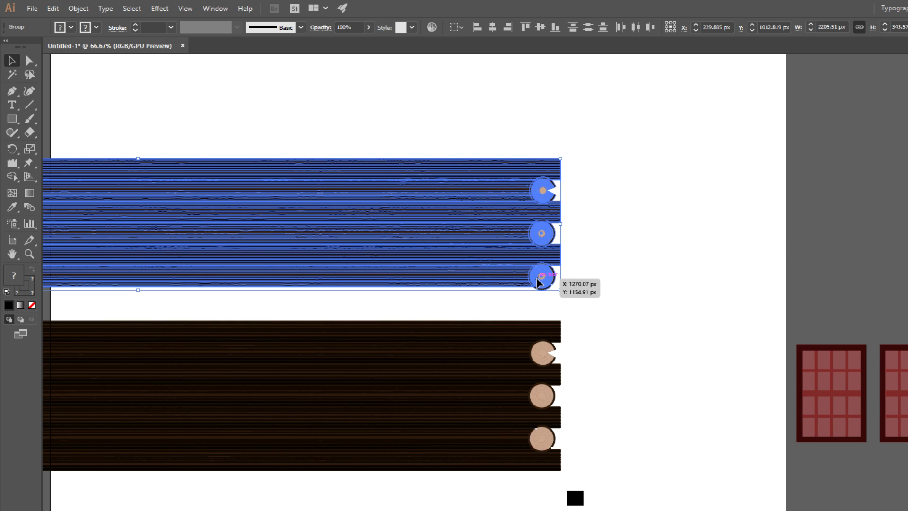
pyautogui.moveTo(537, 278); pyautogui.dragTo(541, 311)
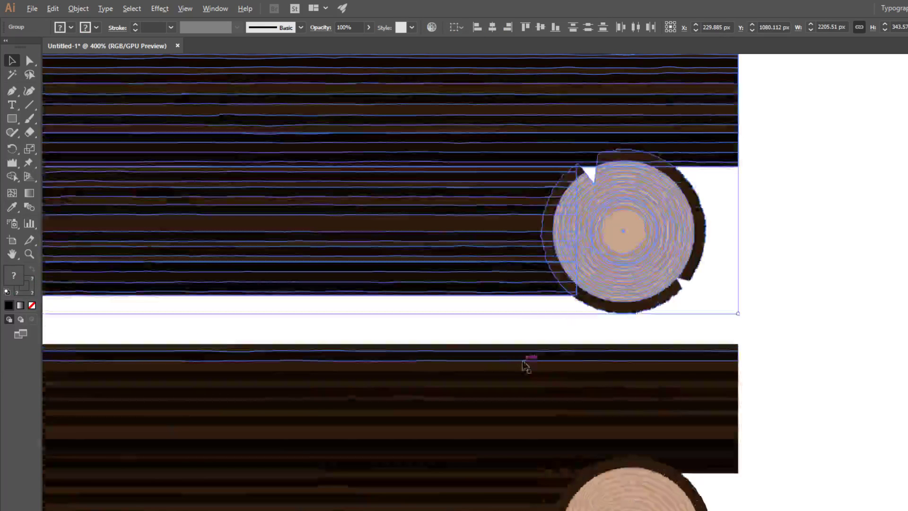
pyautogui.scroll(1, 525, 365)
pyautogui.moveTo(489, 245); pyautogui.dragTo(614, 281)
pyautogui.scroll(4, 489, 306)
pyautogui.scroll(-6, 614, 280)
pyautogui.scroll(-3, 727, 315)
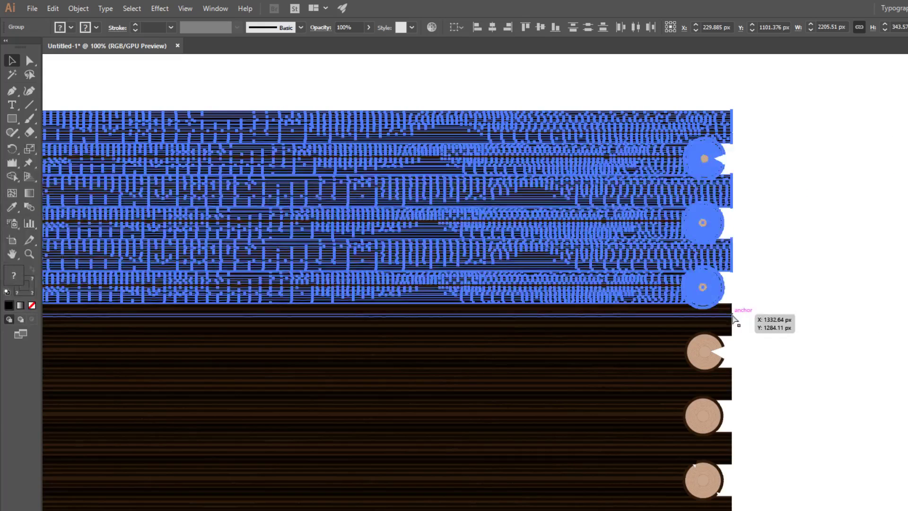
# Select the planks and log ends of the lower wall section and group them.
pyautogui.click(743, 318)
pyautogui.click(700, 326)
pyautogui.moveTo(621, 510); pyautogui.dragTo(619, 317)
pyautogui.hotkey('ctrl', 'g')
pyautogui.click(767, 394)
pyautogui.scroll(-2, 766, 400)
pyautogui.moveTo(767, 404); pyautogui.dragTo(723, 377)
# Try centring both wall sections horizontally, then undo the alignment.
pyautogui.moveTo(753, 423); pyautogui.dragTo(572, 294)
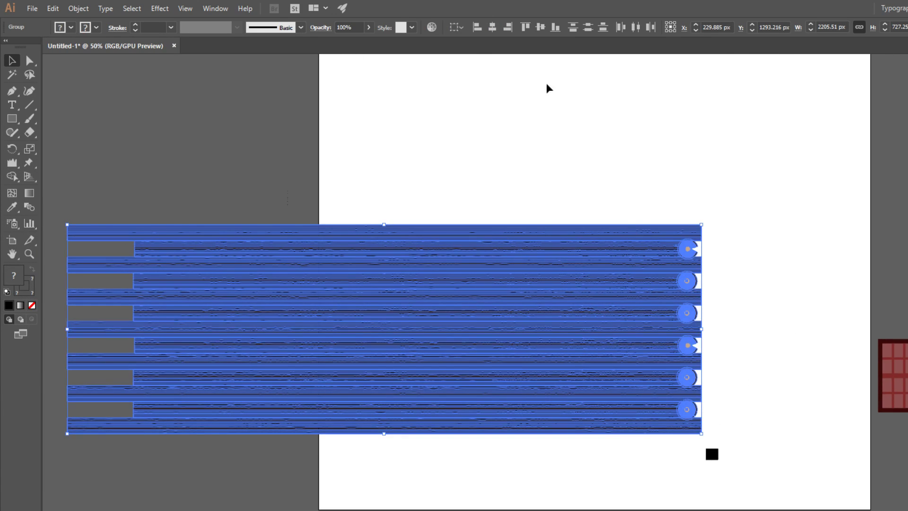
pyautogui.click(493, 28)
pyautogui.hotkey('ctrl', 'z')
# Select both wall sections, group them and move the wall rightward on the artboard.
pyautogui.click(535, 151)
pyautogui.moveTo(689, 326); pyautogui.dragTo(555, 374)
pyautogui.click(583, 288)
pyautogui.hotkey('ctrl', 'g')
pyautogui.moveTo(641, 355); pyautogui.dragTo(589, 166)
pyautogui.scroll(-2, 566, 174)
pyautogui.click(709, 150)
pyautogui.moveTo(684, 153); pyautogui.dragTo(622, 168)
pyautogui.scroll(3, 539, 193)
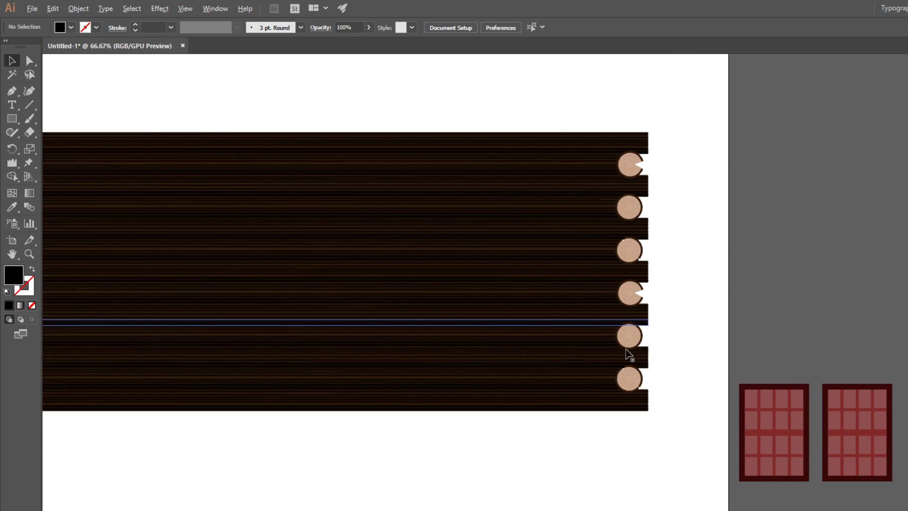
# Position the wall roughly centrally over the artboard so its plank ends overhang both sides.
pyautogui.scroll(-3, 615, 352)
pyautogui.moveTo(239, 164); pyautogui.dragTo(415, 370)
pyautogui.moveTo(315, 182); pyautogui.dragTo(411, 307)
pyautogui.moveTo(427, 293); pyautogui.dragTo(476, 293)
pyautogui.moveTo(469, 269); pyautogui.dragTo(469, 267)
pyautogui.click(473, 412)
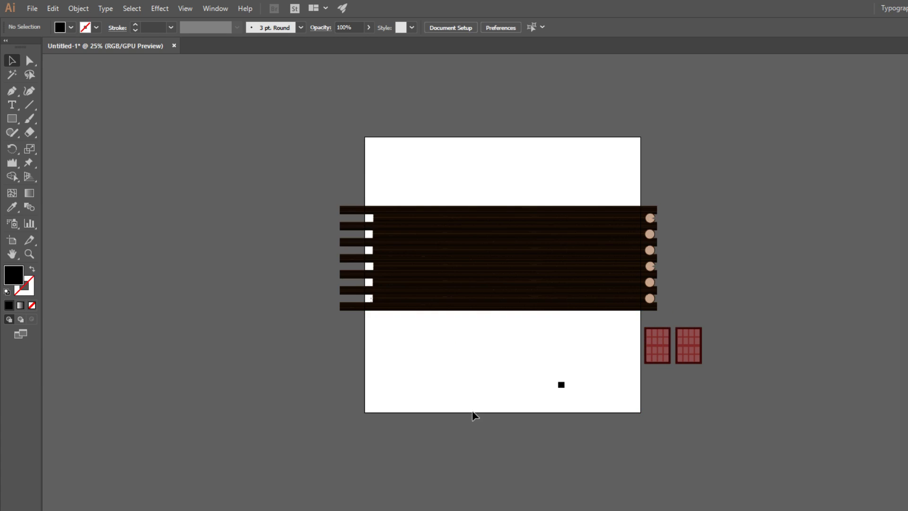
pyautogui.moveTo(495, 360); pyautogui.dragTo(446, 384)
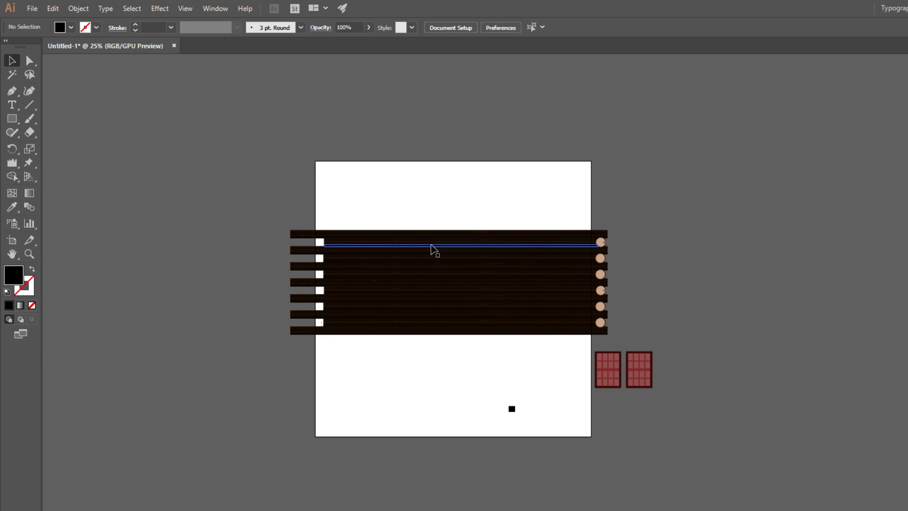
pyautogui.moveTo(641, 376); pyautogui.dragTo(560, 281)
pyautogui.press('Delete')
pyautogui.hotkey('ctrl', 'z')
pyautogui.hotkey('ctrl', 'z')
# Group the two red windows and place them, enlarged, in front of the planks on the right half of the wall.
pyautogui.click(698, 420)
pyautogui.moveTo(698, 420); pyautogui.dragTo(614, 356)
pyautogui.hotkey('ctrl', 'g')
pyautogui.moveTo(652, 387); pyautogui.dragTo(534, 280)
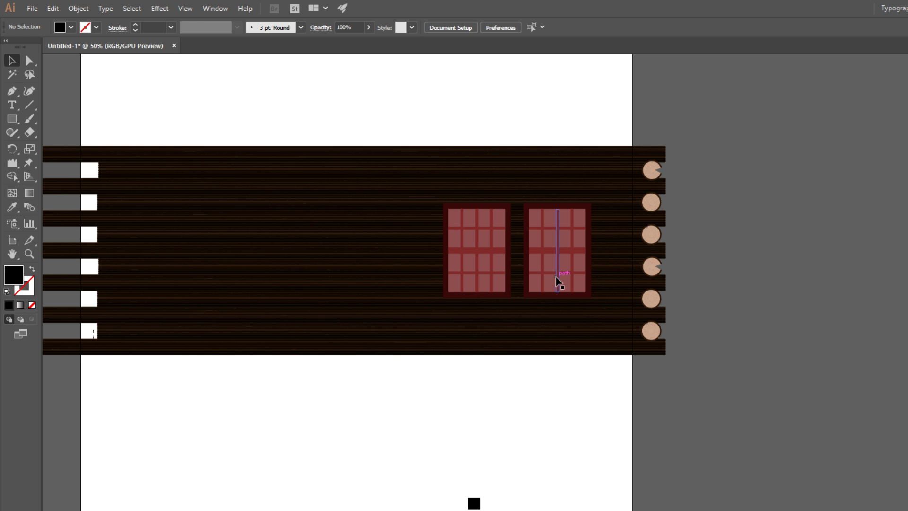
pyautogui.moveTo(555, 276)
pyautogui.mouseDown()
pyautogui.moveTo(562, 251)
pyautogui.moveTo(566, 277)
pyautogui.mouseUp()
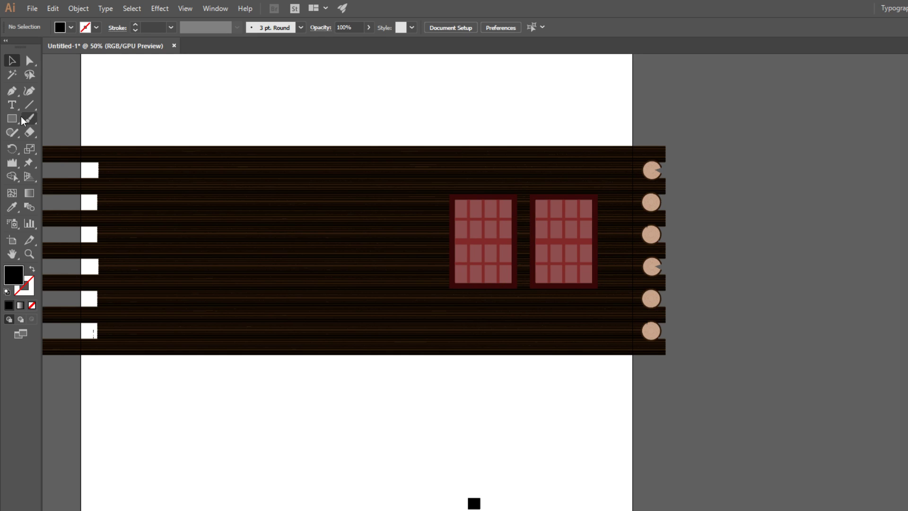
# Draw a tall black rectangle between the right window and the log ends, and duplicate it to the left of the windows.
pyautogui.click(21, 120)
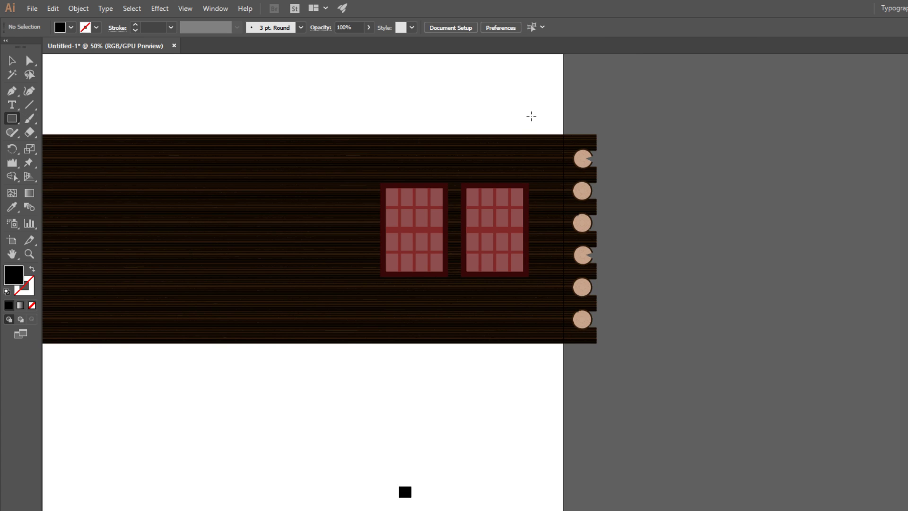
pyautogui.moveTo(529, 116); pyautogui.dragTo(572, 361)
pyautogui.press('v')
pyautogui.moveTo(548, 303); pyautogui.dragTo(357, 305)
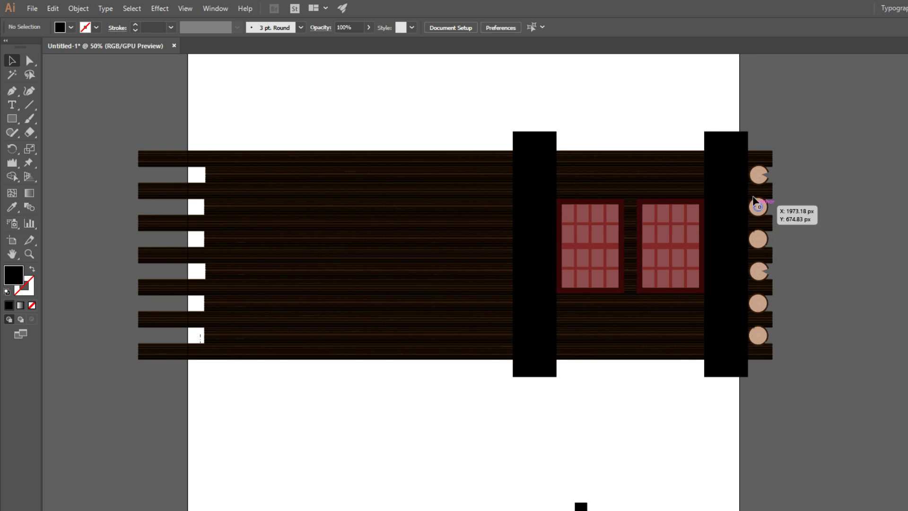
pyautogui.moveTo(788, 401); pyautogui.dragTo(625, 421)
# Ungroup the upper wall section so its log ends can be edited separately.
pyautogui.click(597, 197)
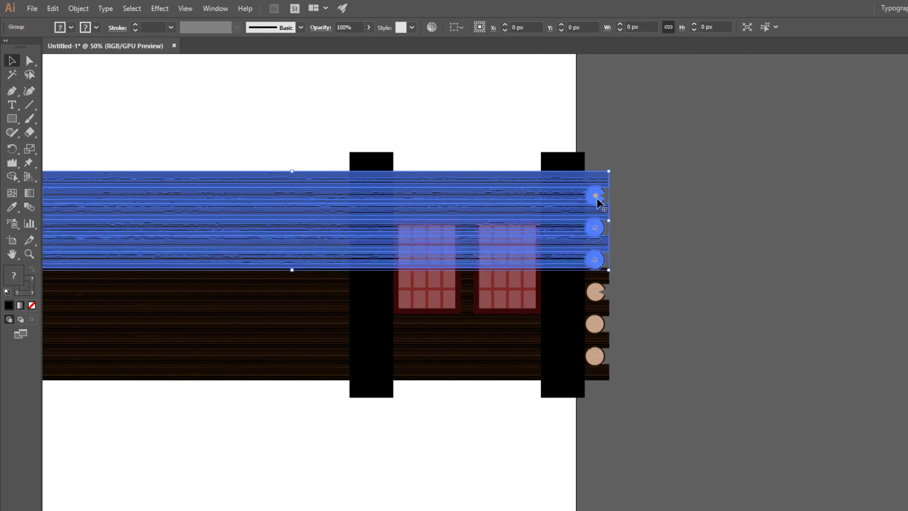
pyautogui.hotkey('ctrl', 'shift', 'g')
pyautogui.click(624, 194)
# Rotate the uppermost log end and the third one down so their notches face left toward the black post.
pyautogui.click(595, 193)
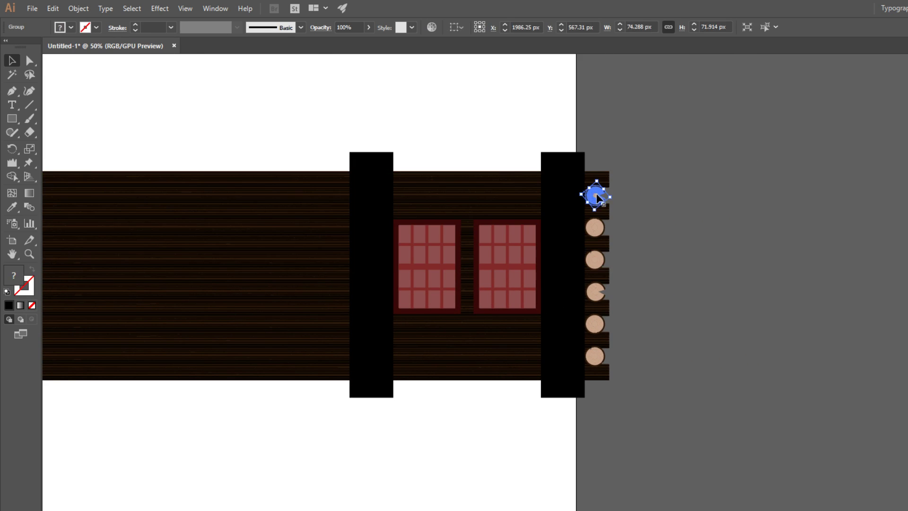
pyautogui.scroll(4, 602, 172)
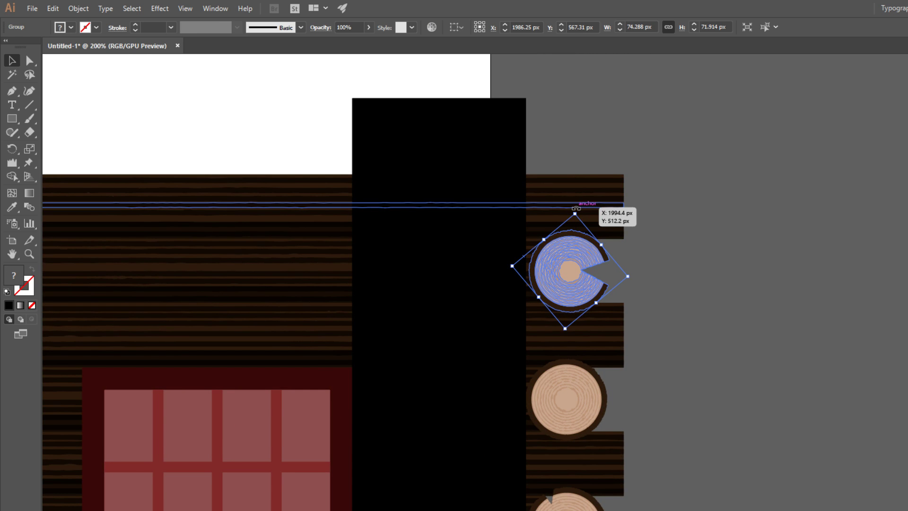
pyautogui.moveTo(577, 208); pyautogui.dragTo(626, 242)
pyautogui.click(666, 422)
pyautogui.moveTo(669, 428); pyautogui.dragTo(665, 335)
pyautogui.click(598, 157)
pyautogui.moveTo(620, 150); pyautogui.dragTo(567, 261)
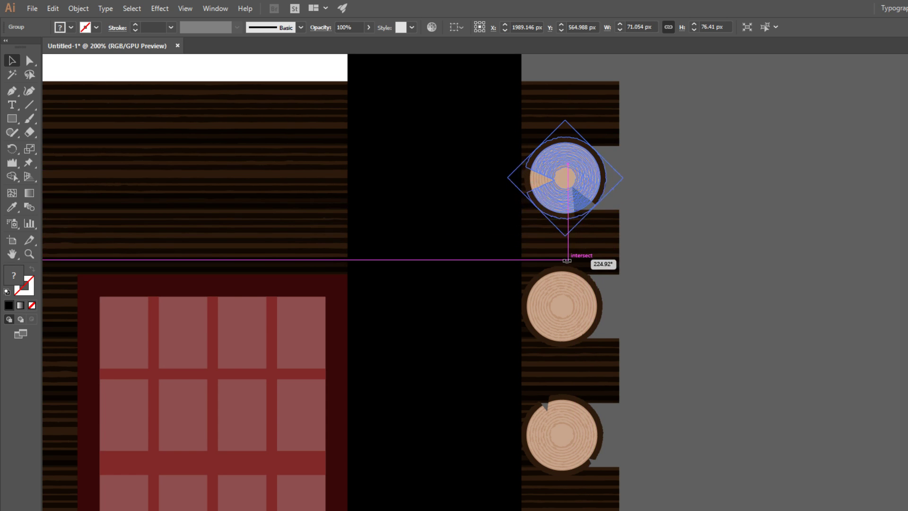
pyautogui.moveTo(413, 244); pyautogui.dragTo(422, 244)
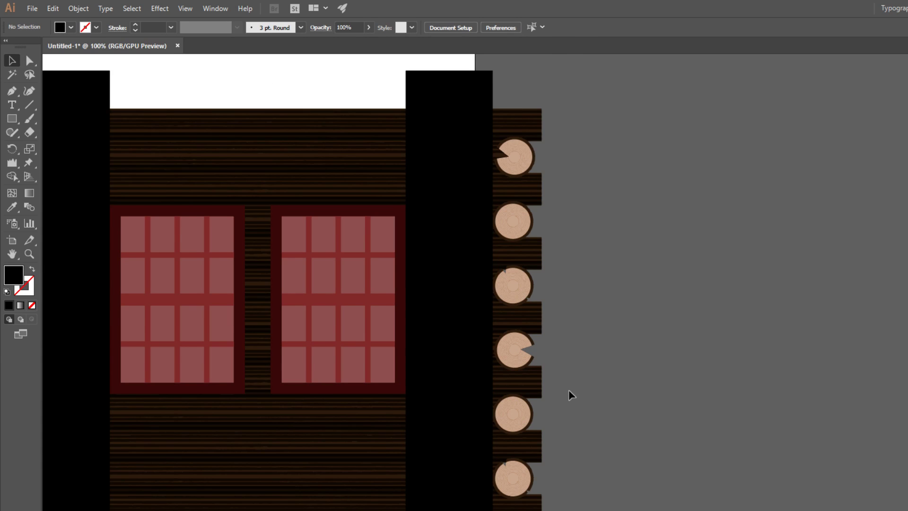
pyautogui.moveTo(577, 373); pyautogui.dragTo(585, 349)
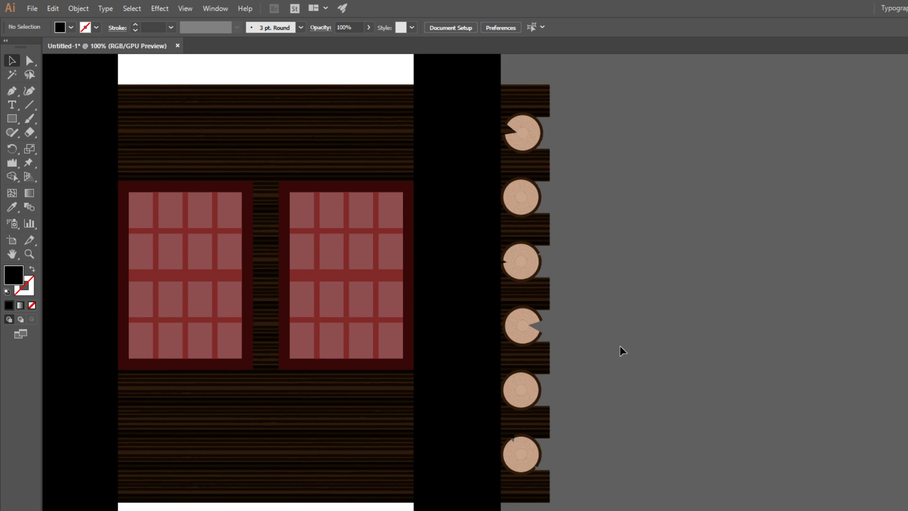
# Draw a narrow black rectangle, about 11 by 63 px, beside the uppermost log end at the wall's right edge.
pyautogui.scroll(-2, 621, 347)
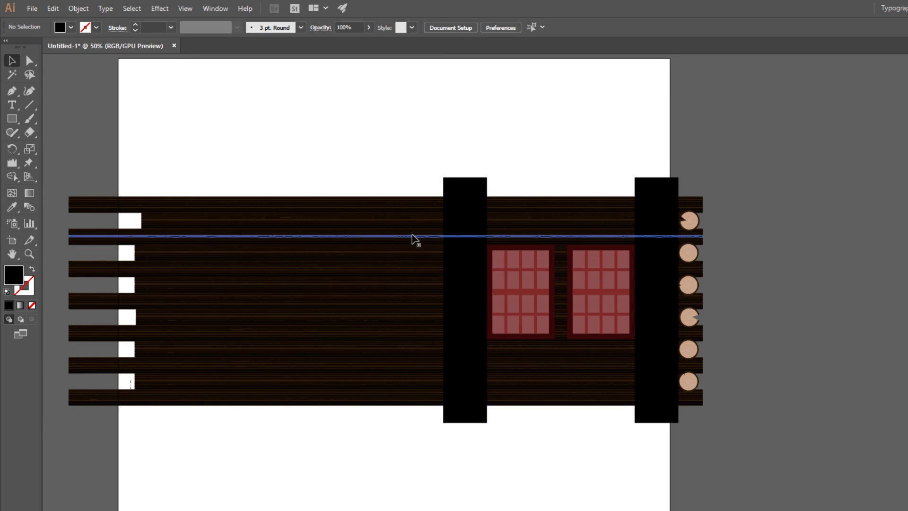
pyautogui.moveTo(193, 148); pyautogui.dragTo(292, 198)
pyautogui.click(11, 121)
pyautogui.scroll(4, 576, 240)
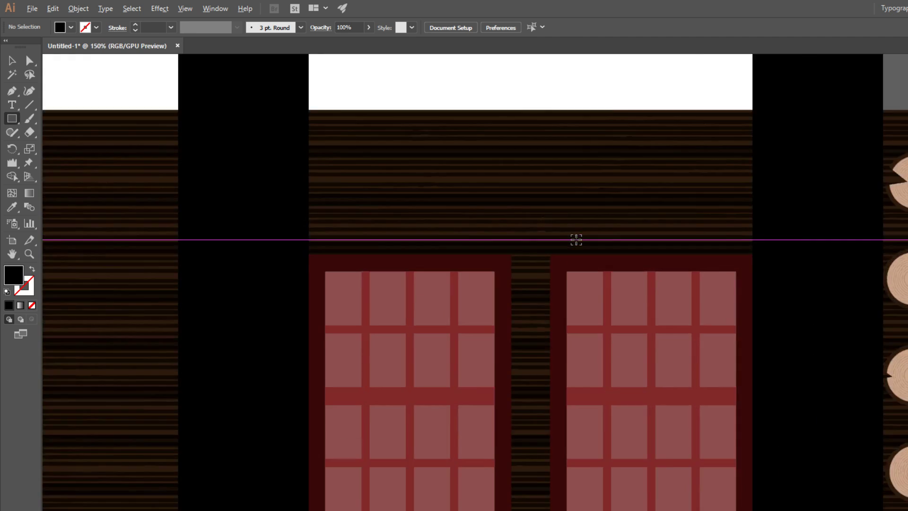
pyautogui.moveTo(705, 250); pyautogui.dragTo(132, 298)
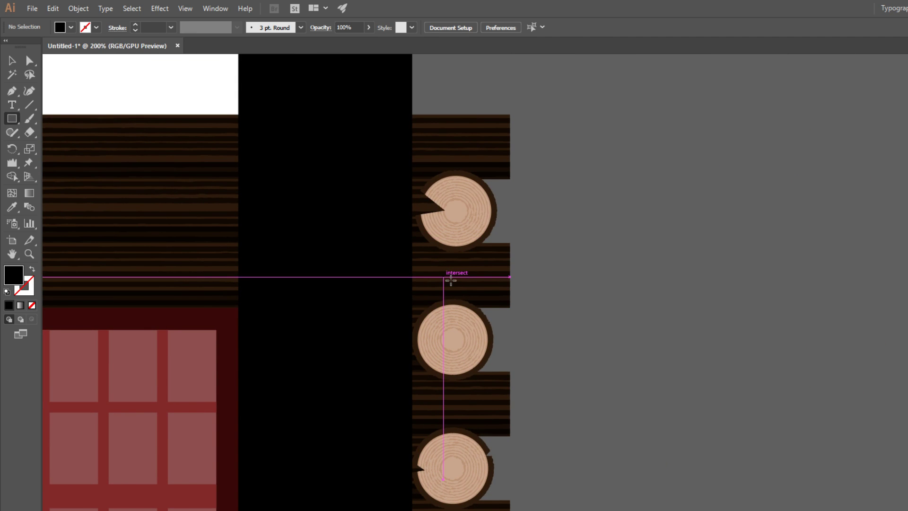
pyautogui.scroll(-3, 451, 280)
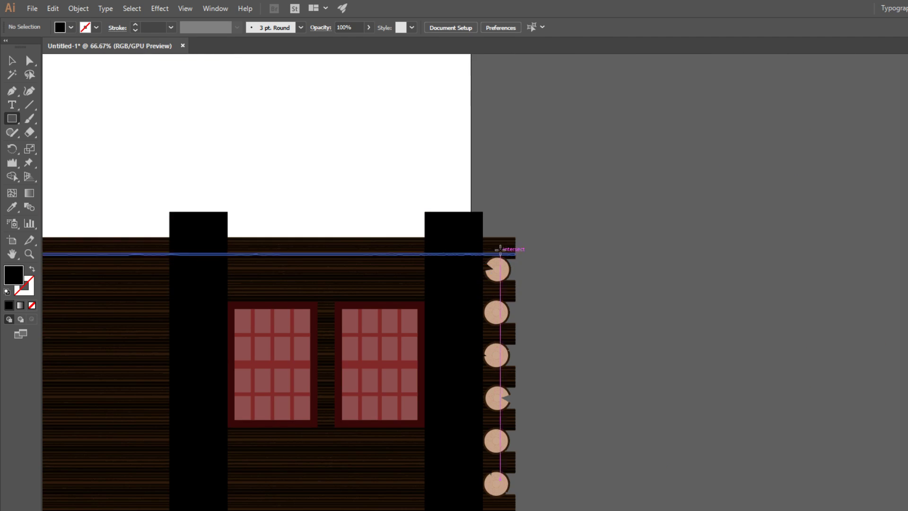
pyautogui.scroll(5, 497, 257)
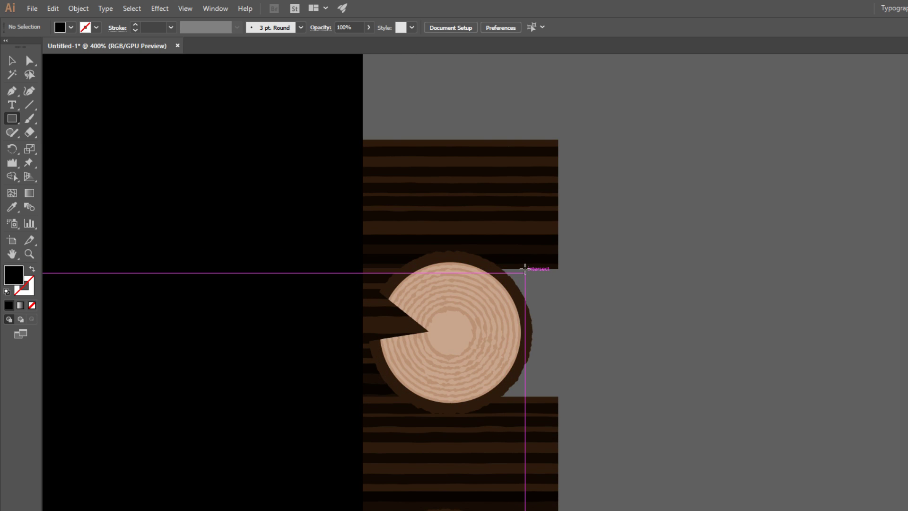
pyautogui.moveTo(534, 259); pyautogui.dragTo(558, 403)
# Duplicate the column of six log ends to the left side of the left black post.
pyautogui.press('v')
pyautogui.click(608, 410)
pyautogui.scroll(-4, 608, 410)
pyautogui.scroll(-1, 609, 410)
pyautogui.moveTo(608, 508); pyautogui.dragTo(640, 390)
pyautogui.scroll(-1, 681, 408)
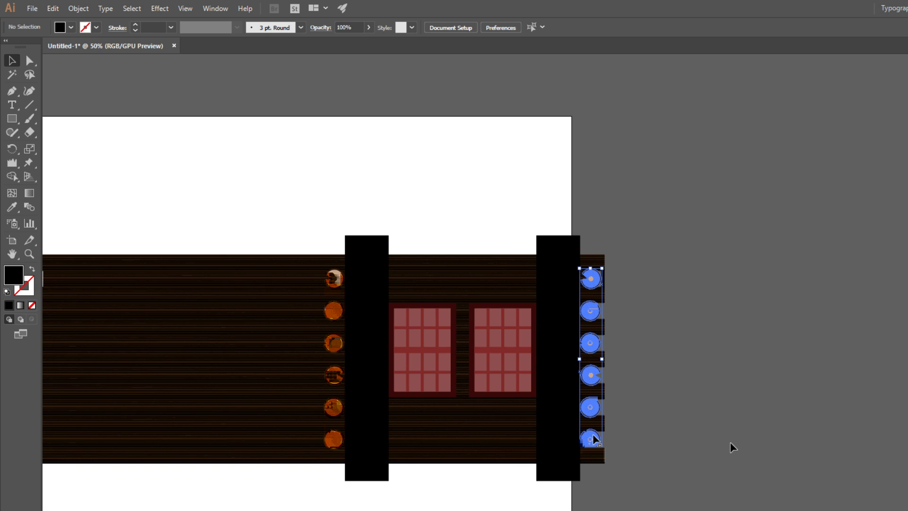
pyautogui.press('Delete')
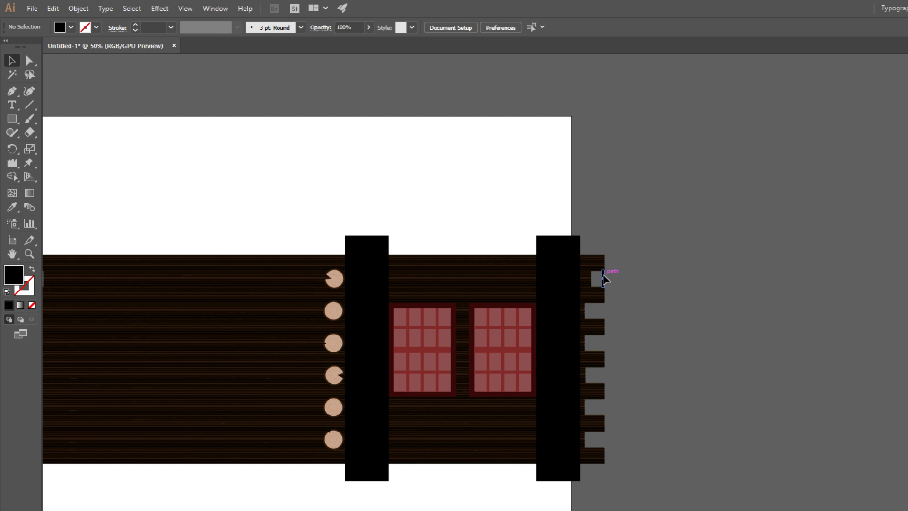
# Move the narrow rectangle beside the duplicated log ends and align it with the upper edge of the top plank.
pyautogui.moveTo(604, 277); pyautogui.dragTo(339, 332)
pyautogui.click(636, 296)
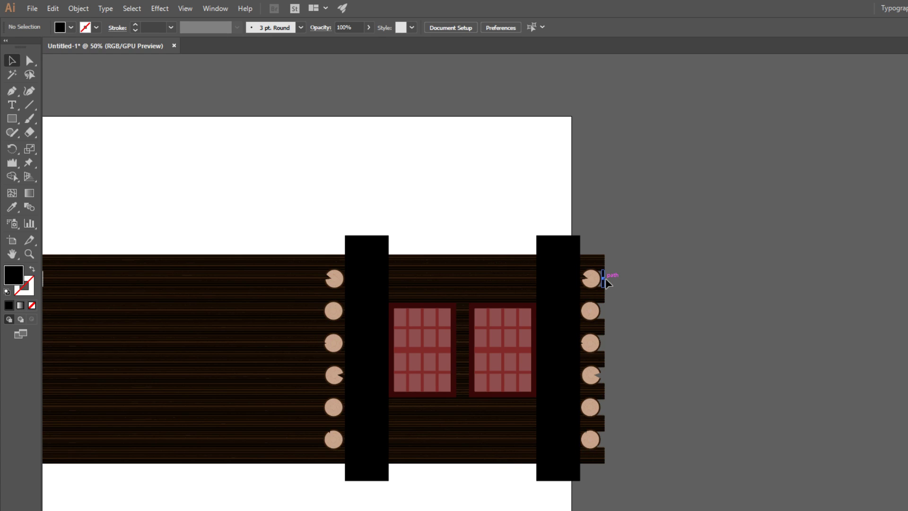
pyautogui.moveTo(605, 279); pyautogui.dragTo(325, 278)
pyautogui.click(342, 207)
pyautogui.scroll(1, 333, 294)
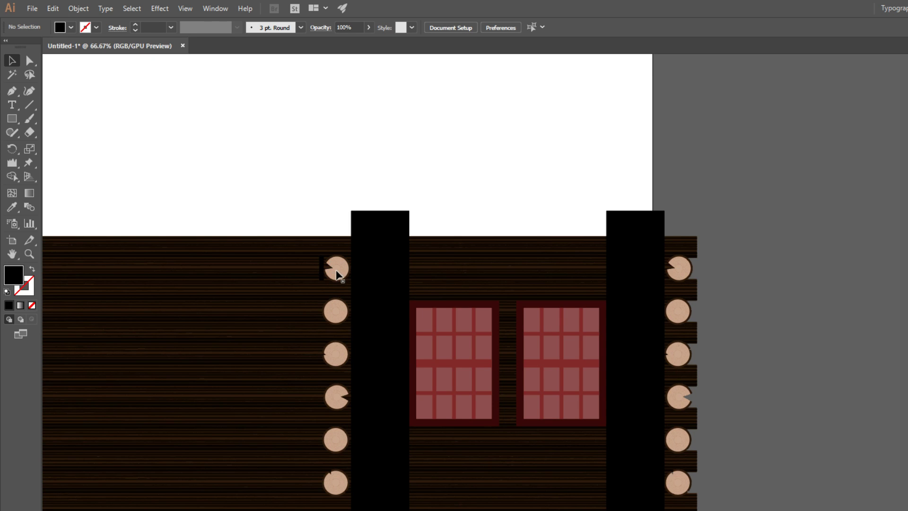
pyautogui.moveTo(336, 272); pyautogui.dragTo(324, 246)
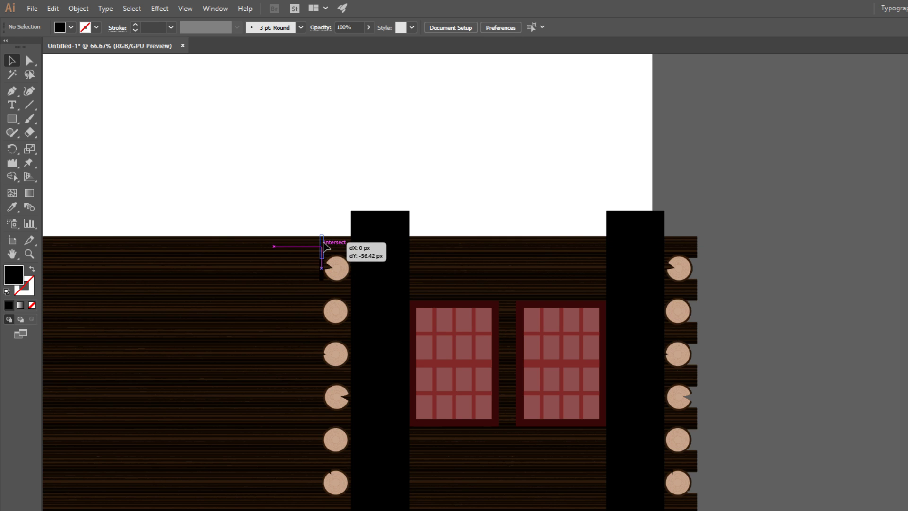
pyautogui.moveTo(324, 246); pyautogui.dragTo(324, 246)
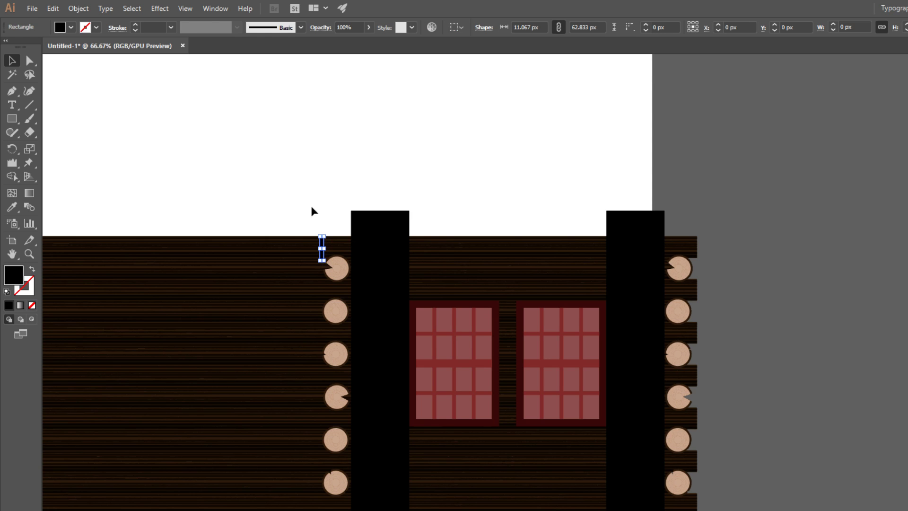
pyautogui.scroll(4, 333, 268)
pyautogui.moveTo(283, 196); pyautogui.dragTo(283, 191)
pyautogui.click(305, 100)
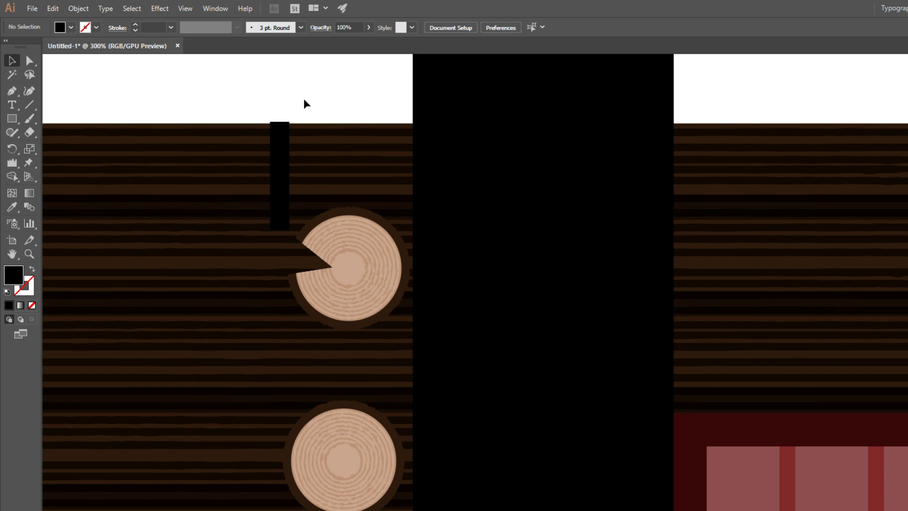
# Shorten the narrow rectangle from below to a height of 55.928 px so it ends at the top plank's lower edge.
pyautogui.click(276, 124)
pyautogui.hotkey('ctrl', '+')
pyautogui.hotkey('ctrl', '+')
pyautogui.hotkey('ctrl', '+')
pyautogui.hotkey('ctrl', '+')
pyautogui.hotkey('ctrl', '+')
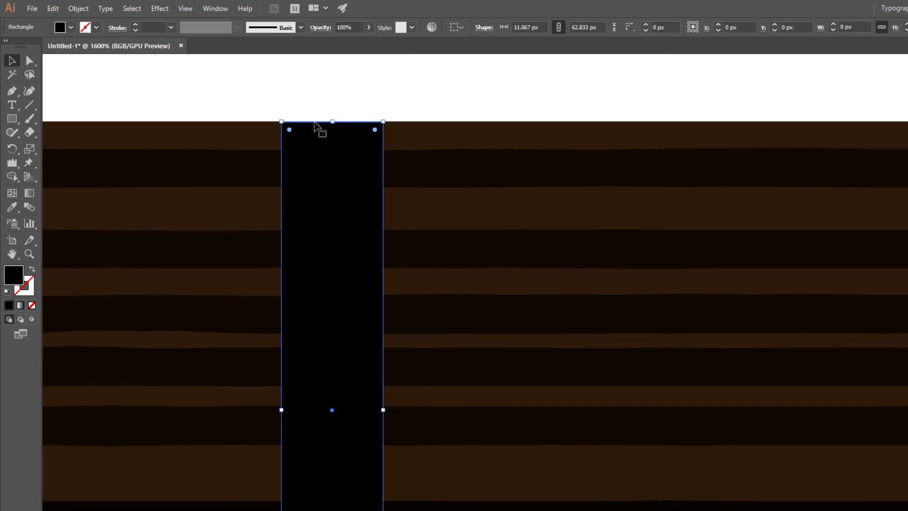
pyautogui.hotkey('ctrl', '-')
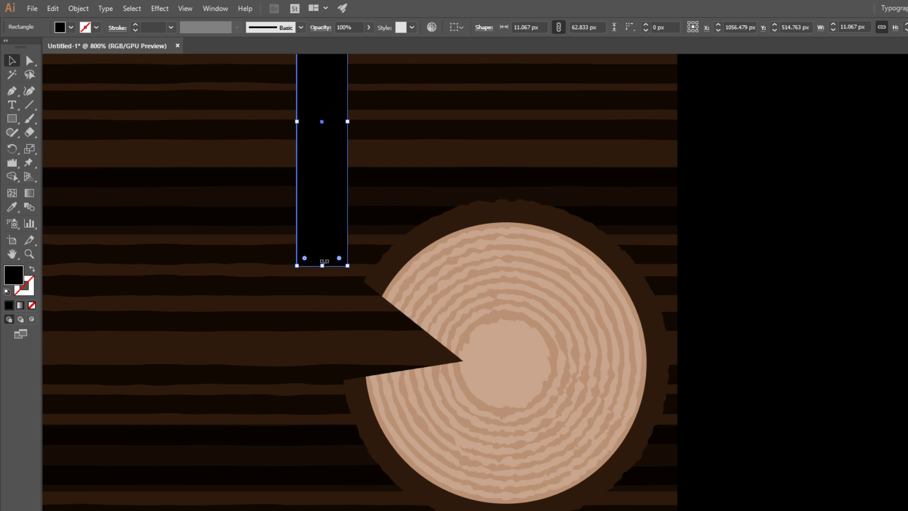
pyautogui.moveTo(324, 261); pyautogui.dragTo(323, 234)
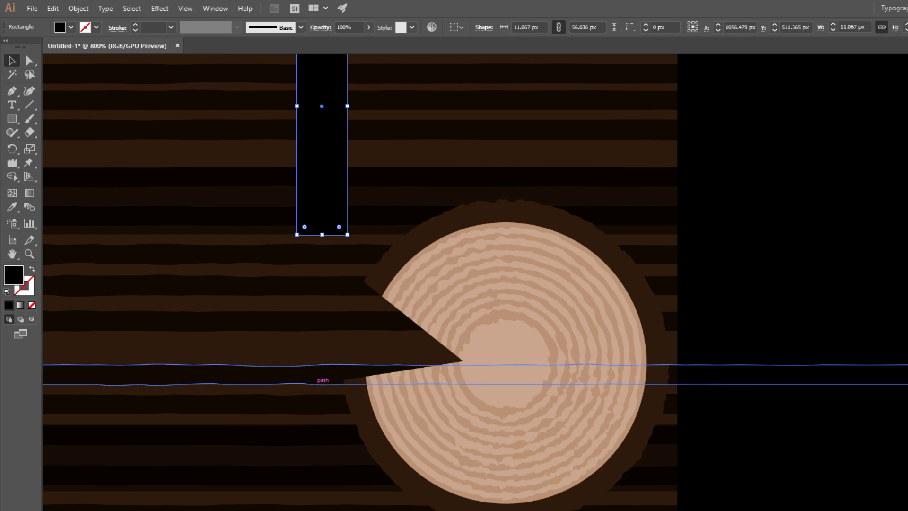
pyautogui.scroll(-3, 310, 399)
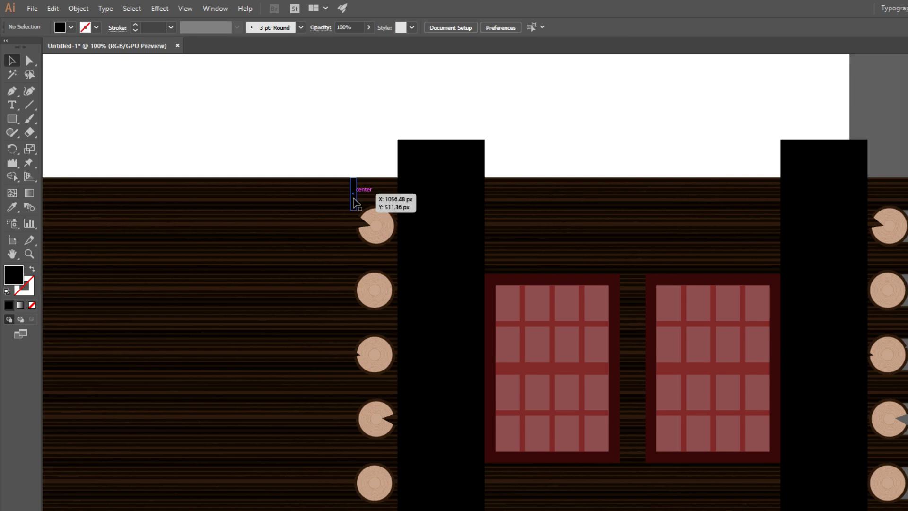
pyautogui.moveTo(354, 203); pyautogui.dragTo(354, 209)
pyautogui.scroll(8, 354, 210)
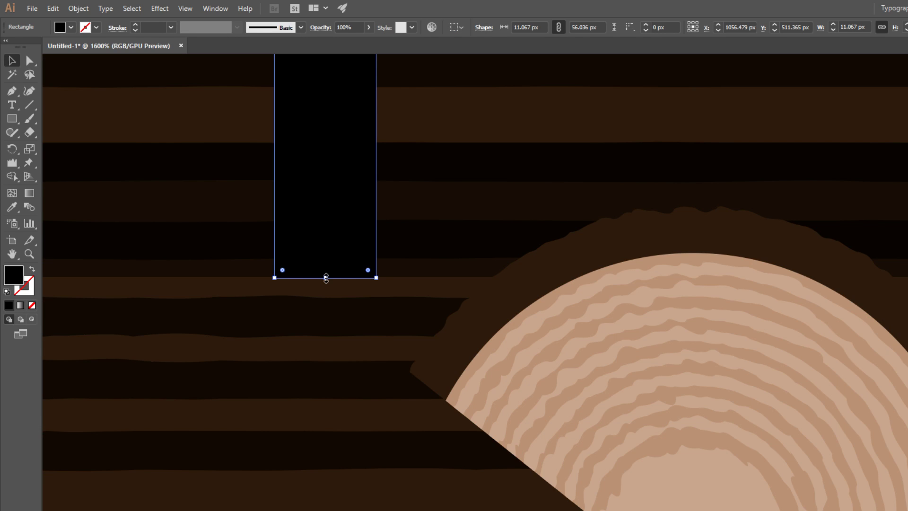
pyautogui.scroll(-5, 218, 202)
pyautogui.click(218, 204)
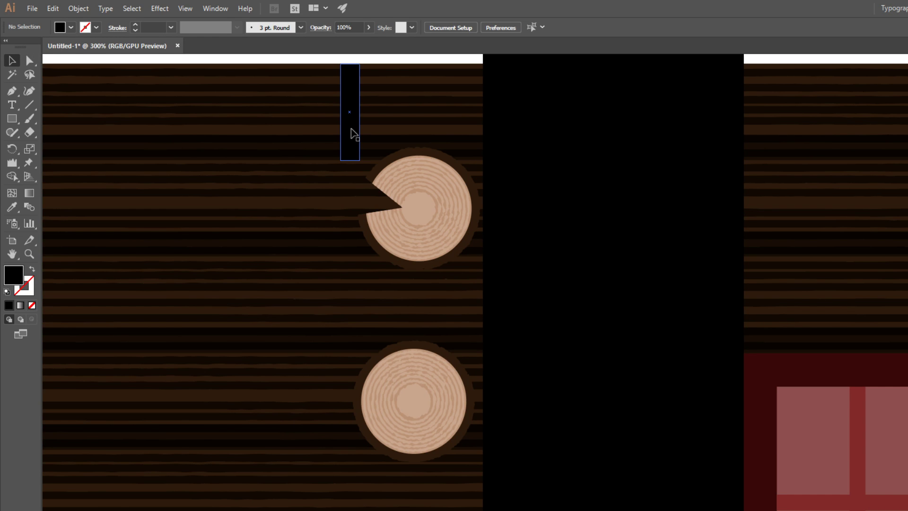
# Duplicate the narrow rectangle straight down onto the plank between the first and second log ends, fitted to the plank's edges.
pyautogui.moveTo(351, 134); pyautogui.dragTo(344, 323)
pyautogui.scroll(5, 344, 323)
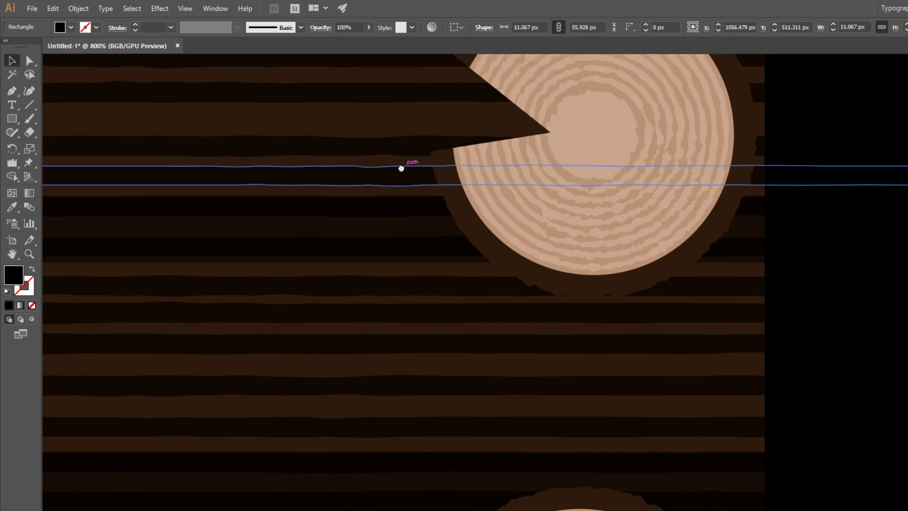
pyautogui.moveTo(401, 169); pyautogui.dragTo(391, 238)
pyautogui.moveTo(415, 65); pyautogui.dragTo(418, 510)
pyautogui.scroll(-4, 346, 306)
pyautogui.click(353, 317)
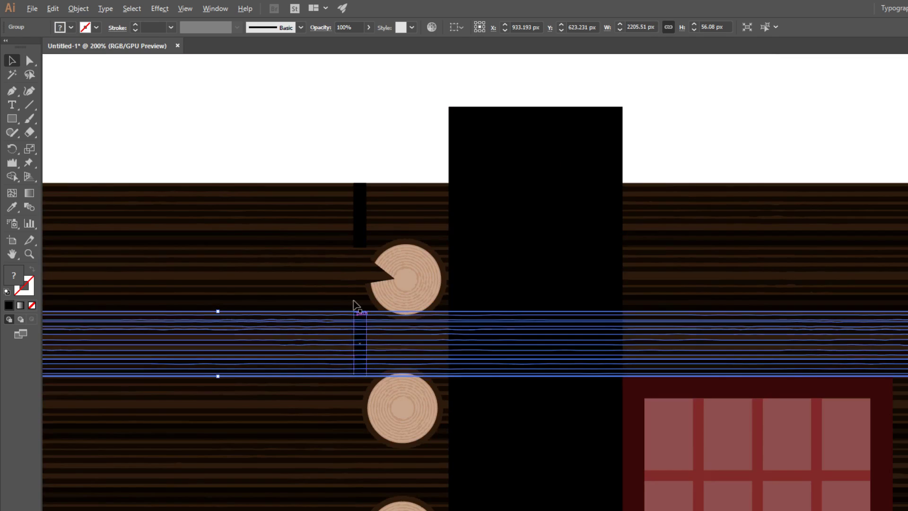
pyautogui.hotkey('ctrl', 'shift', 'a')
pyautogui.scroll(1, 349, 341)
pyautogui.scroll(2, 354, 377)
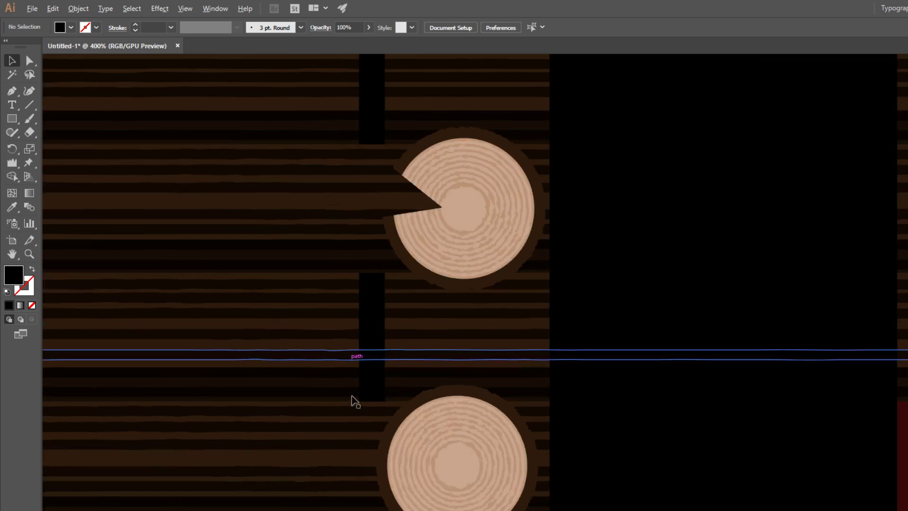
pyautogui.scroll(1, 356, 401)
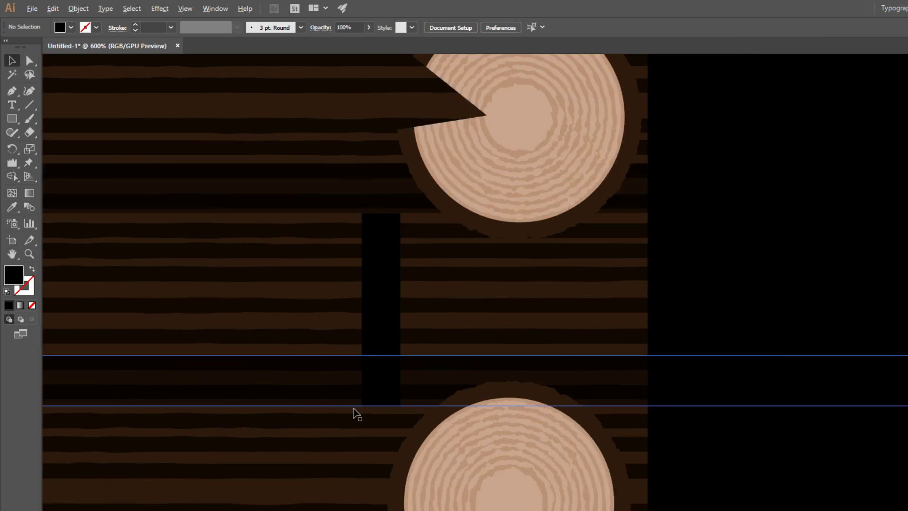
pyautogui.scroll(4, 357, 410)
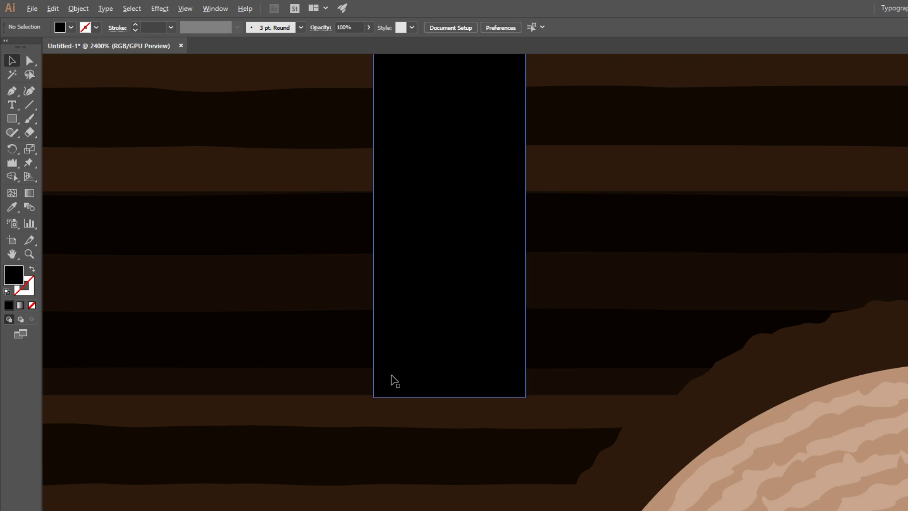
pyautogui.scroll(-4, 322, 356)
# Place another copy of the narrow rectangle straight below, on the plank between the second and third log ends.
pyautogui.click(322, 356)
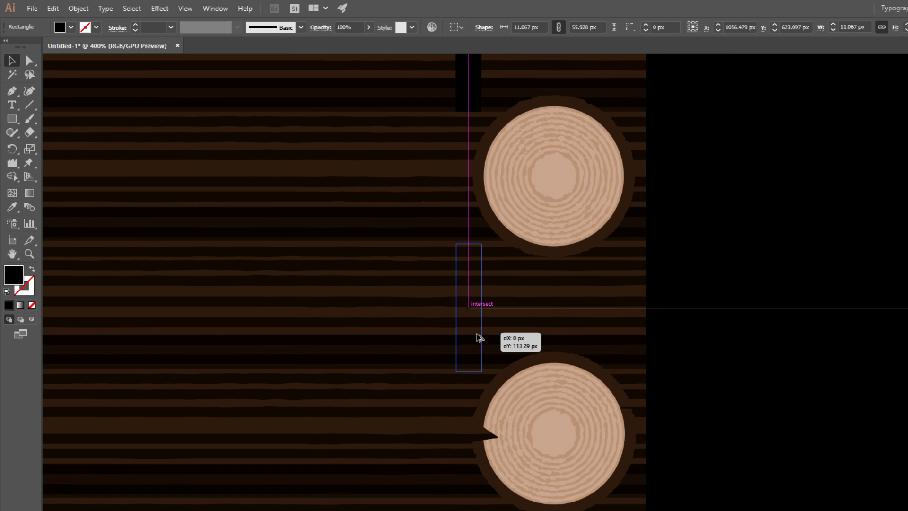
pyautogui.moveTo(478, 337); pyautogui.dragTo(484, 334)
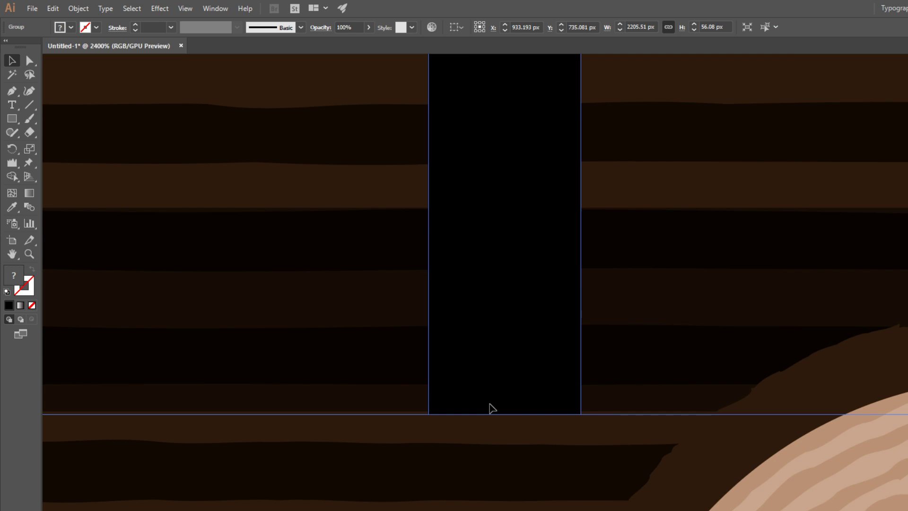
pyautogui.click(494, 406)
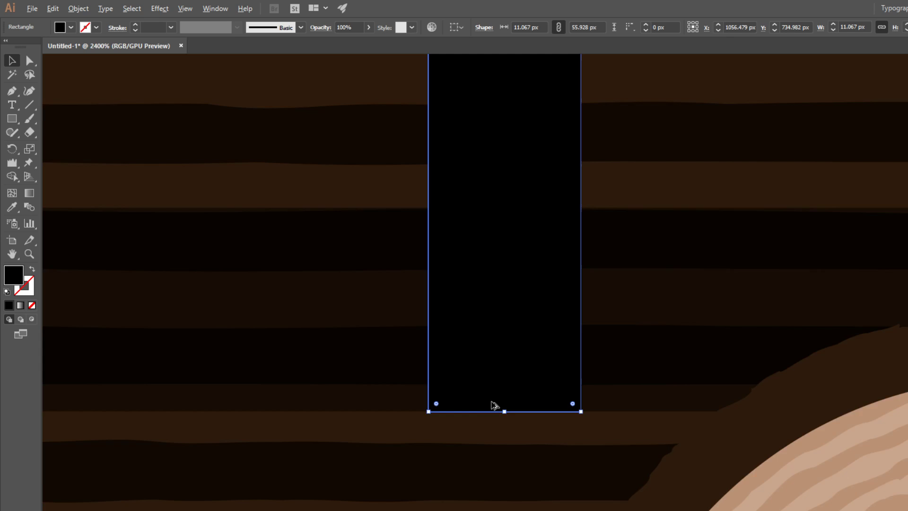
# Copy the narrow rectangle onto the plank between the third and fourth log ends and align it with the plank's edges.
pyautogui.scroll(-5, 494, 406)
pyautogui.moveTo(469, 222); pyautogui.dragTo(469, 450)
pyautogui.scroll(5, 445, 312)
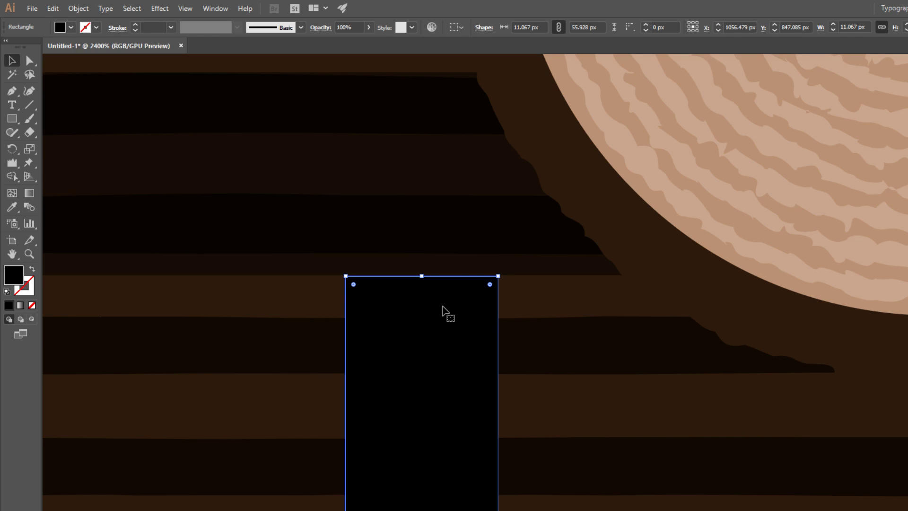
pyautogui.scroll(-5, 444, 312)
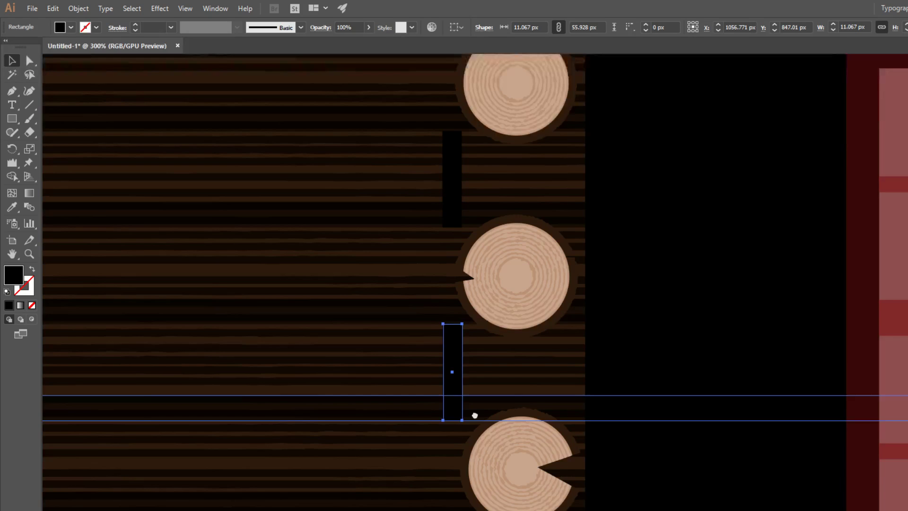
pyautogui.scroll(2, 475, 415)
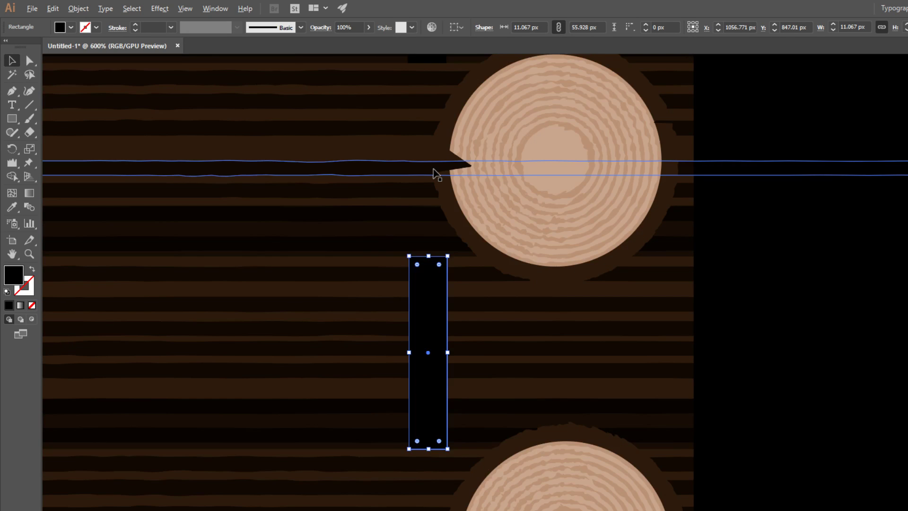
pyautogui.scroll(-1, 436, 175)
pyautogui.keyDown('shift'); pyautogui.click(433, 104); pyautogui.keyUp('shift')
pyautogui.click(432, 104)
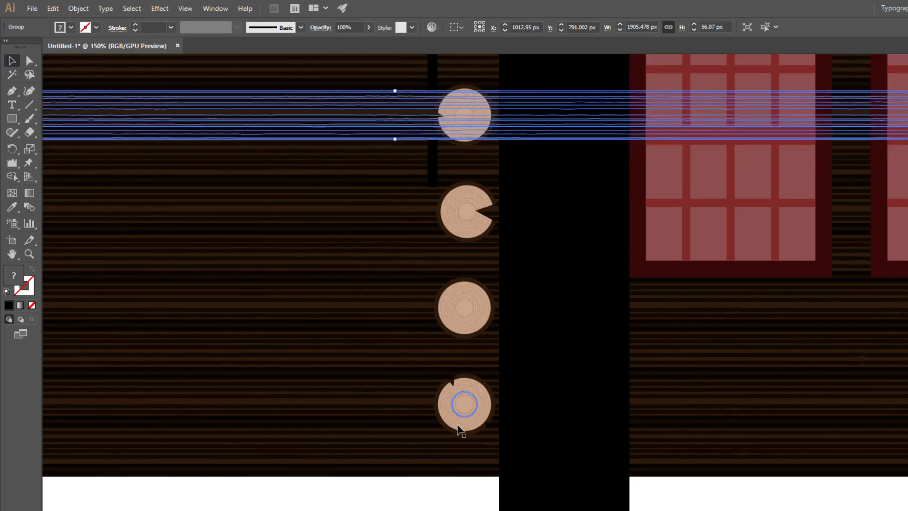
# Copy the narrow rectangle onto the plank between the fourth and fifth log ends and adjust its vertical alignment.
pyautogui.scroll(2, 450, 217)
pyautogui.moveTo(415, 109); pyautogui.dragTo(423, 298)
pyautogui.scroll(4, 421, 250)
pyautogui.moveTo(410, 329); pyautogui.dragTo(410, 341)
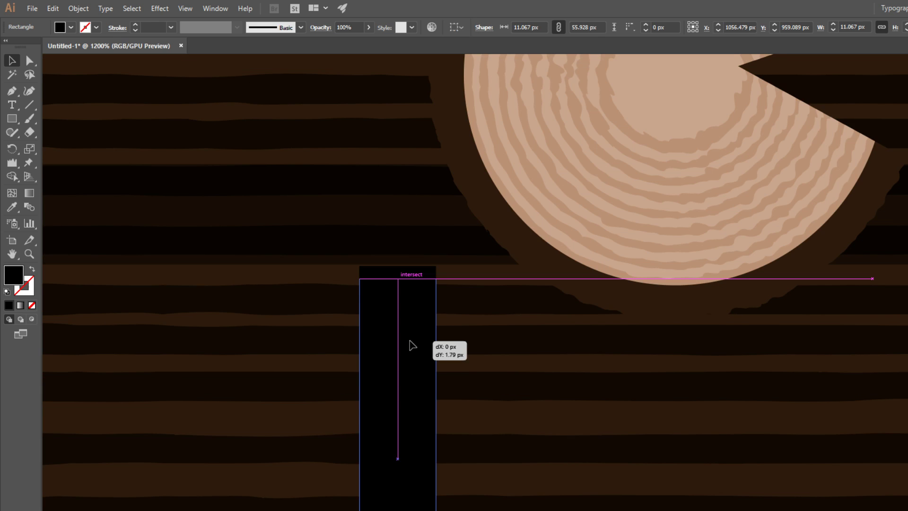
pyautogui.scroll(-4, 412, 346)
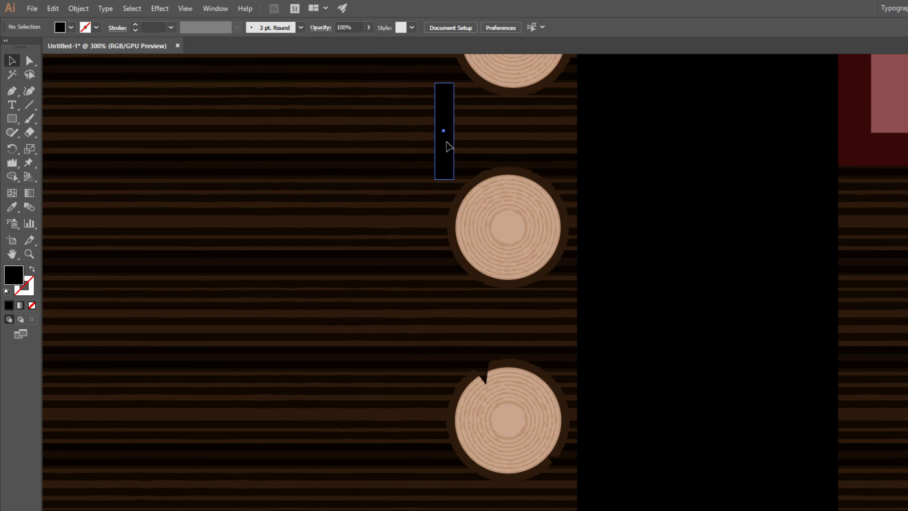